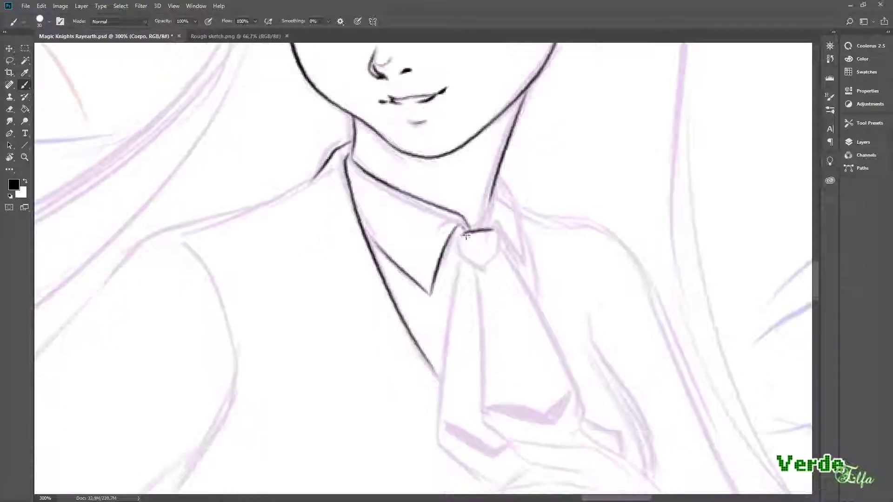
Ink the long-haired girl's tie, the hand held at her chest and its shirt cuff in black over the sketch
left_click_drag(540, 227, 605, 186)
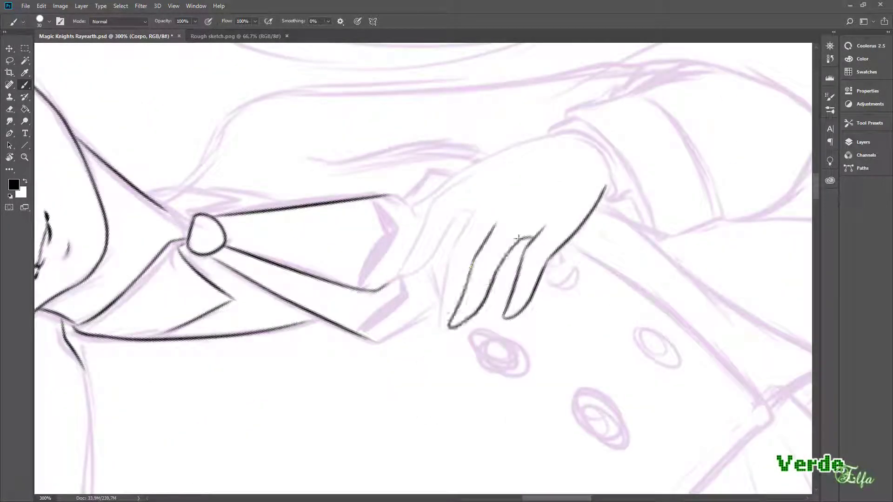
mouse_move(466, 212)
left_mouse_down()
mouse_move(409, 165)
mouse_move(499, 286)
left_mouse_up()
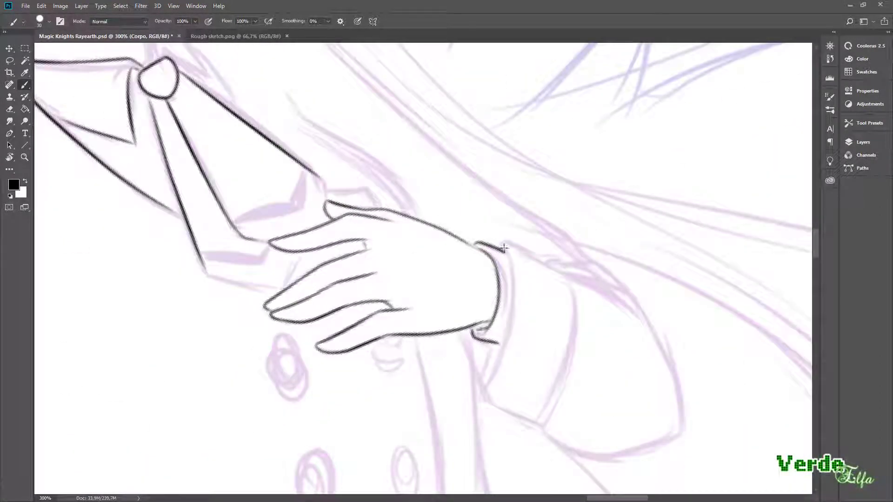
mouse_move(504, 248)
left_mouse_down()
mouse_move(574, 402)
mouse_move(421, 153)
mouse_move(634, 273)
mouse_move(524, 299)
mouse_move(465, 261)
mouse_move(399, 237)
left_mouse_up()
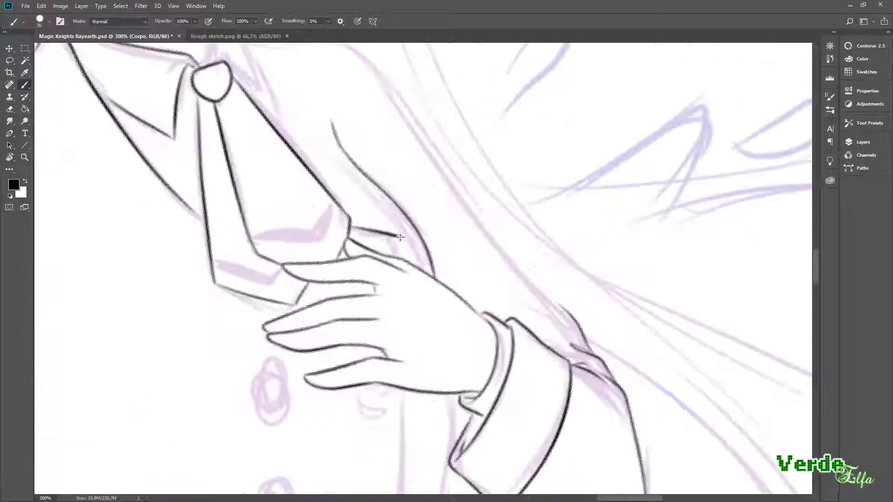
Ink the jacket's lower edge and the shirt folds at the waist, following the sketch
left_click_drag(530, 44, 635, 243)
mouse_move(732, 343)
left_mouse_down()
mouse_move(598, 355)
mouse_move(598, 289)
left_mouse_up()
key("e")
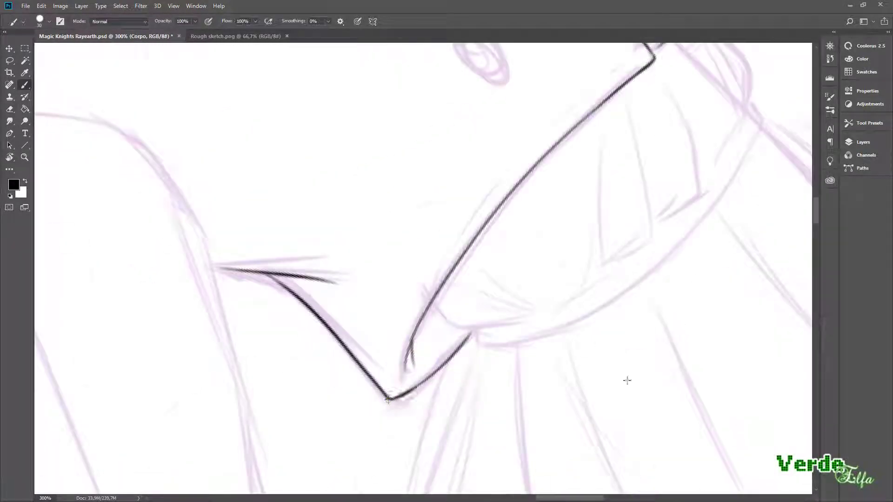
left_click_drag(627, 381, 351, 286)
left_click_drag(351, 286, 390, 335)
Ink the long-haired girl's skirt pleats and zigzag hem, erasing overshooting line ends
key("r")
mouse_move(704, 275)
left_mouse_down()
mouse_move(598, 432)
mouse_move(648, 249)
mouse_move(527, 463)
mouse_move(484, 275)
mouse_move(494, 376)
left_mouse_up()
key("ctrl+plus")
key("b")
key("ctrl+minus")
left_click_drag(483, 161, 408, 243)
key("ctrl+plus")
key("ctrl+minus")
key("ctrl+minus")
left_click(409, 319, "shift")
key("ctrl+plus")
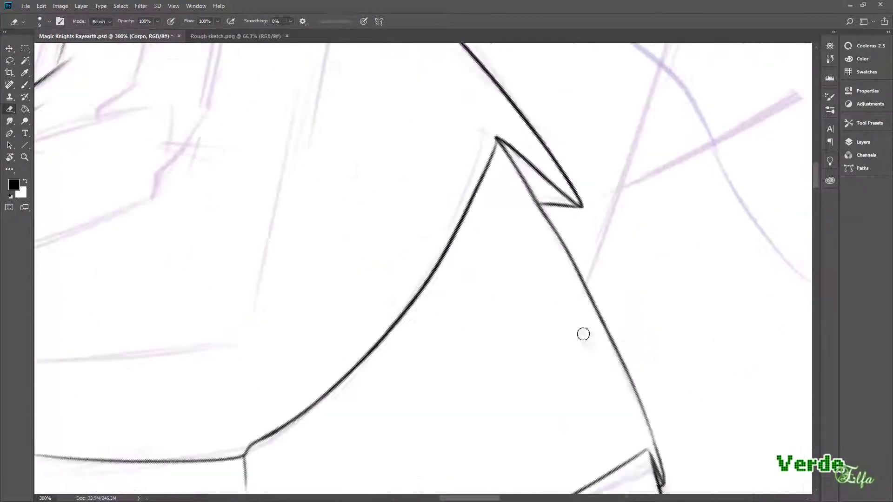
Ink the shoulder and upper sleeve of the long-haired girl's outstretched arm
key("ctrl+minus")
left_click_drag(415, 201, 414, 246)
mouse_move(412, 293)
left_mouse_down()
mouse_move(411, 247)
mouse_move(391, 279)
mouse_move(425, 352)
mouse_move(223, 152)
mouse_move(331, 295)
mouse_move(246, 192)
left_mouse_up()
key("ctrl+plus")
key("ctrl+minus")
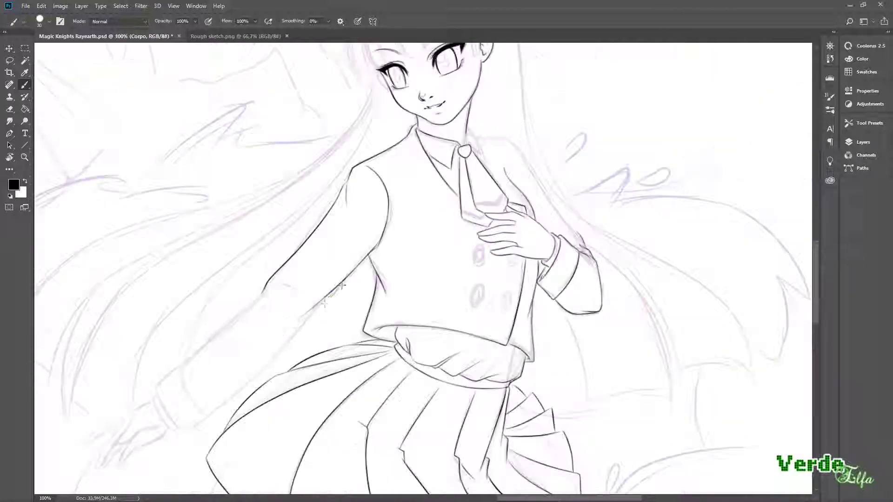
Ink the forearm of the outstretched sleeve and its wide cuff, cleaning the line ends at the cuff
left_click_drag(265, 358, 200, 423)
key("ctrl+plus")
mouse_move(272, 49)
left_mouse_down()
mouse_move(299, 100)
mouse_move(219, 326)
left_mouse_up()
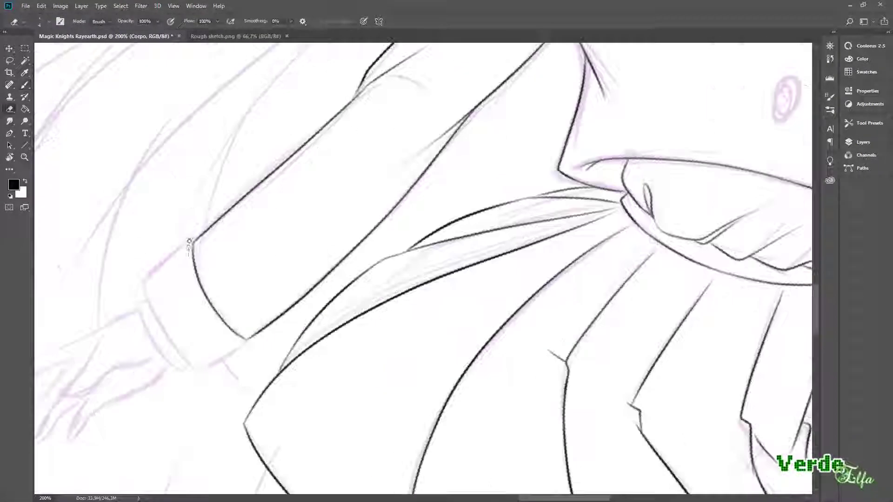
mouse_move(186, 261)
left_mouse_down()
mouse_move(214, 367)
mouse_move(287, 253)
left_mouse_up()
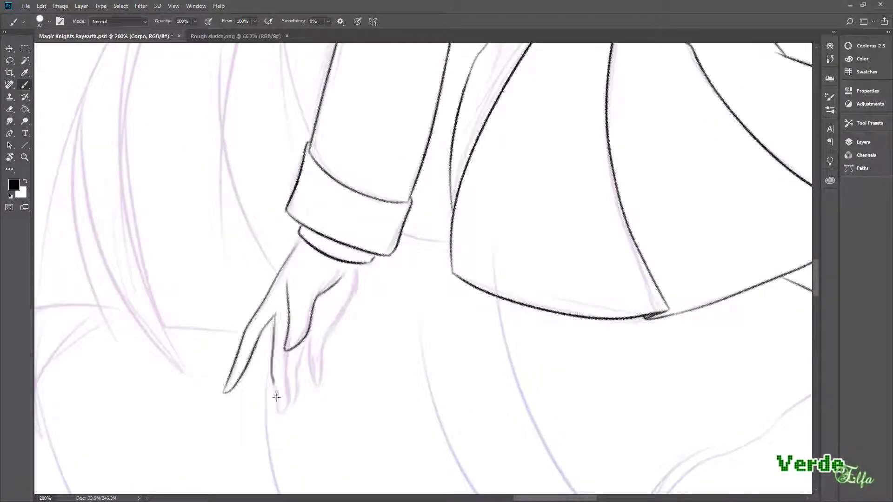
Ink the fingers and outline of the long-haired girl's lowered hand below the cuff
left_click_drag(347, 215, 196, 232)
key("ctrl+plus")
mouse_move(387, 294)
left_mouse_down()
mouse_move(525, 369)
mouse_move(309, 373)
mouse_move(539, 268)
mouse_move(530, 265)
mouse_move(487, 403)
mouse_move(314, 288)
left_mouse_up()
Erase the stray lines at the elbow and redraw the underside of the outstretched sleeve
key("e")
key("ctrl+minus")
key("ctrl+minus")
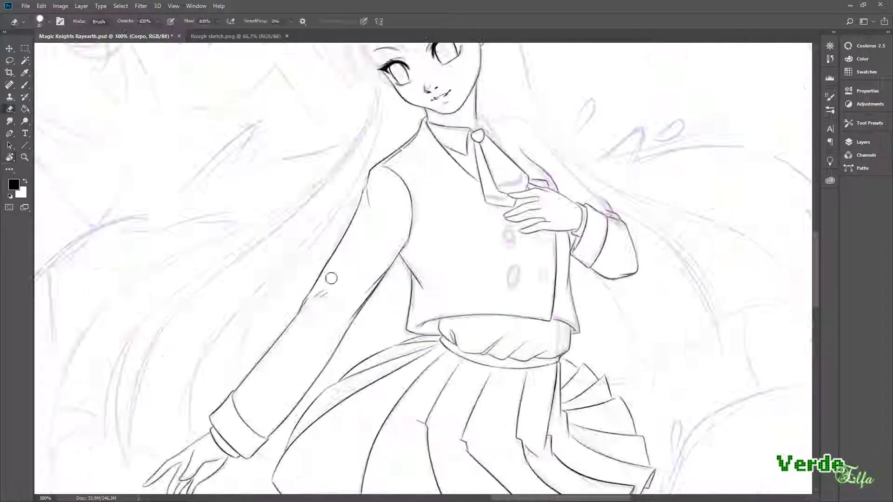
key("b")
key("ctrl+plus")
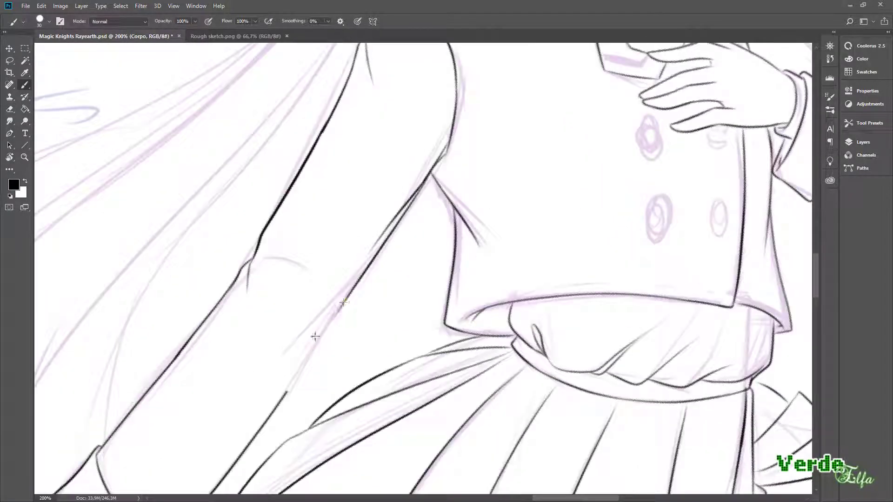
mouse_move(315, 336)
left_mouse_down()
mouse_move(185, 281)
mouse_move(183, 155)
mouse_move(337, 341)
mouse_move(331, 328)
left_mouse_up()
Switch the stroke preset from the ellipse ruler to "smoothing - massive", place the remaining jacket buttons and erase the overlap with the finger
left_click(82, 468)
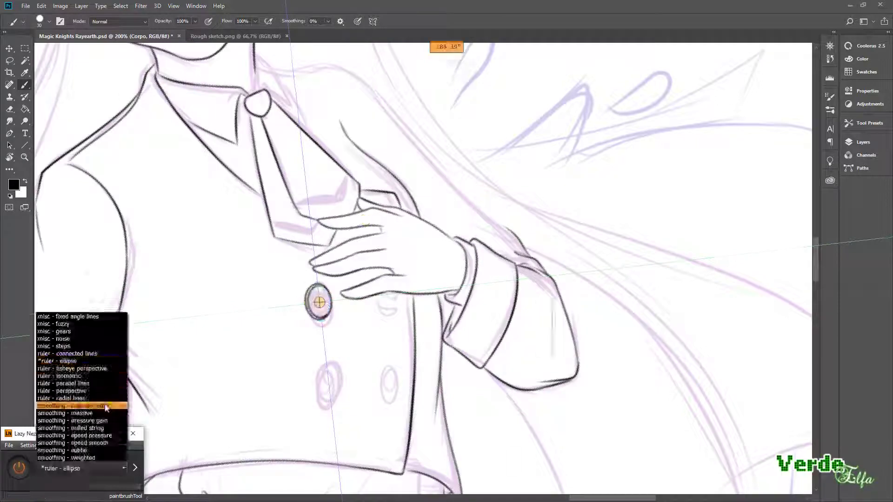
left_click(61, 405)
key("v")
mouse_move(324, 384)
left_mouse_down()
mouse_move(404, 315)
mouse_move(401, 396)
left_mouse_up()
key("b")
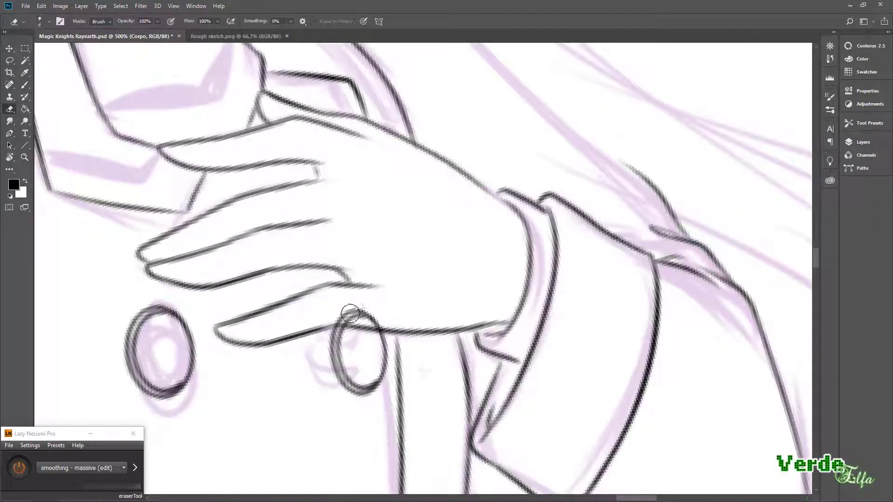
mouse_move(390, 272)
left_mouse_down()
mouse_move(166, 217)
mouse_move(269, 146)
mouse_move(462, 170)
mouse_move(409, 281)
mouse_move(409, 354)
mouse_move(482, 294)
mouse_move(325, 111)
mouse_move(294, 320)
mouse_move(251, 186)
mouse_move(281, 281)
left_mouse_up()
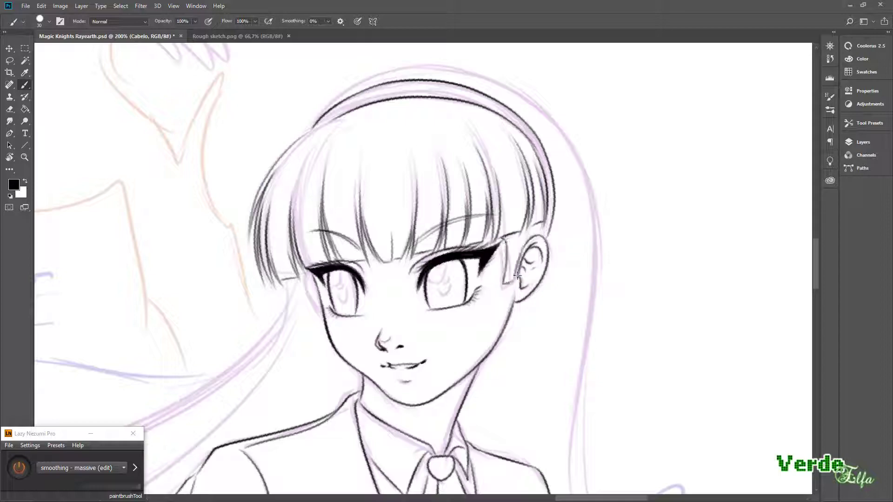
Ink the long hair strands flowing behind the outstretched arm on the Cabelo layer
scroll(307, 283, "down", 3)
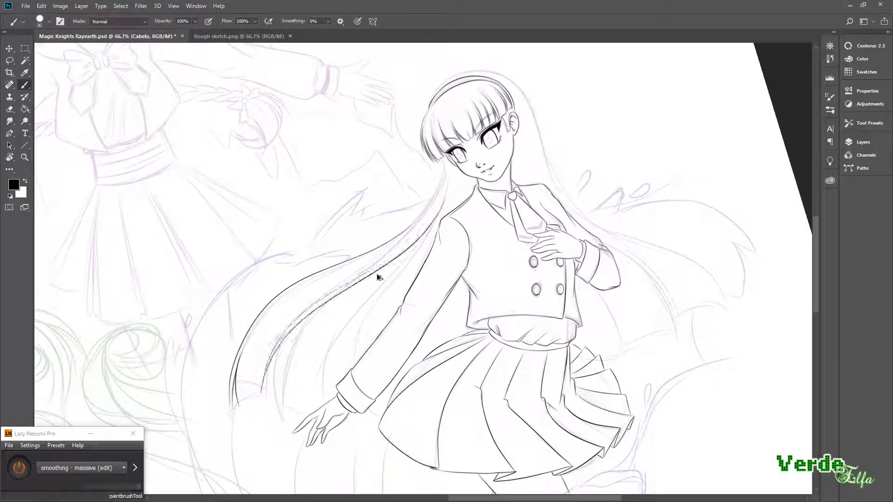
scroll(214, 322, "up", 1)
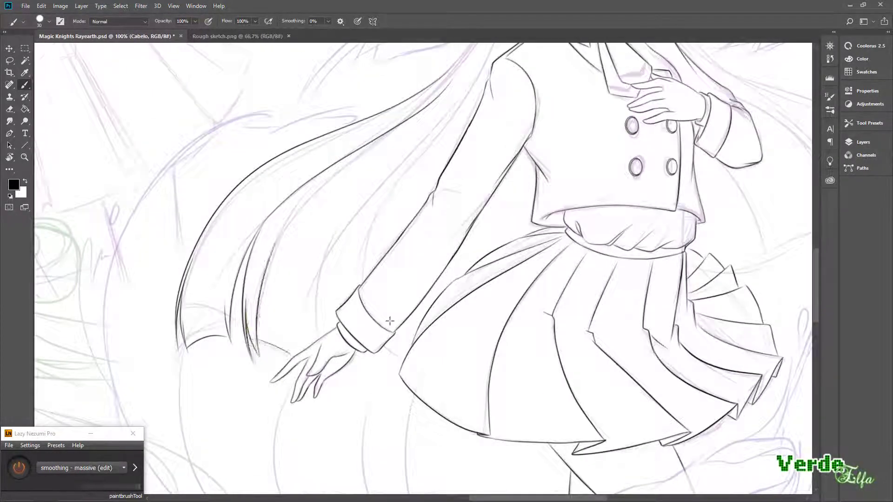
key("h")
left_click_drag(390, 320, 503, 381)
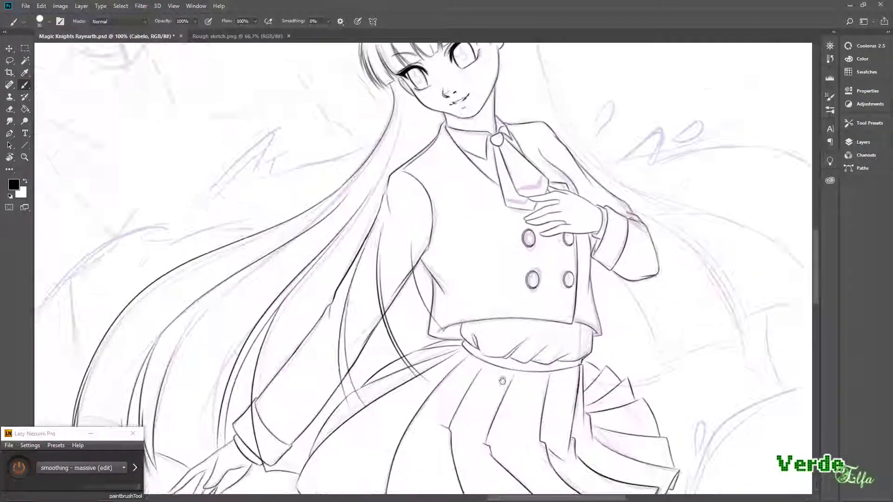
Clean up the hair lines crossing the body and ink the hair strands on the side of the bent arm
key("e")
key("r")
mouse_move(419, 332)
left_mouse_down()
mouse_move(534, 364)
mouse_move(462, 295)
left_mouse_up()
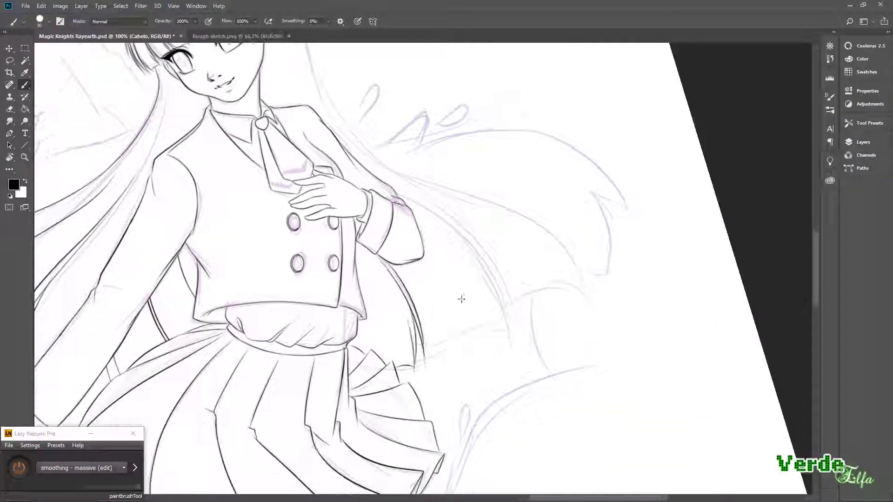
key("b")
left_click_drag(470, 239, 498, 338)
mouse_move(414, 269)
left_mouse_down()
mouse_move(590, 333)
mouse_move(618, 314)
mouse_move(442, 355)
mouse_move(644, 382)
mouse_move(379, 355)
mouse_move(215, 463)
mouse_move(511, 369)
mouse_move(255, 277)
left_mouse_up()
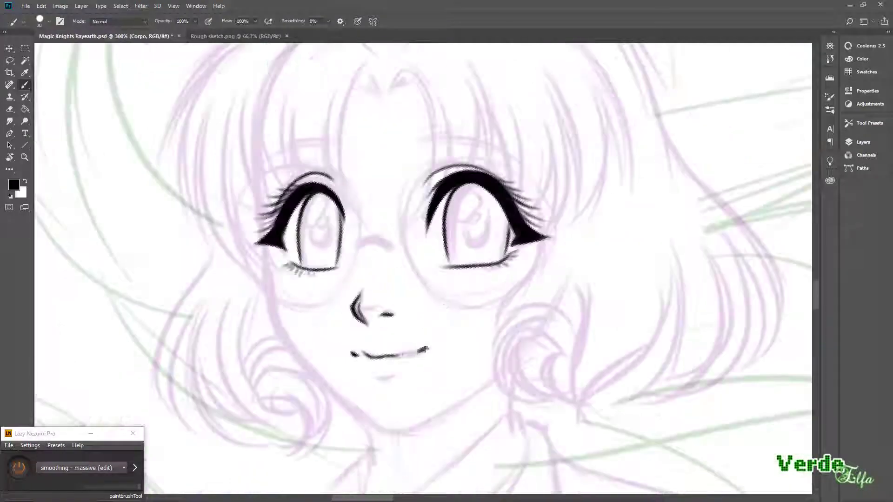
Ink the glasses-wearing girl's facial details and the folded edge of her skirt on the Corpo layer
left_click_drag(345, 172, 333, 214)
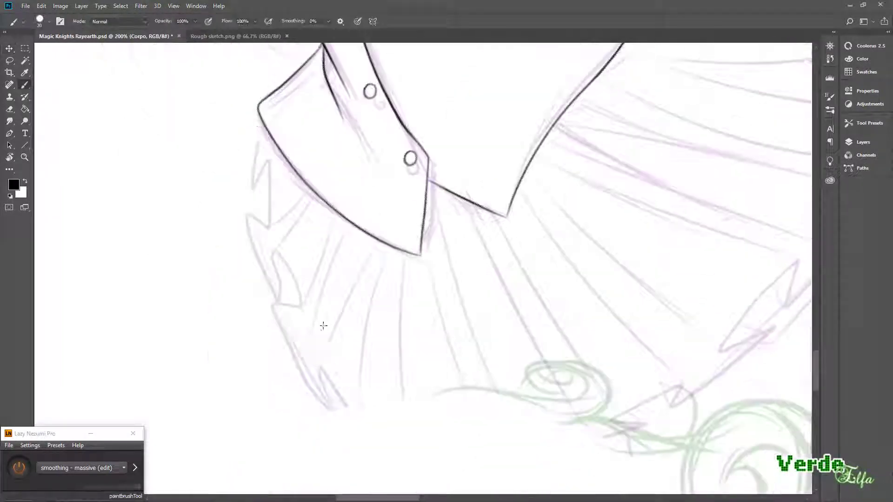
left_click_drag(269, 158, 296, 356)
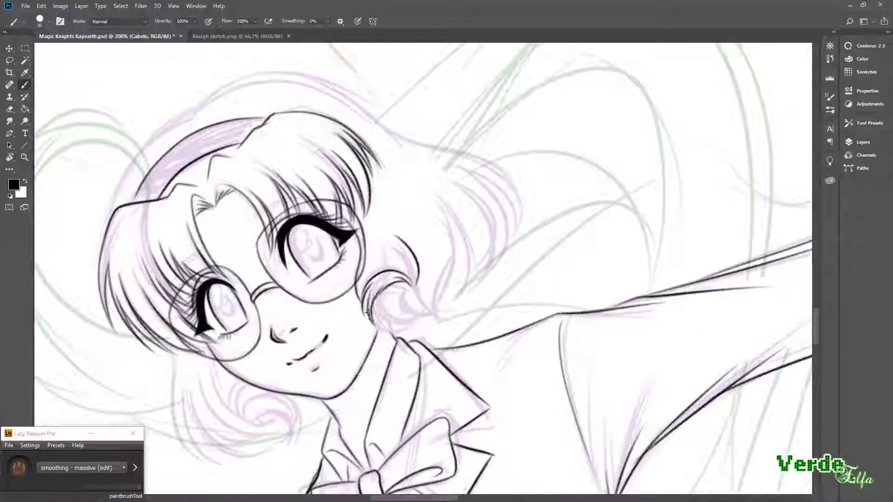
Ink the glasses-wearing girl's side curls and outer hair strands on the Cabelo layer
left_click_drag(430, 229, 401, 272)
left_click_drag(222, 323, 243, 305)
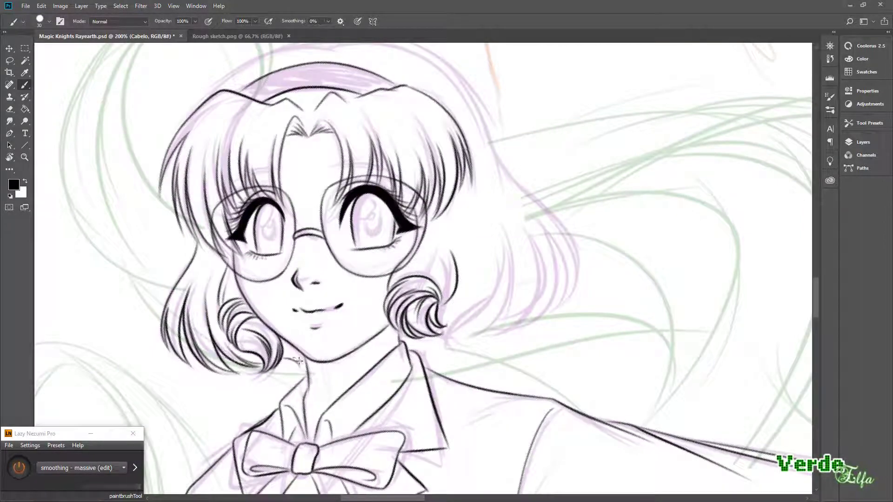
mouse_move(446, 333)
left_mouse_down()
mouse_move(484, 323)
mouse_move(418, 232)
left_mouse_up()
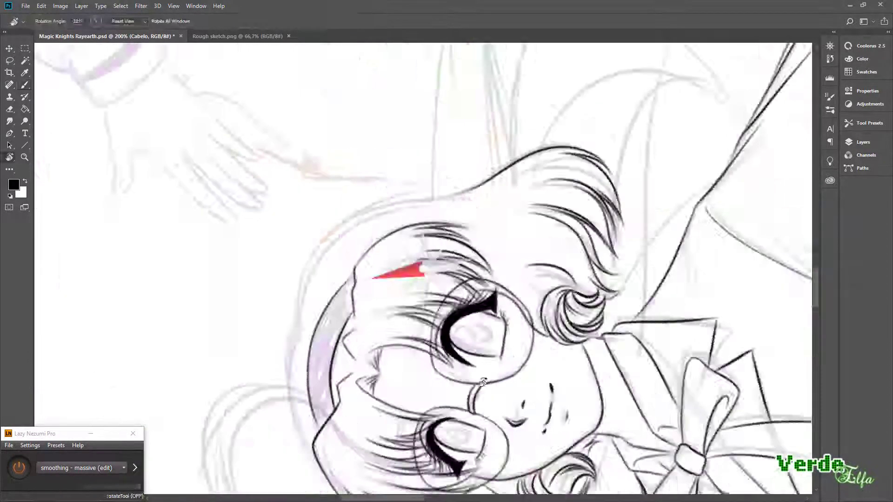
Ink the jawline, neck side and both ears of the braided girl on the Corpo layer
key("ctrl+0")
scroll(318, 270, "up", 5)
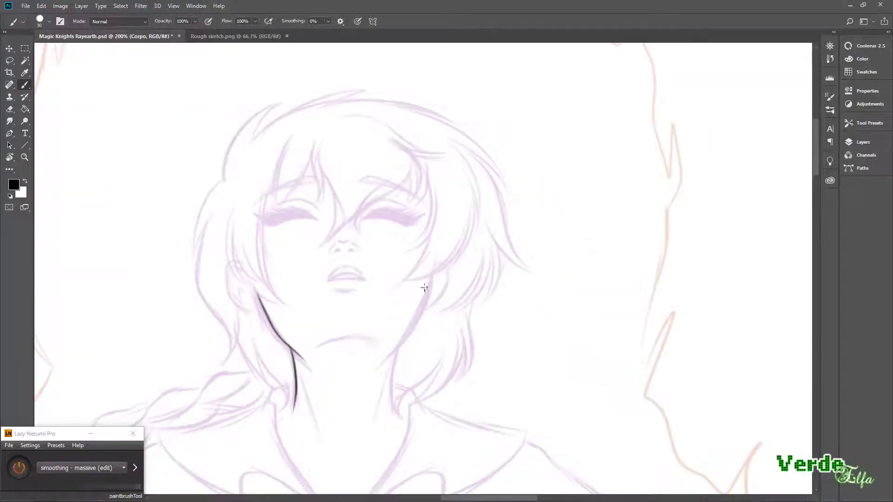
left_click_drag(424, 287, 397, 383)
left_click_drag(261, 233, 232, 297)
left_click_drag(441, 279, 458, 230)
Ink the braided girl's lips, nose, and one closed eye with its lashes and eyebrow
scroll(323, 276, "up", 2)
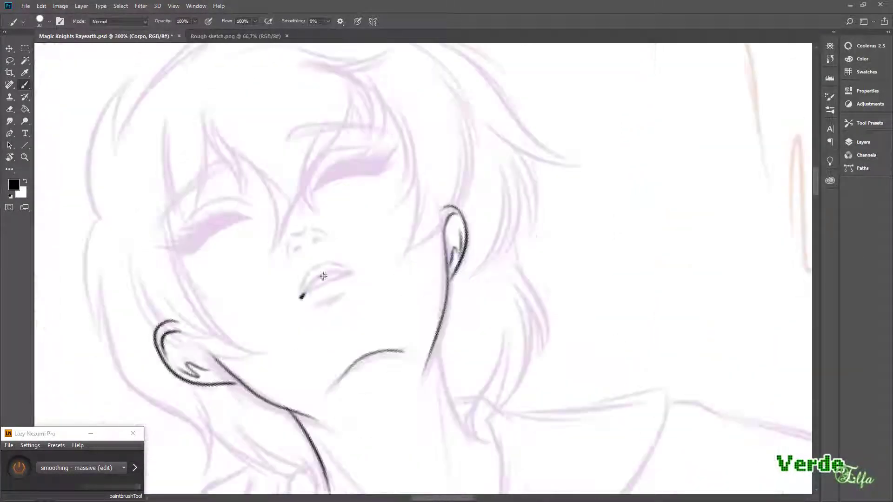
mouse_move(341, 277)
left_mouse_down()
mouse_move(353, 245)
mouse_move(325, 250)
left_mouse_up()
left_click_drag(344, 248, 362, 255)
key("v")
key("b")
mouse_move(398, 196)
left_mouse_down()
mouse_move(335, 258)
mouse_move(370, 186)
mouse_move(418, 154)
mouse_move(382, 199)
left_mouse_up()
Lasso the inked closed eye and eyebrow and adjust their placement with Free Transform
key("l")
left_click_drag(354, 100, 356, 95)
key("ctrl+t")
left_click_drag(483, 178, 485, 164)
key("Return")
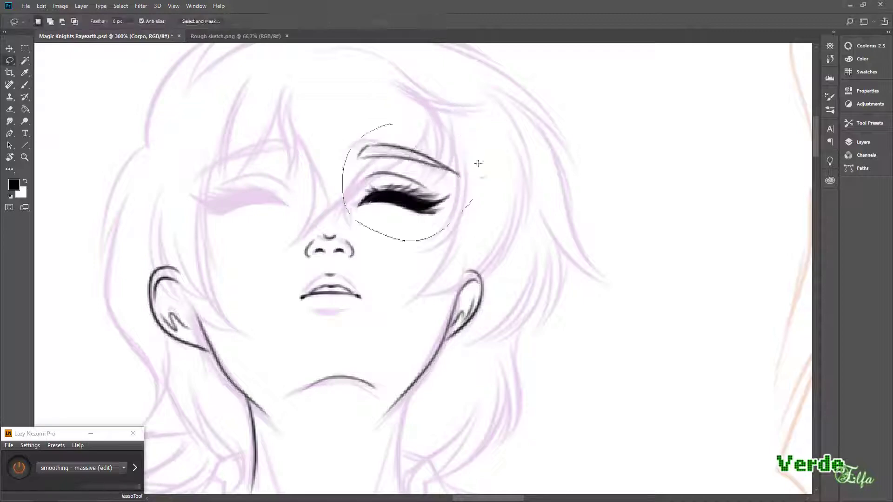
key("v")
Ink the braided girl's neckline and inner collar, plus the knot and first loop of the chest bow
left_click_drag(504, 421, 574, 113)
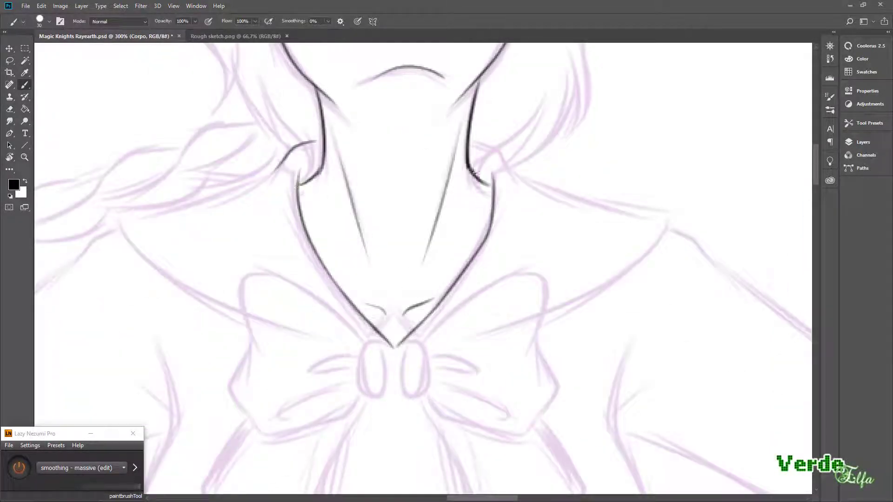
left_click_drag(295, 186, 315, 124)
left_click_drag(414, 291, 407, 339)
left_click_drag(547, 364, 483, 376)
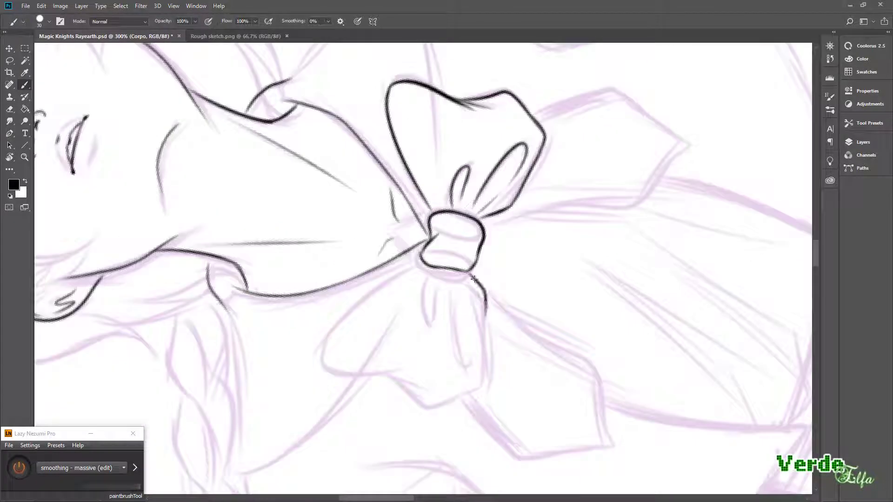
Ink the second loop of the chest bow with its folds and both angular ribbon tails
left_click_drag(479, 337, 451, 369)
left_click_drag(339, 344, 311, 374)
left_click_drag(433, 358, 360, 421)
left_click_drag(636, 250, 603, 328)
left_click_drag(508, 291, 508, 354)
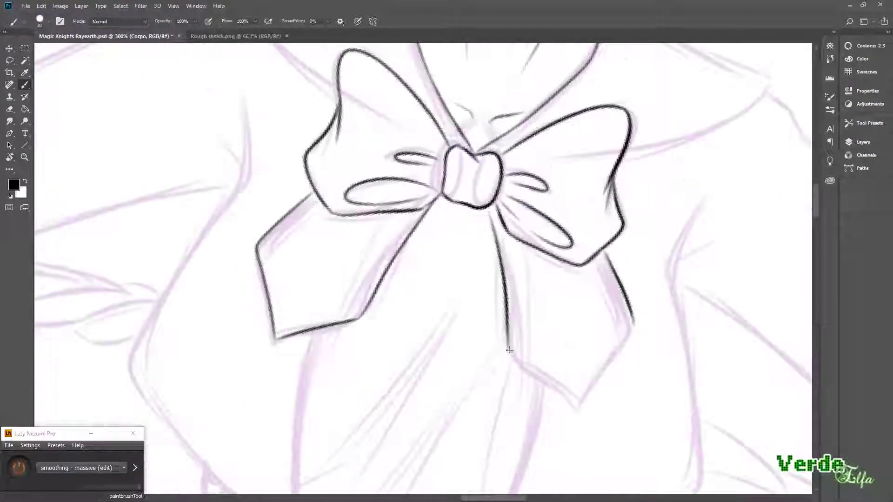
left_click_drag(588, 346, 504, 400)
left_click_drag(612, 368, 465, 375)
Ink the wide pointed collar and the outline of the cropped jacket down to the waistband
left_click_drag(286, 183, 321, 279)
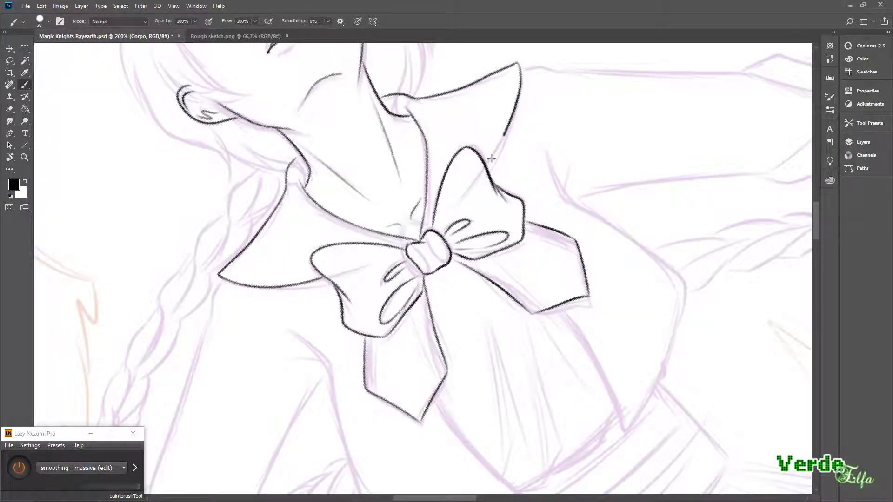
left_click_drag(491, 159, 419, 241)
left_click_drag(270, 242, 295, 332)
left_click_drag(274, 286, 330, 381)
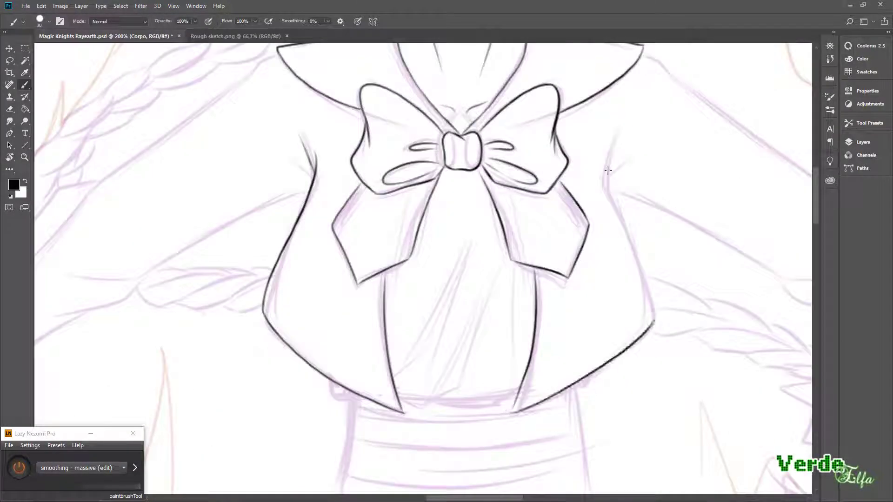
mouse_move(346, 297)
left_mouse_down()
mouse_move(395, 305)
mouse_move(608, 249)
left_mouse_up()
left_click_drag(379, 188, 299, 331)
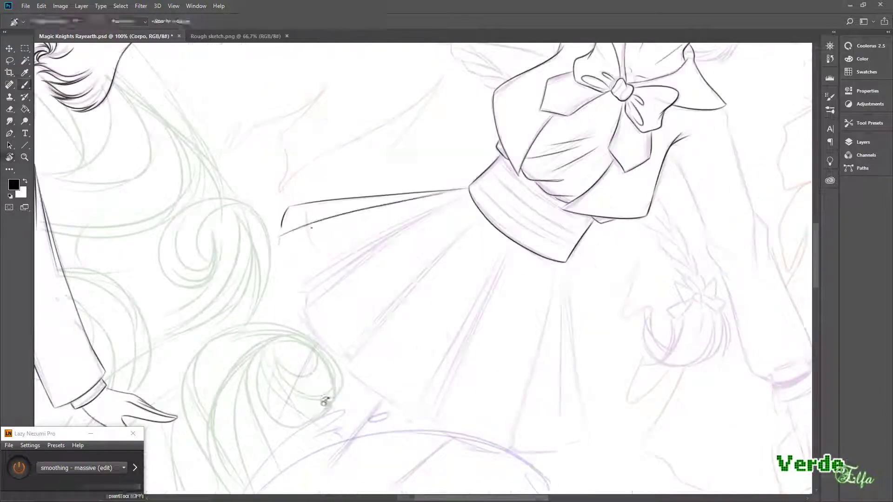
Ink the pleats and hem segments of the braided girl's skirt, cleaning up line ends
left_click_drag(274, 228, 241, 395)
mouse_move(361, 200)
left_mouse_down()
mouse_move(355, 428)
mouse_move(383, 435)
left_mouse_up()
key("e")
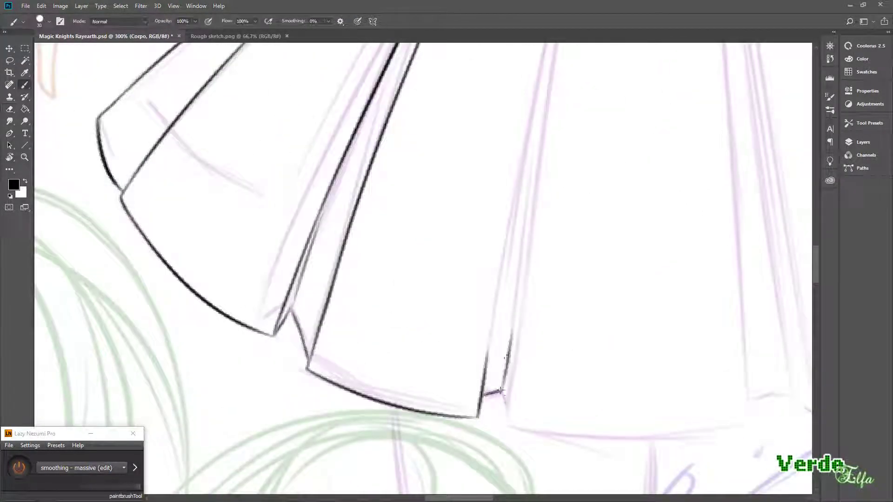
key("b")
left_click_drag(452, 197, 346, 310)
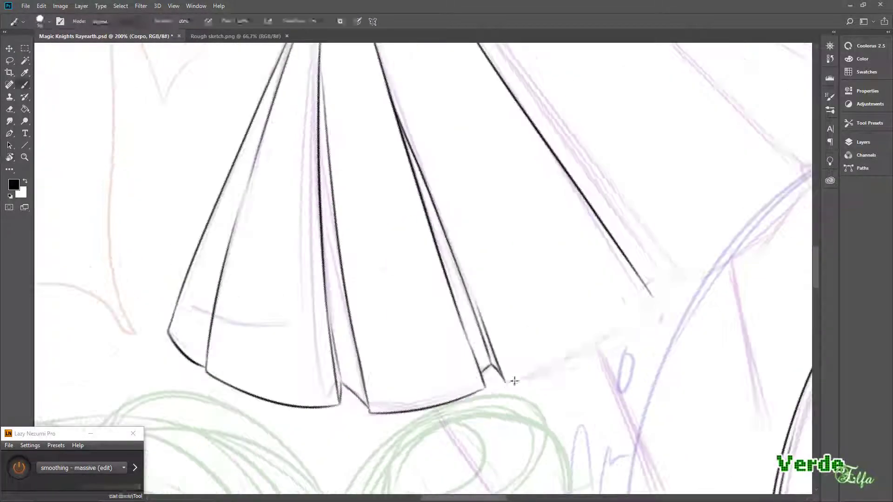
left_click_drag(512, 378, 422, 192)
Ink both edges of the braided girl's lowered sleeve from the shoulder to the cuff
key("r")
mouse_move(338, 245)
left_mouse_down()
mouse_move(326, 284)
mouse_move(353, 335)
mouse_move(511, 442)
mouse_move(605, 279)
mouse_move(687, 415)
mouse_move(605, 232)
mouse_move(511, 140)
left_mouse_up()
key("ctrl+plus")
key("ctrl+plus")
key("ctrl+minus")
key("ctrl+minus")
mouse_move(348, 237)
left_mouse_down()
mouse_move(349, 211)
mouse_move(269, 449)
left_mouse_up()
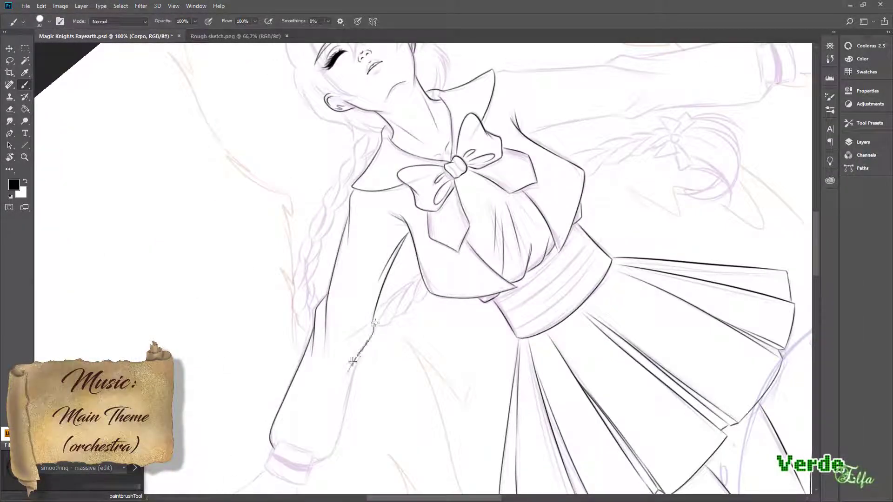
left_click_drag(316, 321, 379, 372)
left_click_drag(283, 333, 262, 354)
Ink the braided girl's lowered hand and its fingers below the cuff
key("ctrl+plus")
mouse_move(373, 356)
left_mouse_down()
mouse_move(278, 270)
mouse_move(305, 332)
mouse_move(344, 316)
left_mouse_up()
left_click_drag(330, 326, 319, 444)
mouse_move(356, 318)
left_mouse_down()
mouse_move(379, 302)
mouse_move(391, 416)
left_mouse_up()
mouse_move(346, 371)
left_mouse_down()
mouse_move(327, 454)
mouse_move(356, 451)
left_mouse_up()
mouse_move(393, 372)
left_mouse_down()
mouse_move(379, 437)
mouse_move(354, 460)
left_mouse_up()
Ink the sleeve edges and folds of the braided girl's other, outstretched arm
key("ctrl+minus")
left_click_drag(232, 102, 405, 318)
mouse_move(398, 220)
left_mouse_down()
mouse_move(461, 317)
mouse_move(556, 417)
left_mouse_up()
left_click_drag(465, 279, 488, 195)
left_click_drag(398, 304, 430, 376)
Ink the thumb, the palm edge and the palm crease of the braided girl's outstretched hand above the cuff
key("ctrl+plus")
key("ctrl+plus")
mouse_move(432, 447)
left_mouse_down()
mouse_move(564, 406)
mouse_move(419, 233)
mouse_move(367, 319)
left_mouse_up()
left_click_drag(367, 318, 354, 395)
left_click_drag(377, 326, 421, 371)
Ink the outlines of the four fingers on the braided girl's outstretched hand
left_click_drag(526, 223, 463, 404)
left_click_drag(470, 298, 514, 172)
mouse_move(495, 242)
left_mouse_down()
mouse_move(484, 197)
mouse_move(453, 293)
left_mouse_up()
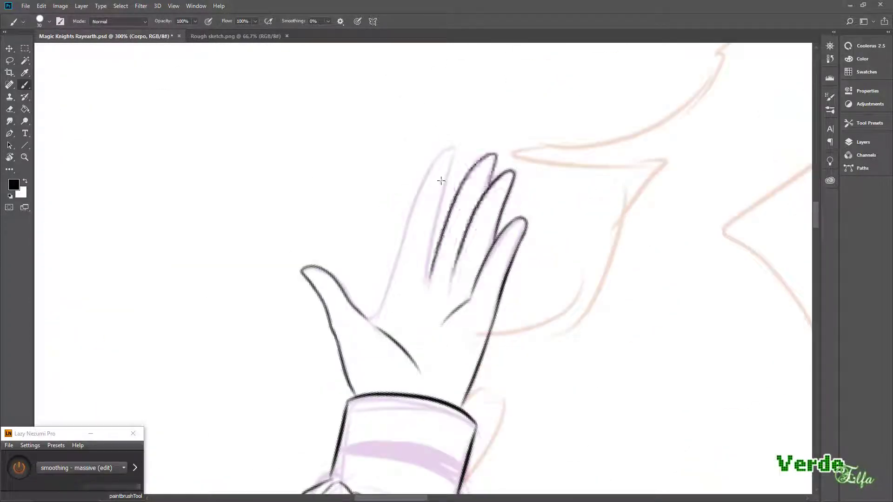
left_click_drag(451, 158, 430, 281)
left_click_drag(444, 158, 381, 312)
Ink the long side hair strands beside the braided girl's eye and ear on the Cabelo layer
key("r")
left_click_drag(418, 232, 465, 303)
left_click(125, 22)
key("ctrl+minus")
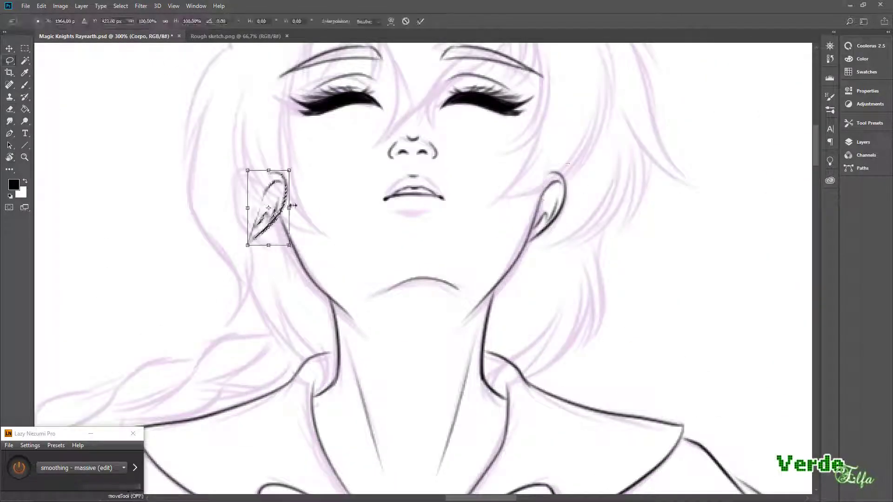
key("b")
left_click_drag(305, 200, 326, 291)
left_click_drag(335, 196, 354, 300)
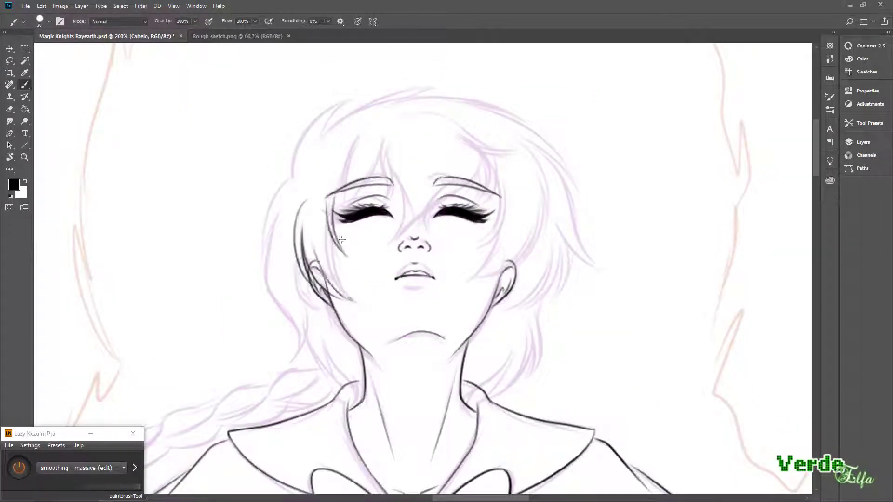
Ink the braided girl's fringe strands falling across the forehead between the eyebrows
left_click_drag(358, 136, 334, 209)
left_click_drag(382, 152, 347, 212)
left_click_drag(379, 135, 393, 238)
left_click_drag(479, 165, 427, 227)
mouse_move(444, 188)
left_mouse_down()
mouse_move(426, 200)
mouse_move(488, 279)
mouse_move(427, 200)
left_mouse_up()
Ink the braided girl's remaining fringe and the side locks on the far side of the face
left_click_drag(504, 135, 477, 211)
left_click_drag(506, 165, 483, 207)
left_click_drag(442, 209, 465, 242)
left_click_drag(532, 125, 465, 277)
mouse_move(535, 165)
left_mouse_down()
mouse_move(498, 250)
mouse_move(532, 194)
mouse_move(455, 226)
mouse_move(460, 298)
mouse_move(390, 409)
mouse_move(336, 253)
left_mouse_up()
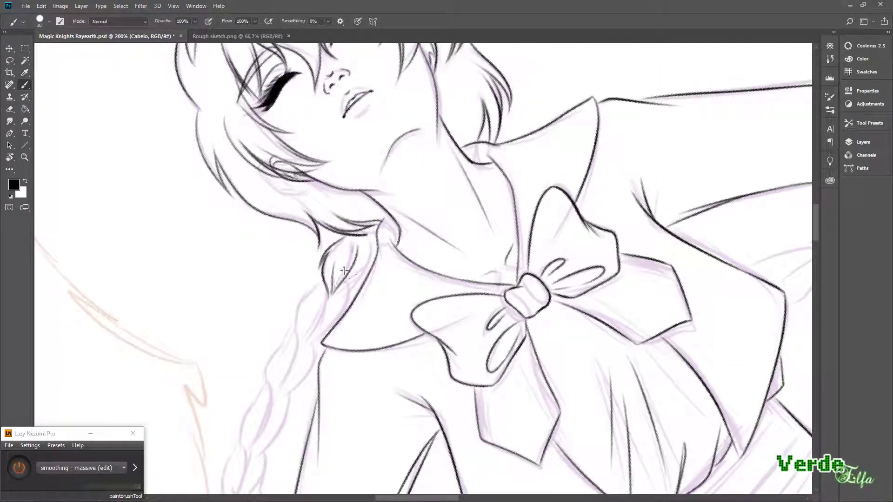
Ink the interwoven strands of the braid from the collar down beside the lowered sleeve
left_click_drag(268, 385, 333, 238)
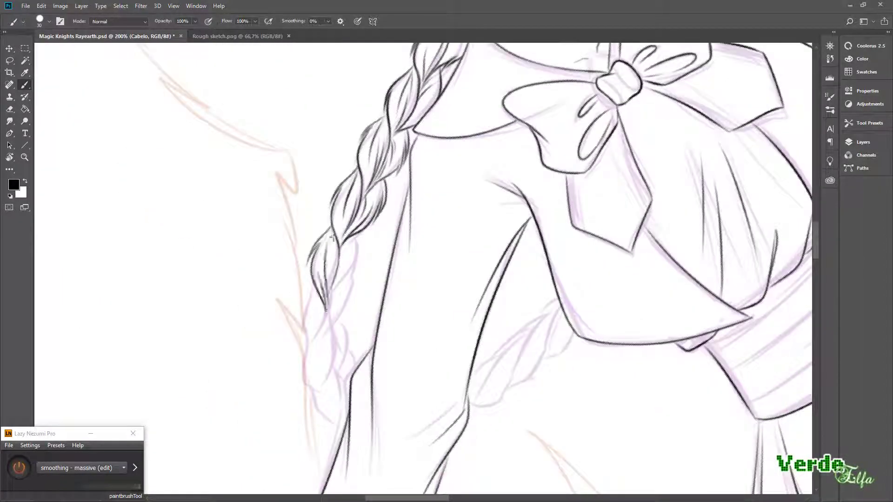
key("r")
mouse_move(332, 324)
left_mouse_down()
mouse_move(341, 200)
mouse_move(323, 284)
left_mouse_up()
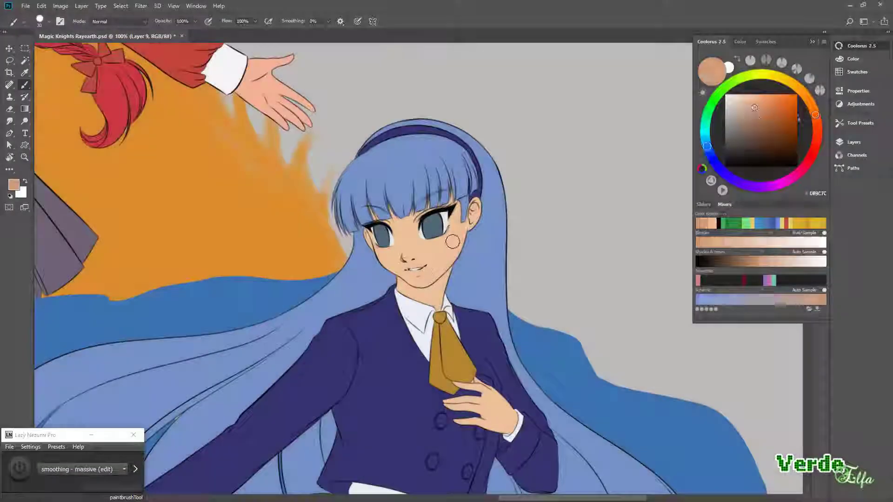
Paint soft tan shadows on the blue-haired girl's face, hands and legs on Layer 9, smudging them into the skin
left_click(839, 46)
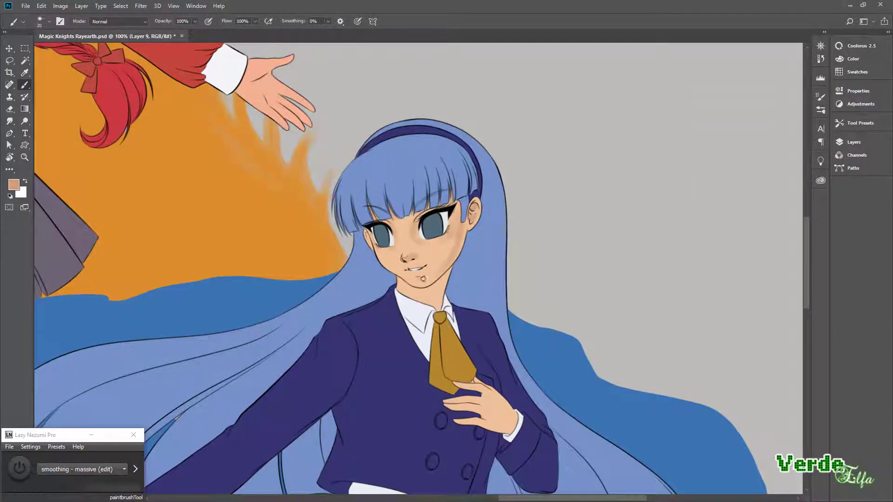
key("ctrl+minus")
scroll(409, 278, "down", 3)
scroll(395, 424, "down", 4)
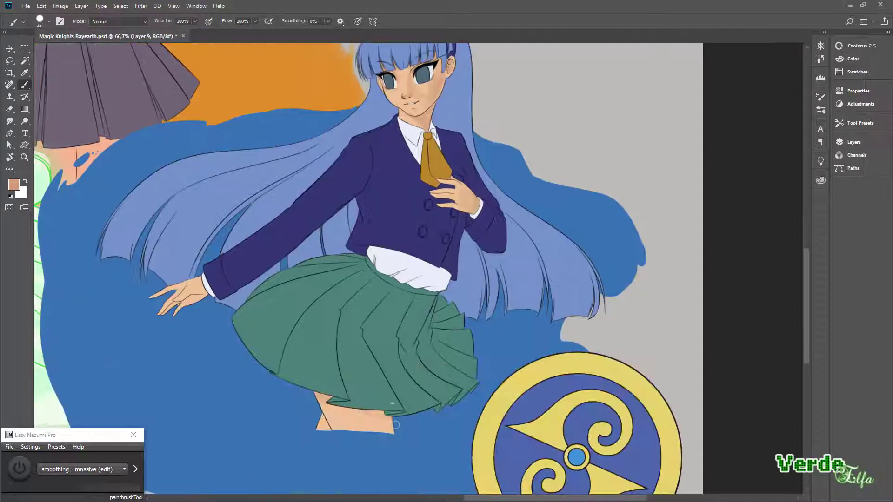
key("ctrl+z")
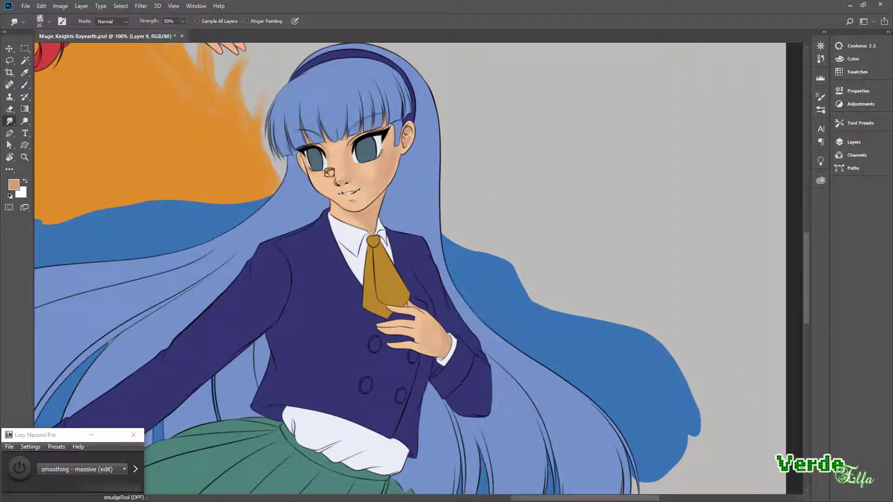
key("b")
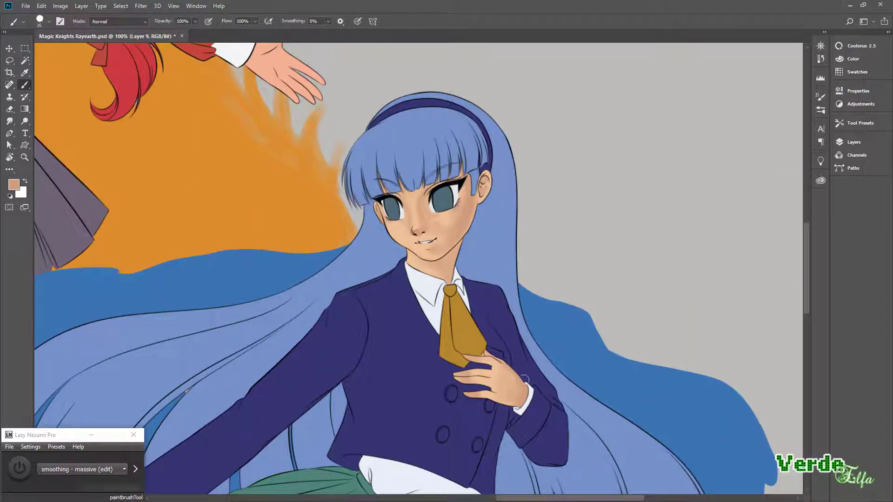
Deepen the shadows around the blue-haired girl's eyes, nose, jaw and neck with a darker skin tone and smudge them smooth
key("r")
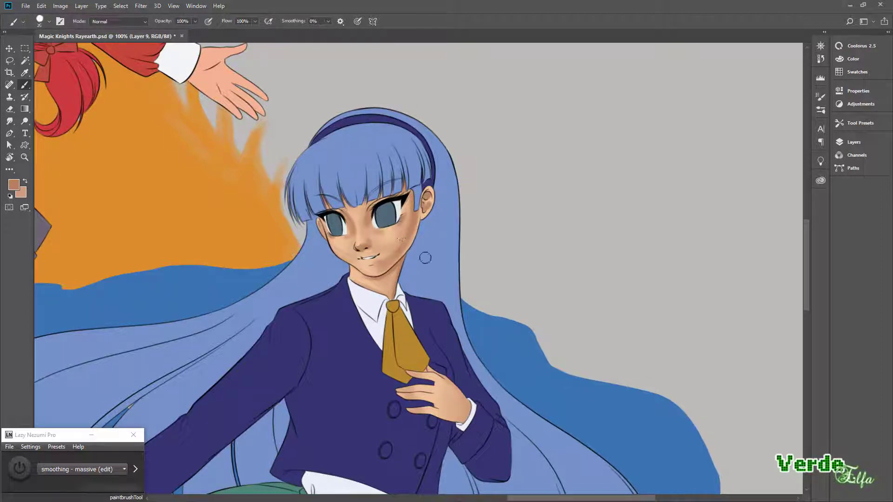
key("r")
key("b")
key("r")
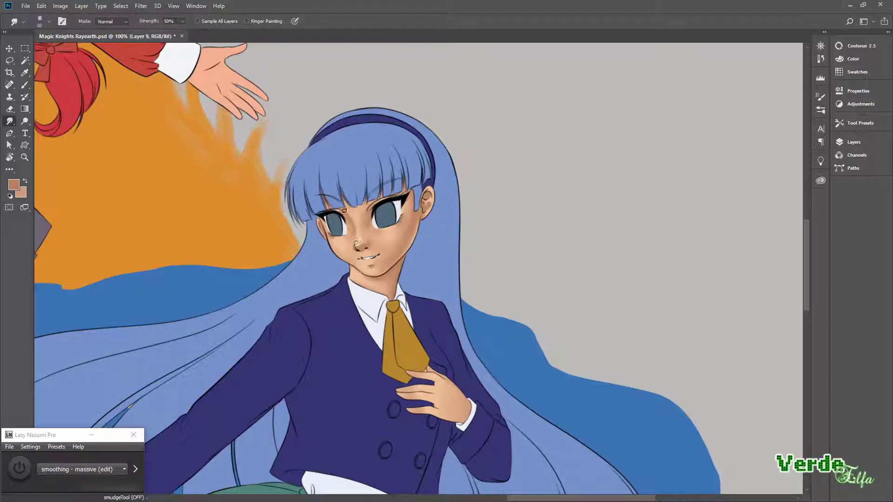
key("b")
Shade the blue-haired girl's legs below the skirt and define the fingers of both hands with a much smaller brush
key("ctrl+minus")
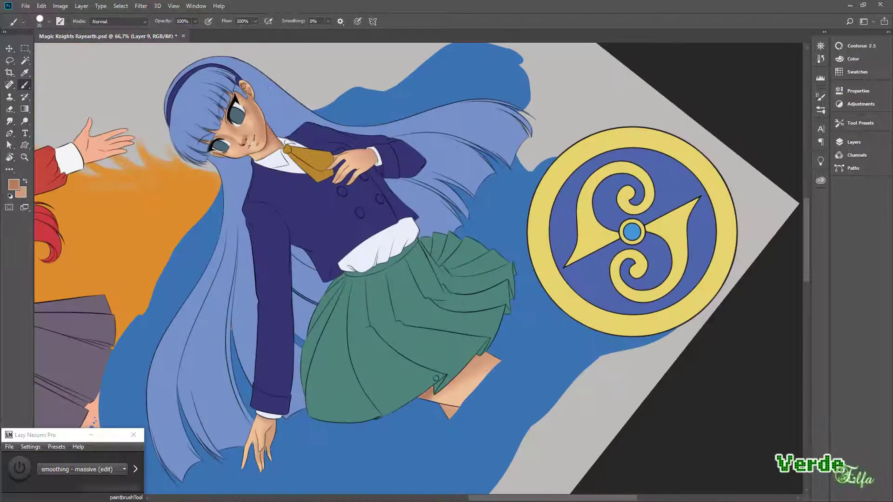
key("bracketleft")
key("bracketleft")
key("bracketleft")
key("bracketleft")
key("bracketleft")
key("bracketleft")
scroll(439, 411, "up", 3)
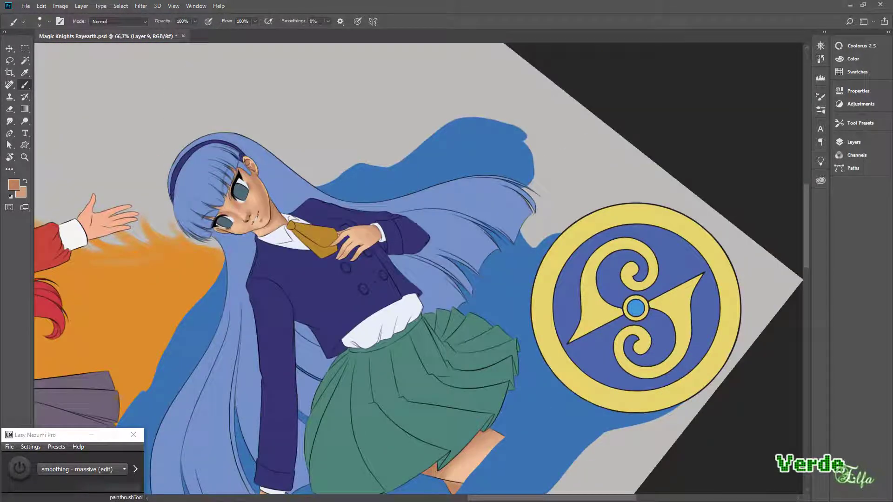
left_click_drag(341, 252, 241, 313)
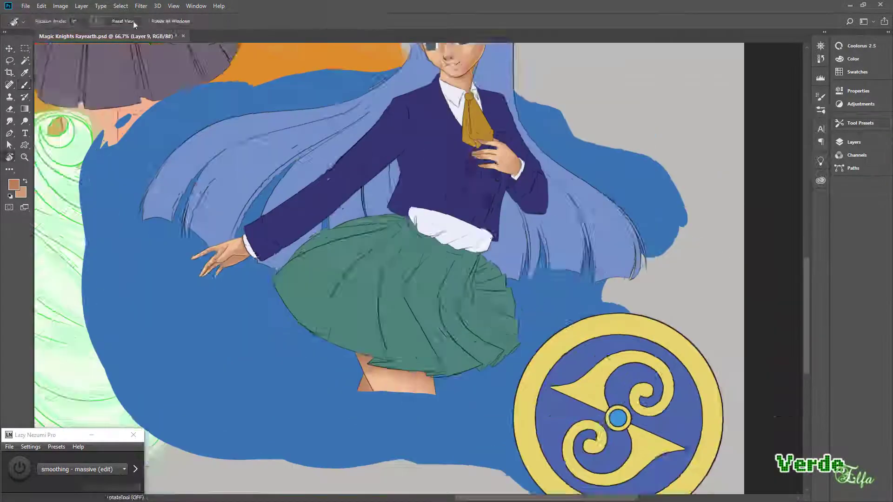
Deepen the skin shadows with a Multiply brush at 25% flow, and add light peach highlights to the face in Normal mode
key("ctrl+minus")
key("ctrl+1")
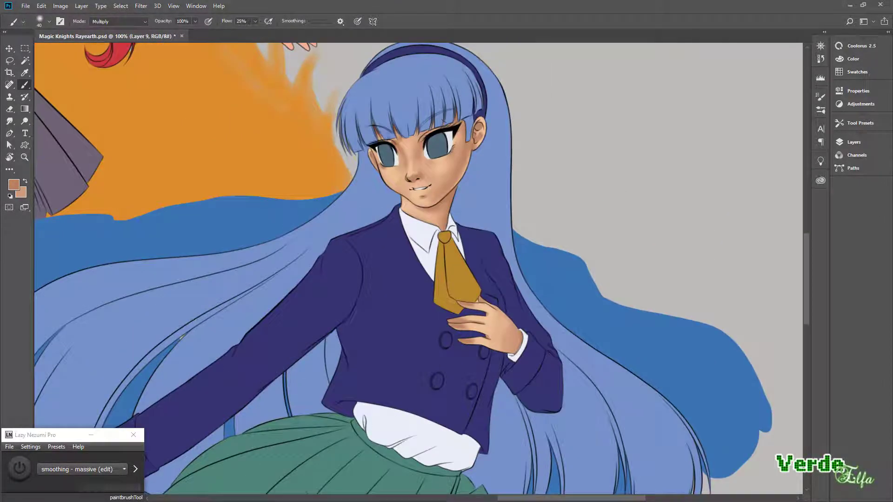
key("bracketright")
key("bracketright")
key("bracketright")
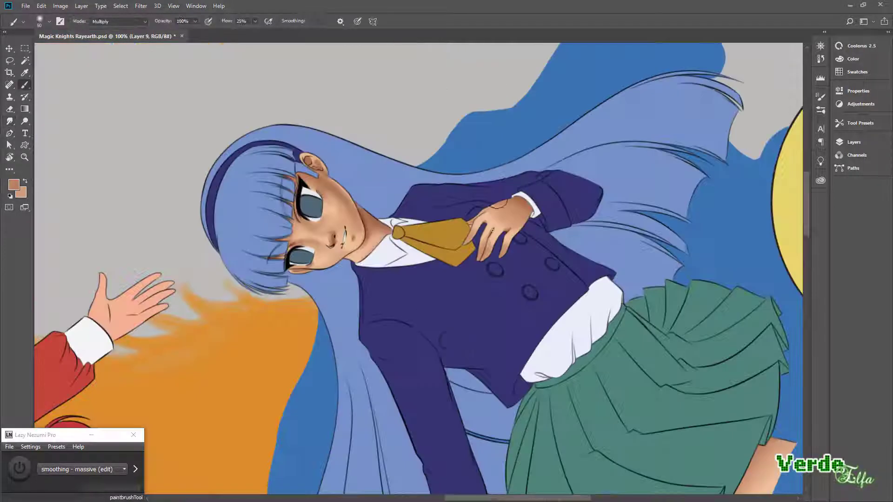
left_click_drag(465, 322, 501, 254)
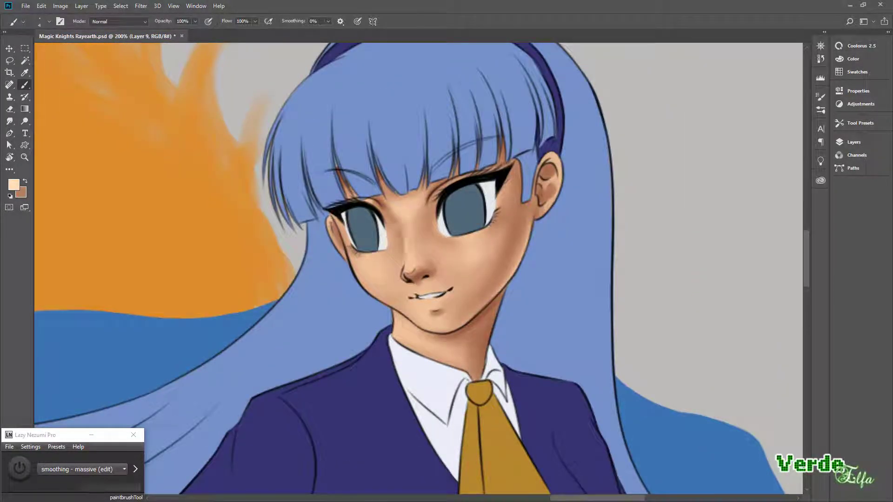
left_click(368, 278)
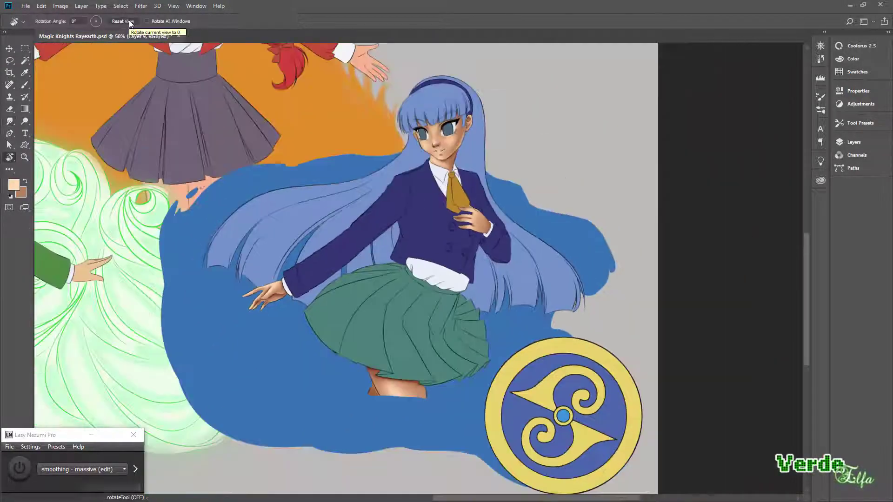
Paint the blue-haired girl's lips in salmon pink with a darker red tone on Layer 10, using a small brush
left_click(851, 46)
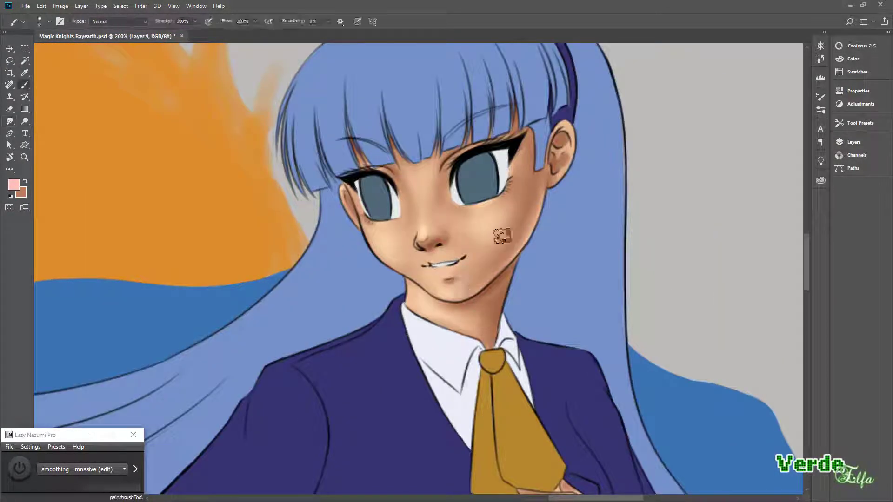
left_click(851, 46)
left_click(851, 45)
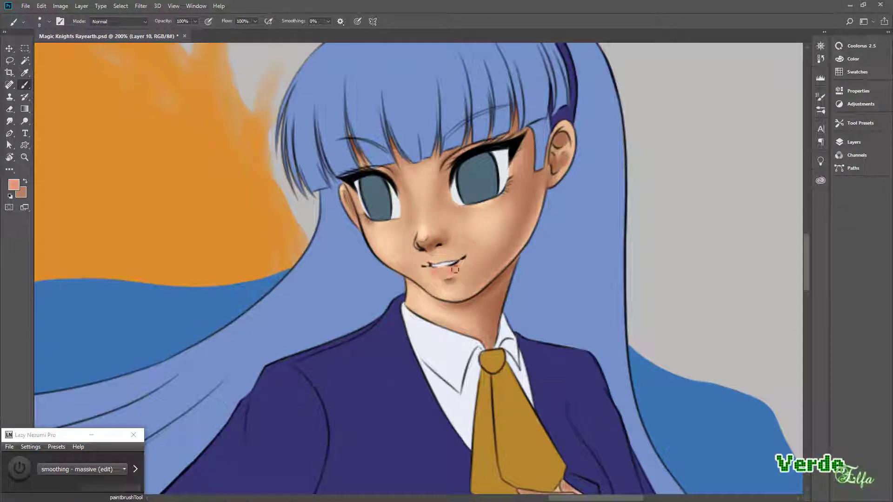
key("ctrl+plus")
key("bracketleft")
key("bracketleft")
key("bracketleft")
left_click_drag(498, 249, 448, 256)
left_click(850, 46)
left_click(851, 45)
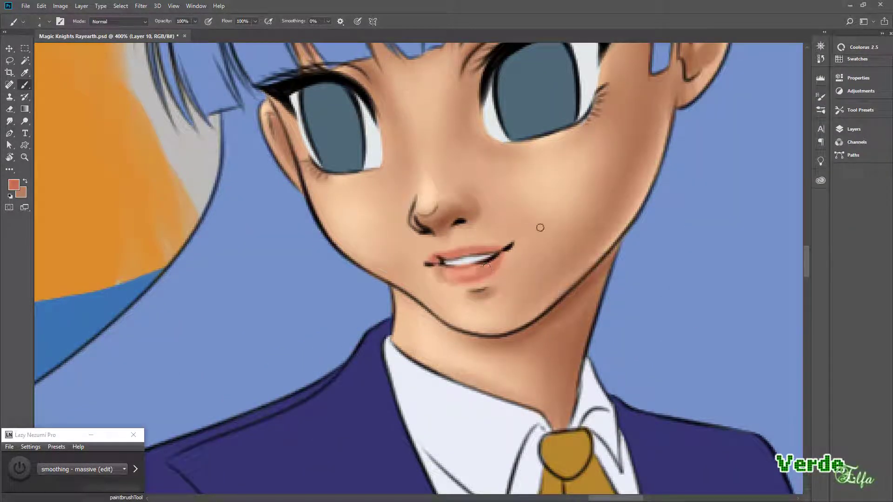
Set the brush to Multiply, darken the lips, and add a soft pink blush to the cheeks, nose and ears
left_click(119, 22)
left_click(107, 70)
left_click(851, 46)
left_click(850, 46)
key("ctrl+minus")
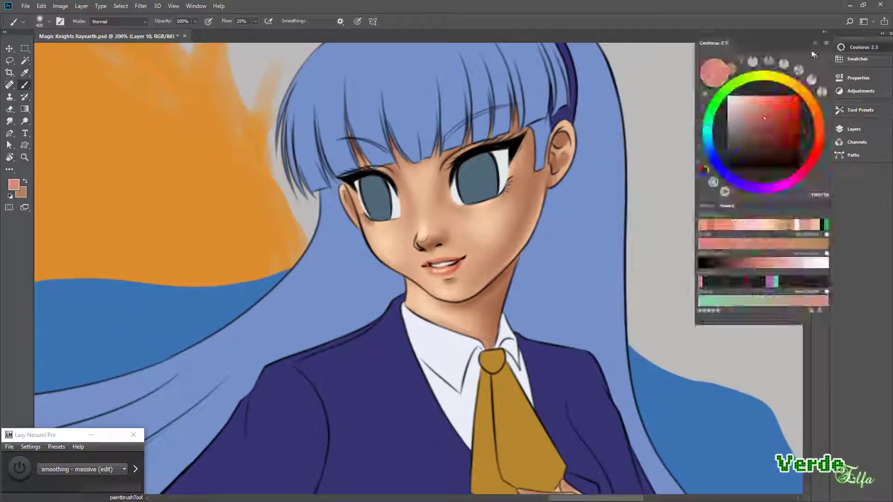
left_click(851, 46)
left_click(751, 153)
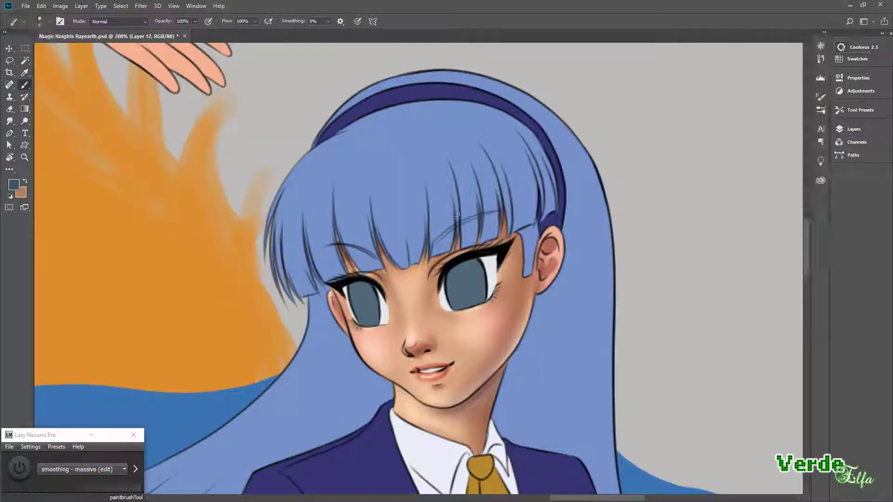
Paint dark blue pupils and upper iris shadows in both eyes on Layer 12, blending them with the Smudge tool
left_click(458, 279, "alt")
key("bracketleft")
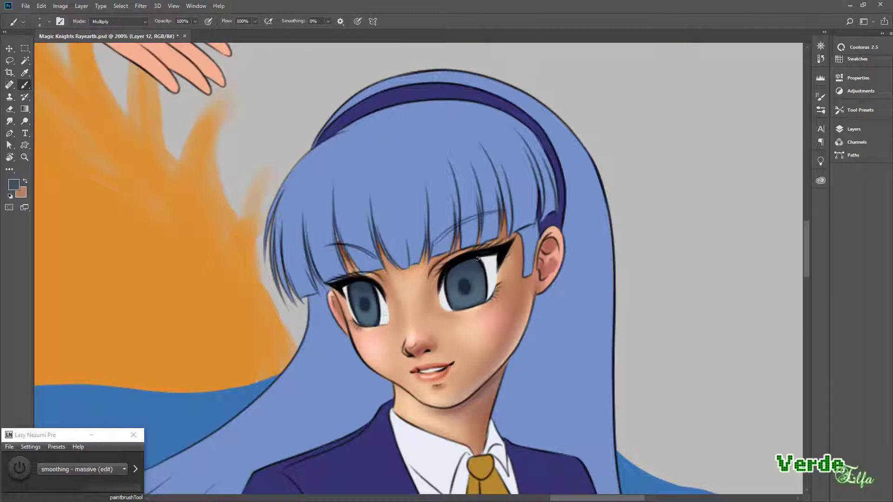
key("r")
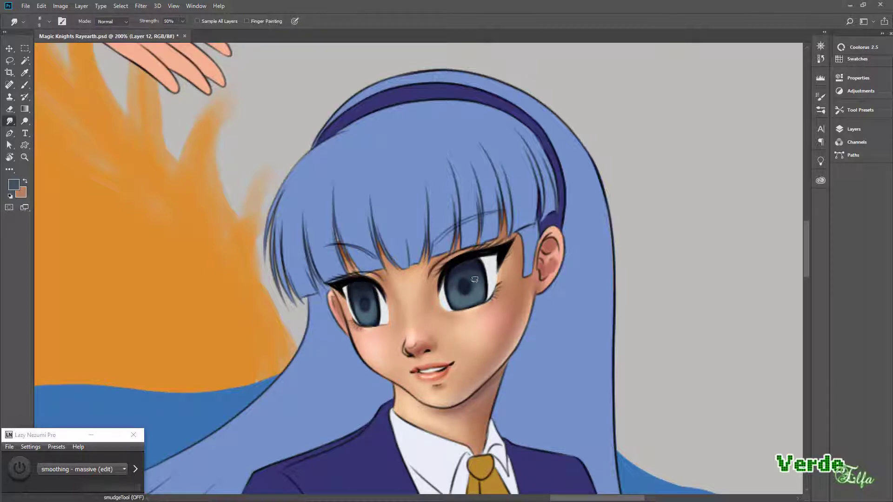
key("b")
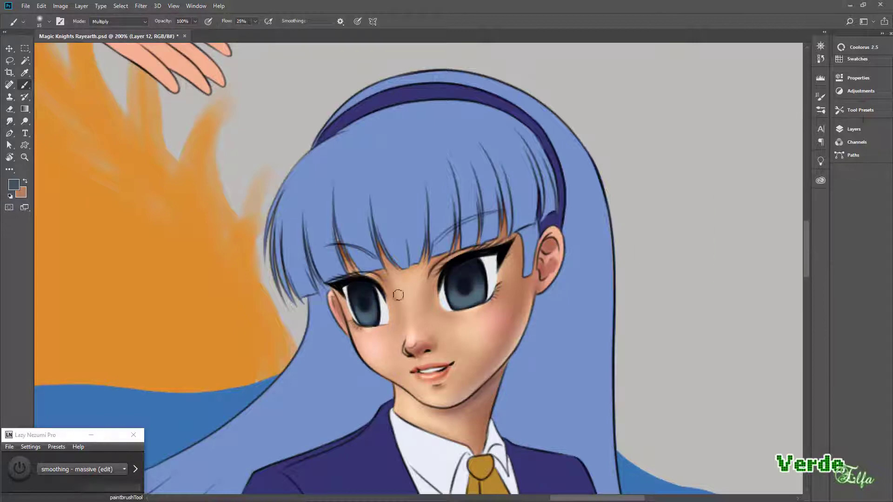
Brighten the lower irises with a teal Color Dodge brush, and add white catchlights to both eyes in Normal mode
left_click_drag(453, 292, 475, 295)
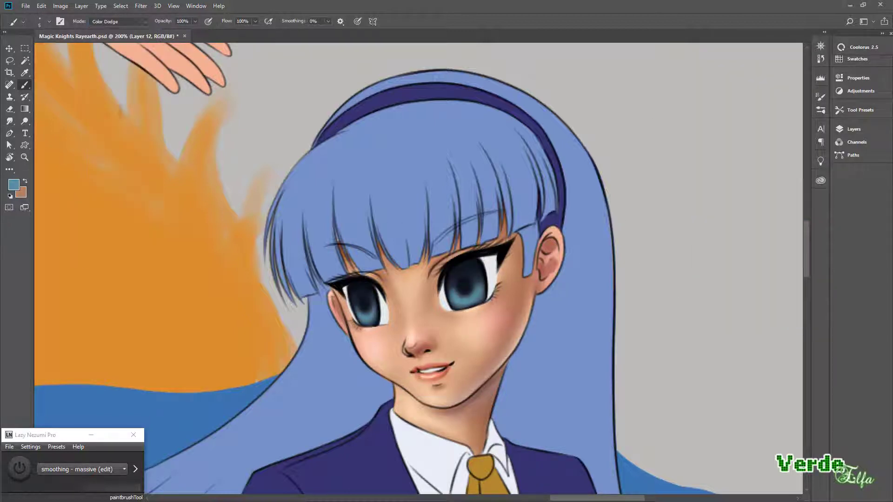
left_click(853, 129)
left_click(864, 47)
key("shift+alt+n")
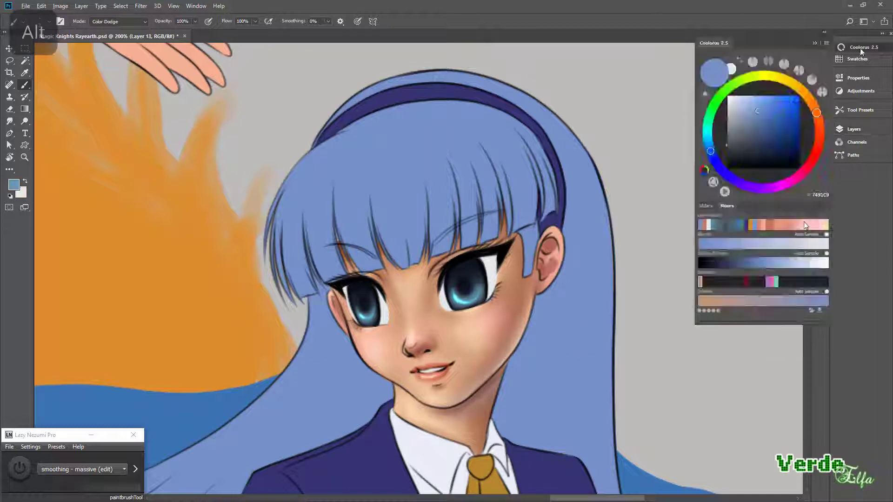
left_click(456, 278)
key("ctrl+z")
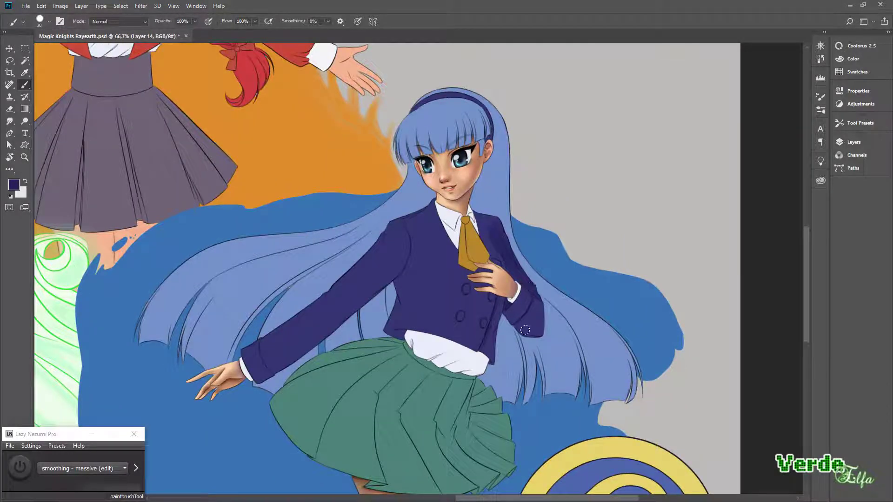
Paint dark navy shadows on the jacket's bent sleeve, torso and outstretched sleeve on Layer 14, and smudge them smooth
key("bracketright")
left_click_drag(524, 295, 538, 327)
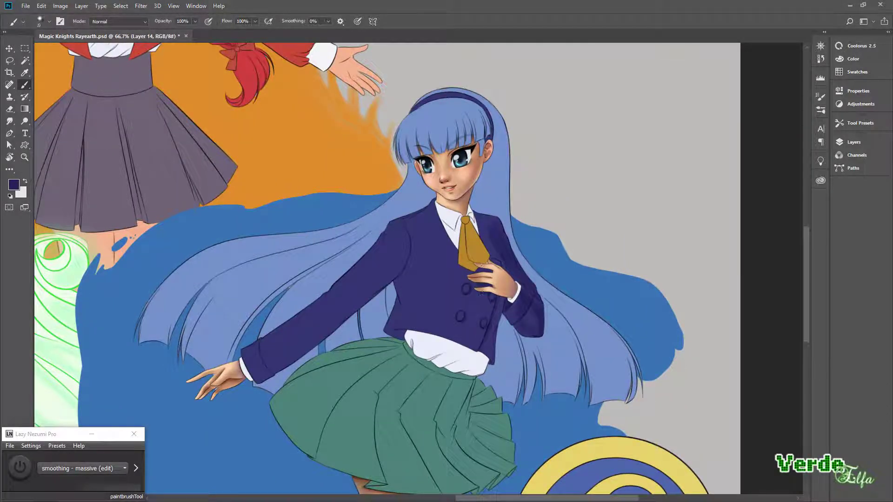
key("bracketright")
key("bracketright")
key("bracketright")
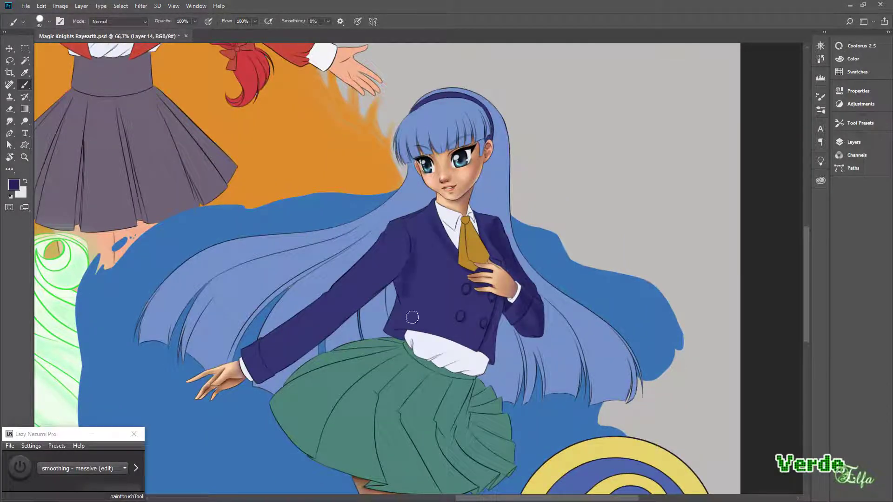
left_click_drag(479, 303, 449, 330)
left_click_drag(259, 372, 391, 277)
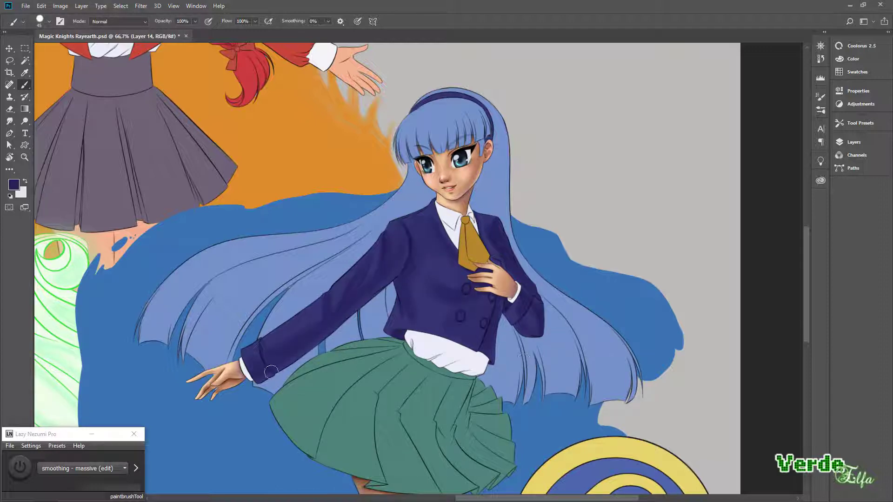
key("r")
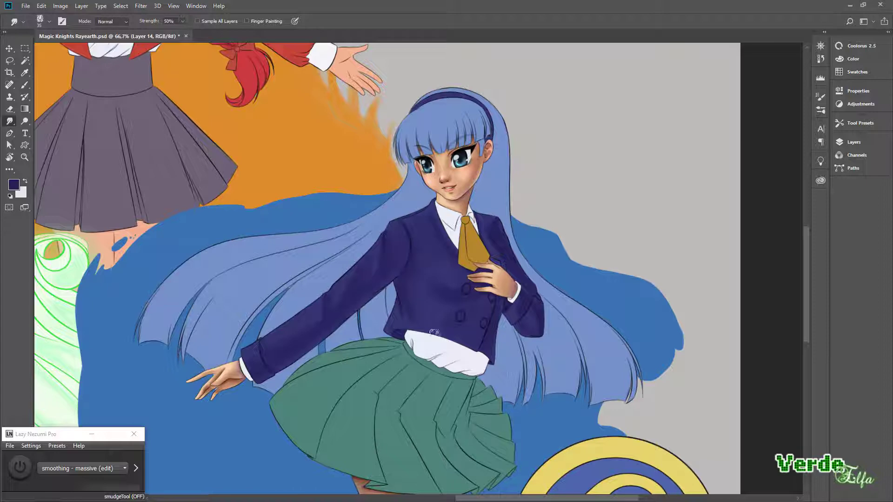
key("b")
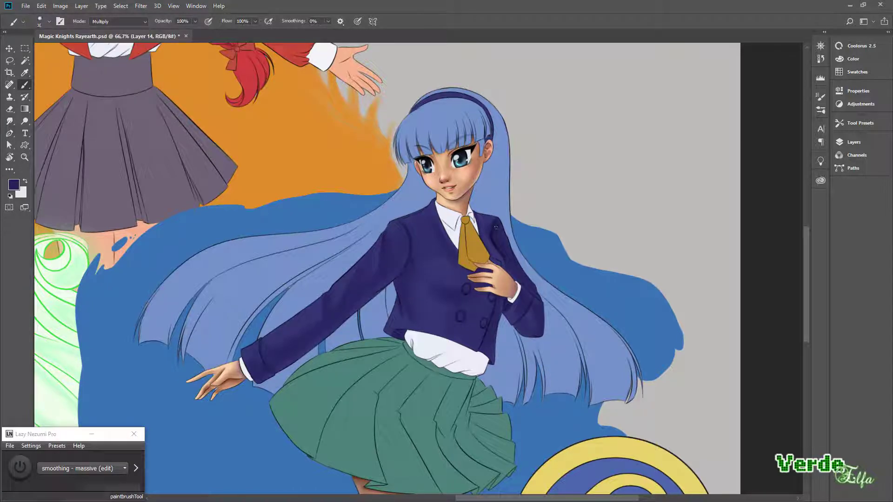
Deepen the dark navy Multiply shadows on the jacket's bent sleeve, buttoned front and outstretched sleeve
left_click_drag(511, 264, 517, 275)
key("bracketleft")
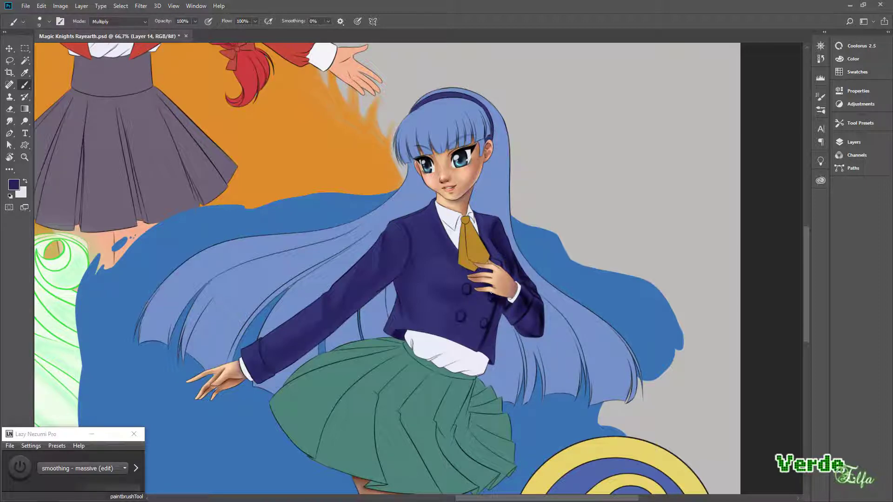
left_click_drag(494, 333, 465, 321)
key("Escape")
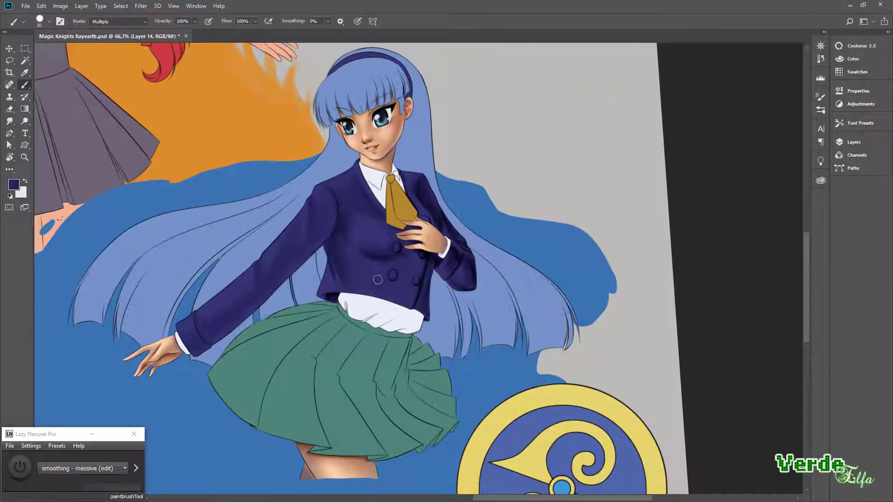
left_click_drag(378, 279, 325, 193)
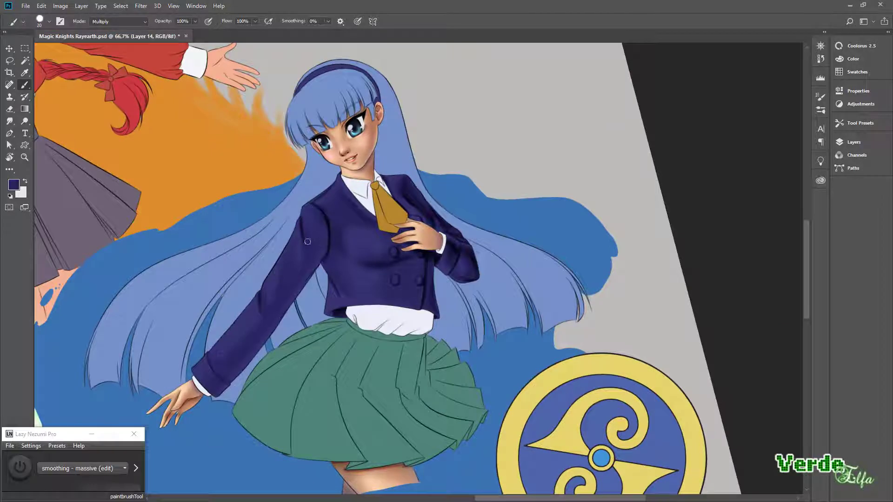
mouse_move(307, 241)
left_mouse_down()
mouse_move(279, 311)
mouse_move(233, 355)
left_mouse_up()
key("bracketleft")
Blend the new shadows on the jacket's outstretched sleeve, shoulder and torso with the Smudge tool at 50% strength
key("r")
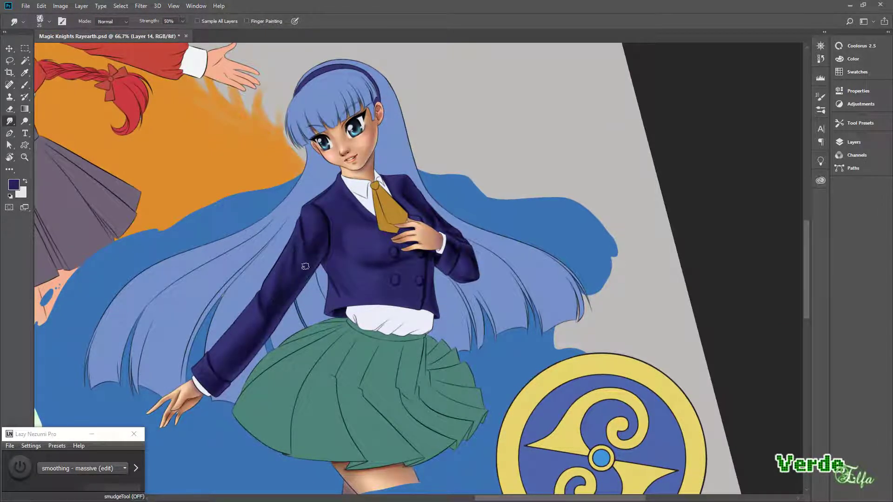
key("bracketright")
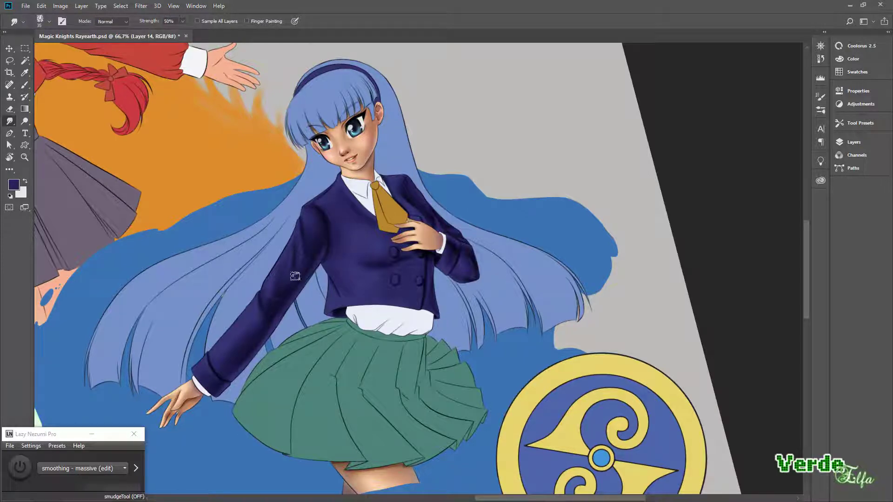
mouse_move(295, 276)
left_mouse_down()
mouse_move(321, 268)
mouse_move(331, 249)
left_mouse_up()
left_click_drag(323, 217, 330, 209)
key("bracketright")
left_click_drag(388, 298, 354, 263)
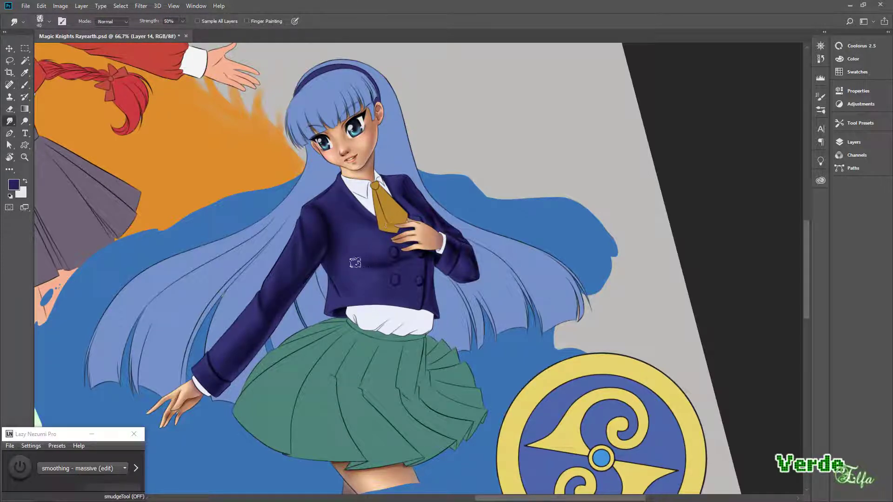
key("b")
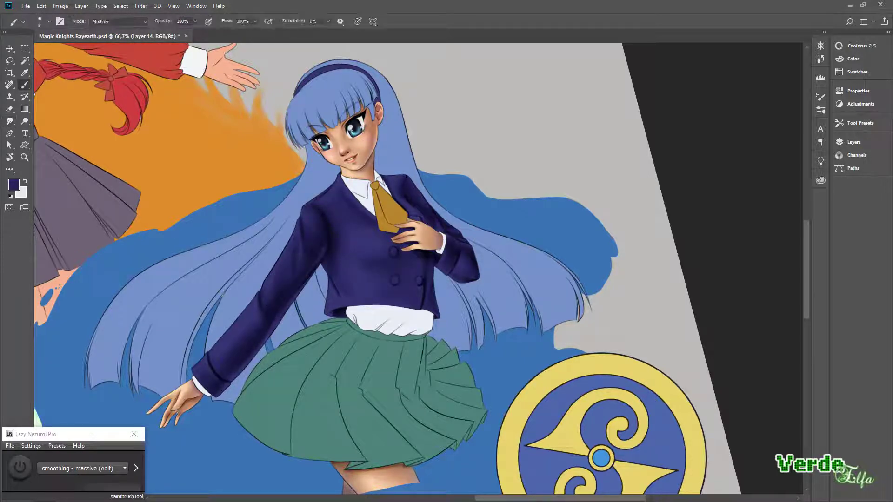
key("r")
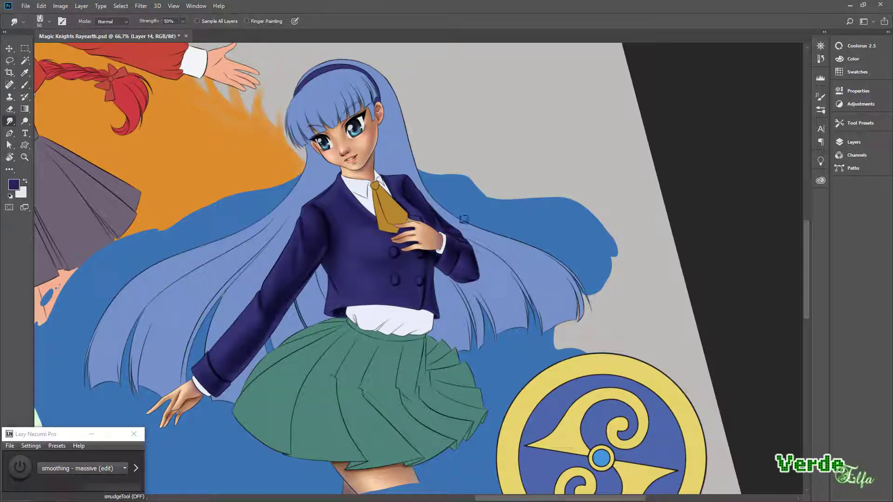
key("bracketleft")
Refine the jacket's button shading, paint lighter blue highlights on sleeve and torso in Normal mode, and smudge them smooth
key("b")
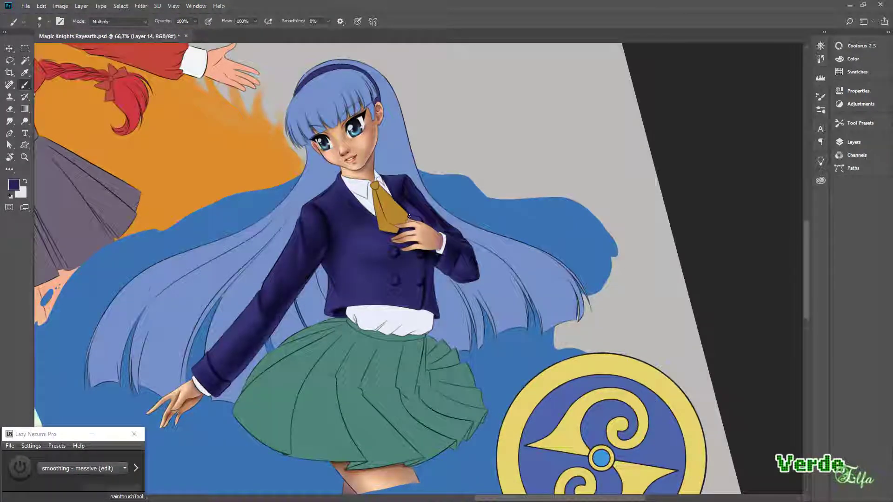
scroll(325, 232, "down", 2)
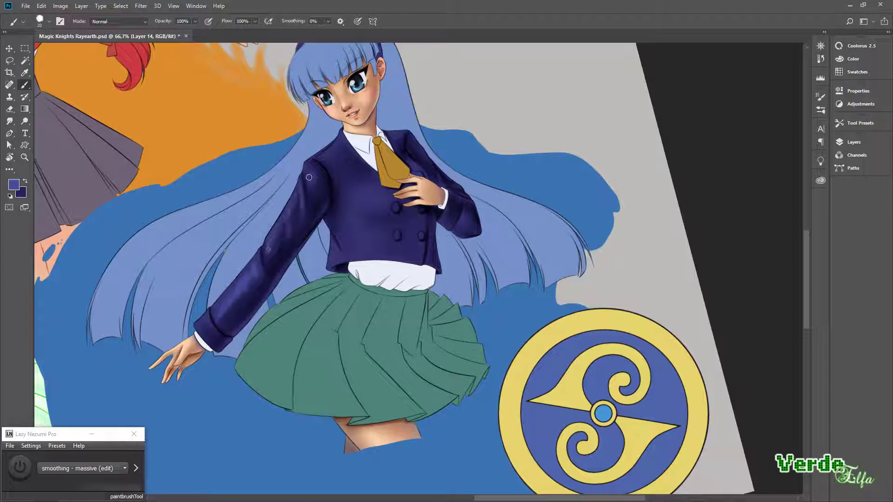
mouse_move(368, 190)
left_mouse_down()
mouse_move(380, 206)
mouse_move(372, 258)
left_mouse_up()
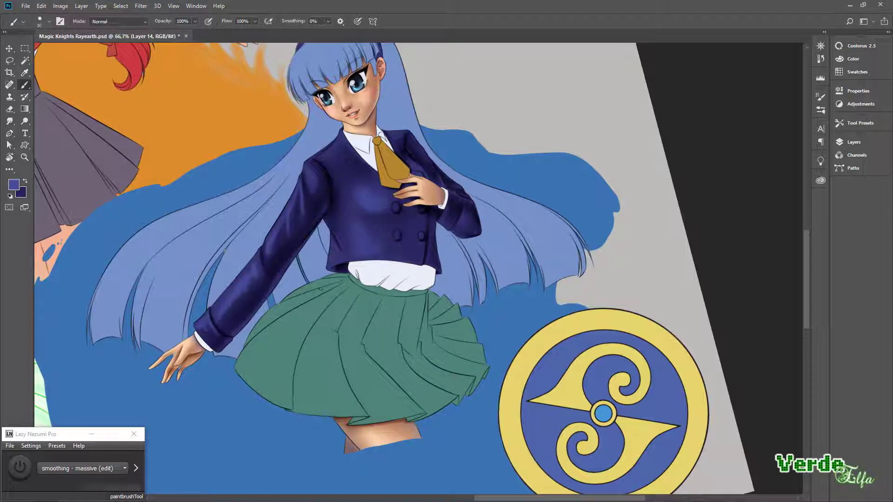
key("r")
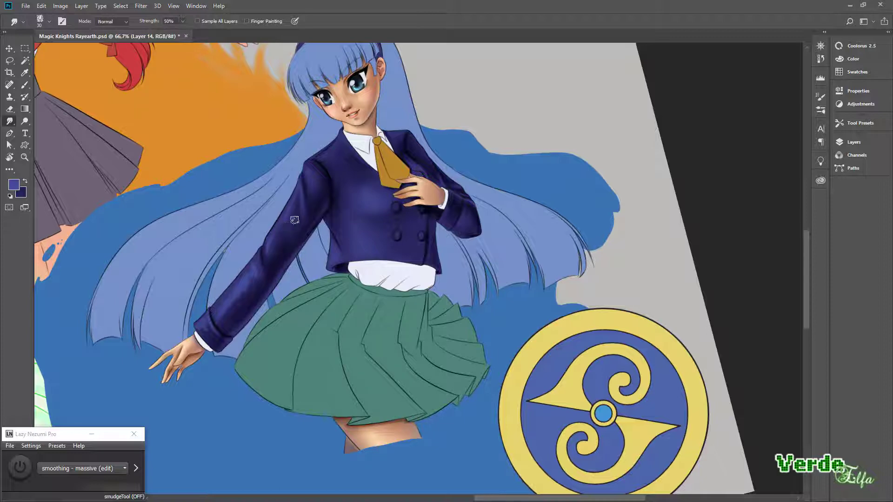
mouse_move(220, 340)
left_mouse_down()
mouse_move(227, 297)
mouse_move(345, 177)
left_mouse_up()
key("b")
key("x")
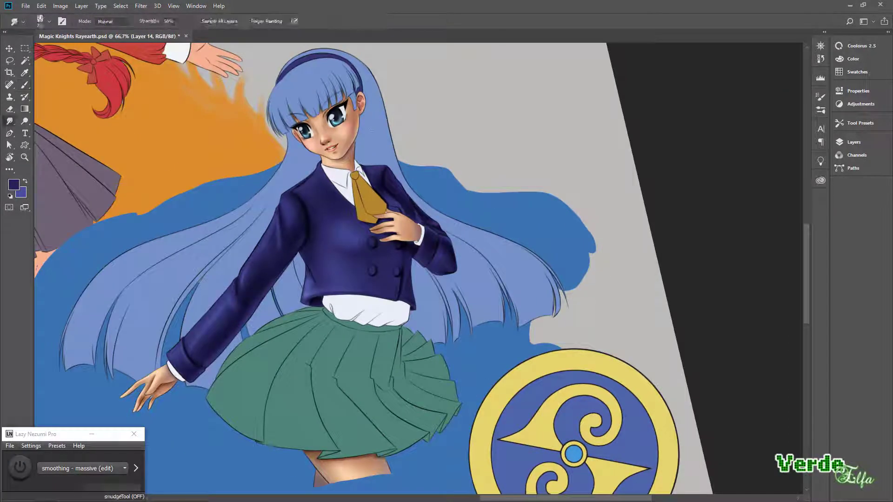
Sample the skirt's green and paint darker green shadows along its pleats in Normal mode, blending them with the Smudge tool
key("alt")
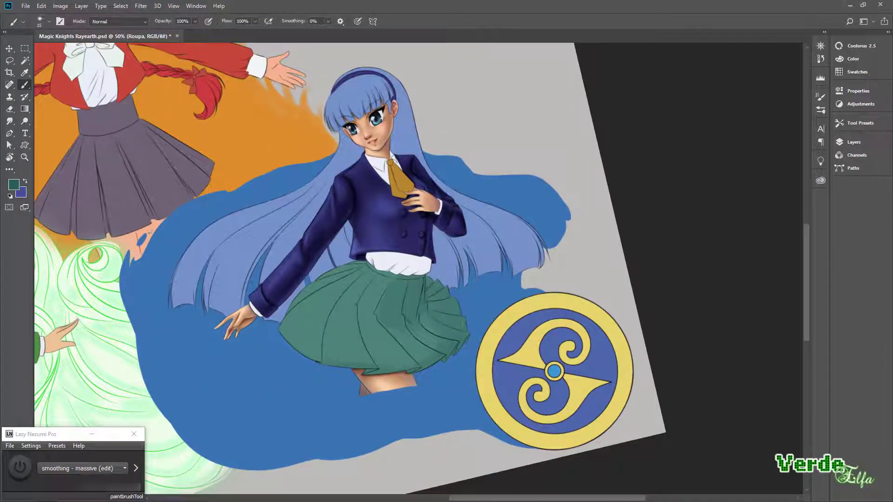
key("bracketright")
key("bracketright")
key("bracketright")
key("bracketright")
key("bracketright")
left_click_drag(410, 281, 412, 307)
key("bracketleft")
mouse_move(429, 317)
left_mouse_down()
mouse_move(465, 353)
mouse_move(419, 325)
mouse_move(369, 313)
mouse_move(260, 367)
mouse_move(368, 316)
left_mouse_up()
key("bracketright")
key("bracketright")
key("bracketright")
key("r")
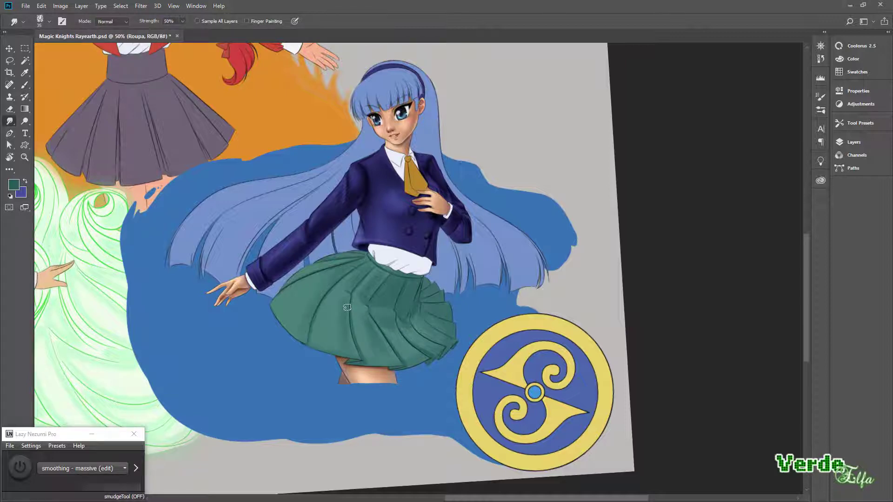
Add more dark green fold shading to the skirt's pleats on Layer 14 and smudge it smooth
key("b")
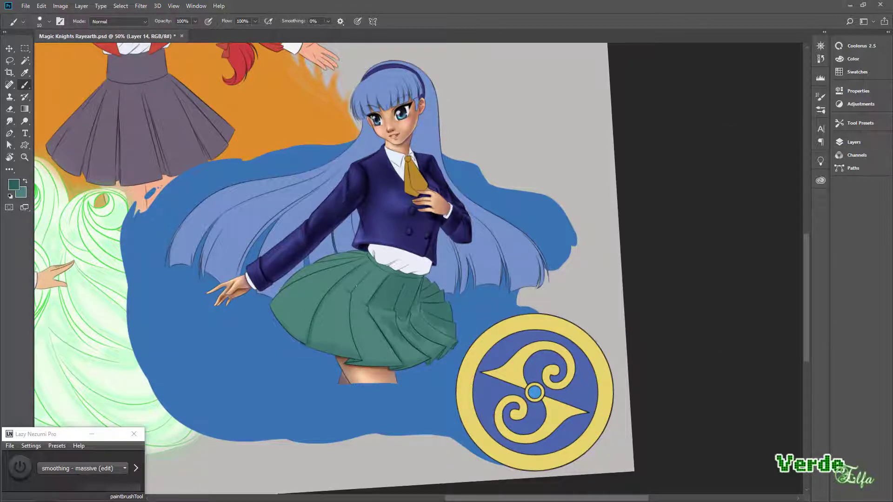
mouse_move(435, 344)
left_mouse_down()
mouse_move(381, 372)
mouse_move(325, 325)
mouse_move(422, 287)
mouse_move(353, 325)
mouse_move(420, 286)
left_mouse_up()
key("bracketright")
key("bracketright")
key("bracketright")
key("r")
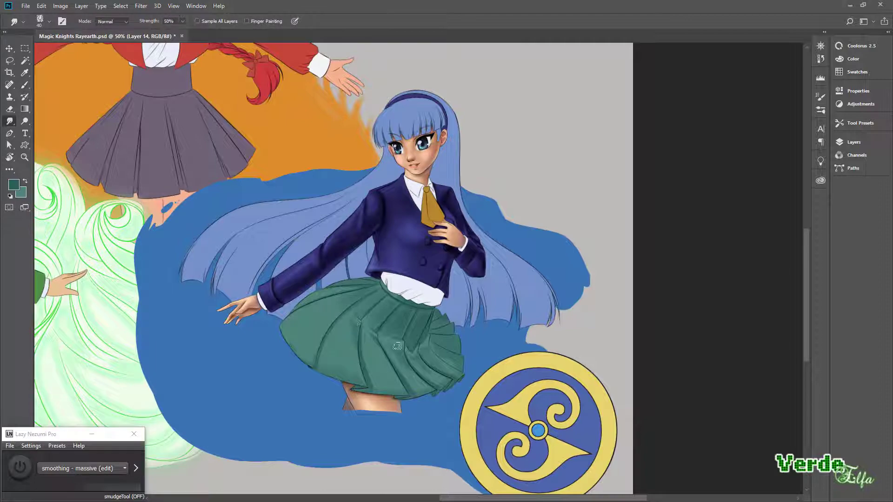
Set the brush to Multiply and darken the small fanned pleats on the skirt's far side
key("b")
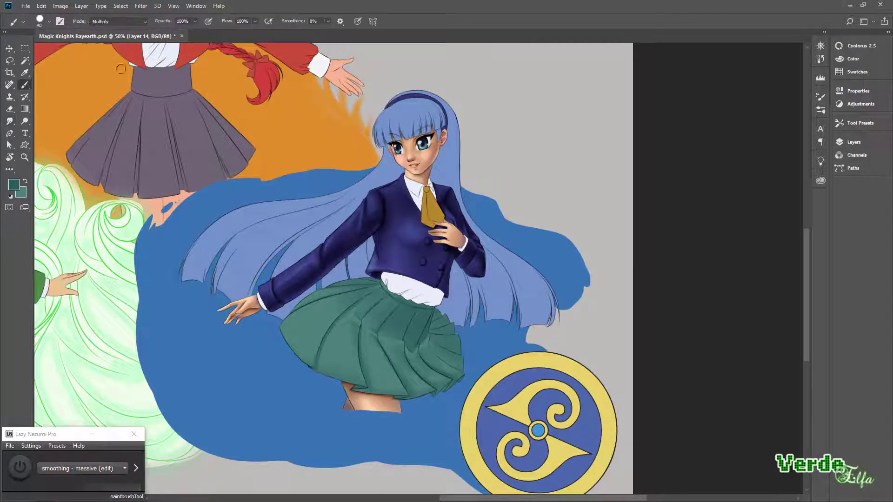
key("ctrl+1")
mouse_move(434, 341)
left_mouse_down()
mouse_move(330, 329)
mouse_move(409, 410)
left_mouse_up()
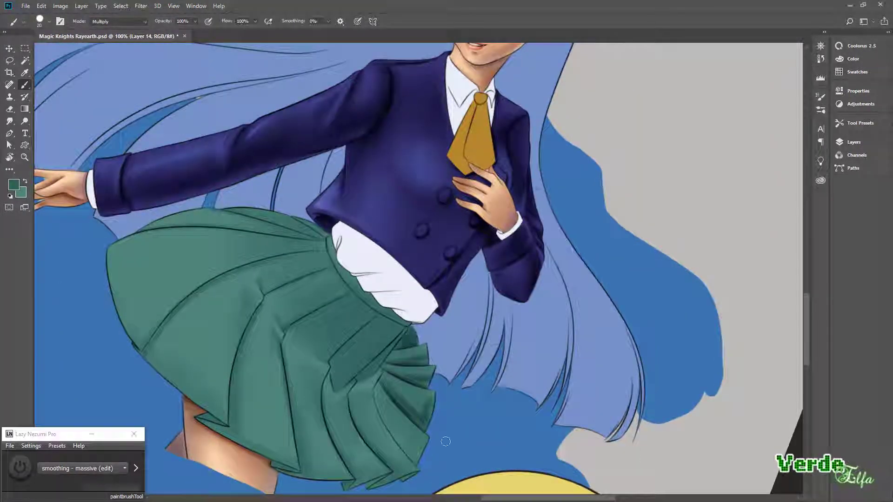
left_click_drag(405, 339, 465, 196)
mouse_move(386, 310)
left_mouse_down()
mouse_move(367, 320)
mouse_move(372, 254)
left_mouse_up()
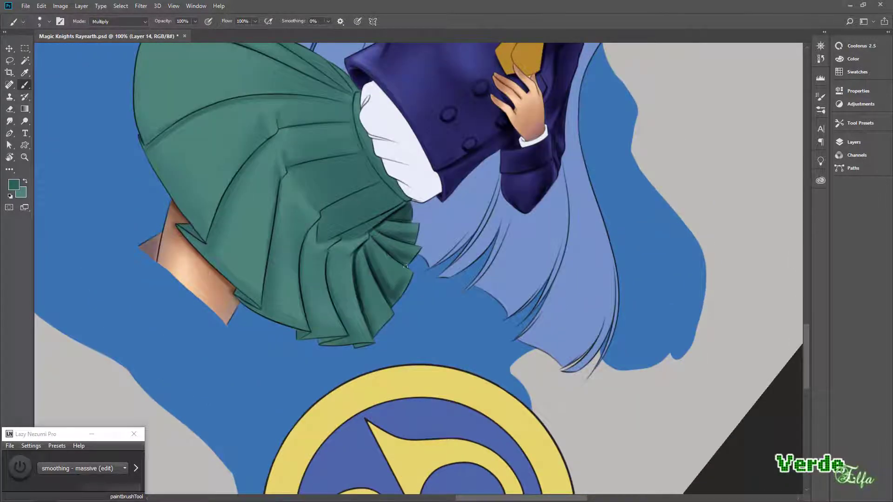
left_click_drag(372, 325, 386, 253)
mouse_move(372, 288)
left_mouse_down()
mouse_move(355, 277)
mouse_move(346, 295)
left_mouse_up()
left_click_drag(355, 277, 353, 280)
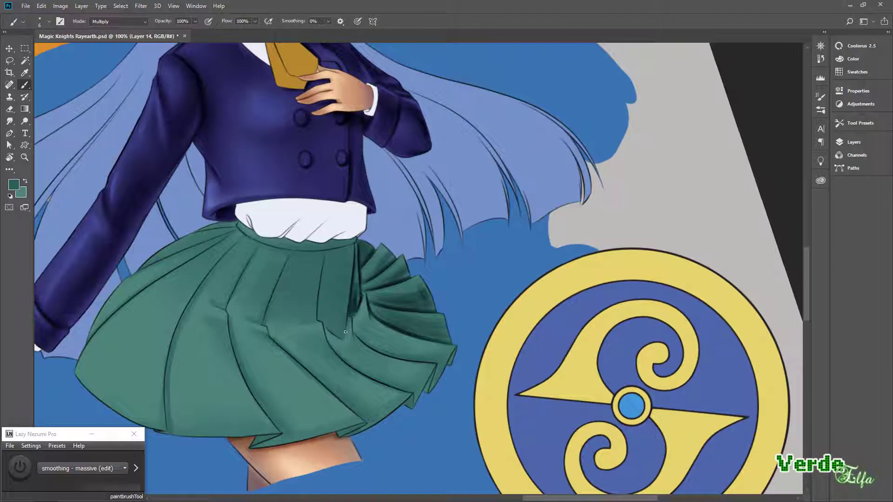
Paint deep green shadows on the pleats below the waistband and around the central folds, and smudge them
mouse_move(345, 331)
left_mouse_down()
mouse_move(422, 254)
mouse_move(405, 241)
left_mouse_up()
left_click_drag(344, 284, 312, 242)
left_click_drag(399, 251, 418, 279)
mouse_move(325, 302)
left_mouse_down()
mouse_move(317, 349)
mouse_move(298, 264)
mouse_move(325, 303)
mouse_move(316, 344)
mouse_move(409, 372)
mouse_move(402, 391)
left_mouse_up()
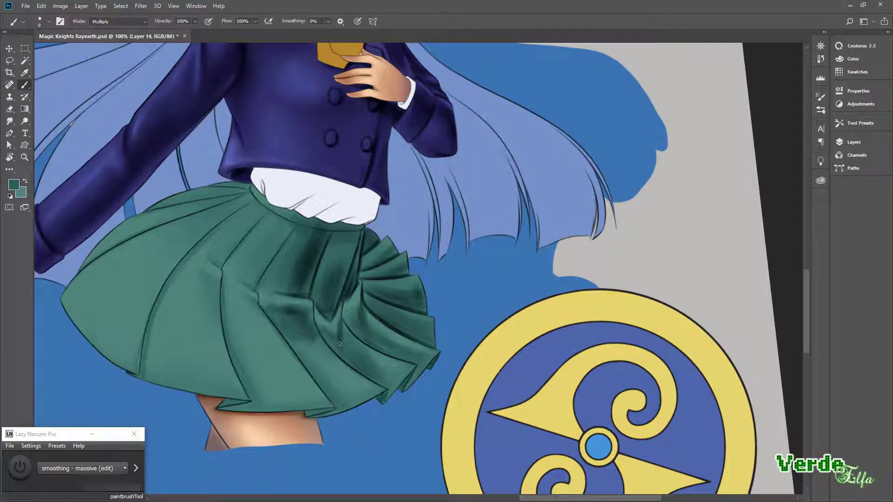
key("r")
left_click_drag(339, 344, 321, 316)
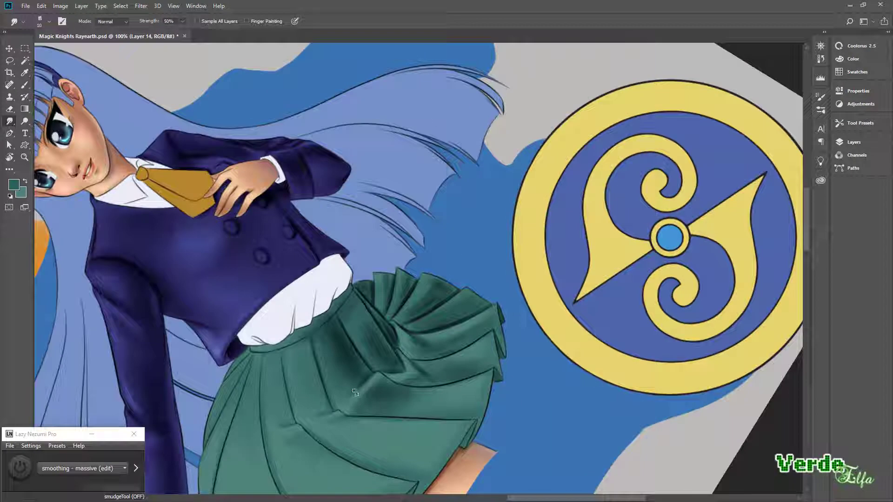
left_click_drag(339, 369, 336, 249)
Extend the Multiply shadows along the skirt's waistband and long front pleats, and soften them with a larger Smudge tip
key("b")
mouse_move(431, 376)
left_mouse_down()
mouse_move(465, 176)
mouse_move(428, 372)
mouse_move(390, 368)
mouse_move(493, 109)
mouse_move(502, 214)
mouse_move(495, 126)
left_mouse_up()
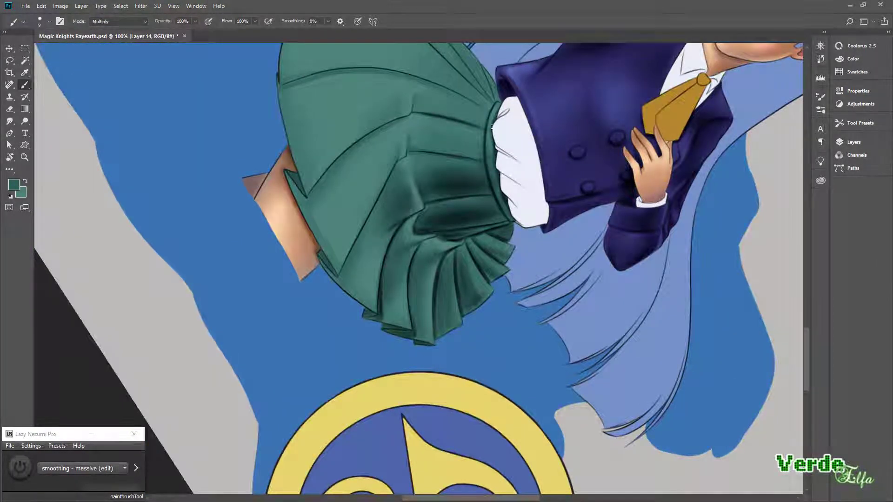
key("Escape")
mouse_move(404, 304)
left_mouse_down()
mouse_move(474, 300)
mouse_move(409, 186)
left_mouse_up()
mouse_move(442, 307)
left_mouse_down()
mouse_move(325, 358)
mouse_move(260, 204)
left_mouse_up()
key("r")
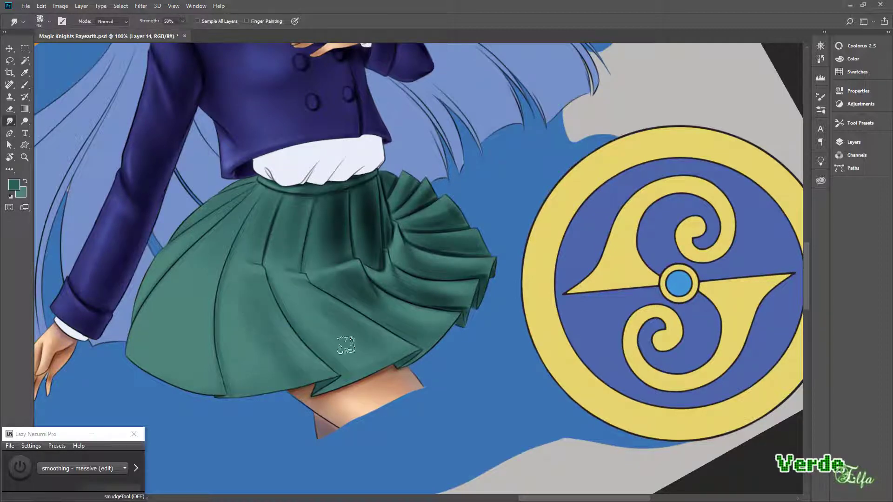
left_click_drag(474, 249, 446, 285)
With Lazy Nezumi smoothing on, paint thin dark Multiply accents along the pleat edges and the hem's undersides
key("Escape")
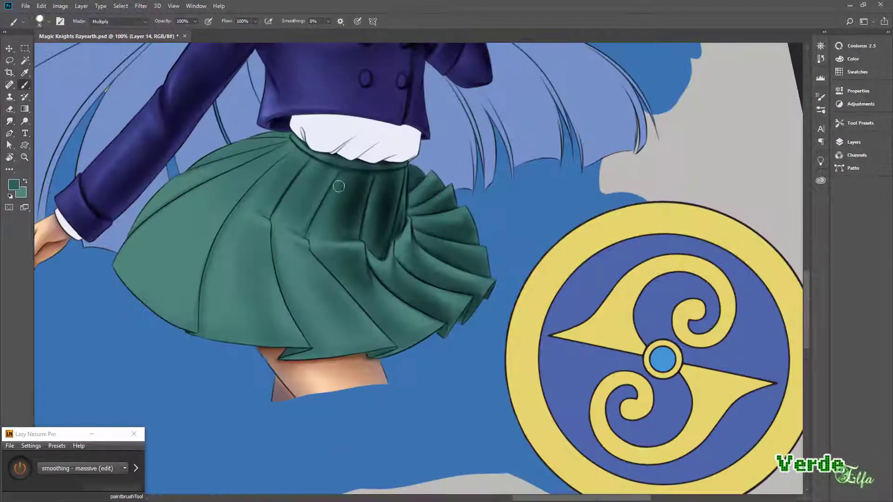
scroll(324, 379, "up", 2)
key("b")
scroll(324, 379, "down", 2)
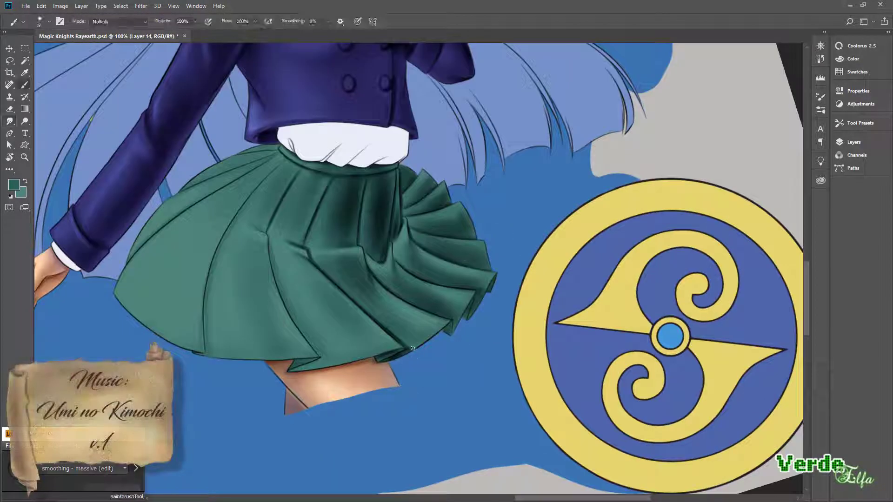
scroll(439, 391, "up", 2)
key("F5")
key("F5")
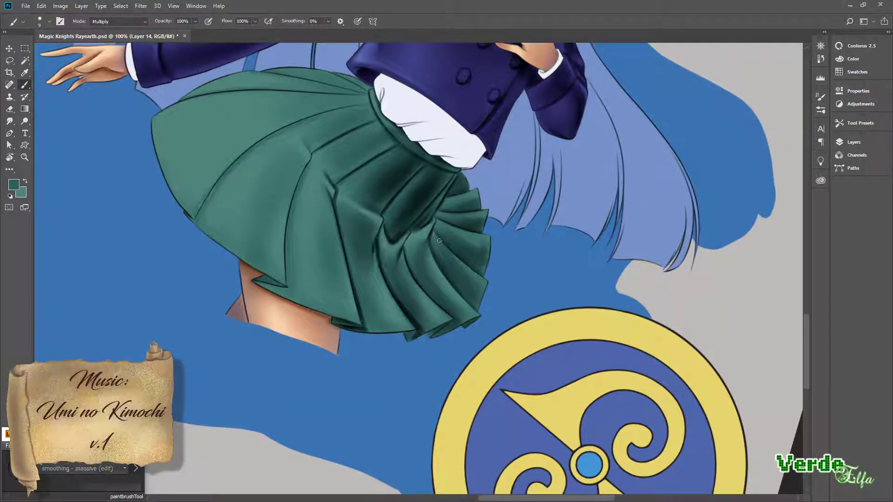
Strengthen the dark creases at the pleat corners and between the fanned folds with a small Multiply brush
left_click_drag(418, 232, 381, 288)
key("Escape")
mouse_move(371, 199)
left_mouse_down()
mouse_move(381, 279)
mouse_move(325, 302)
mouse_move(335, 242)
mouse_move(335, 260)
mouse_move(413, 256)
mouse_move(465, 325)
left_mouse_up()
key("Escape")
key("Escape")
key("Escape")
Smudge the pleat creases, and deepen the skirt's shaded areas with a large soft Multiply brush at 25% flow
key("r")
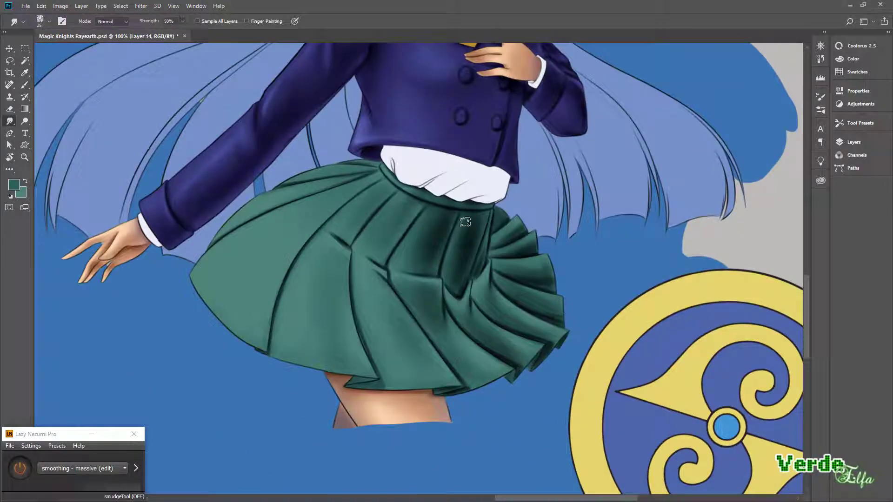
key("r")
mouse_move(356, 391)
left_mouse_down()
mouse_move(437, 340)
mouse_move(455, 279)
mouse_move(429, 200)
left_mouse_up()
key("r")
key("Escape")
key("b")
key("ctrl+minus")
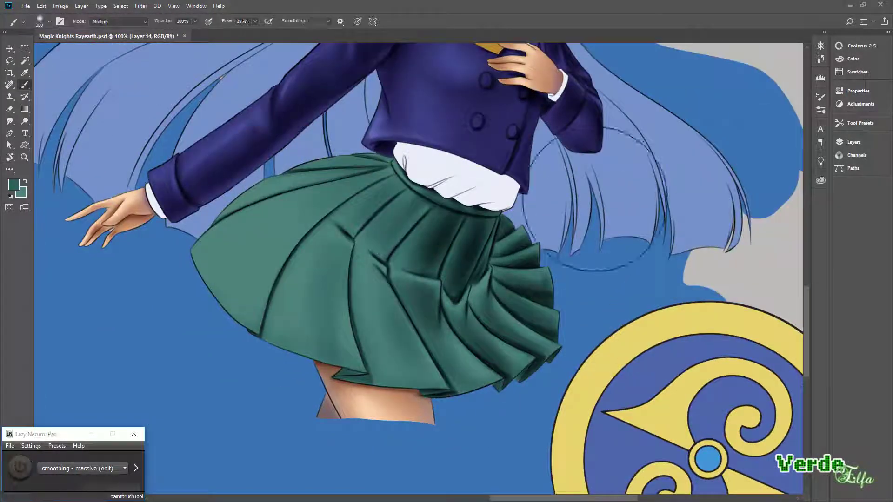
key("ctrl+minus")
Paint light green highlights on the skirt's pleats with a 100% flow brush preset in Normal mode, and smudge them smooth
left_click(860, 123)
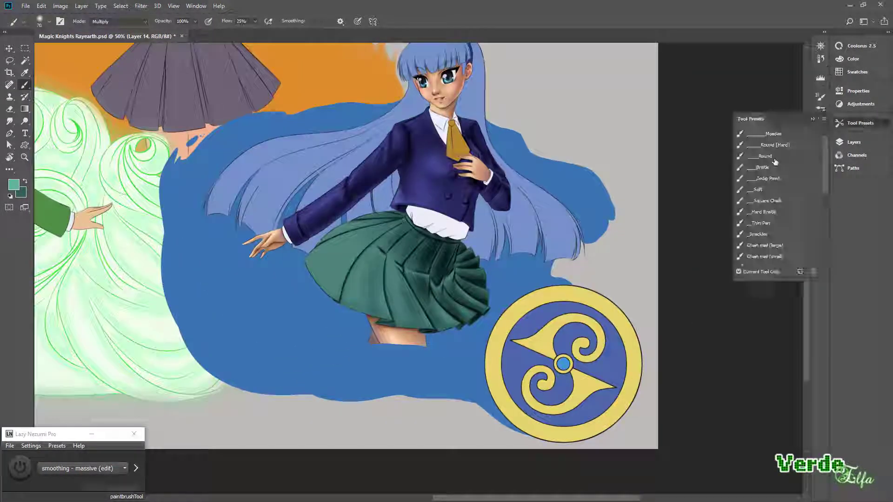
left_click(774, 195)
mouse_move(465, 209)
left_mouse_down()
mouse_move(420, 285)
mouse_move(402, 221)
left_mouse_up()
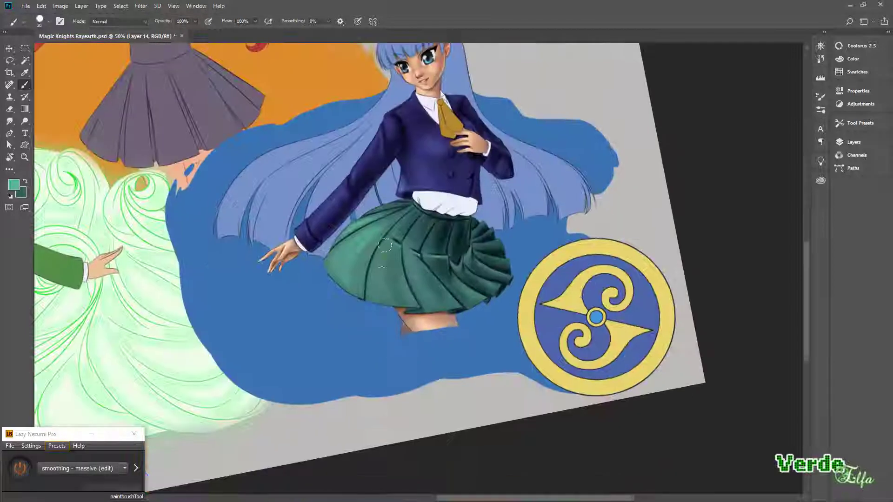
key("bracketleft")
key("bracketleft")
key("bracketleft")
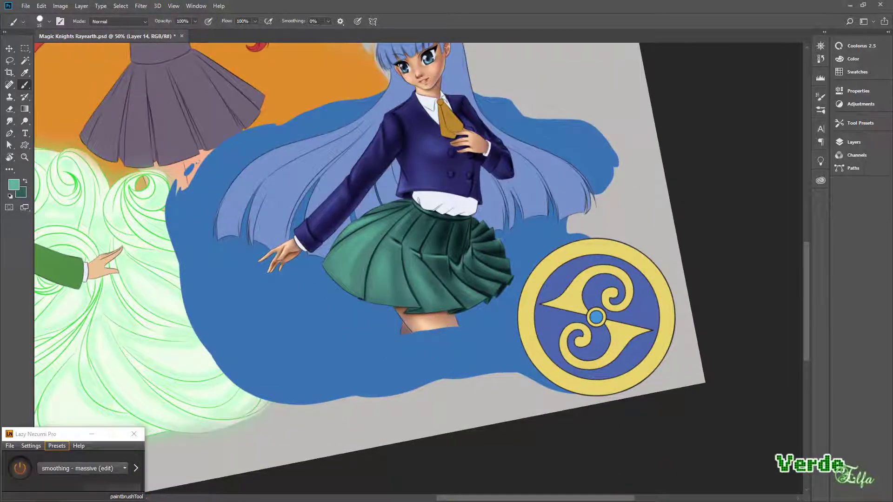
key("r")
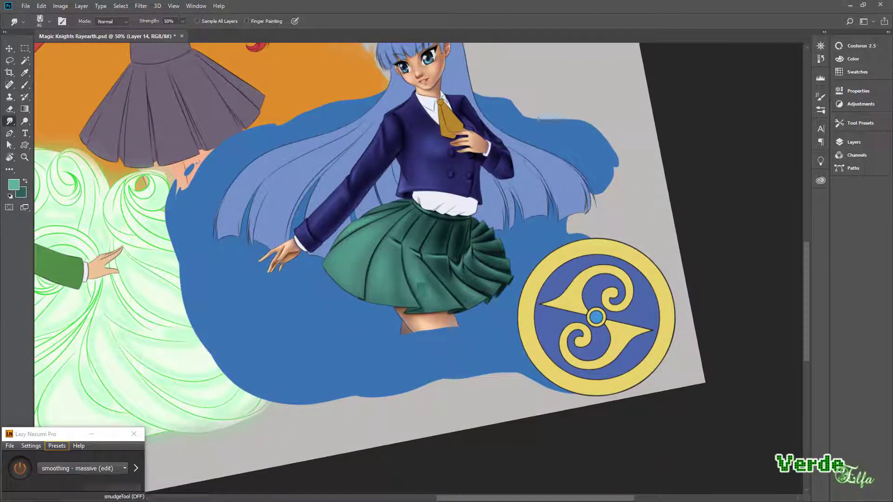
left_click_drag(418, 233, 446, 201)
Select the yellow tie's area from the Roupa clothing layer and return to Layer 14 for its shading
left_click(853, 122)
left_click(762, 140)
left_click(854, 142)
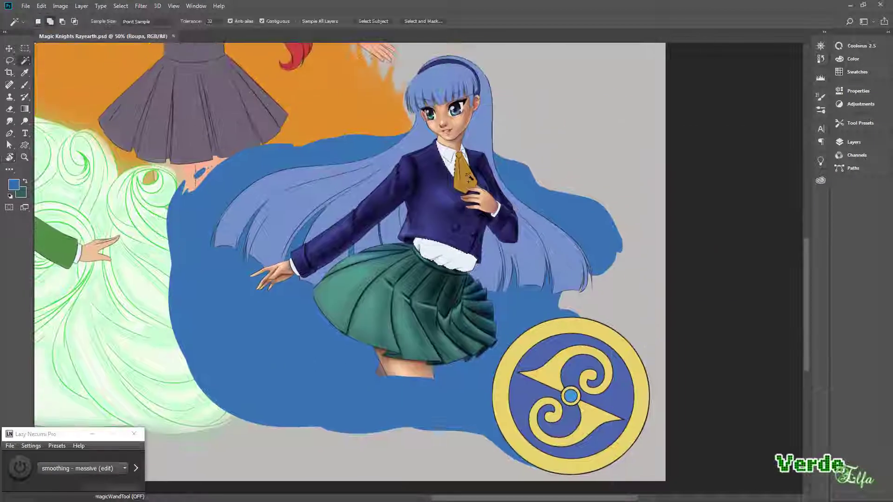
scroll(342, 130, "up", 4)
left_click(341, 130, "alt")
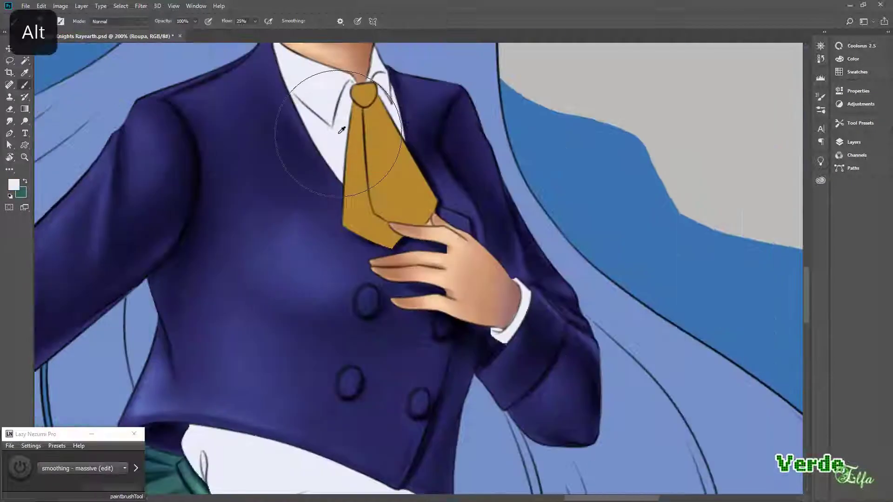
scroll(409, 251, "up", 2)
left_click(279, 279, "alt")
left_click(853, 141)
left_click(772, 272)
Pick a golden brown and begin shading the tie's edges with a much smaller brush at 100% flow
key("r")
mouse_move(354, 325)
left_mouse_down()
mouse_move(328, 381)
mouse_move(427, 226)
mouse_move(430, 253)
mouse_move(479, 325)
mouse_move(464, 347)
left_mouse_up()
key("Escape")
key("b")
left_click(854, 45)
left_click(779, 129)
key("bracketleft")
key("bracketleft")
key("bracketleft")
key("bracketleft")
key("bracketleft")
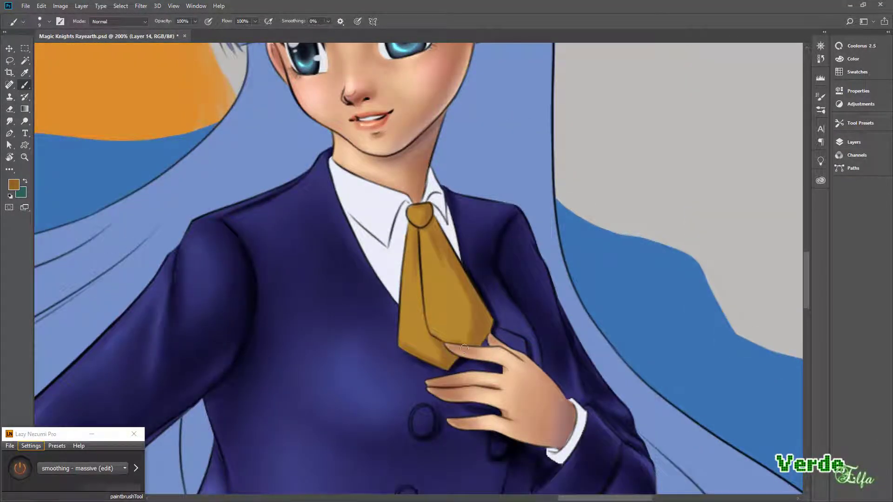
Deepen the tie's centre fold, knot and lower edge with brown Multiply strokes, smudging the shading between passes
key("r")
key("b")
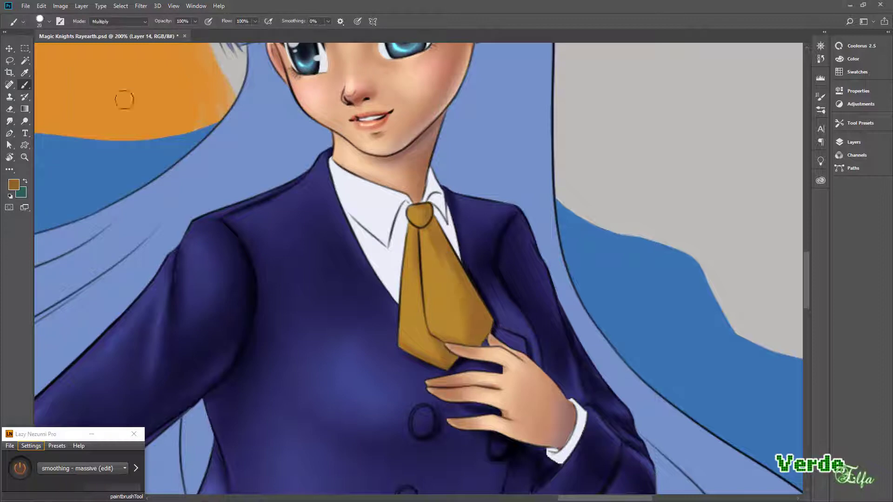
mouse_move(422, 222)
left_mouse_down()
mouse_move(484, 326)
mouse_move(421, 298)
mouse_move(432, 367)
mouse_move(428, 348)
left_mouse_up()
key("r")
key("b")
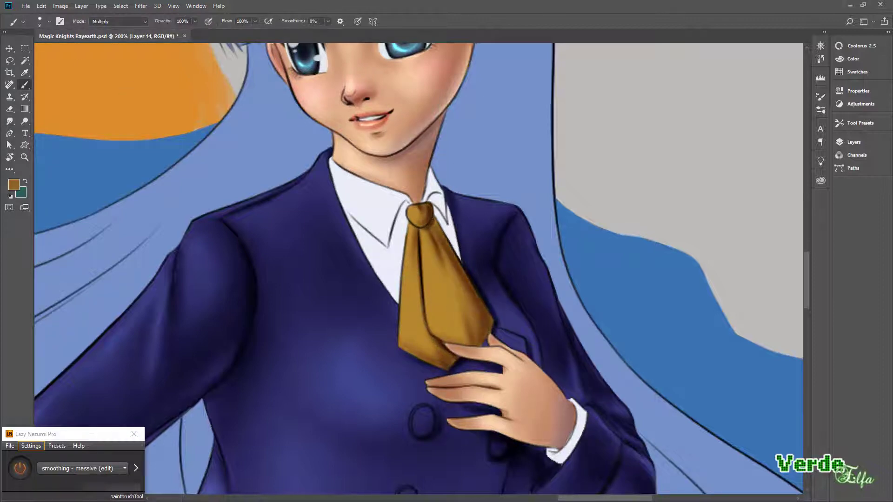
key("r")
key("b")
key("r")
key("b")
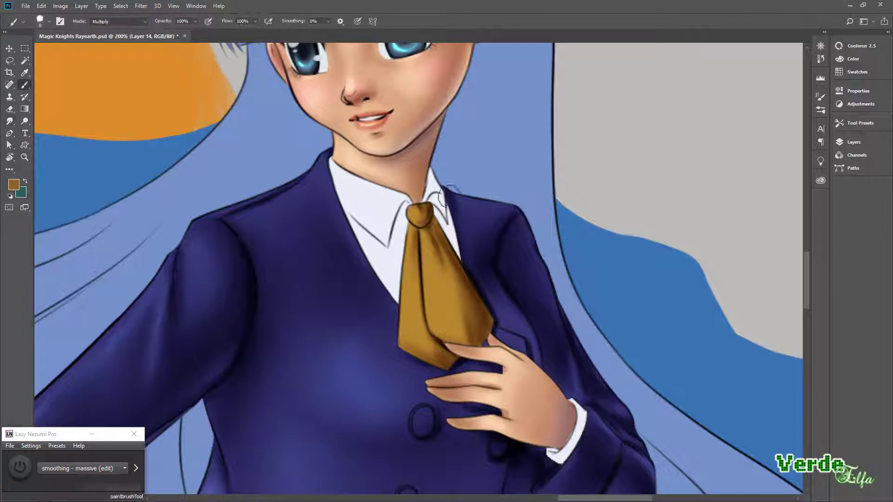
key("r")
key("b")
key("r")
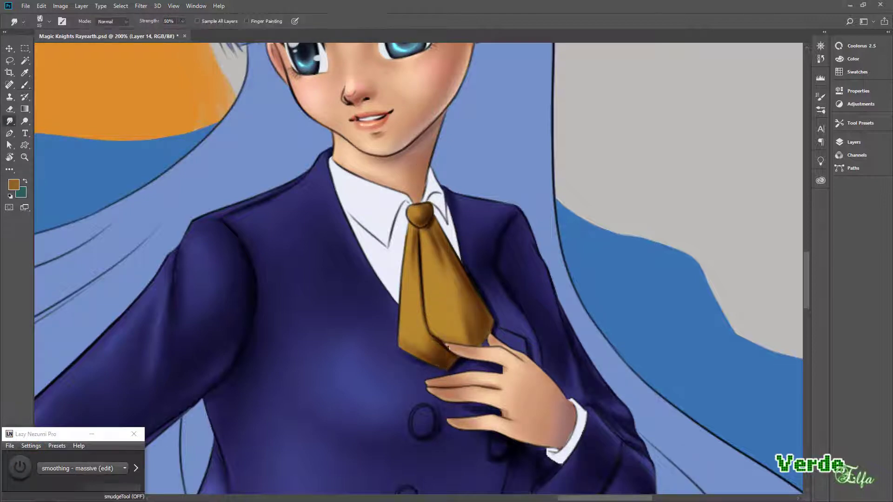
Paint dark stripes parallel to the lower edges of both tie ends with a Normal-mode brush
key("b")
mouse_move(439, 324)
left_mouse_down()
mouse_move(353, 210)
mouse_move(419, 177)
left_mouse_up()
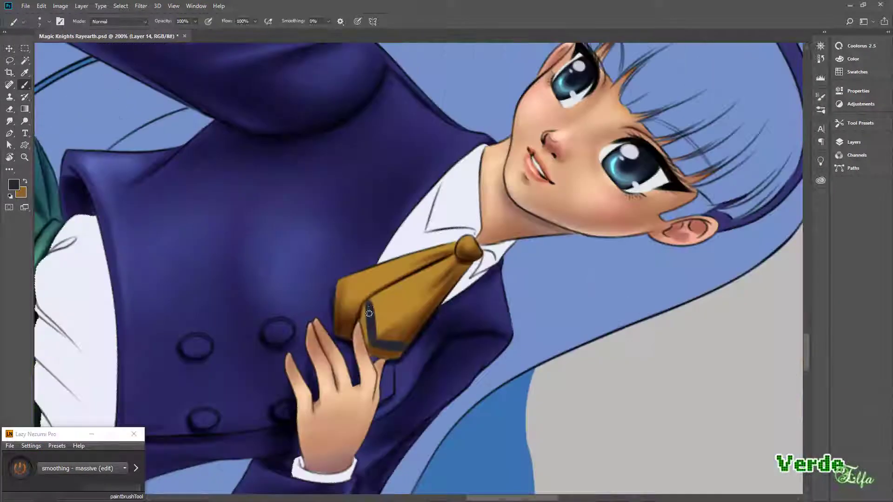
mouse_move(409, 303)
left_mouse_down()
mouse_move(465, 326)
mouse_move(477, 320)
left_mouse_up()
Paint light yellow highlights on the tie's knot and folds in Normal mode, and smudge them smooth
key("x")
left_click(433, 279, "alt")
key("shift+alt+n")
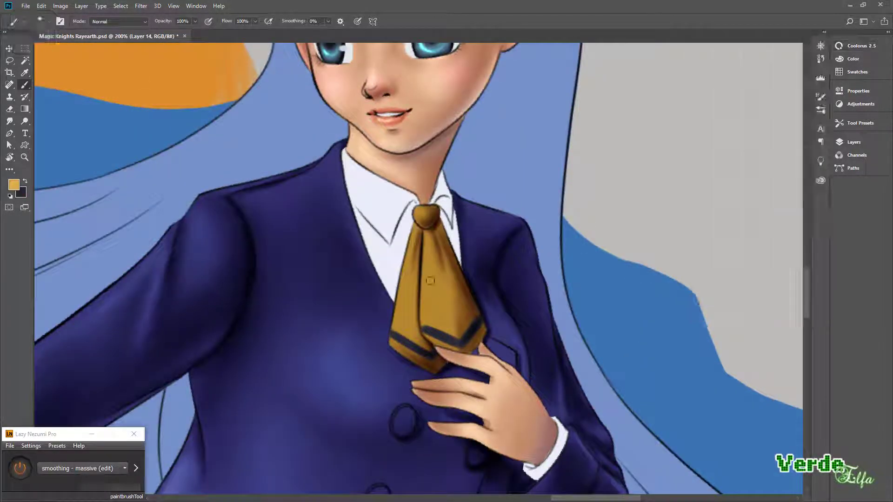
mouse_move(432, 237)
left_mouse_down()
mouse_move(434, 316)
mouse_move(405, 293)
left_mouse_up()
key("r")
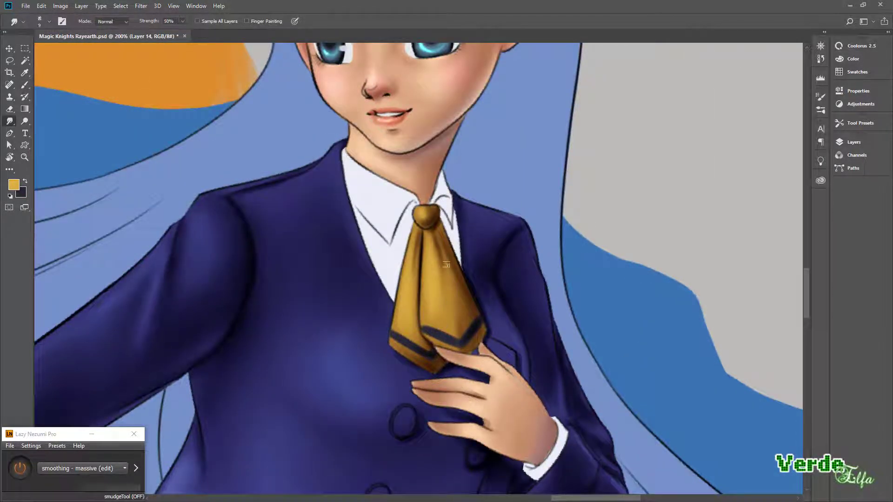
Shade the white shirt's collar and waist folds with a muted blue Multiply brush on Layer 14, and smudge them
key("w")
scroll(445, 264, "down", 3)
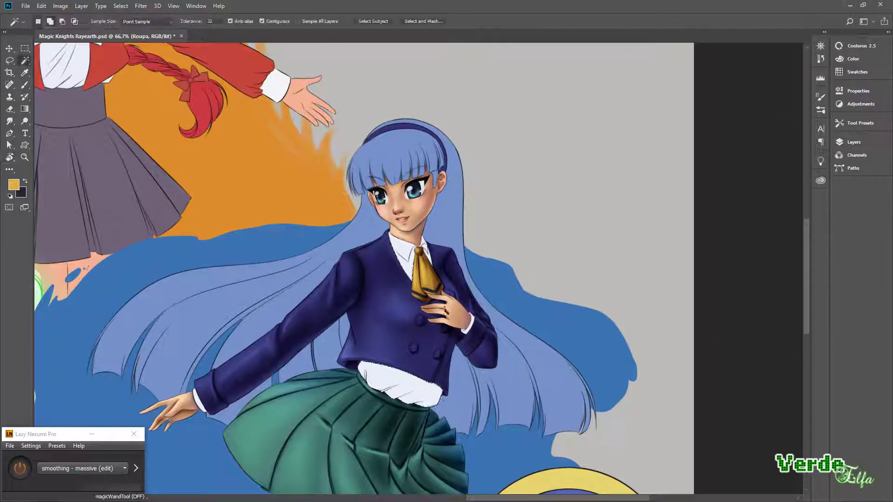
key("b")
key("d")
left_click(409, 201, "alt")
key("ctrl+d")
key("ctrl+shift+alt+n")
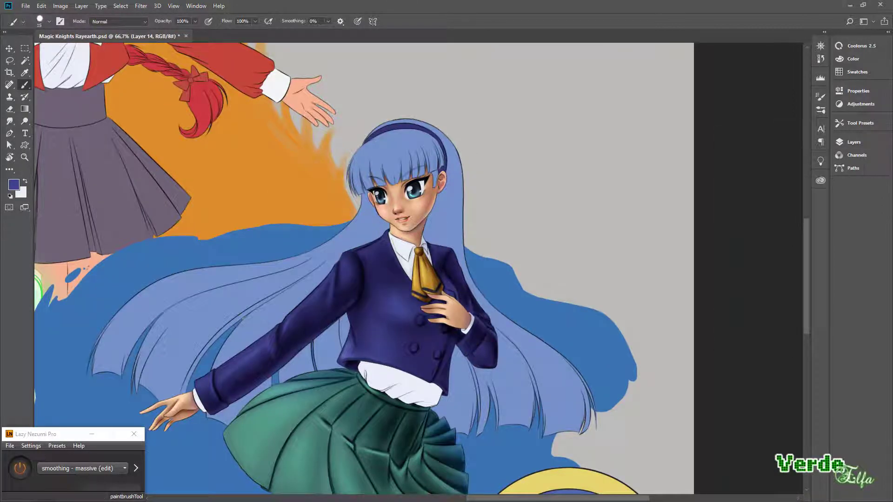
left_click_drag(446, 261, 484, 302)
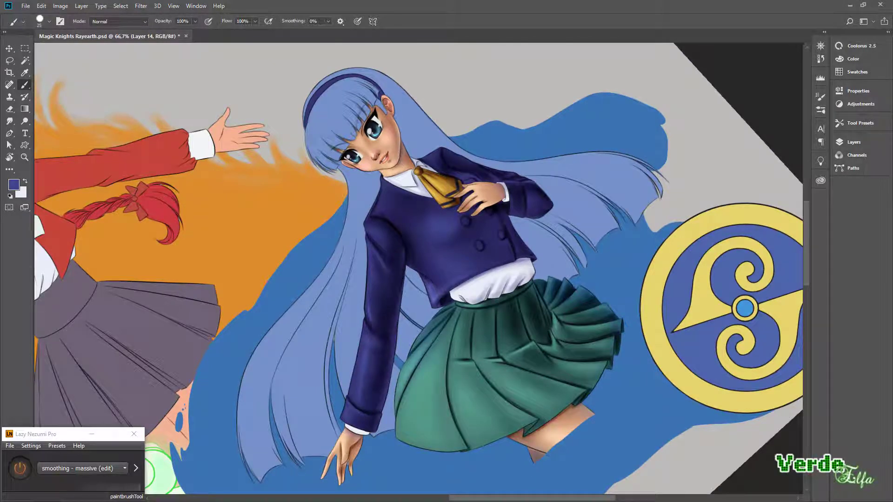
key("r")
key("b")
key("r")
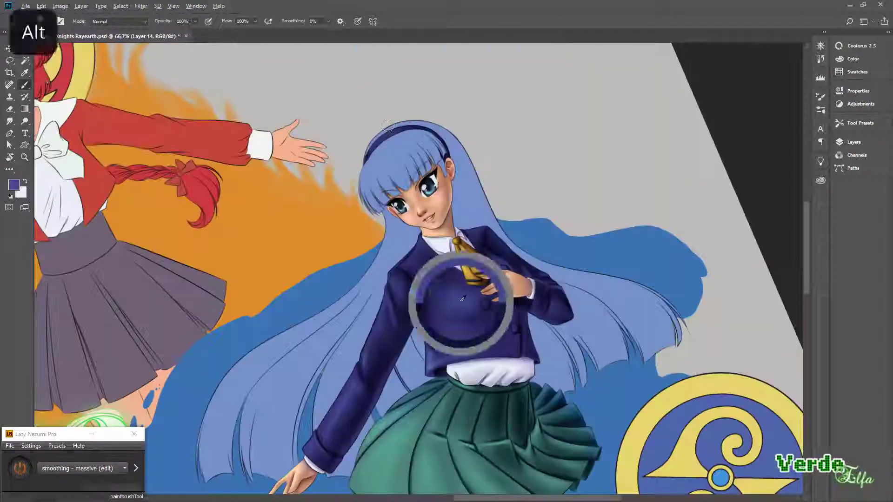
Shade the headband and add a lighter blue highlight along its curve with the brush in Normal mode
left_click_drag(419, 116, 384, 139)
key("bracketright")
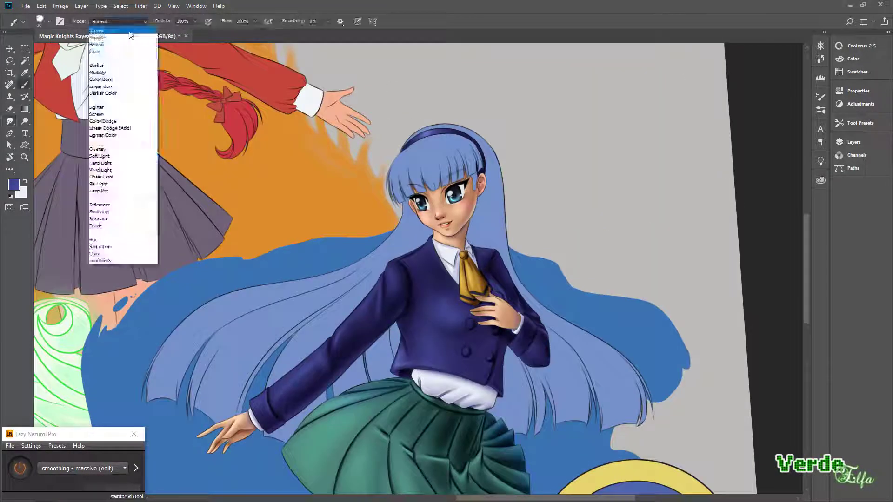
key("b")
left_click_drag(487, 357, 515, 269)
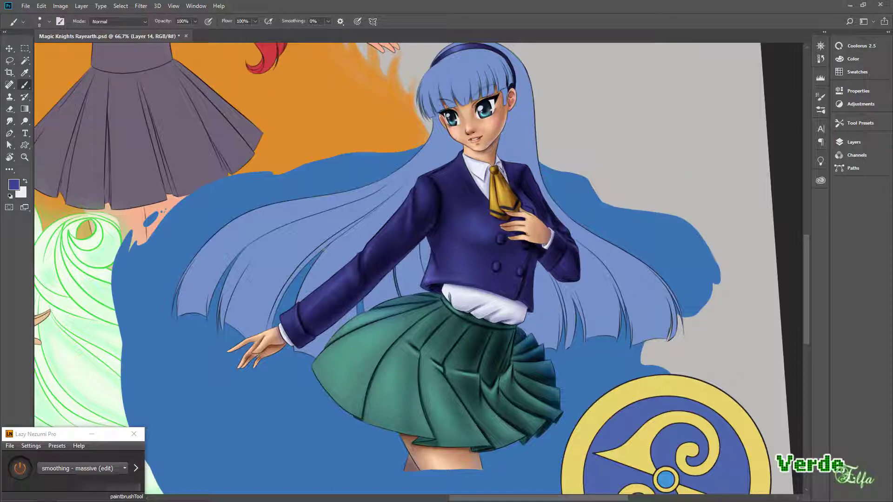
key("ctrl+plus")
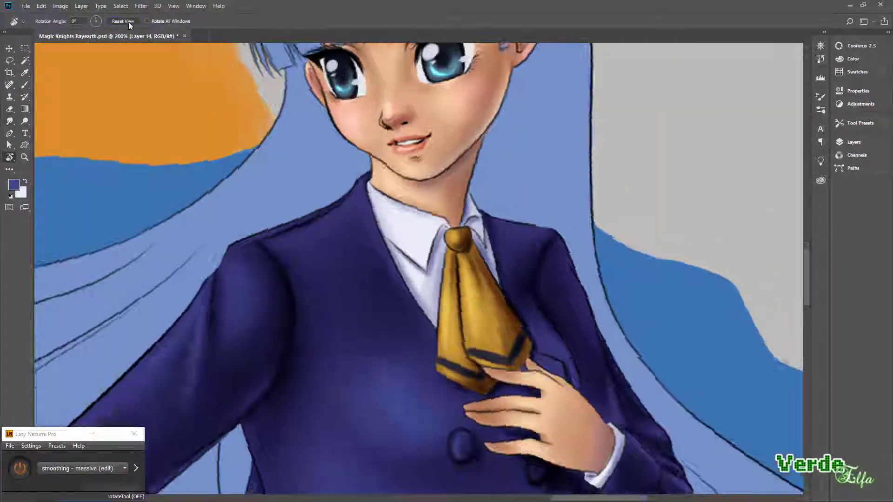
Switch to Layer 16 and paint medium-blue strands down the long hair behind the bent arm in Normal mode
key("ctrl+0")
left_click(853, 142)
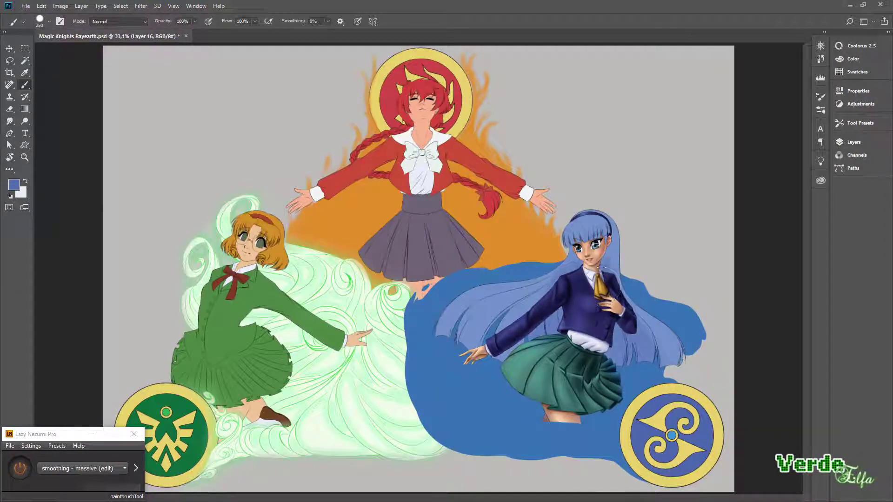
key("ctrl+plus")
left_click_drag(540, 294, 290, 344)
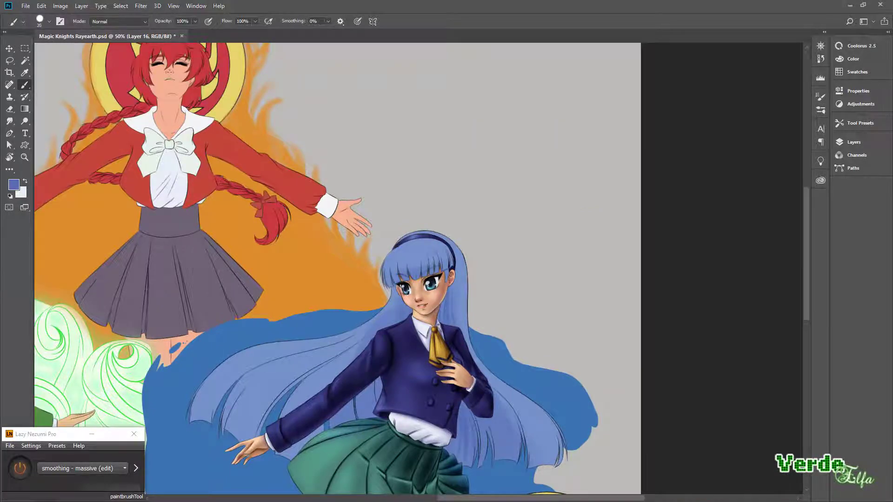
left_click_drag(462, 279, 529, 451)
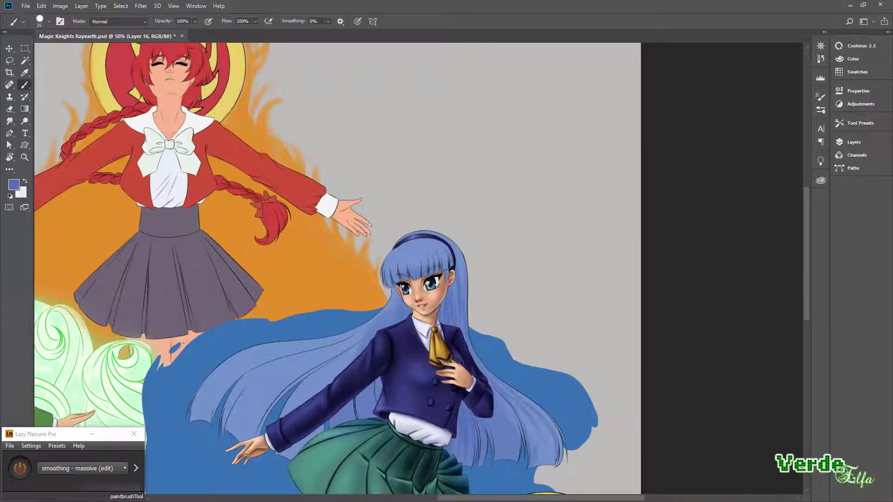
Paint medium-blue strands along the flowing locks behind the outstretched arm, adjusting the brush size and canvas angle
key("r")
left_click_drag(460, 274, 352, 316)
left_click_drag(370, 278, 330, 323)
key("bracketright")
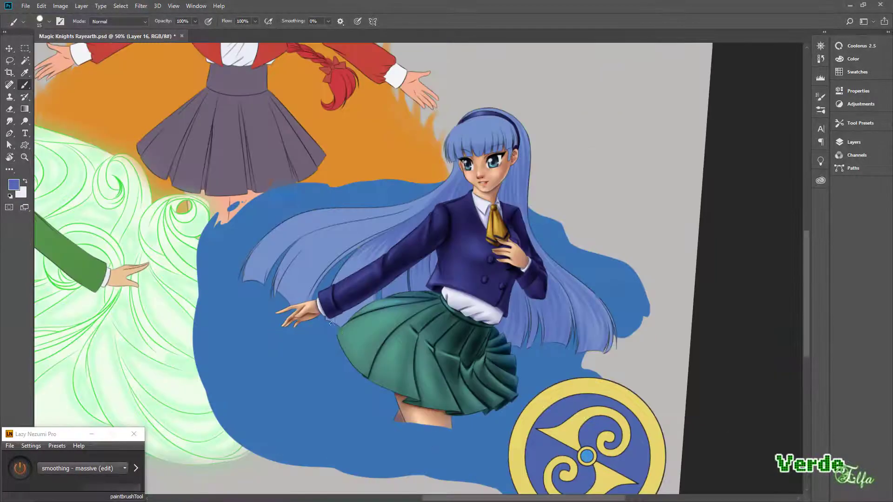
key("bracketright")
left_click_drag(406, 297, 361, 253)
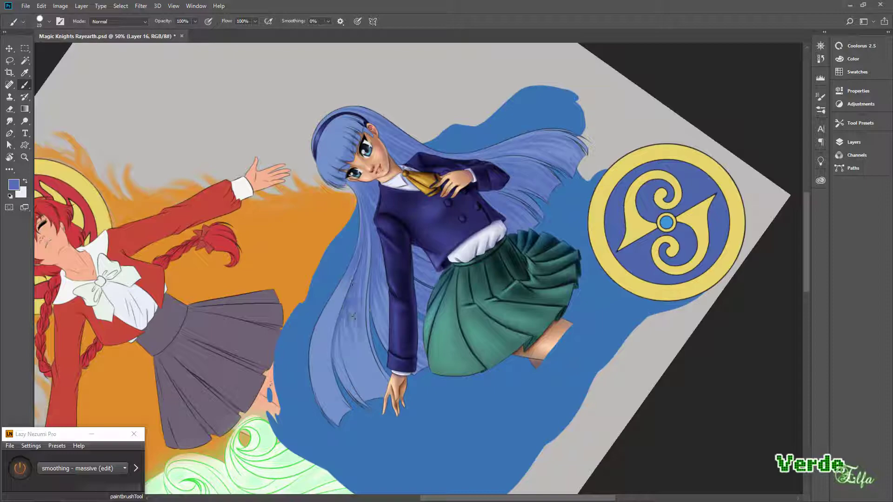
Fill the long hair's lower locks and tips with finer blue strands, rotating the canvas to follow their curves
key("bracketleft")
mouse_move(354, 316)
left_mouse_down()
mouse_move(399, 393)
mouse_move(544, 213)
left_mouse_up()
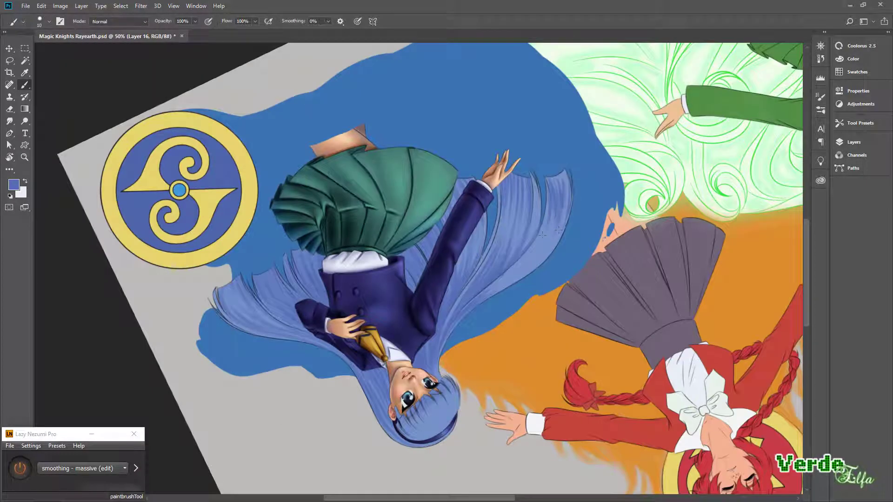
left_click_drag(281, 409, 356, 268)
key("bracketright")
mouse_move(334, 338)
left_mouse_down()
mouse_move(327, 379)
mouse_move(511, 196)
left_mouse_up()
Paint thin blue strands through the fringe and crown with a smaller brush
key("ctrl+1")
key("bracketleft")
key("bracketleft")
left_click_drag(327, 278, 353, 250)
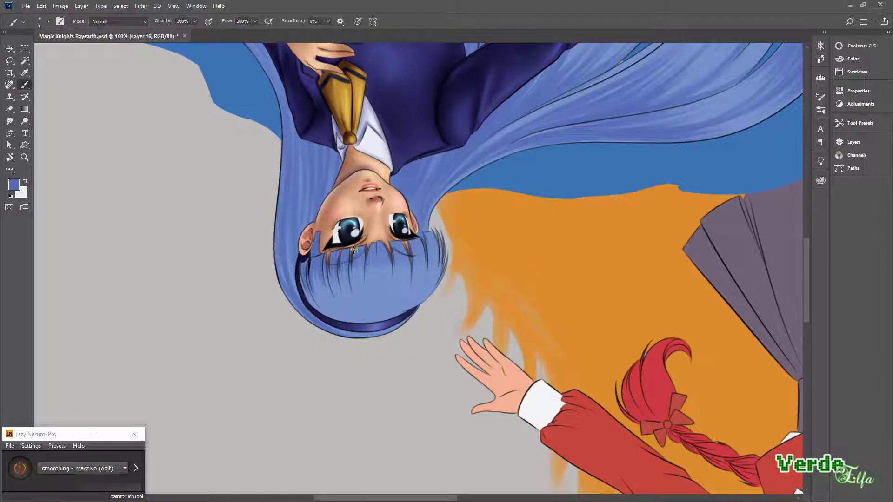
left_click_drag(383, 287, 401, 254)
left_click_drag(383, 294, 462, 210)
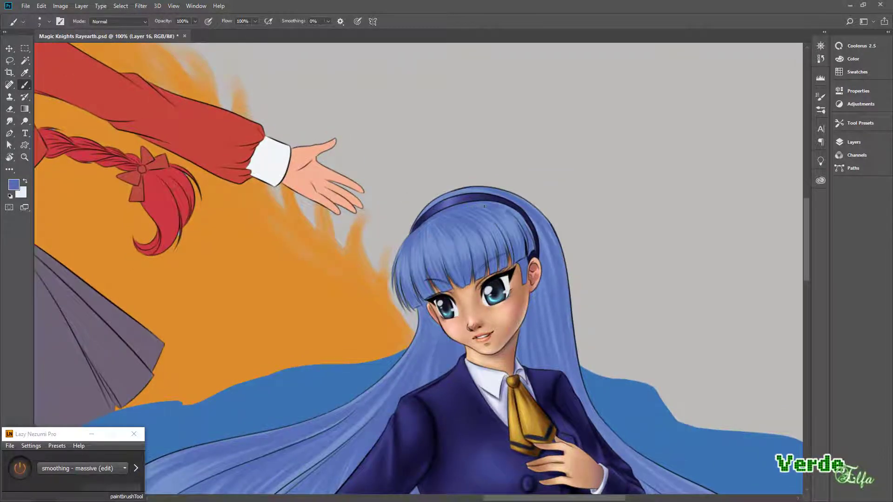
Set the brush to Multiply and paint dark strands from the neck down the locks behind the outstretched arm
key("shift+alt+m")
key("ctrl+minus")
key("ctrl+minus")
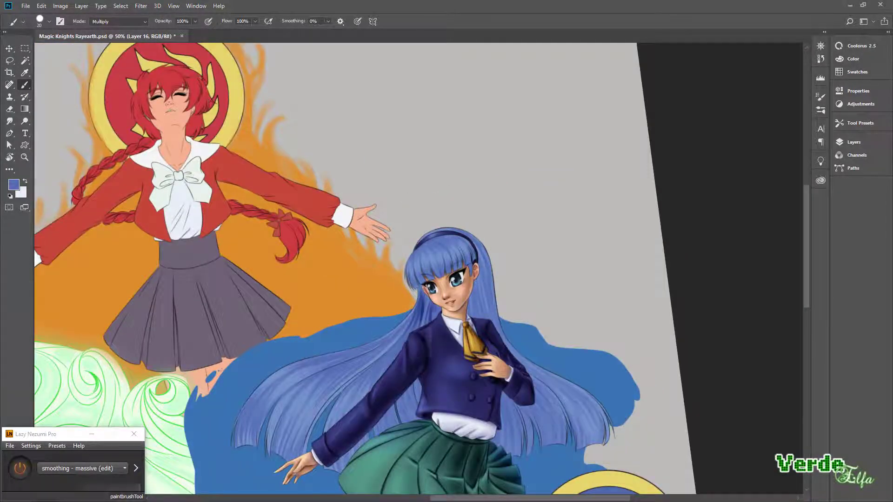
key("bracketleft")
mouse_move(436, 306)
left_mouse_down()
mouse_move(450, 233)
mouse_move(432, 260)
mouse_move(425, 185)
left_mouse_up()
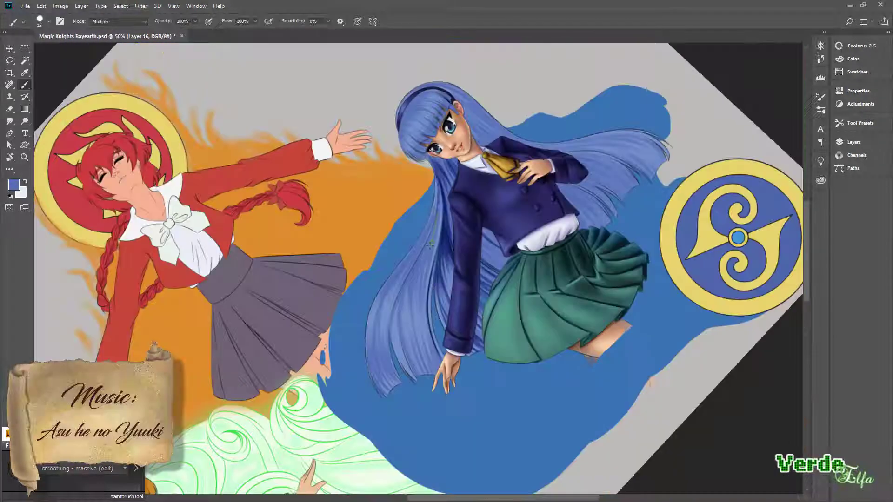
left_click_drag(383, 218, 416, 264)
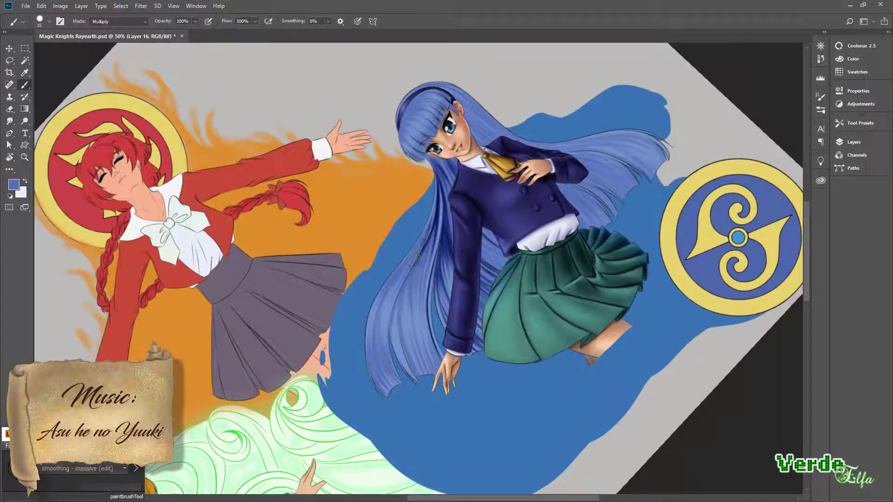
left_click_drag(425, 230, 409, 302)
mouse_move(409, 265)
left_mouse_down()
mouse_move(398, 363)
mouse_move(409, 321)
mouse_move(440, 374)
left_mouse_up()
Darken the hair between the outstretched arm and the jacket with a larger Multiply brush
key("bracketright")
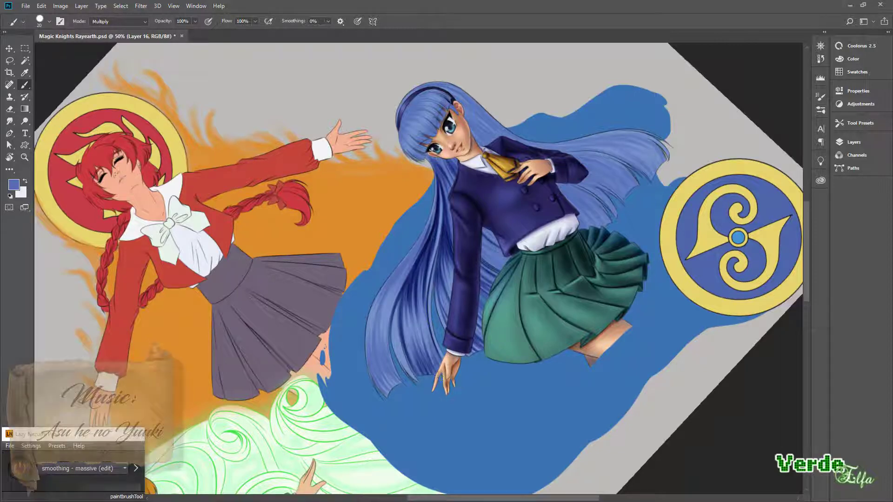
key("bracketright")
left_click_drag(484, 229, 516, 266)
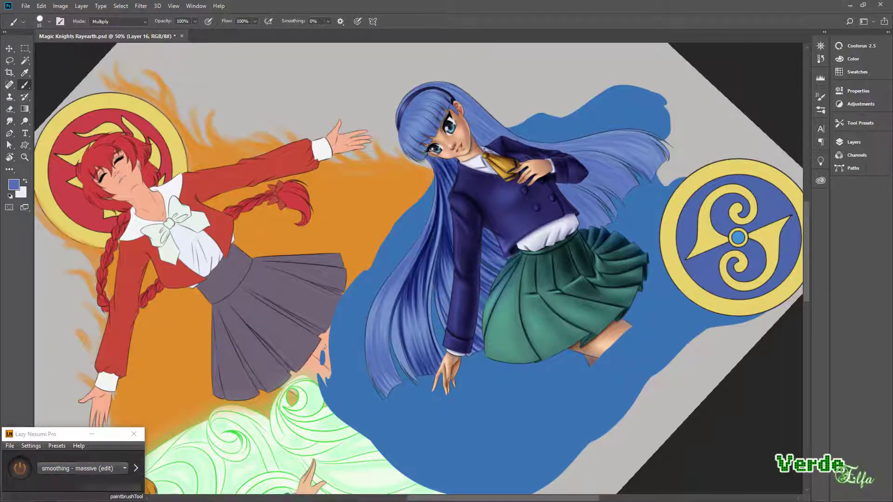
Paint dark Multiply strands along the outer locks beyond the outstretched hand, down to their tips
left_click_drag(421, 233, 397, 378)
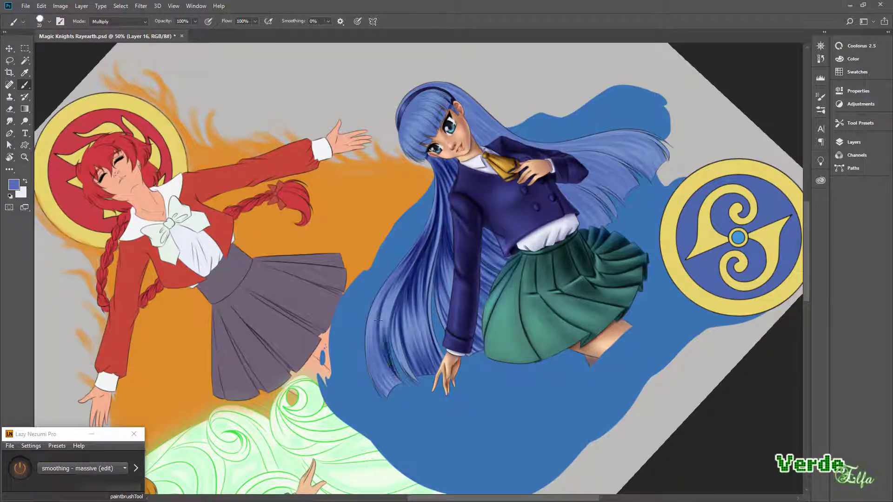
left_click_drag(409, 251, 379, 367)
left_click_drag(396, 330, 372, 396)
key("bracketleft")
left_click_drag(414, 349, 402, 378)
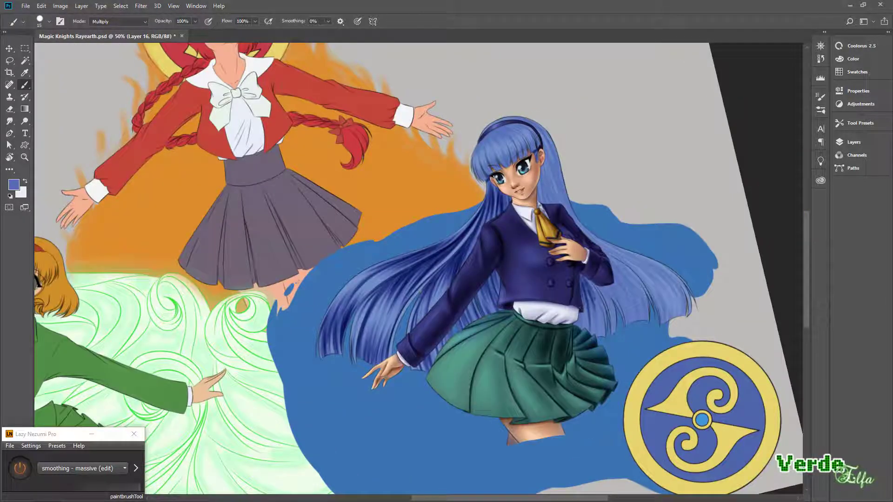
Paint dark Multiply strands down the hair beside the face and behind the bent arm
key("bracketleft")
mouse_move(597, 276)
left_mouse_down()
mouse_move(581, 340)
mouse_move(600, 288)
mouse_move(642, 320)
left_mouse_up()
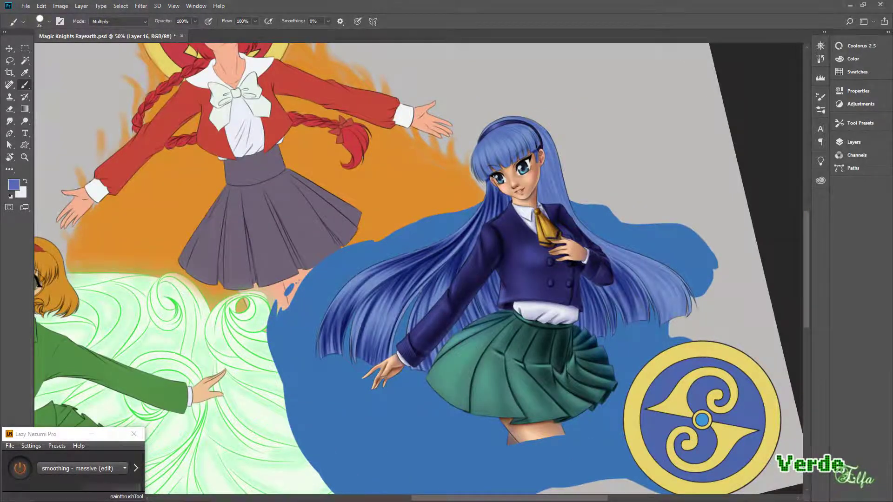
left_click_drag(632, 281, 644, 321)
left_click_drag(576, 247, 557, 296)
left_click_drag(582, 332, 599, 386)
mouse_move(565, 165)
left_mouse_down()
mouse_move(555, 256)
mouse_move(595, 340)
left_mouse_up()
left_click_drag(565, 279, 609, 347)
Reduce the brush size and add finer dark Multiply strands toward the tips of the locks below the bent arm
key("bracketleft")
key("bracketleft")
key("bracketleft")
key("bracketleft")
left_click_drag(597, 314, 616, 365)
left_click_drag(583, 326, 579, 367)
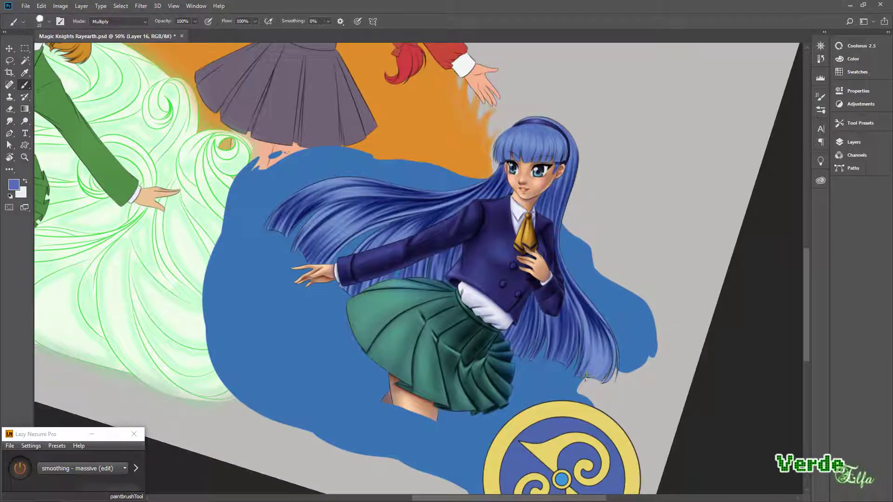
Paint thin dark Multiply strands through the blue-haired girl's fringe, from the headband down to its tips
key("ctrl+1")
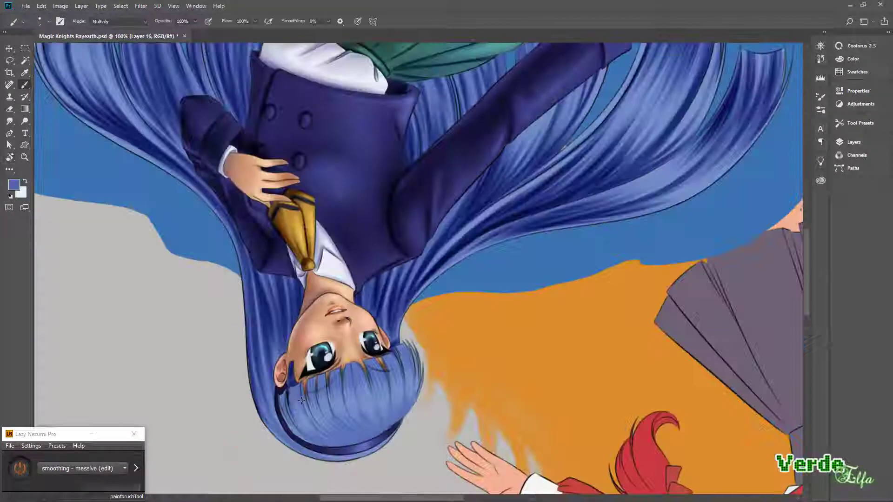
left_click_drag(298, 421, 311, 380)
left_click_drag(325, 414, 332, 368)
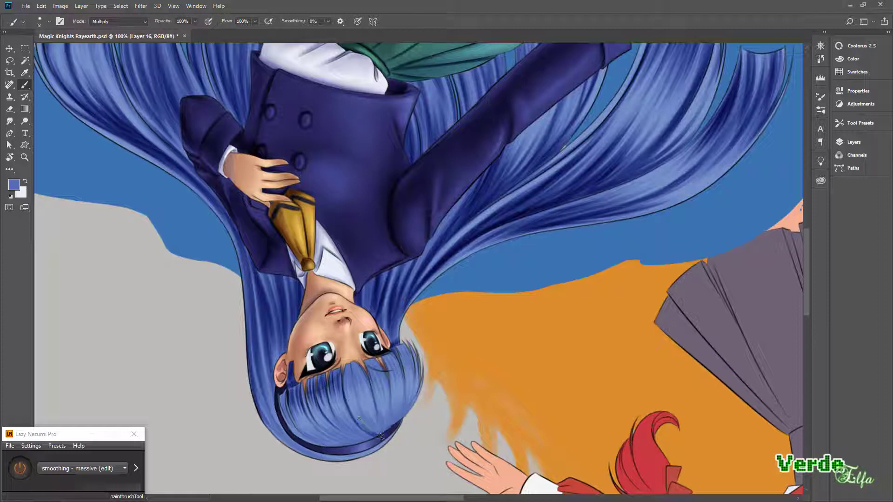
mouse_move(379, 436)
left_mouse_down()
mouse_move(370, 411)
mouse_move(358, 411)
mouse_move(348, 360)
left_mouse_up()
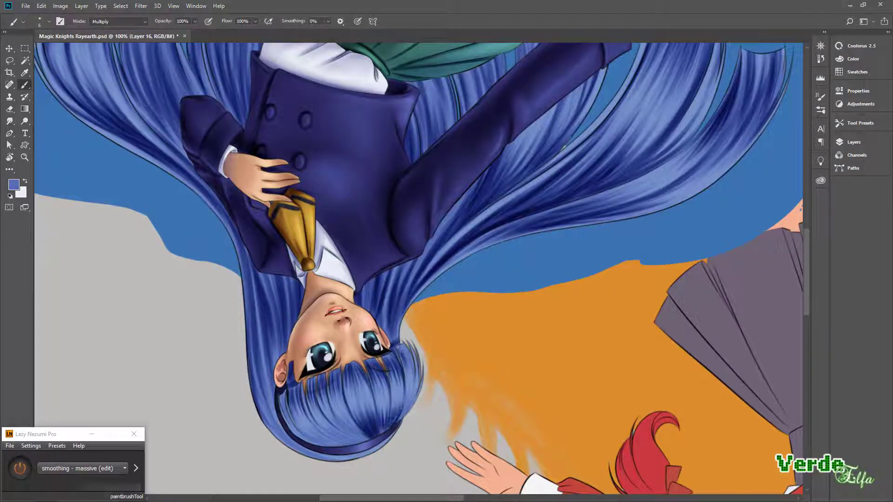
mouse_move(378, 444)
left_mouse_down()
mouse_move(309, 400)
mouse_move(610, 335)
mouse_move(442, 142)
left_mouse_up()
Choose a soft brush preset at 25% flow in Multiply mode and deepen the broad shadows of the long blue hair
key("ctrl+minus")
left_click(860, 122)
left_click(796, 189)
key("ctrl+minus")
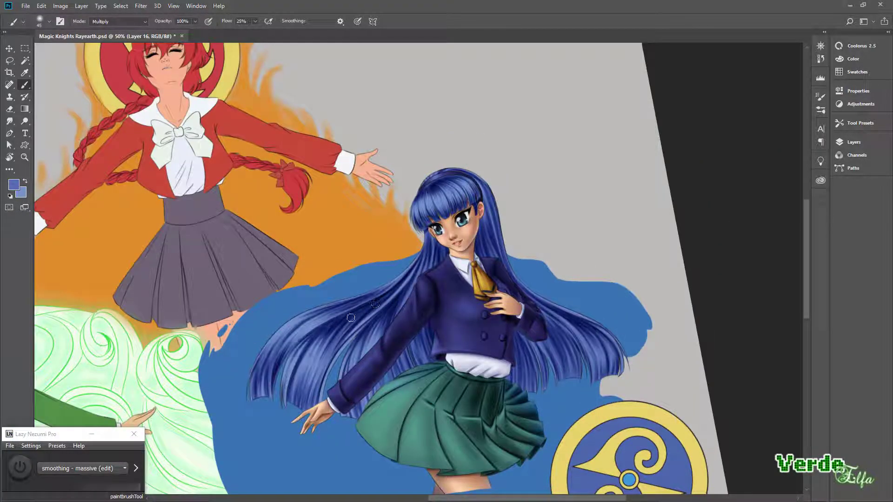
key("r")
left_click_drag(353, 316, 528, 318)
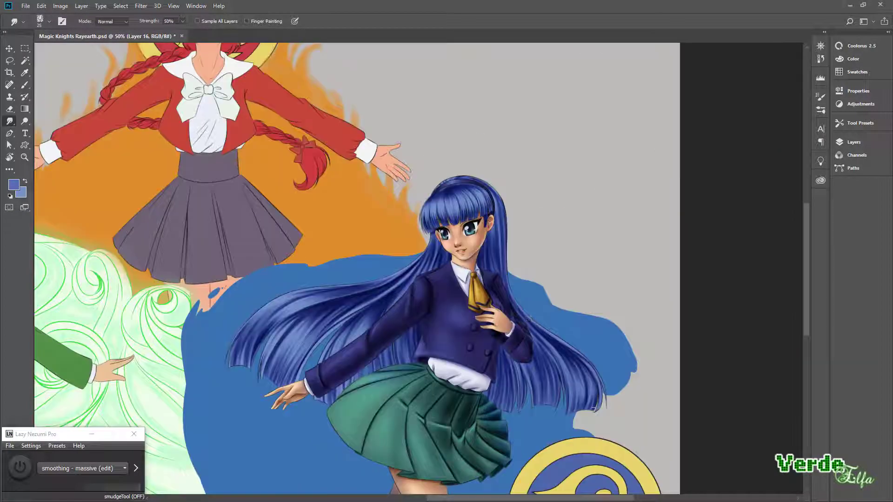
key("ctrl+u")
key("Escape")
Pick a light blue and paint fine Normal-mode highlight strands across the fringe on a new layer
left_click(860, 46)
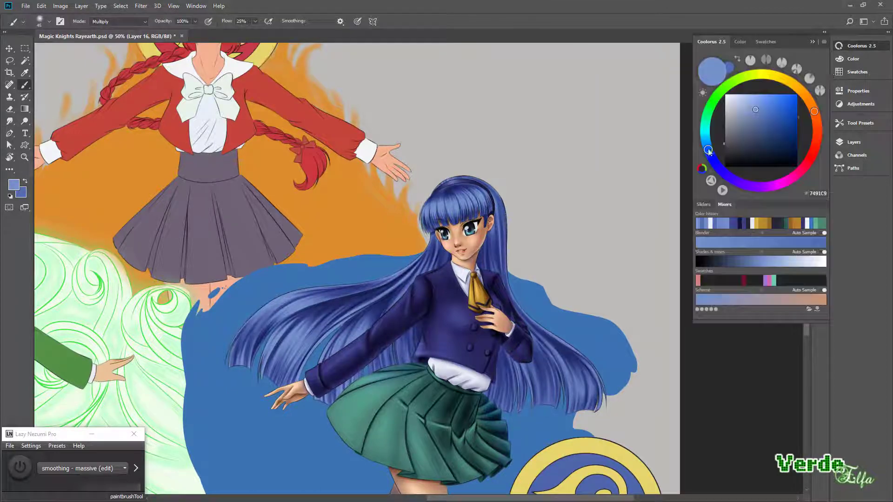
left_click(854, 142)
key("b")
key("ctrl+plus")
key("ctrl+plus")
key("ctrl+plus")
key("bracketleft")
key("bracketleft")
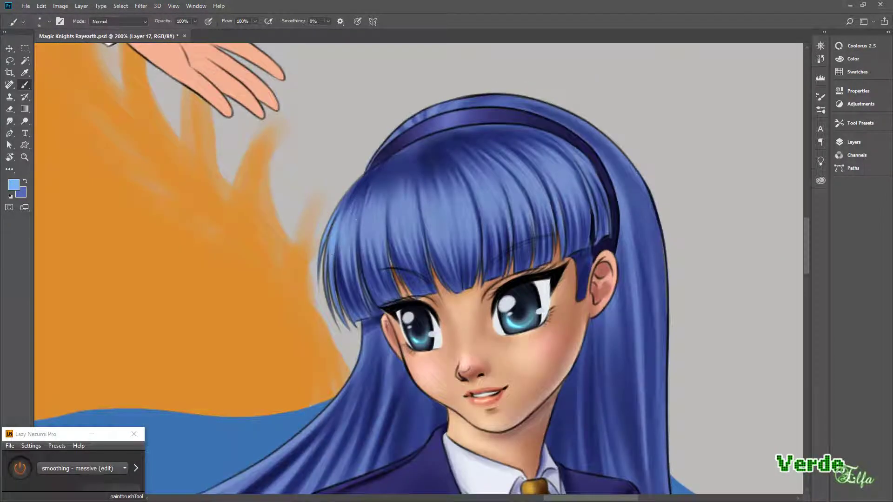
mouse_move(358, 287)
left_mouse_down()
mouse_move(402, 204)
mouse_move(468, 198)
mouse_move(558, 207)
mouse_move(581, 195)
left_mouse_up()
Paint light blue highlight strands down the long locks behind the outstretched arm and beside the bent arm
key("ctrl+minus")
key("ctrl+minus")
key("ctrl+minus")
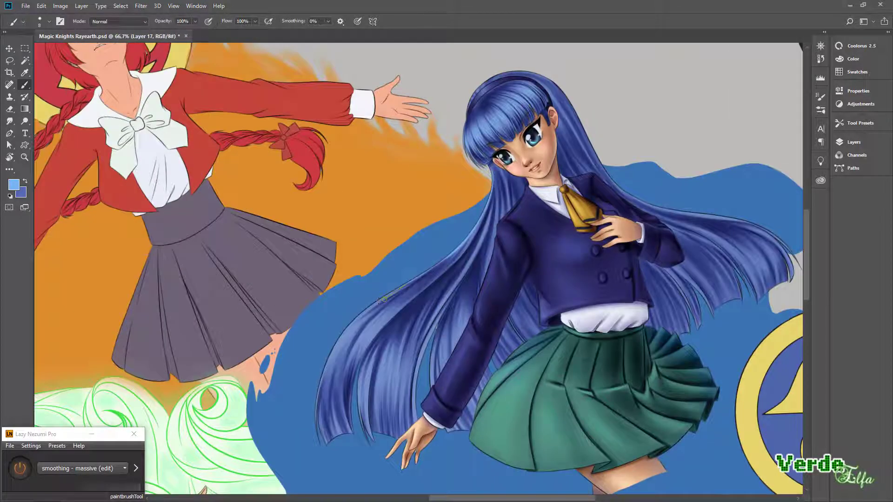
left_click_drag(379, 299, 329, 373)
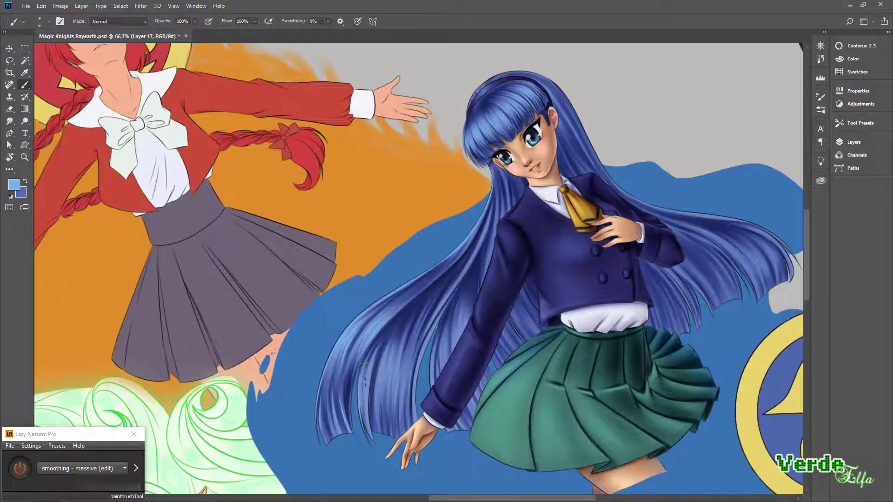
left_click_drag(484, 234, 413, 418)
key("bracketleft")
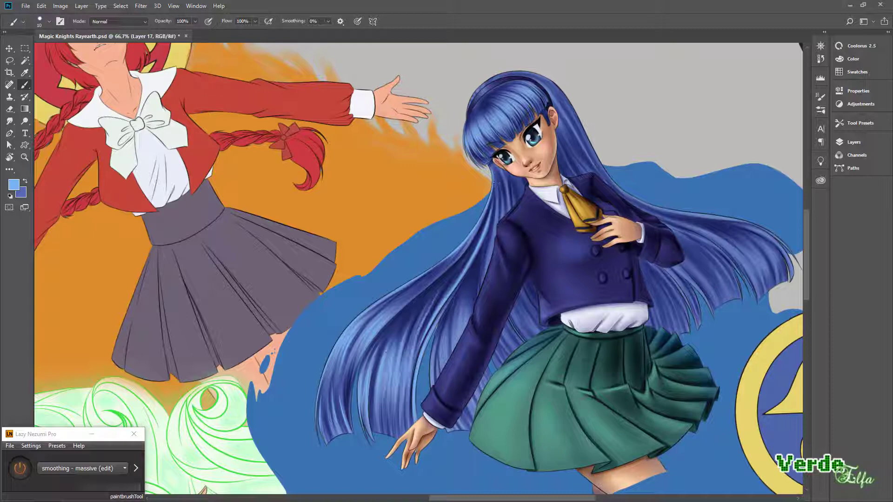
left_click_drag(438, 392, 517, 325)
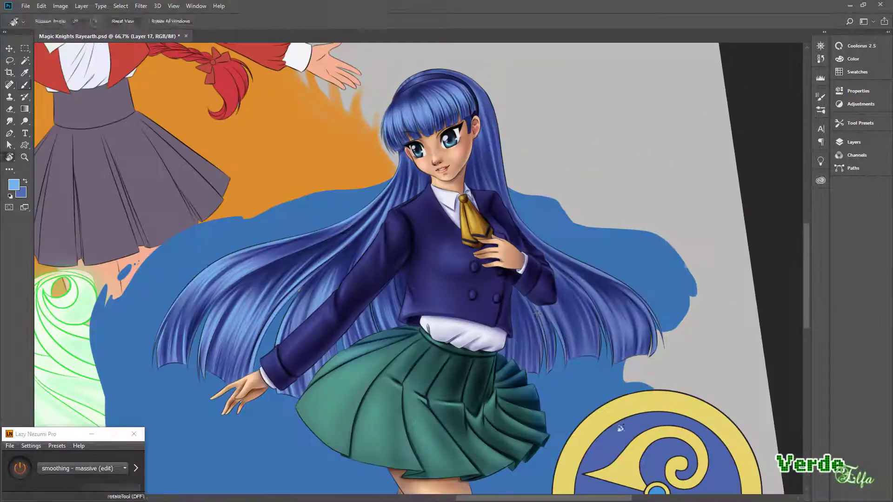
left_click_drag(547, 357, 562, 380)
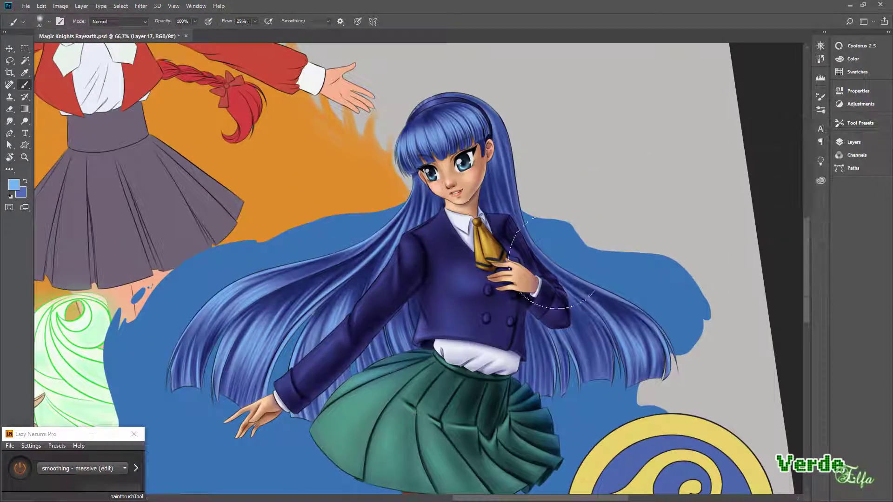
Set a larger soft brush to Color Dodge at 25% flow and brush glowing highlights over the long blue locks
key("shift+alt+d")
key("shift+2")
key("shift+5")
key("bracketright")
key("bracketright")
key("bracketright")
left_click_drag(218, 311, 251, 286)
mouse_move(226, 365)
left_mouse_down()
mouse_move(280, 344)
mouse_move(225, 352)
left_mouse_up()
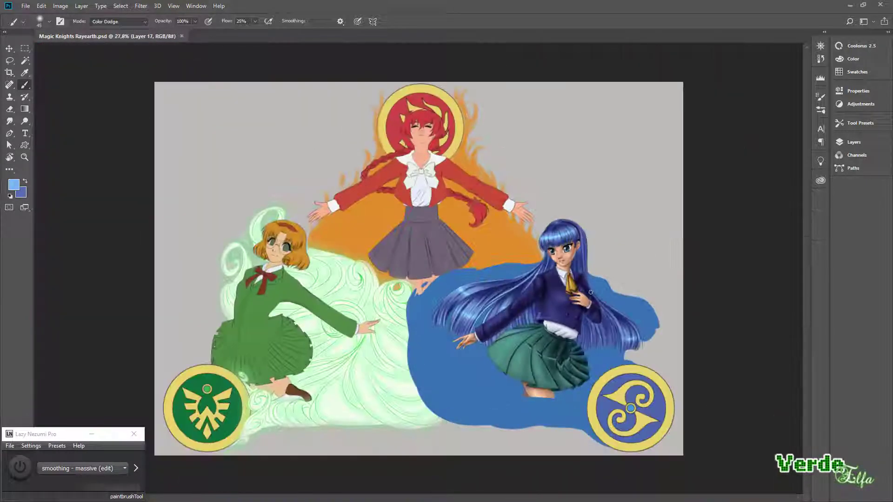
Add a Hue/Saturation adjustment layer and shift the blue hair toward a more cyan tone
left_click(849, 142)
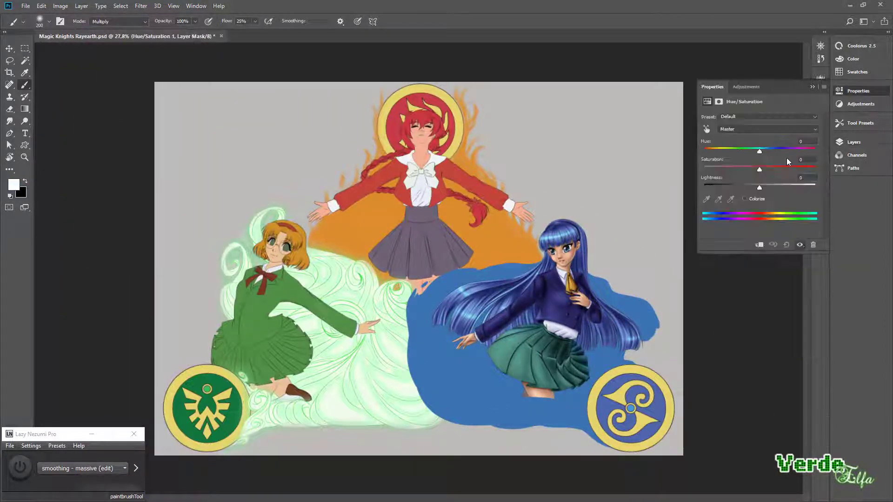
left_click_drag(786, 158, 766, 188)
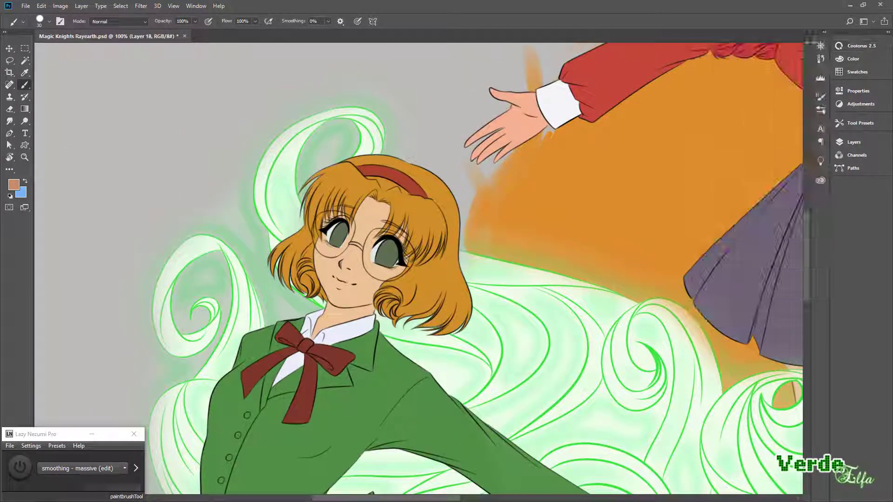
Paint light brown skin shading on the face of the girl with glasses using a smaller brush, and smudge it smooth
key("bracketleft")
key("bracketleft")
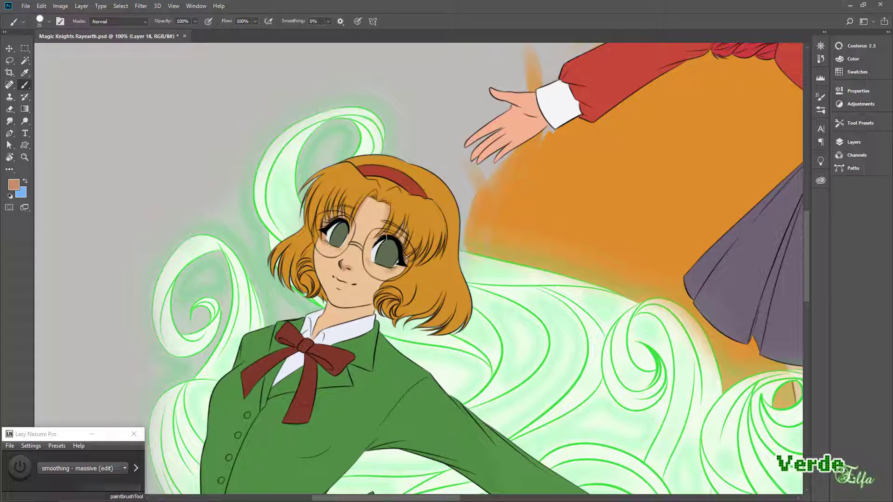
left_click_drag(363, 283, 376, 283)
key("r")
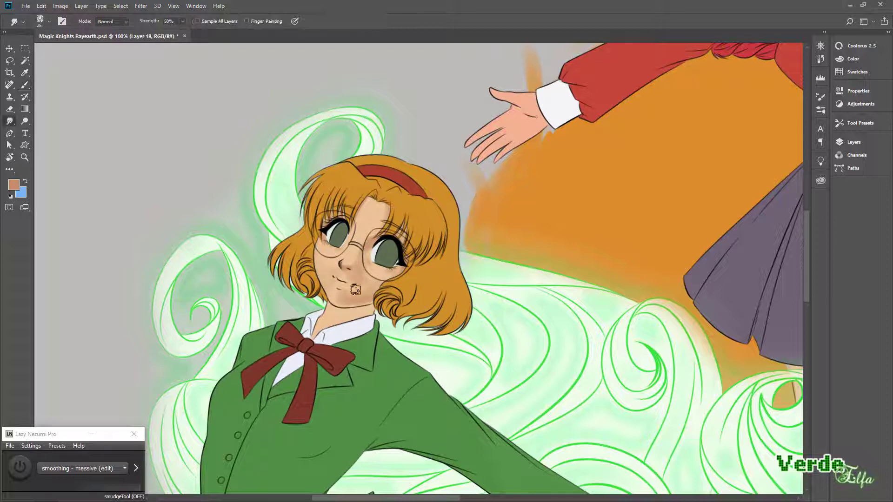
key("b")
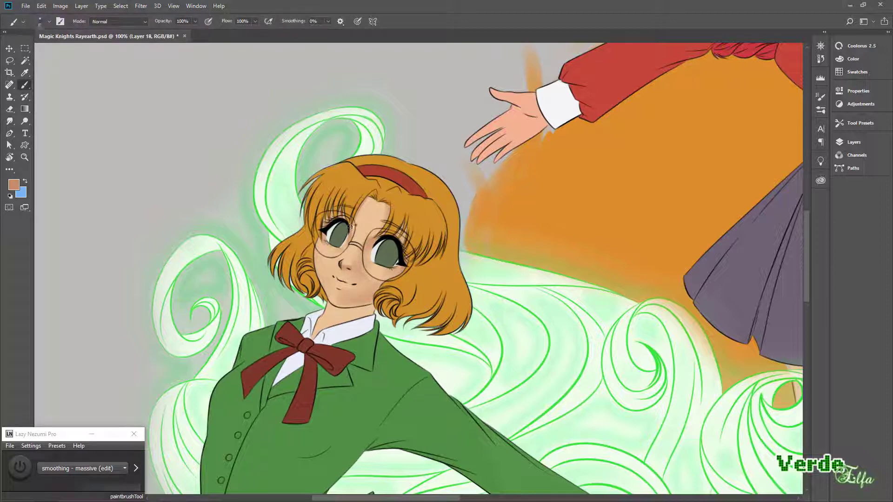
Shade the neck, outstretched hand and bent leg of the girl in green, blending the leg shadows with the Smudge tool
key("ctrl+minus")
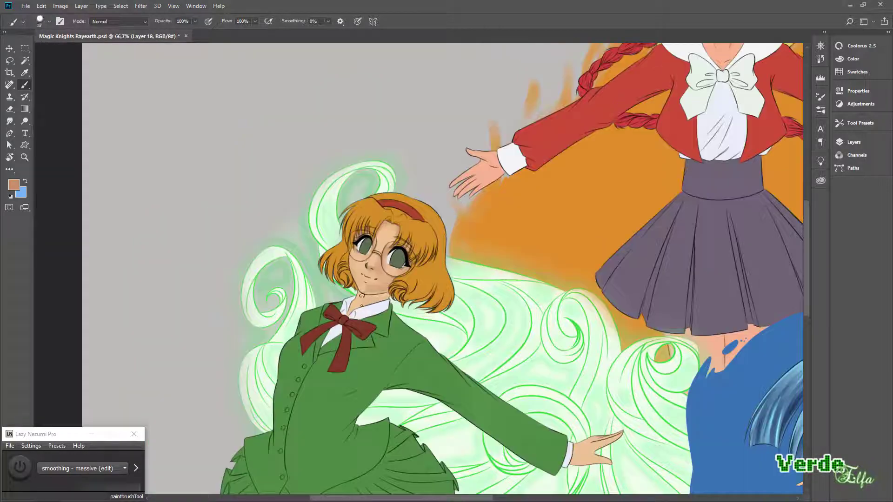
scroll(379, 154, "down", 3)
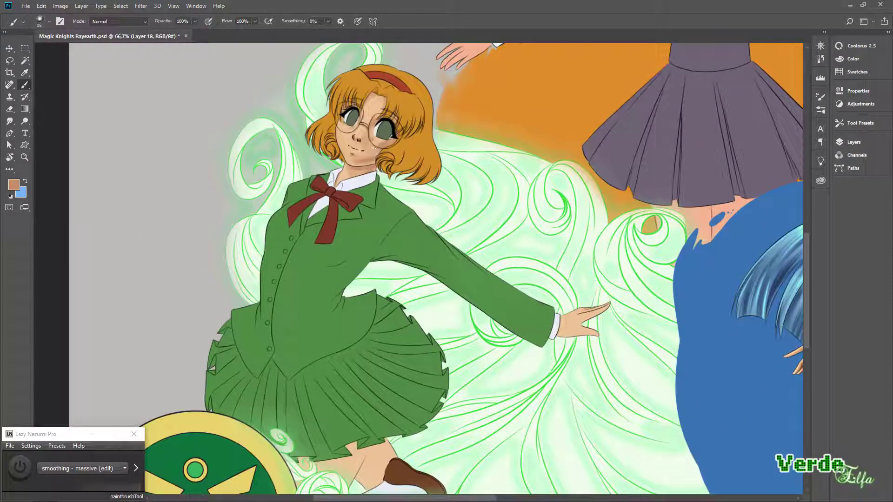
scroll(360, 141, "down", 3)
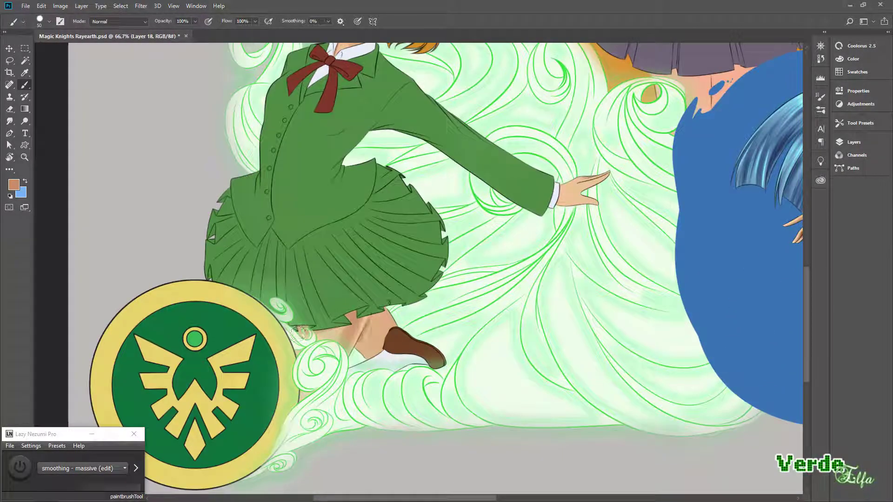
key("r")
left_click_drag(388, 331, 408, 267)
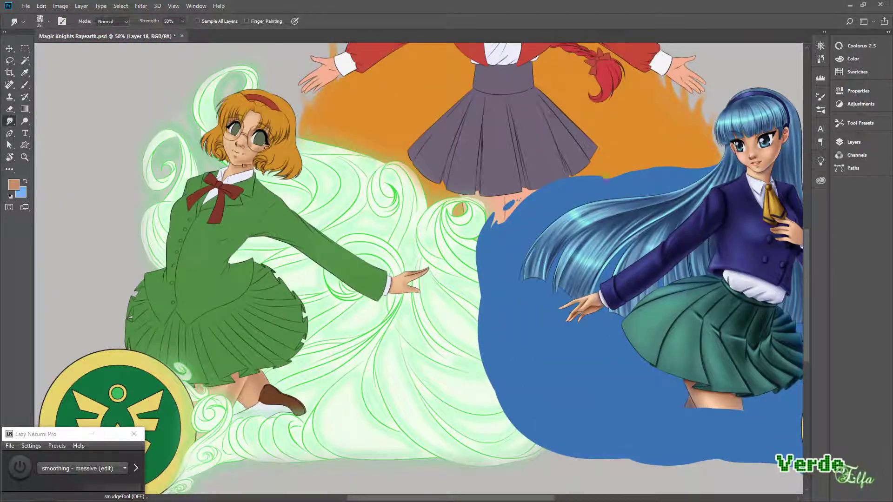
Touch up the skin shading on the cheek and jaw beside the curls, and smudge it smooth
scroll(266, 150, "up", 2)
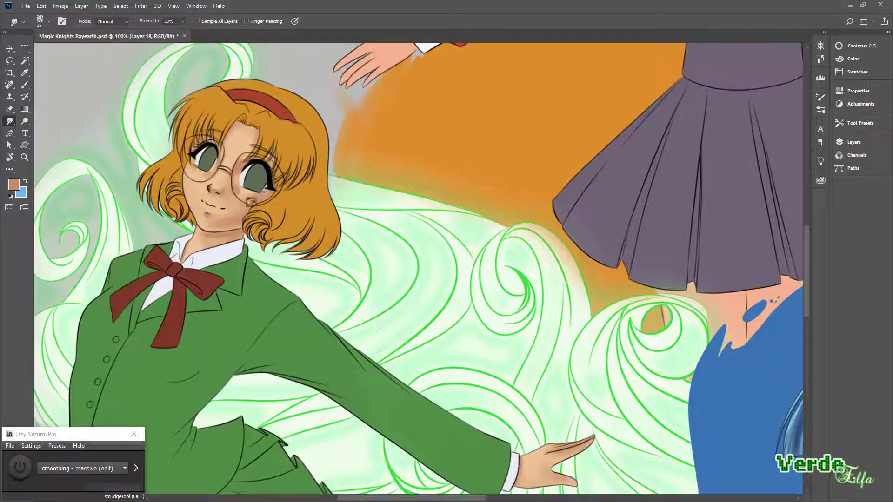
key("b")
key("r")
left_click_drag(243, 236, 273, 230)
key("b")
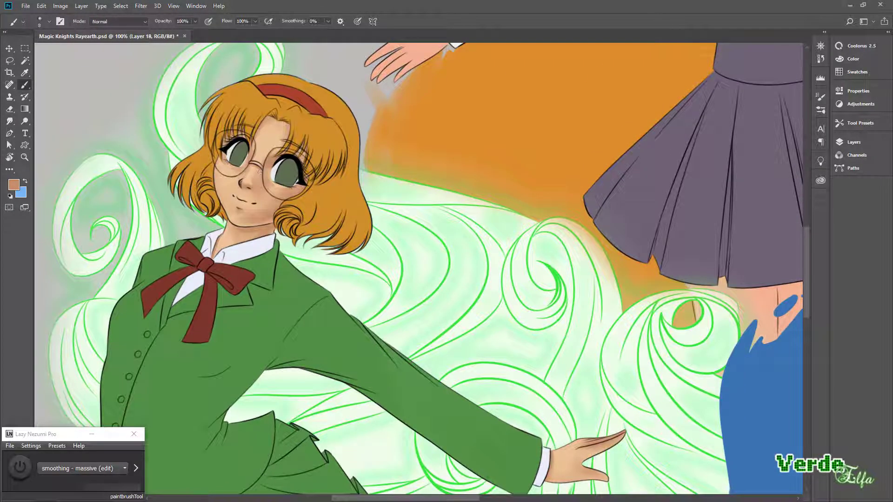
Switch to a darker brown and deepen the shadows under the jaw, nose and lower lip, blending them with the Smudge tool
scroll(259, 172, "down", 3)
scroll(259, 172, "up", 3)
left_click_drag(258, 172, 431, 126)
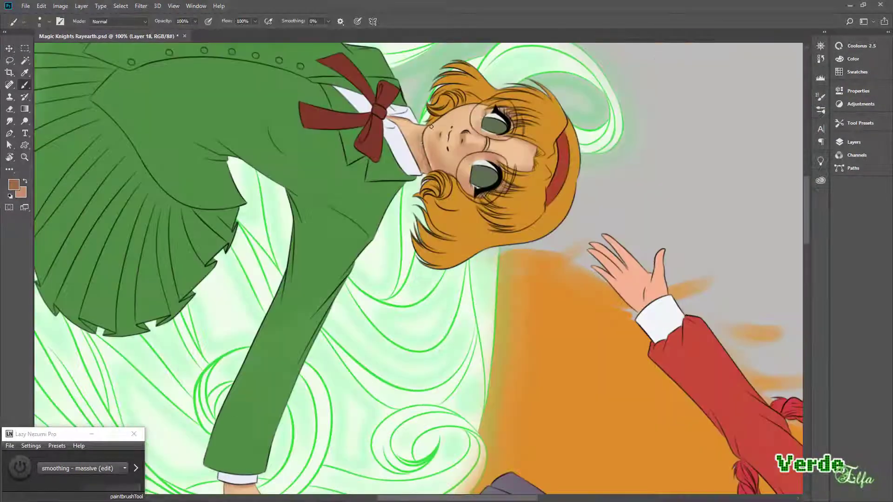
key("Escape")
key("ctrl+plus")
key("r")
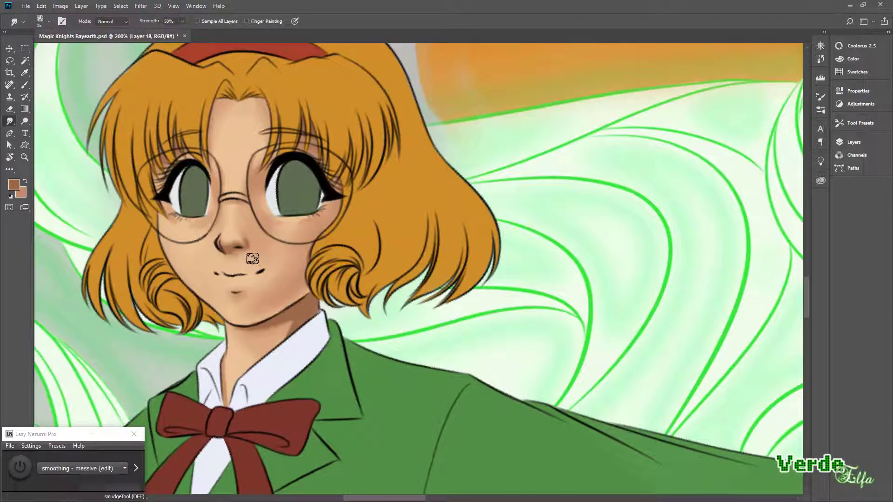
scroll(233, 239, "down", 2)
key("b")
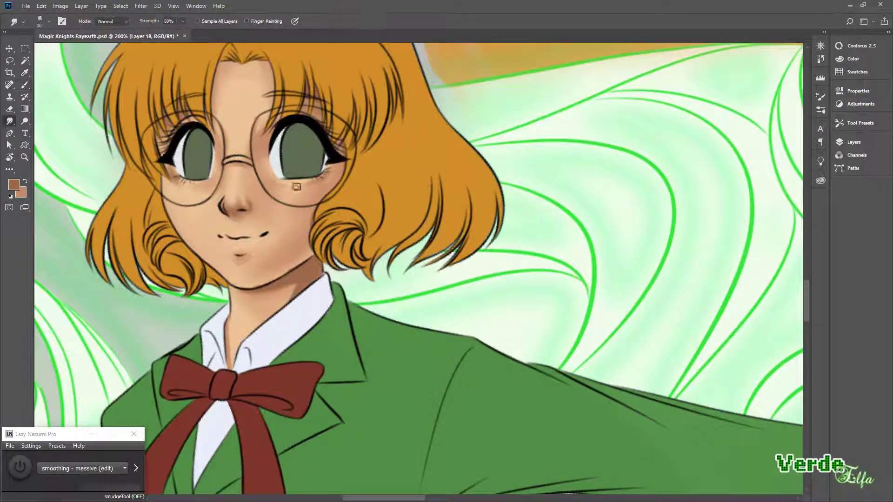
Add darker brown shading to the cheeks and around the nose and glasses, and smudge the edges smooth
key("ctrl+minus")
scroll(481, 269, "down", 2)
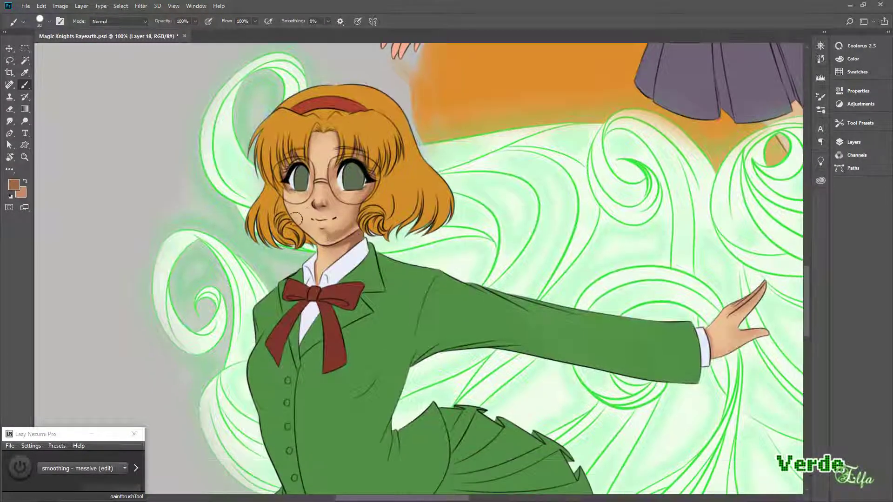
key("r")
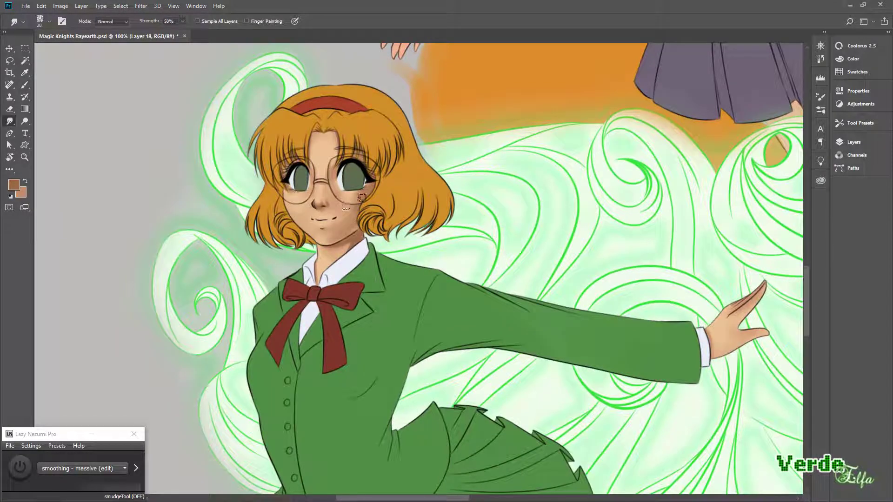
key("b")
mouse_move(310, 173)
left_mouse_down()
mouse_move(325, 153)
mouse_move(343, 192)
left_mouse_up()
key("r")
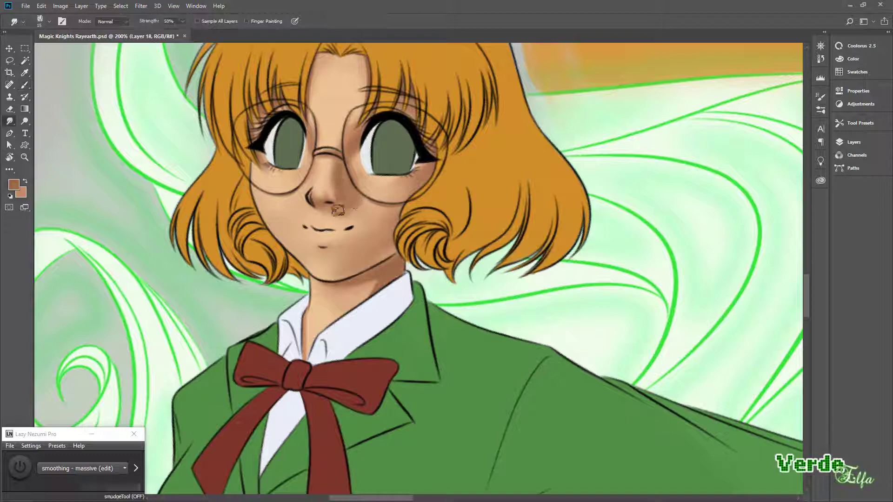
Deepen the brown shadows on the outstretched hand and on the leg below the green skirt, blending them with the Smudge tool
key("b")
key("ctrl+minus")
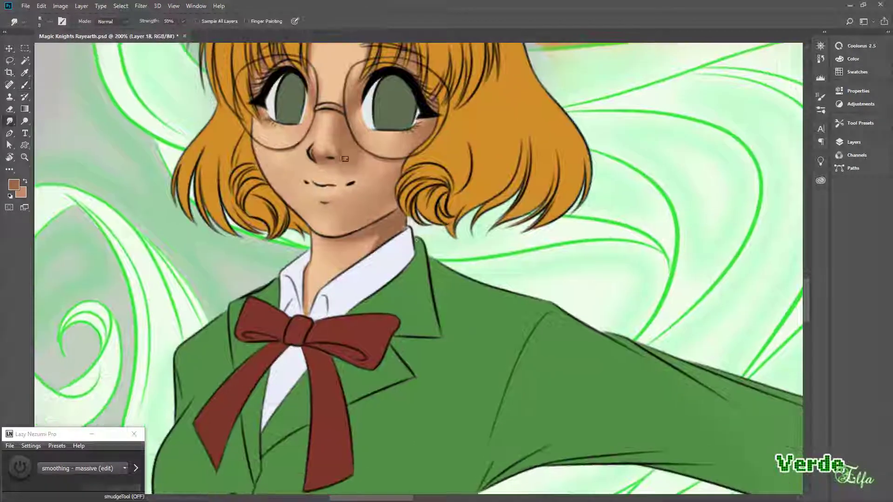
scroll(340, 229, "down", 2)
mouse_move(339, 228)
left_mouse_down()
mouse_move(504, 258)
mouse_move(465, 260)
mouse_move(350, 222)
mouse_move(426, 335)
left_mouse_up()
key("r")
key("b")
key("r")
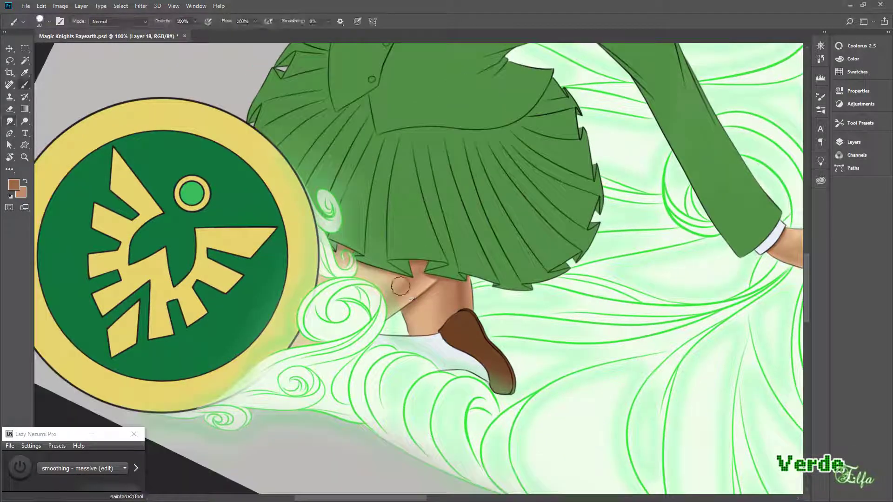
left_click_drag(265, 369, 454, 256)
key("r")
Deepen the brown shadows around the eyes, nose and neck with the brush in Multiply mode
key("b")
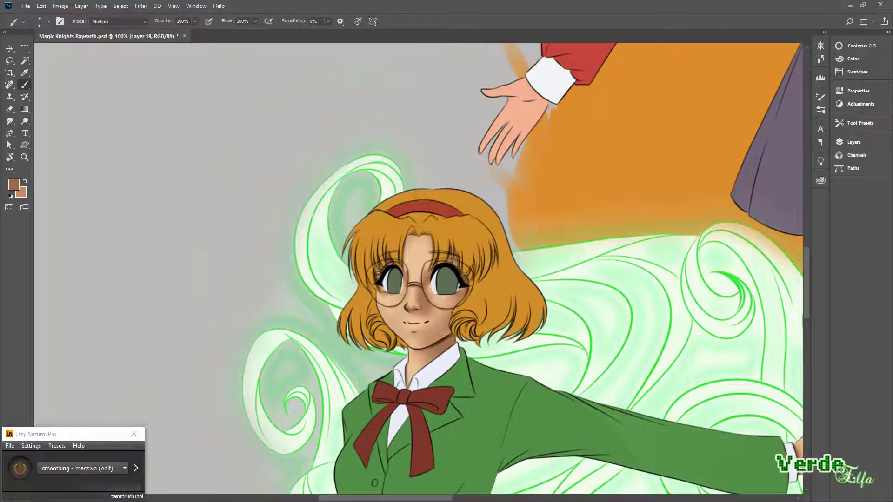
scroll(442, 349, "up", 2)
key("r")
mouse_move(442, 349)
left_mouse_down()
mouse_move(511, 279)
mouse_move(357, 242)
left_mouse_up()
key("b")
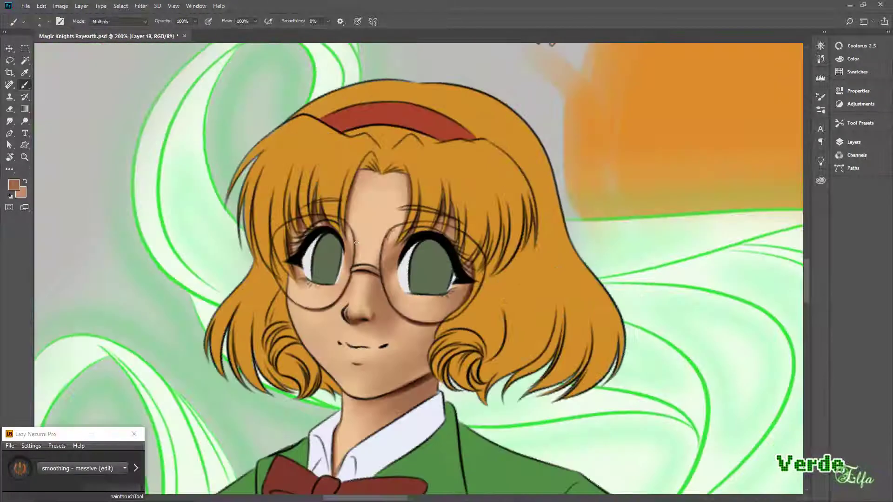
Darken the shadows on the outstretched hand and the leg under the skirt, and blend them with the Smudge tool
scroll(356, 243, "down", 2)
mouse_move(786, 344)
left_mouse_down()
mouse_move(469, 297)
mouse_move(419, 260)
mouse_move(307, 286)
left_mouse_up()
key("r")
key("shift+r")
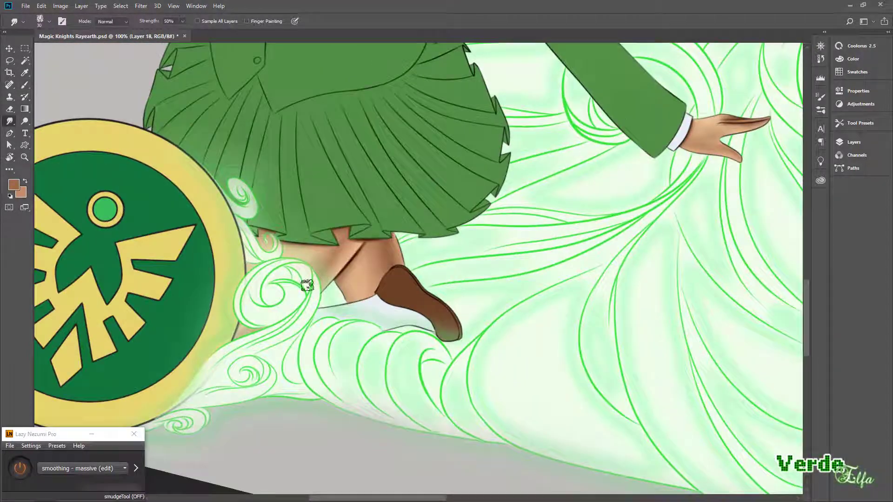
scroll(307, 286, "down", 2)
key("b")
Paint light cream highlights on the forehead, cheeks and nose with a small brush, and smudge them smooth
scroll(377, 343, "up", 3)
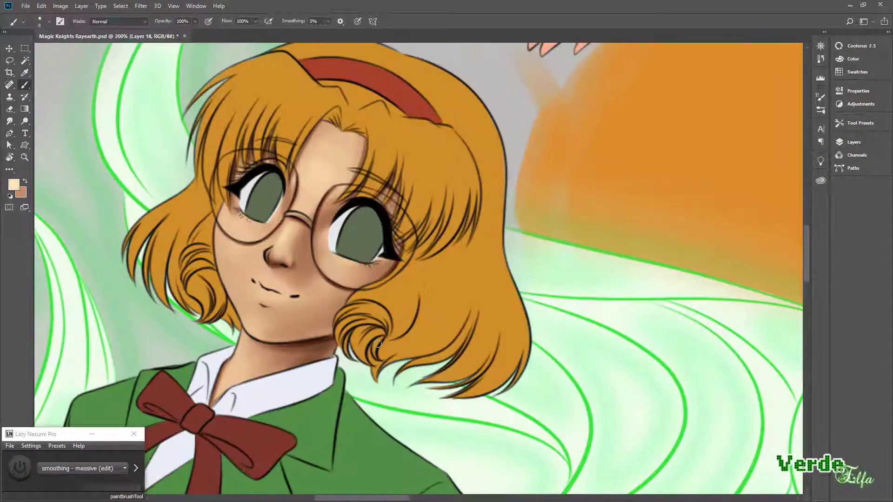
left_click_drag(376, 343, 404, 299)
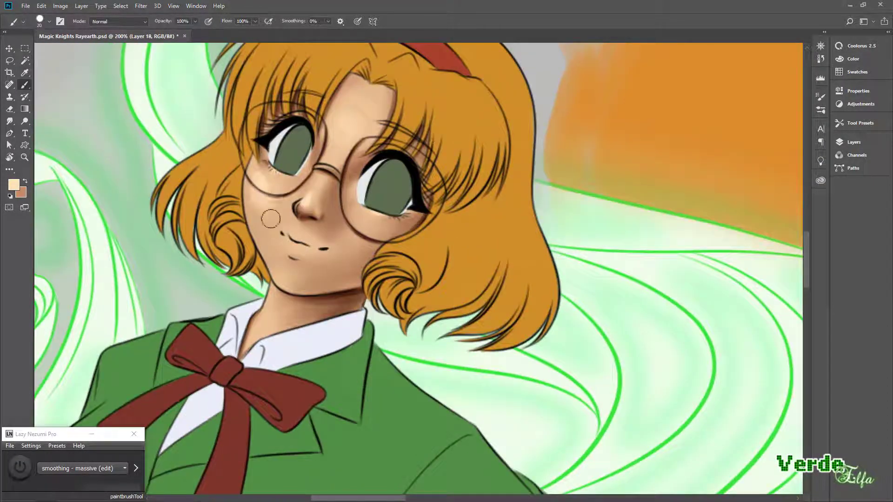
key("bracketleft")
key("bracketleft")
key("bracketleft")
key("bracketleft")
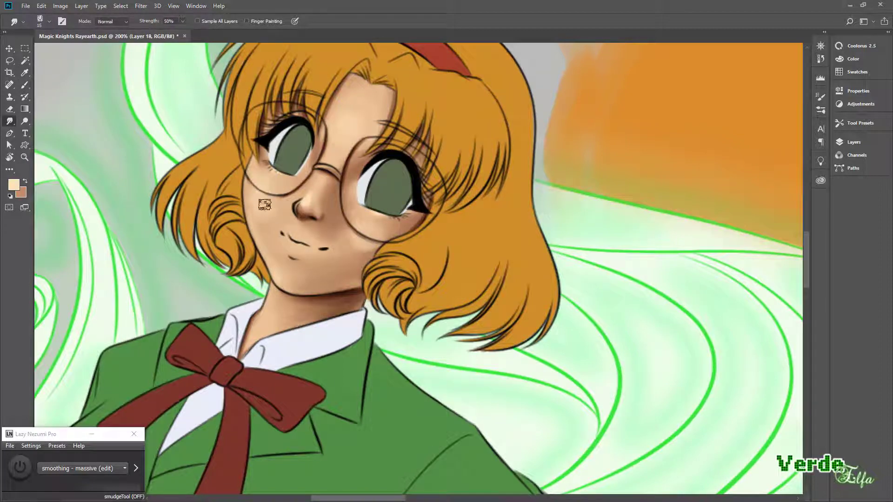
key("x")
key("r")
left_click_drag(255, 189, 363, 237)
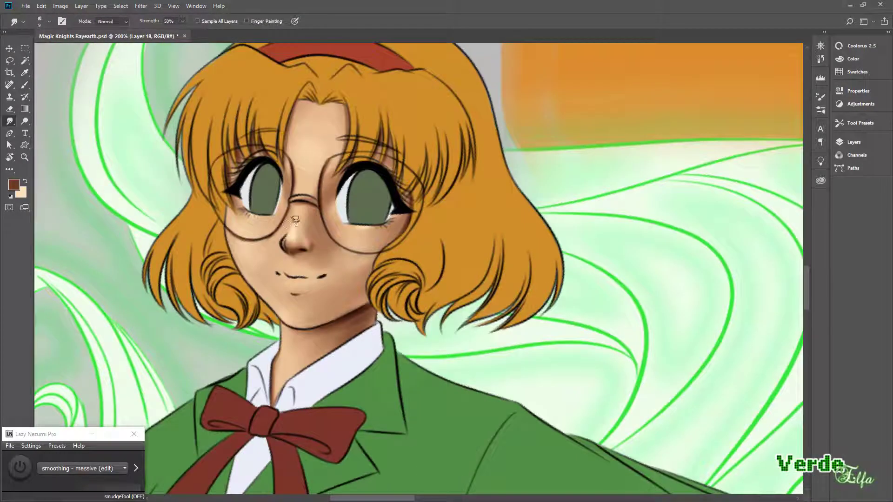
mouse_move(296, 220)
left_mouse_down()
mouse_move(435, 269)
mouse_move(382, 261)
mouse_move(321, 223)
mouse_move(239, 70)
left_mouse_up()
Add light cream highlights to the neck and outstretched hand, and smudge them into the skin
key("ctrl+minus")
key("x")
key("b")
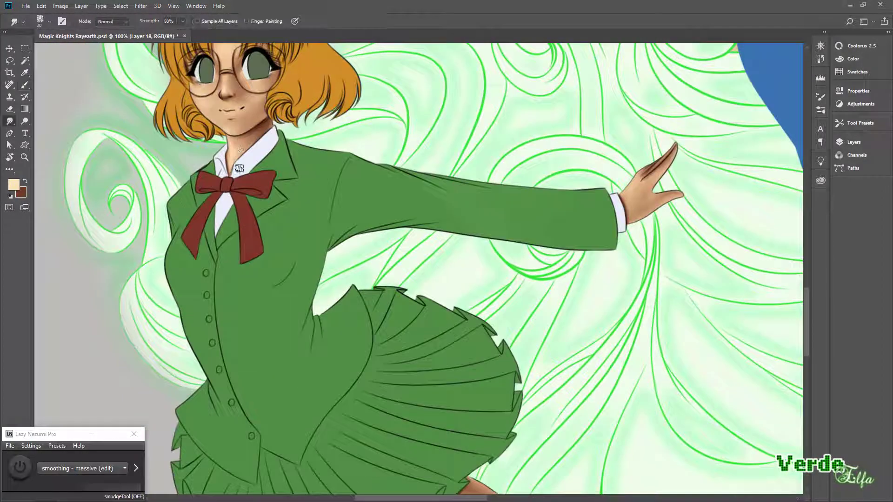
mouse_move(620, 211)
left_mouse_down()
mouse_move(500, 160)
mouse_move(442, 196)
mouse_move(379, 215)
left_mouse_up()
key("r")
Add a pink blush to the cheeks and nose, and soften it with the Smudge tool
key("ctrl+0")
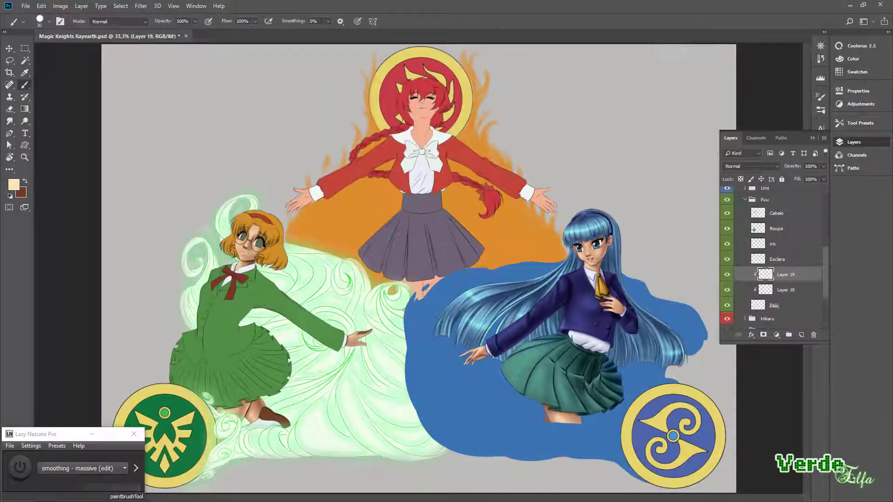
scroll(209, 284, "up", 3)
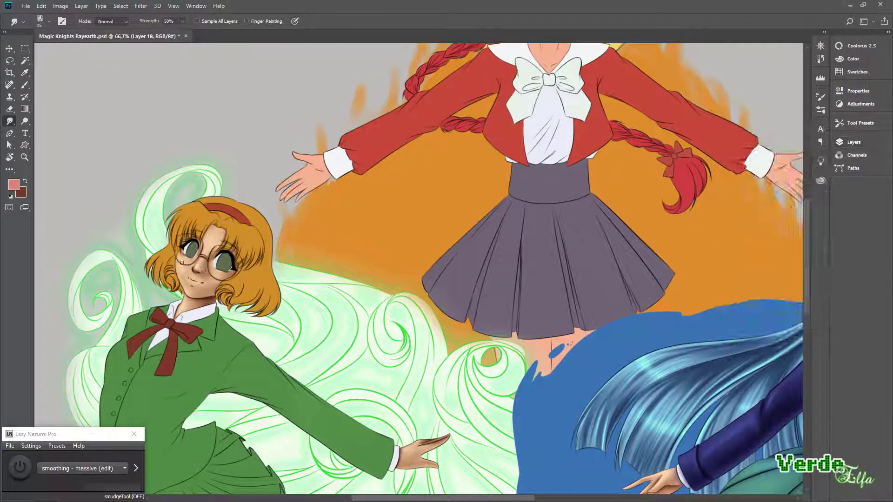
key("b")
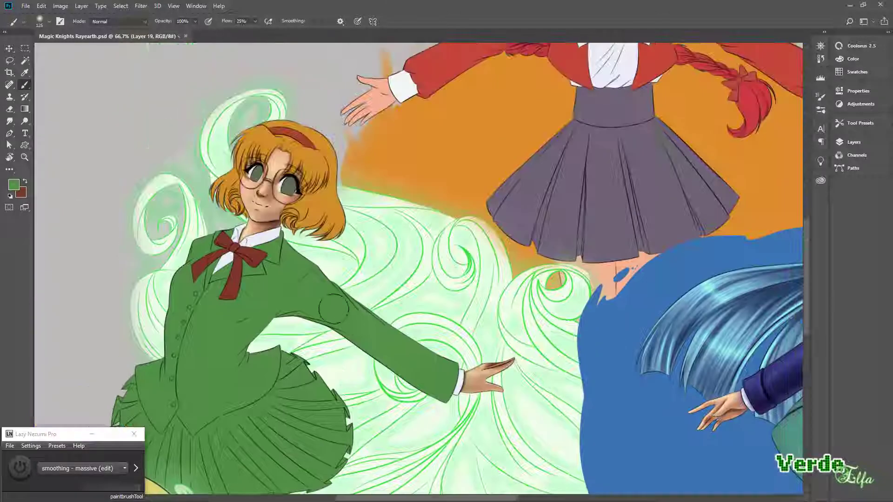
Add a layer clipped to the iris layer, paint dark green pupils and shading on both irises, and smudge them
left_click(839, 46)
left_click(853, 142)
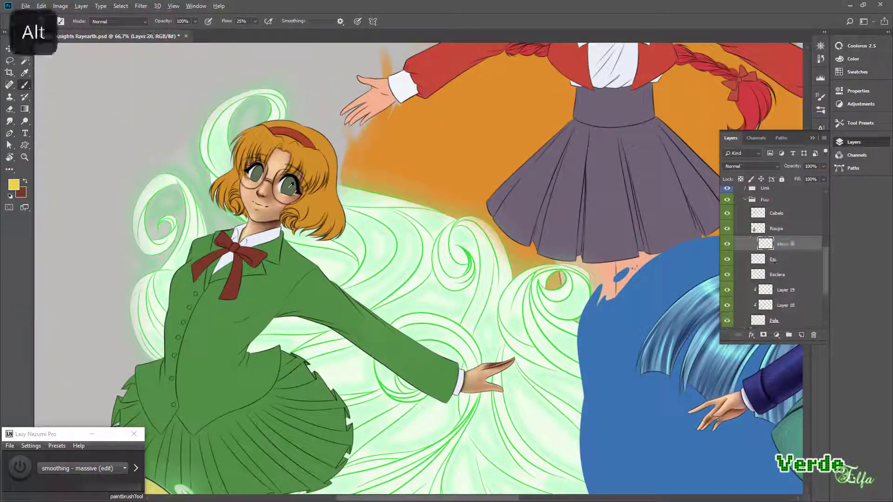
left_click(838, 45)
scroll(238, 130, "up", 2)
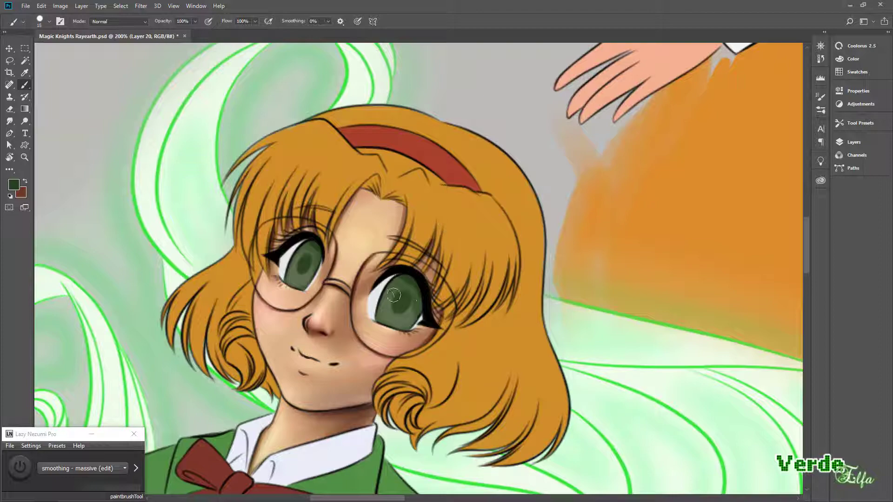
key("bracketleft")
key("bracketleft")
key("Escape")
key("shift+r")
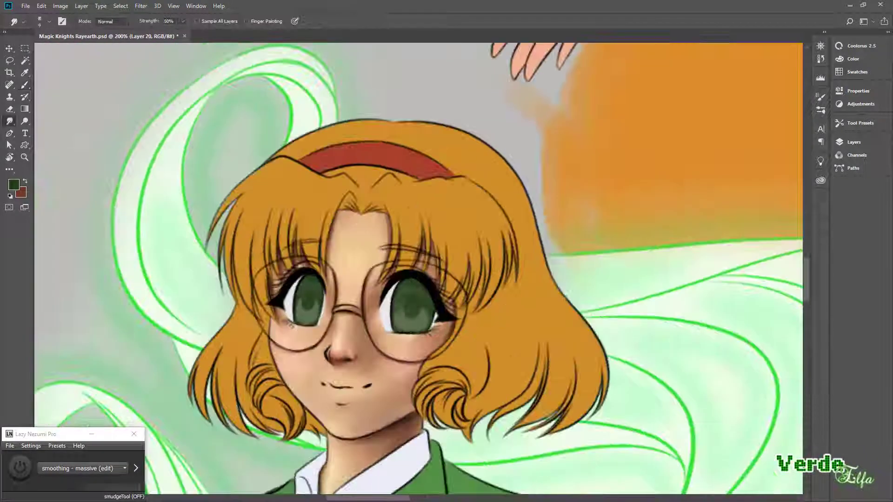
Darken the upper irises and pupils with dark green in Multiply mode, and smudge the transitions
key("b")
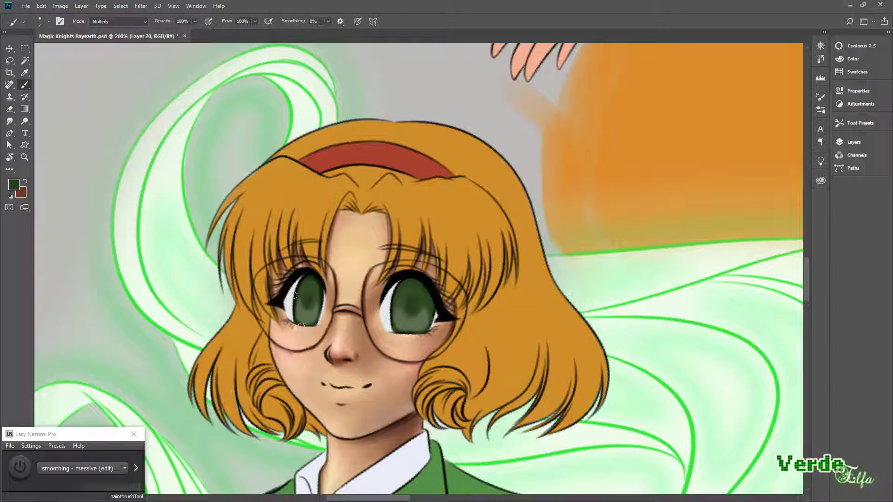
left_click_drag(425, 326, 391, 285)
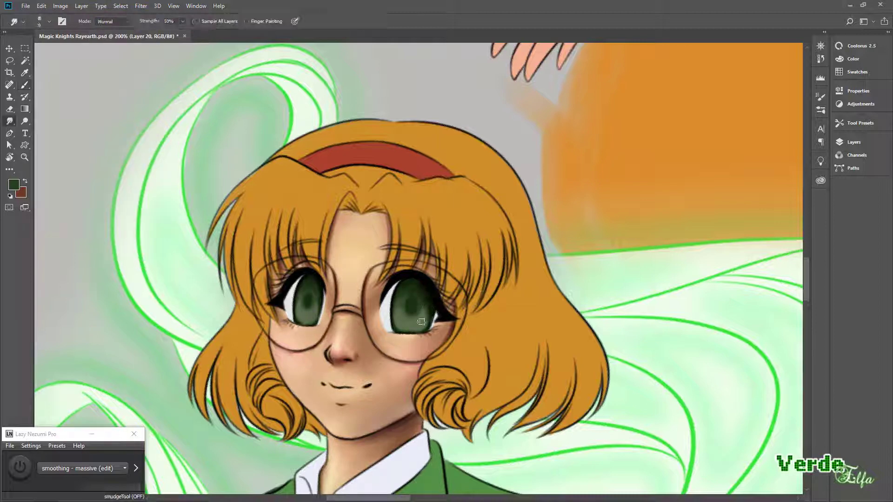
key("shift+r")
key("b")
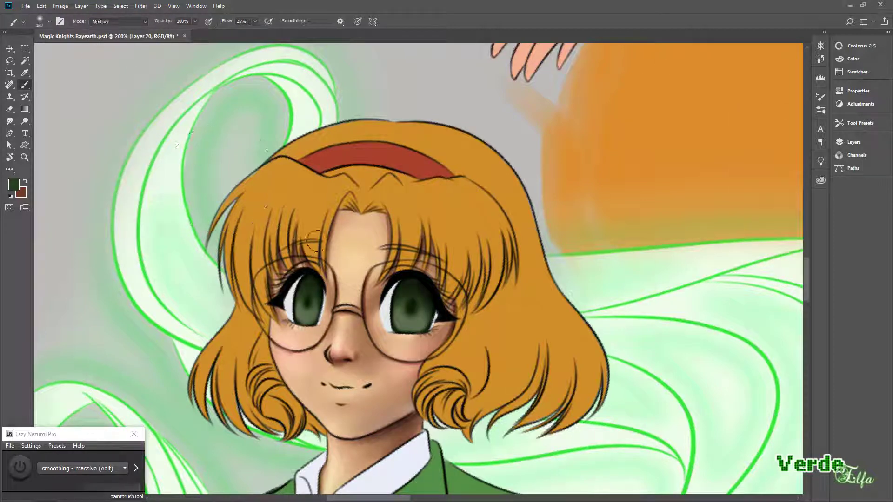
Brighten the lower part of both irises with light green, using the brush in Color Dodge mode
key("F7")
key("F7")
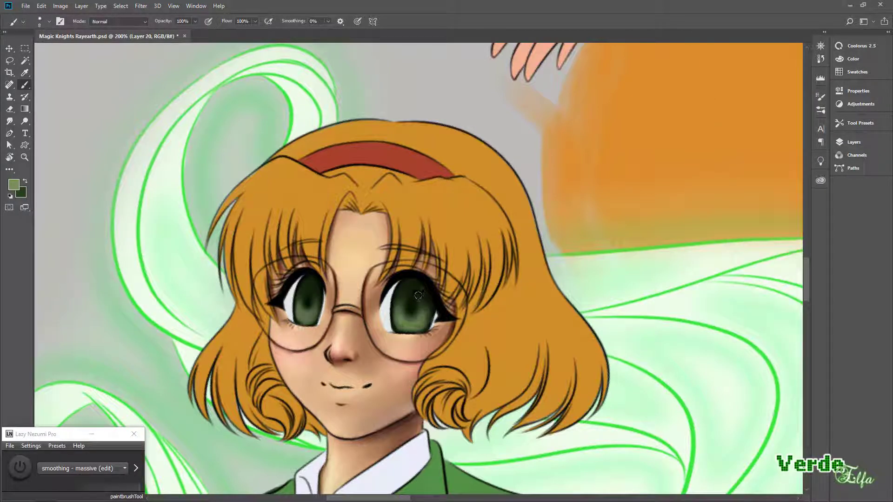
scroll(312, 311, "down", 2)
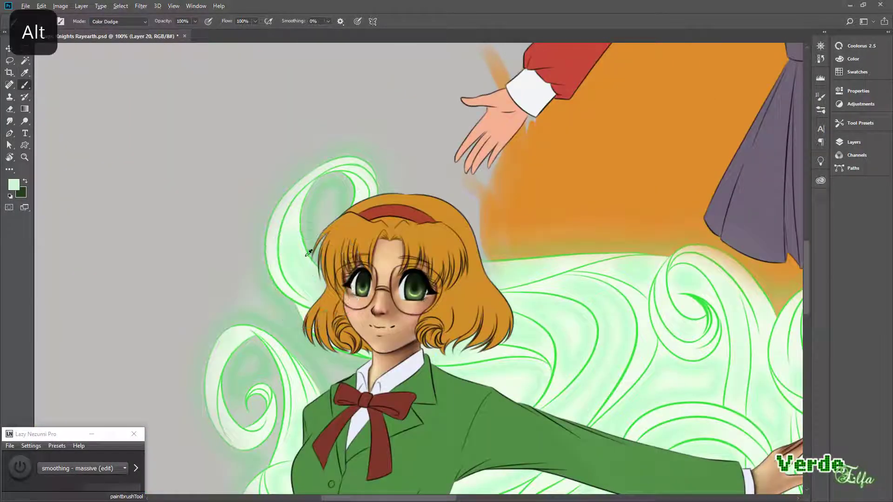
Paint pale mint highlight spots on both eyes on Layer 13
left_click(839, 46)
left_click(787, 264)
left_click(412, 286, "ctrl")
left_click(412, 286)
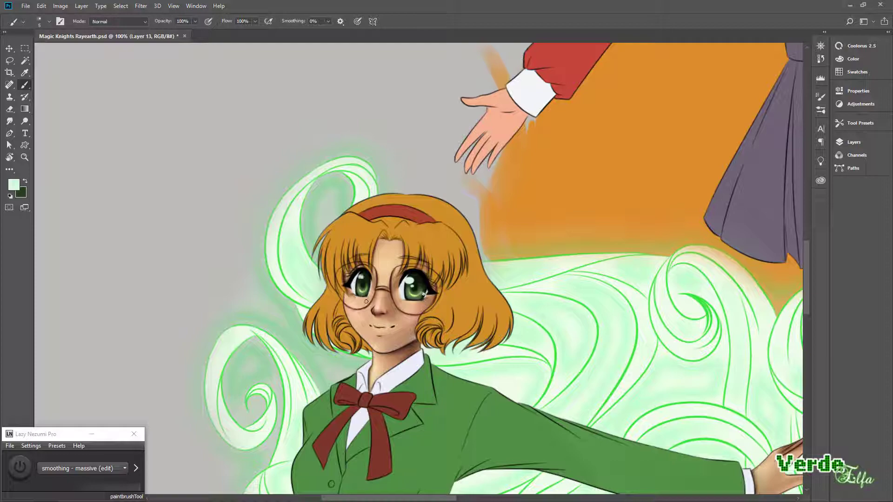
scroll(381, 288, "up", 2)
key("ctrl+0")
scroll(381, 278, "up", 4)
Paint the lips in coral red on a separate layer, and blend them with the Smudge tool
key("F7")
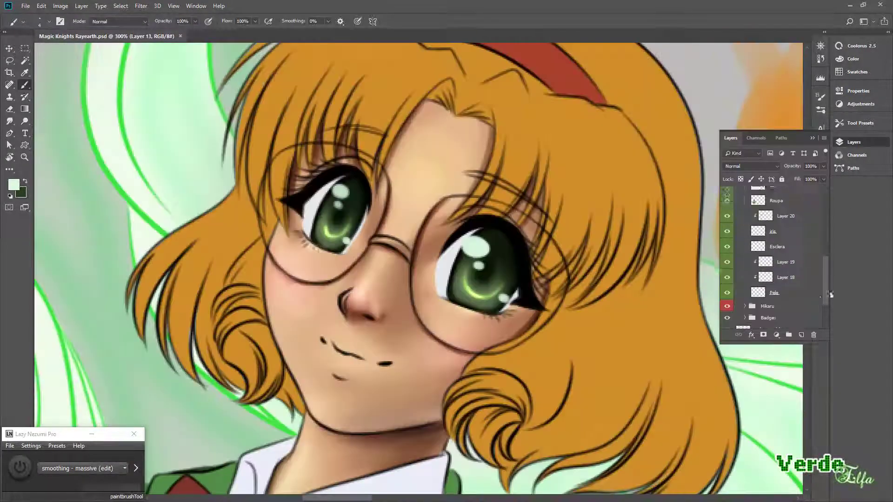
left_click(839, 45)
left_click(815, 147)
left_click_drag(330, 356, 412, 367)
left_click(839, 46)
left_click(772, 116)
left_click_drag(422, 319, 446, 297)
key("shift+r")
mouse_move(372, 372)
left_mouse_down()
mouse_move(399, 379)
mouse_move(395, 345)
mouse_move(435, 375)
left_mouse_up()
Undo the last lip stroke, then refine the lips with a smaller brush in Multiply mode
key("b")
left_click(838, 46)
left_click(767, 121)
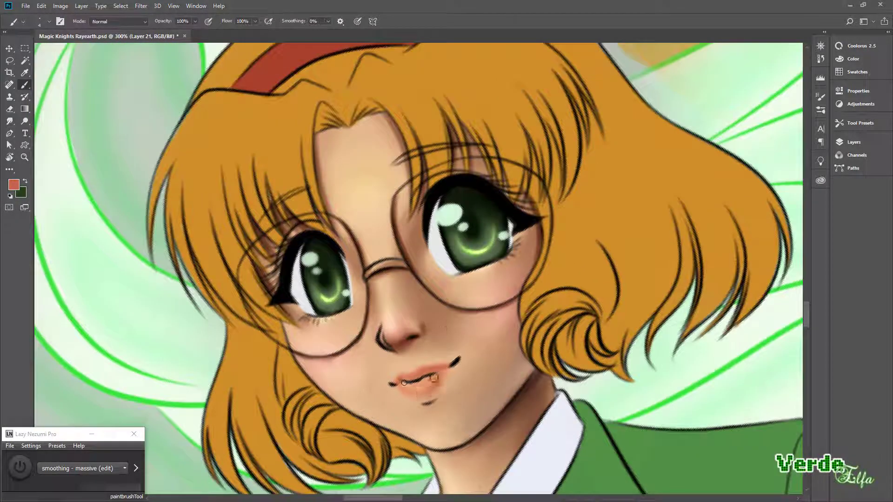
key("ctrl+z")
key("shift+alt+n")
key("bracketleft")
key("bracketleft")
key("bracketleft")
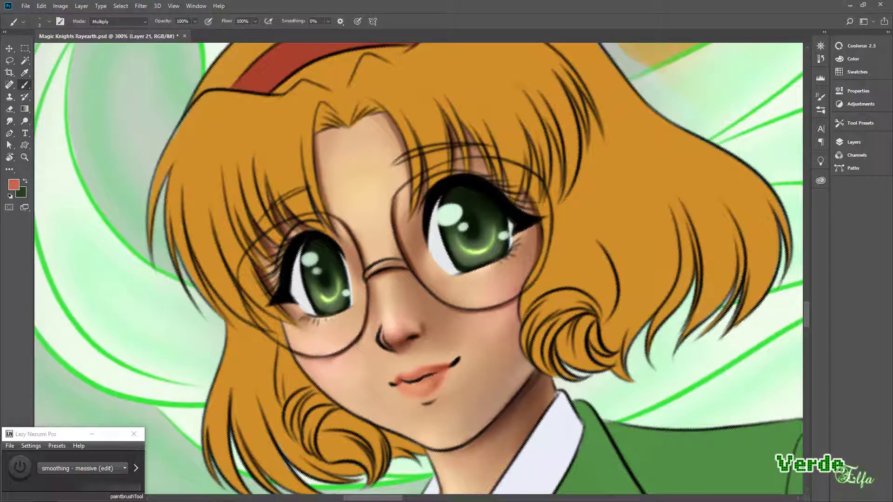
left_click(419, 389, "alt")
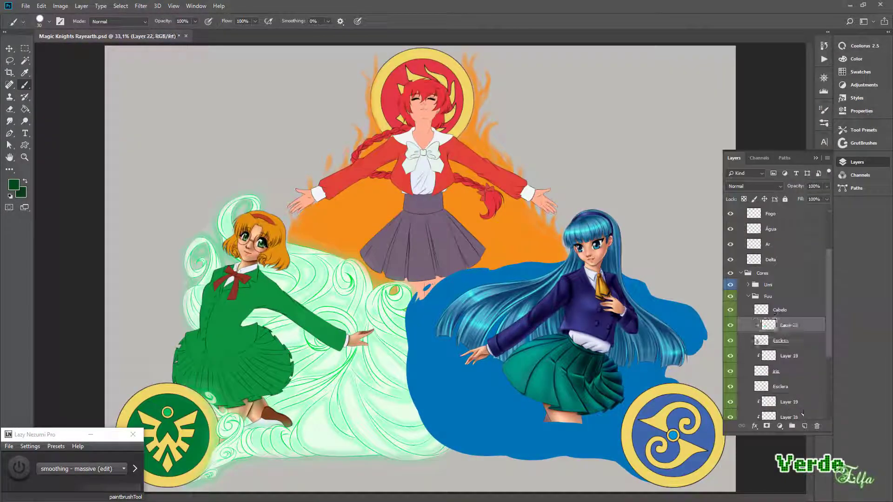
Shade the bust, shoulder, sleeve and waist of the green jacket with dark green on Layer 22
key("F7")
scroll(419, 274, "up", 1)
key("bracketright")
key("bracketright")
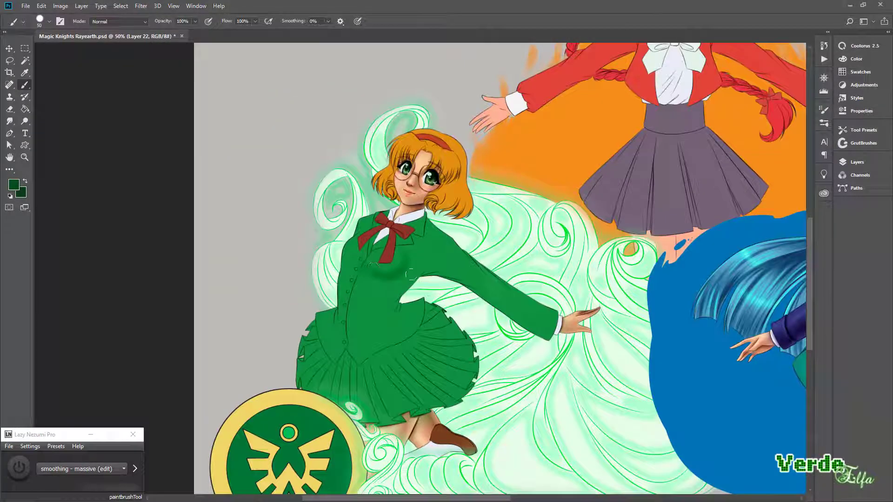
mouse_move(419, 275)
left_mouse_down()
mouse_move(423, 298)
mouse_move(409, 280)
left_mouse_up()
key("bracketright")
key("bracketright")
key("bracketright")
key("bracketright")
left_click_drag(446, 251, 418, 217)
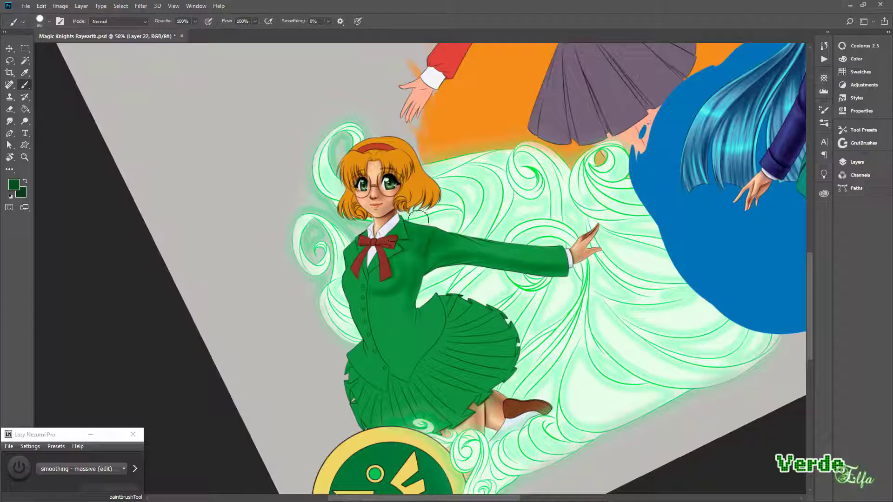
left_click_drag(402, 293, 418, 363)
Paint thin dark green shadows under the jacket's lapels and along its front opening with a smaller brush
key("bracketleft")
key("bracketleft")
key("bracketleft")
key("bracketleft")
key("bracketleft")
key("bracketleft")
key("bracketleft")
key("bracketleft")
key("F7")
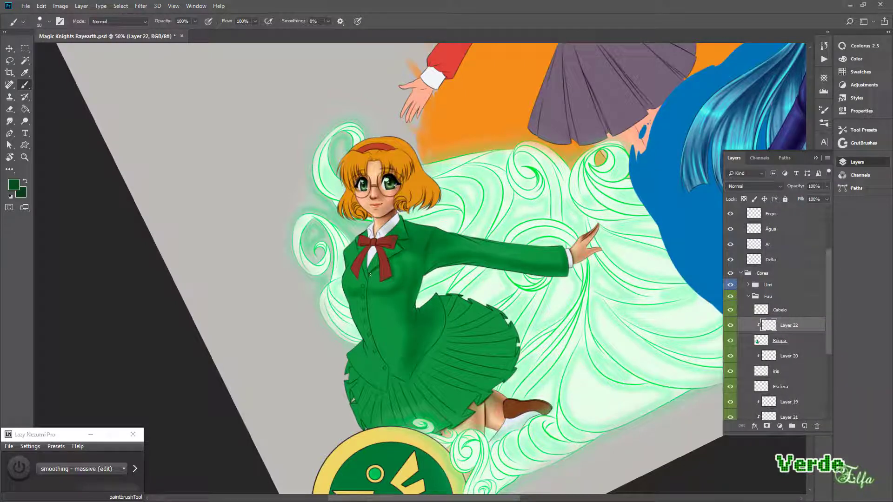
key("bracketleft")
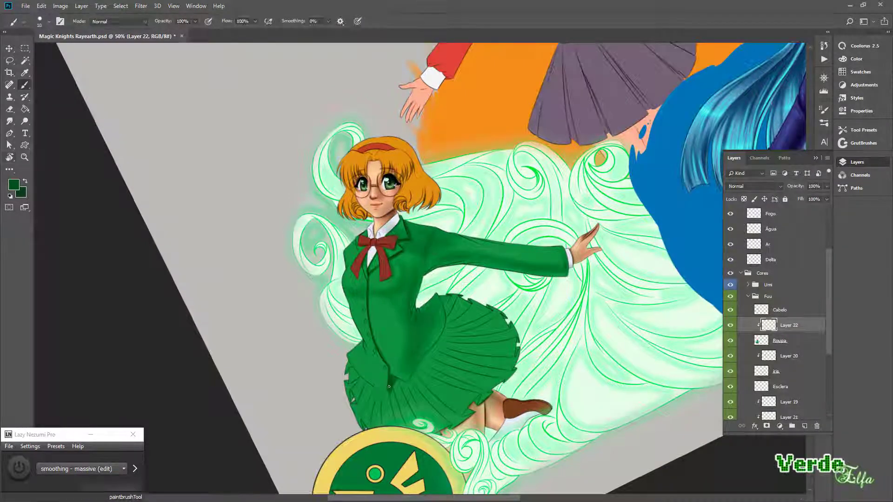
Shade the jacket's side and waist folds, and add a dark shadow along its lower hem
mouse_move(376, 344)
left_mouse_down()
mouse_move(406, 196)
mouse_move(316, 321)
left_mouse_up()
key("bracketright")
key("bracketright")
key("bracketright")
key("bracketright")
key("bracketright")
key("bracketright")
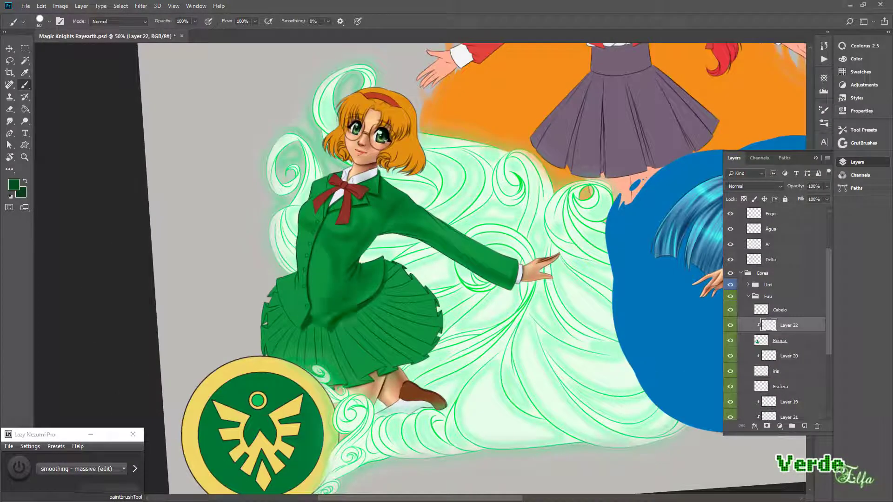
key("bracketleft")
key("bracketleft")
key("bracketleft")
left_click_drag(366, 241, 366, 298)
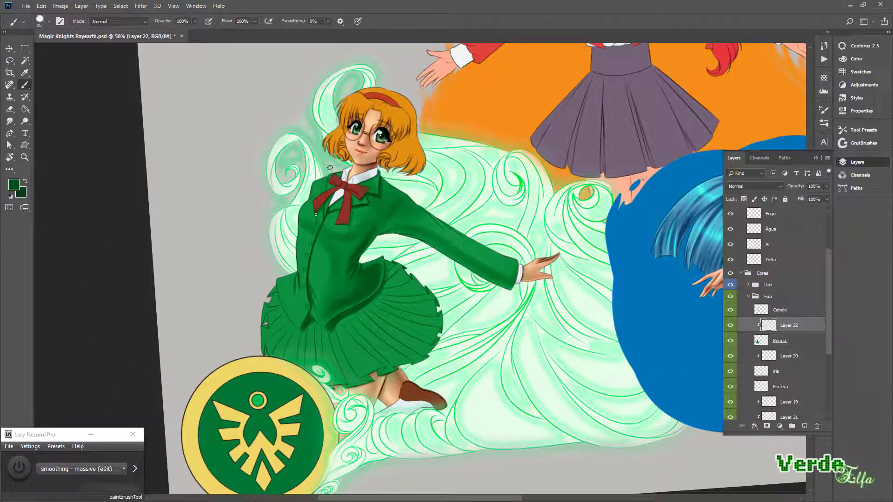
Paint dark green shadows along the pleats of the skirt and under the jacket hem
key("bracketright")
left_click_drag(421, 307, 349, 335)
left_click_drag(405, 326, 317, 381)
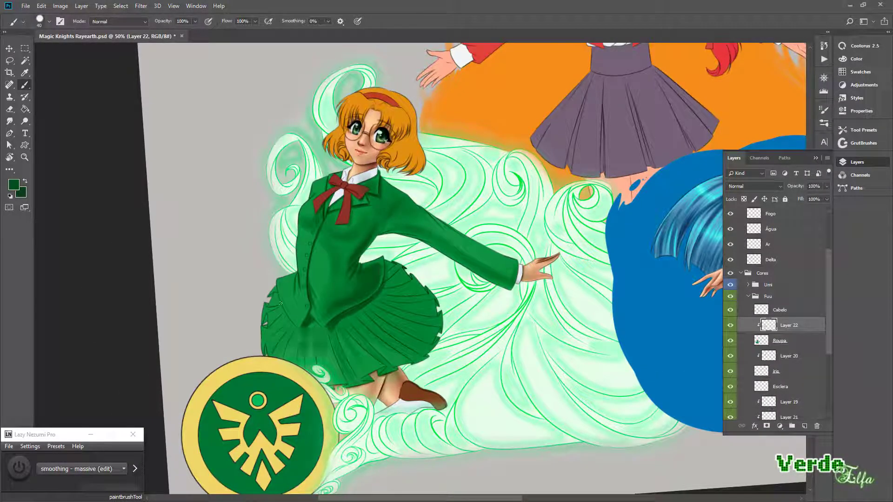
mouse_move(302, 304)
left_mouse_down()
mouse_move(271, 332)
mouse_move(297, 356)
left_mouse_up()
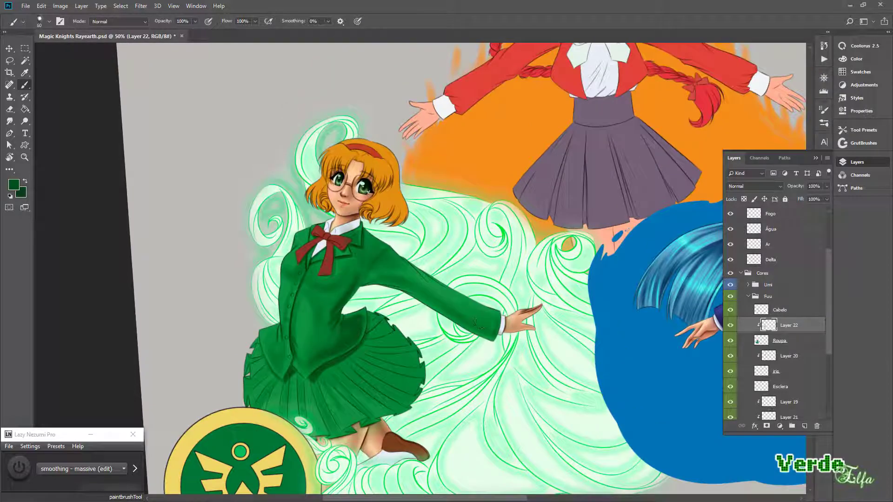
Deepen the dark green shading on the sleeve and beneath the bow, and blend the jacket shadows with the Smudge tool
left_click_drag(558, 268, 535, 349)
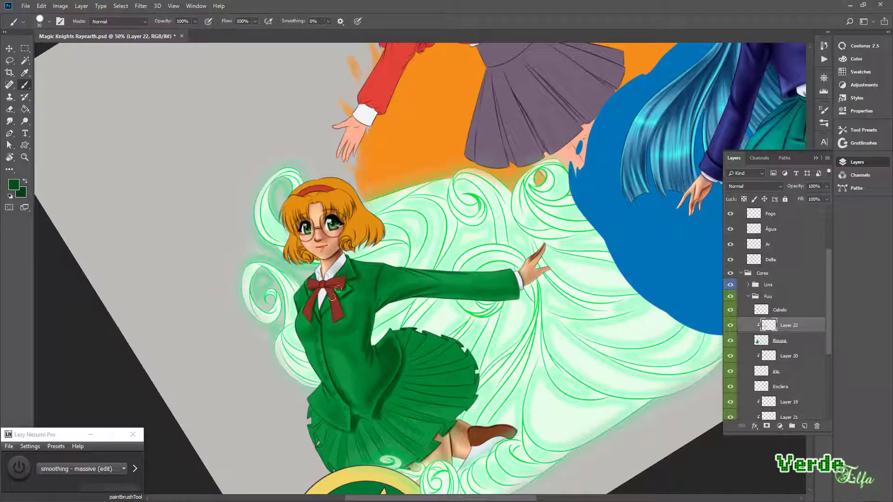
left_click_drag(338, 289, 340, 283)
key("r")
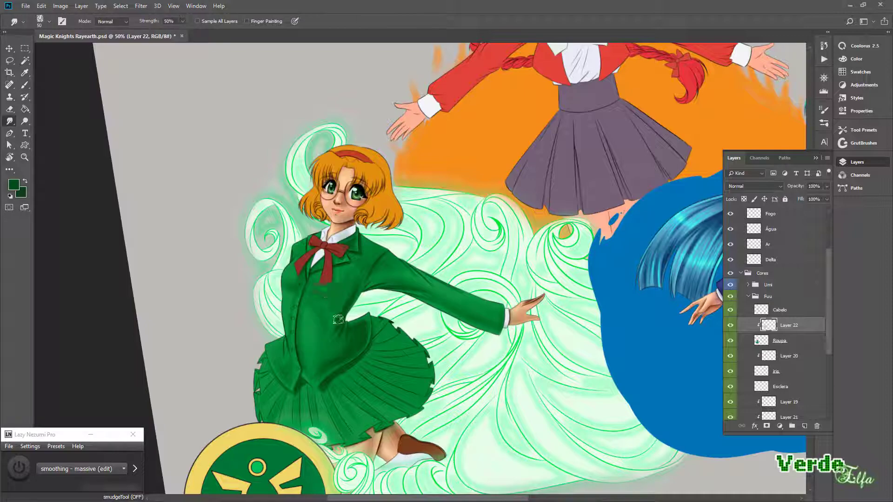
mouse_move(286, 370)
left_mouse_down()
mouse_move(252, 246)
mouse_move(253, 279)
left_mouse_up()
key("b")
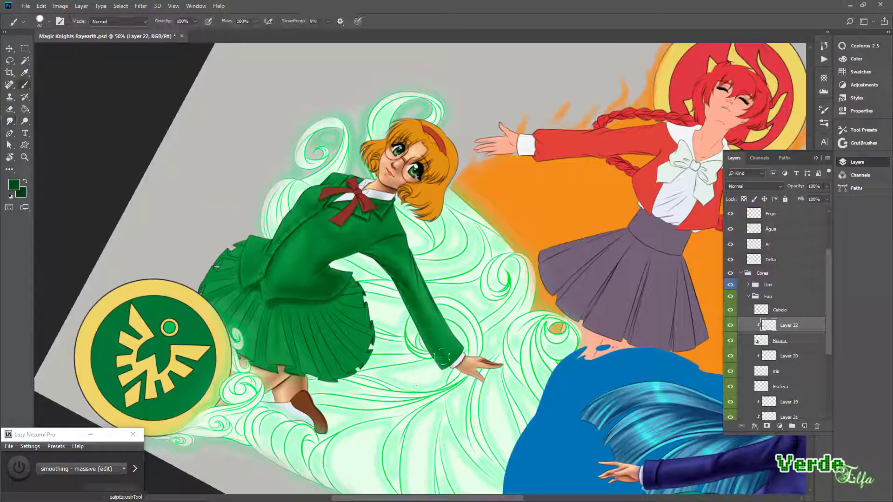
Deepen the dark green shading along the jacket's waist and the outstretched sleeve with a resized brush
mouse_move(395, 228)
left_mouse_down()
mouse_move(358, 327)
mouse_move(372, 279)
mouse_move(326, 251)
left_mouse_up()
key("bracketleft")
key("bracketleft")
key("bracketleft")
key("bracketleft")
key("bracketleft")
key("bracketleft")
key("bracketright")
key("bracketright")
key("bracketright")
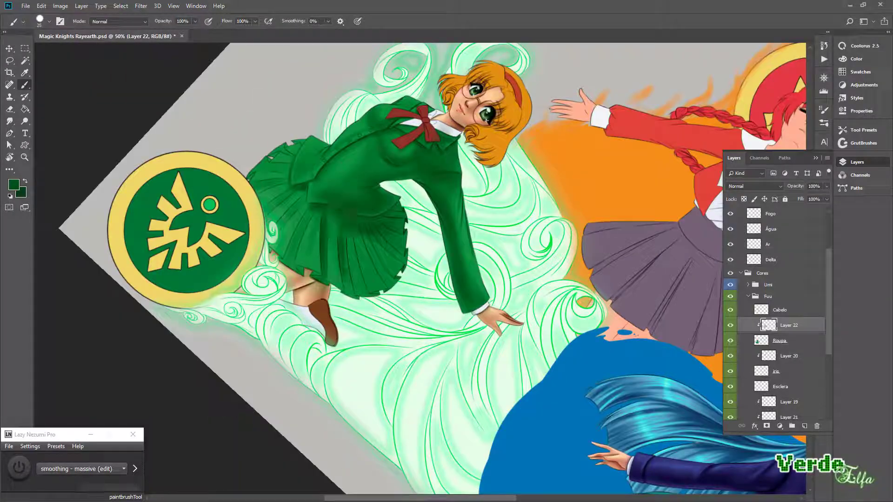
Paint thin dark green folds along the pleats and hem of the skirt with a smaller brush
mouse_move(388, 281)
left_mouse_down()
mouse_move(381, 298)
mouse_move(446, 233)
mouse_move(391, 288)
mouse_move(403, 309)
mouse_move(362, 325)
left_mouse_up()
key("bracketright")
key("bracketleft")
key("bracketleft")
key("bracketleft")
key("bracketleft")
key("bracketleft")
left_click_drag(349, 281, 335, 326)
mouse_move(312, 285)
left_mouse_down()
mouse_move(296, 289)
mouse_move(279, 312)
left_mouse_up()
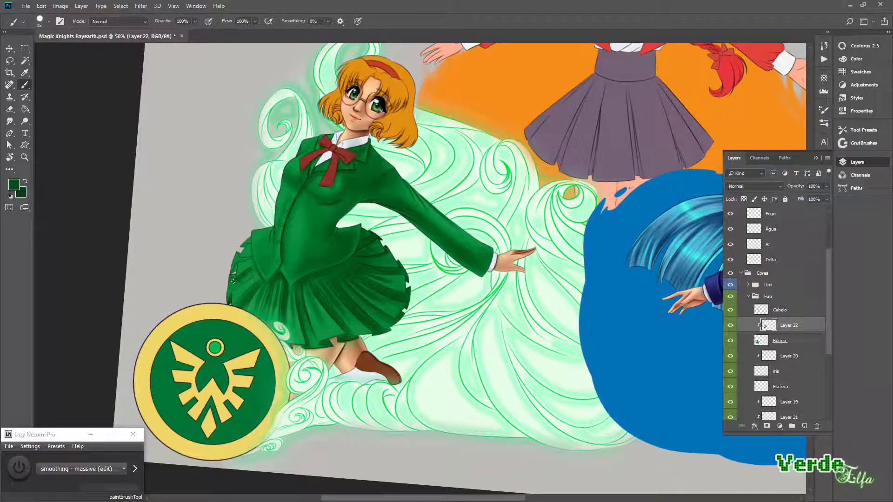
Add dark green folds to the rear of the skirt beside the medallion and blend them with the Smudge tool
left_click_drag(233, 280, 280, 236)
key("bracketleft")
key("r")
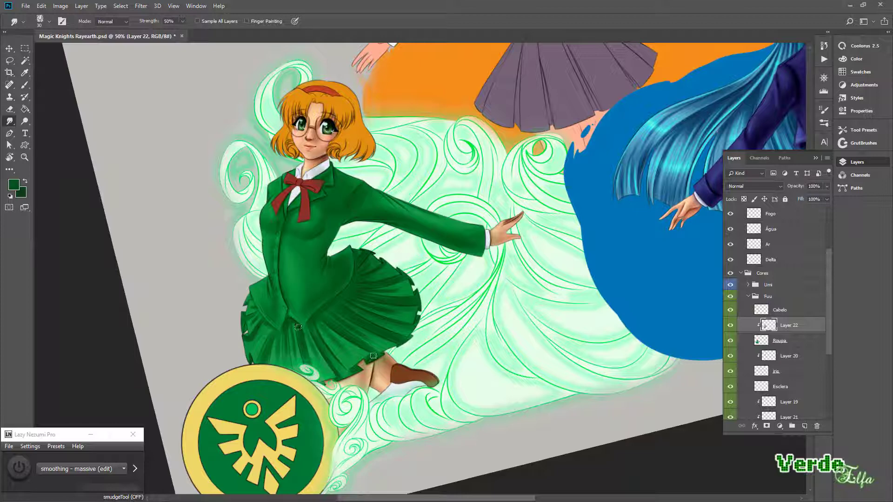
key("b")
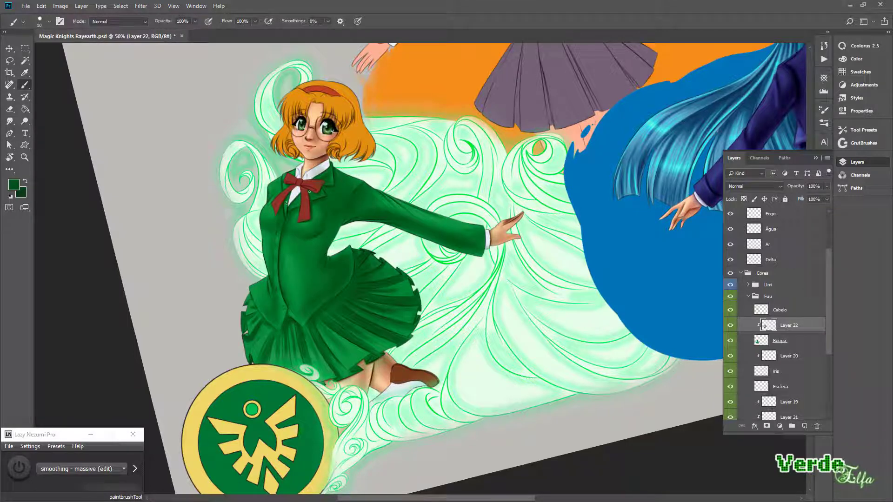
Set the brush to Multiply, paint deeper shadows at the jacket's waist and chest, and smudge them smooth
key("shift+alt+m")
key("bracketright")
key("F7")
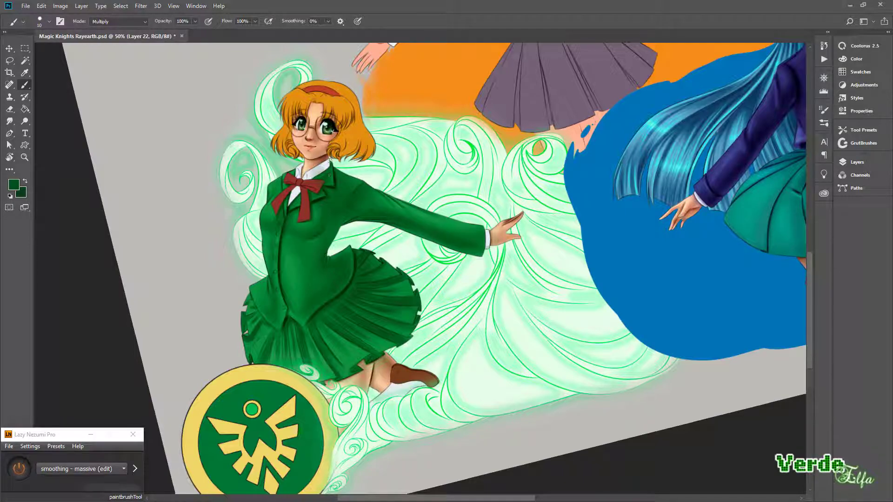
left_click_drag(354, 203, 333, 232)
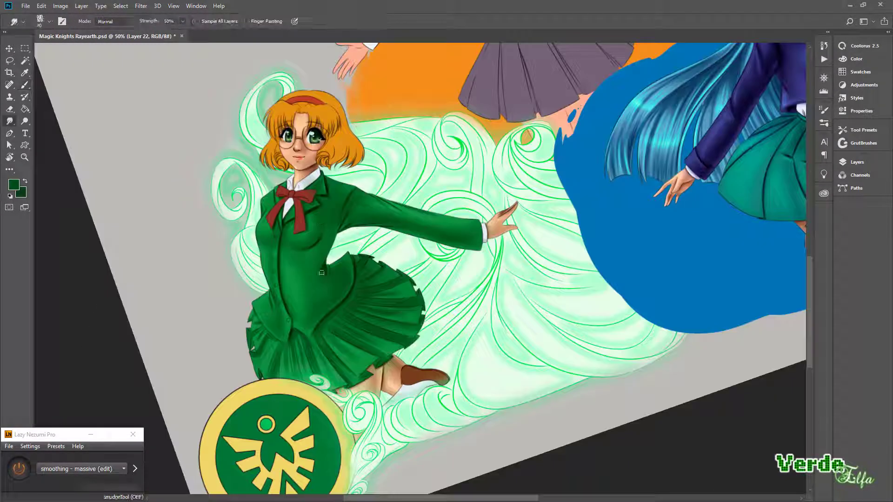
key("r")
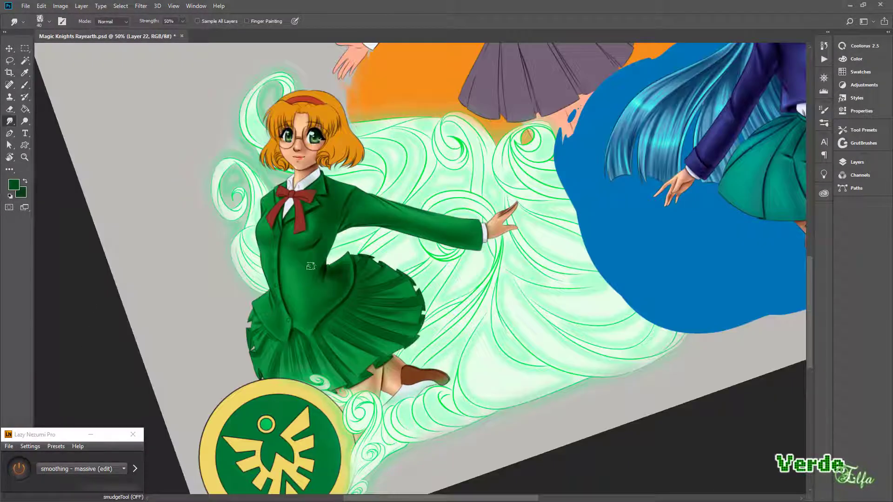
key("b")
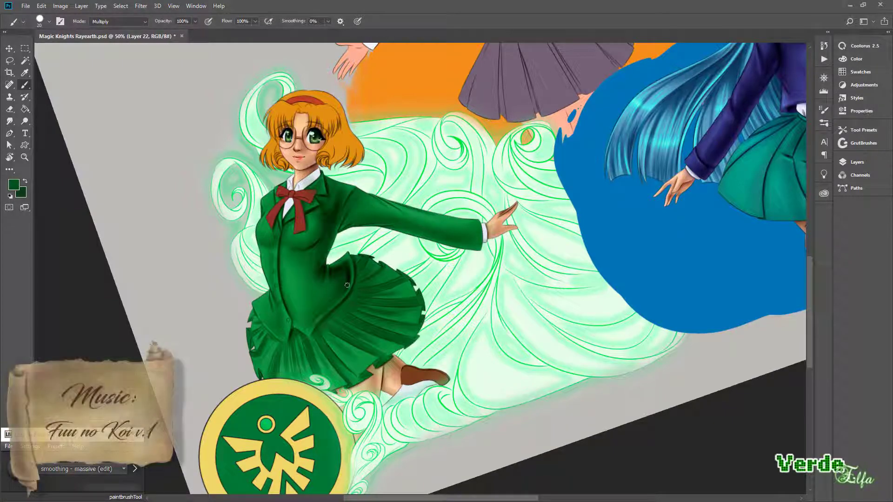
left_click_drag(347, 285, 466, 195)
Paint deep Multiply shadows on the sleeve folds and on the skirt beneath the jacket hem
key("bracketright")
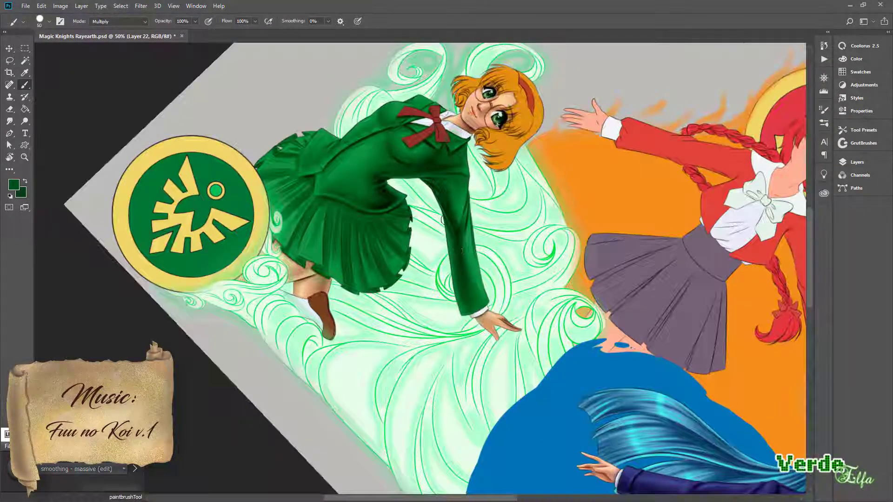
mouse_move(466, 293)
left_mouse_down()
mouse_move(464, 221)
mouse_move(363, 197)
mouse_move(390, 274)
left_mouse_up()
key("bracketright")
key("bracketright")
left_click_drag(375, 214, 384, 283)
key("bracketleft")
key("bracketleft")
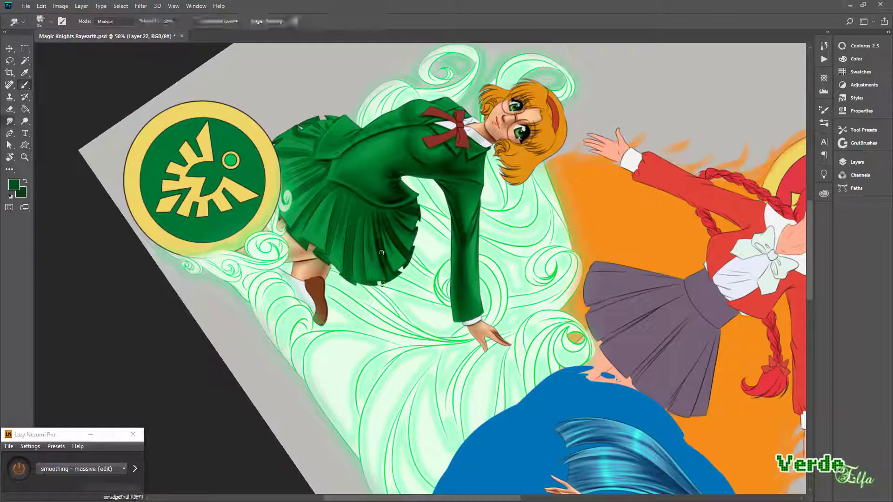
Darken the gaps between the skirt pleats with Multiply strokes of varying size and blend them with the Smudge tool
left_click_drag(381, 244, 395, 286)
key("bracketleft")
mouse_move(365, 216)
left_mouse_down()
mouse_move(379, 283)
mouse_move(375, 218)
mouse_move(325, 223)
mouse_move(329, 281)
left_mouse_up()
key("bracketright")
key("bracketright")
key("bracketright")
left_click_drag(353, 232, 418, 279)
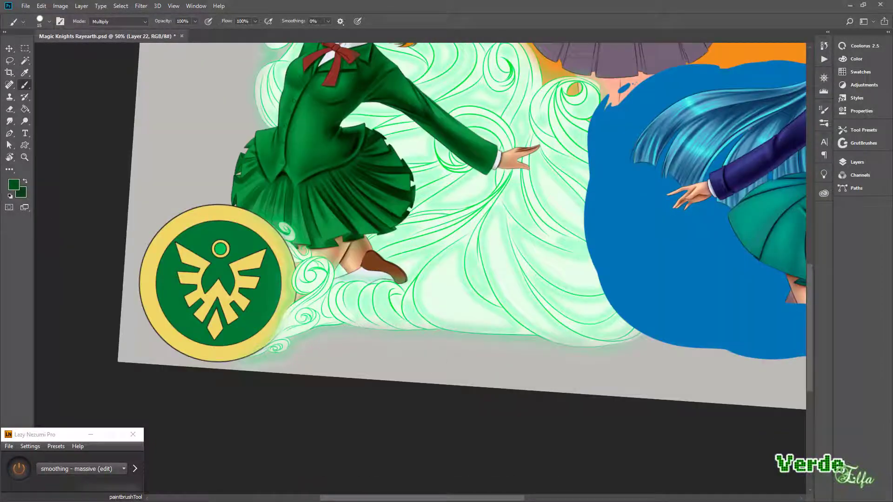
key("r")
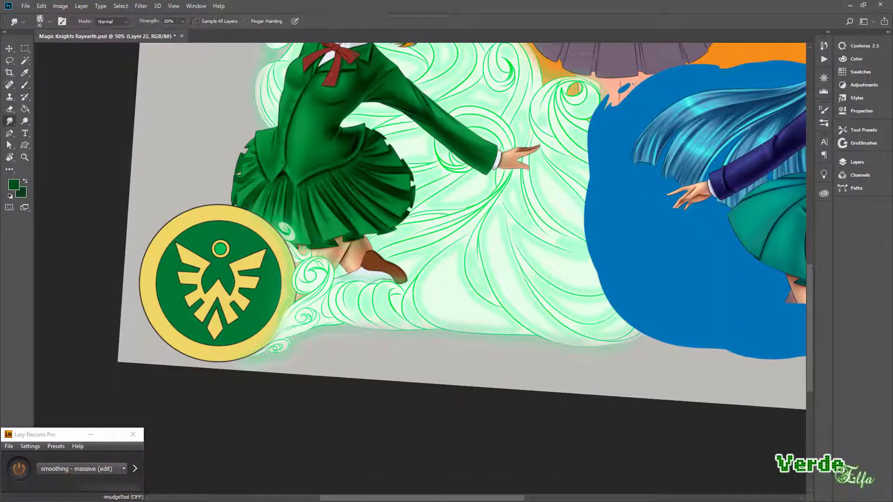
left_click_drag(390, 209, 264, 187)
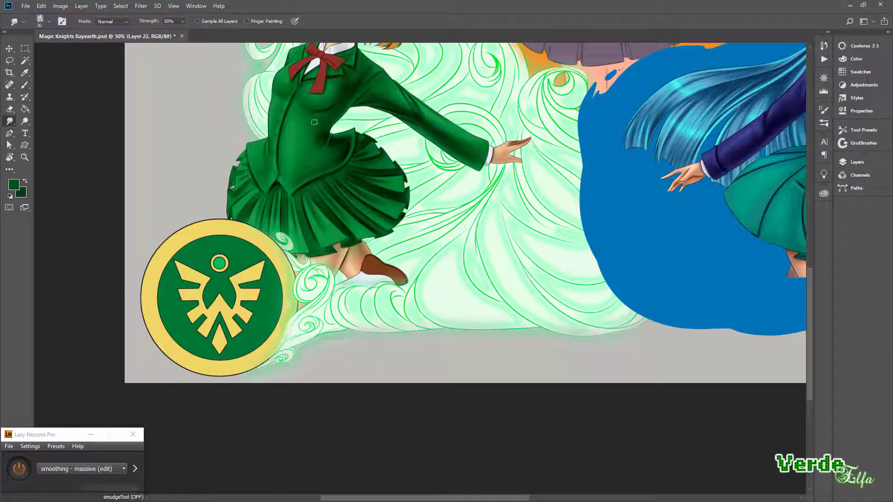
Add broad soft shadows over the green uniform with a large Multiply brush at 25% flow
key("b")
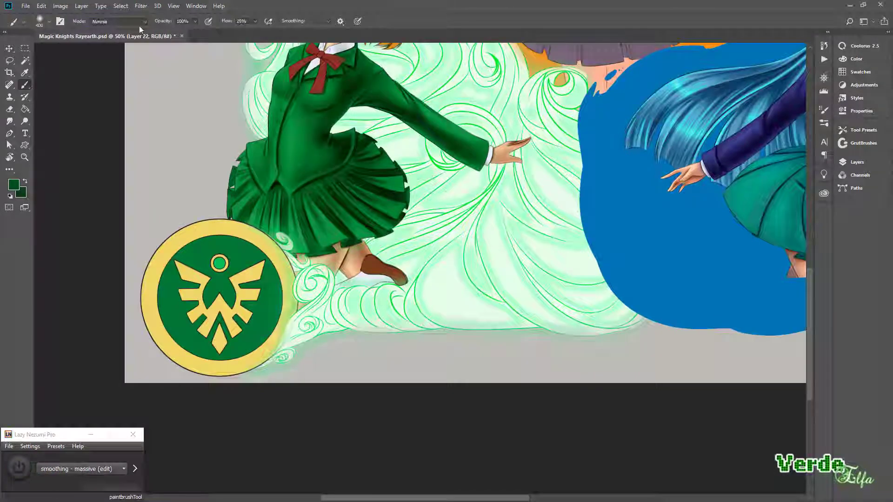
key("ctrl+minus")
left_click(296, 369, "alt")
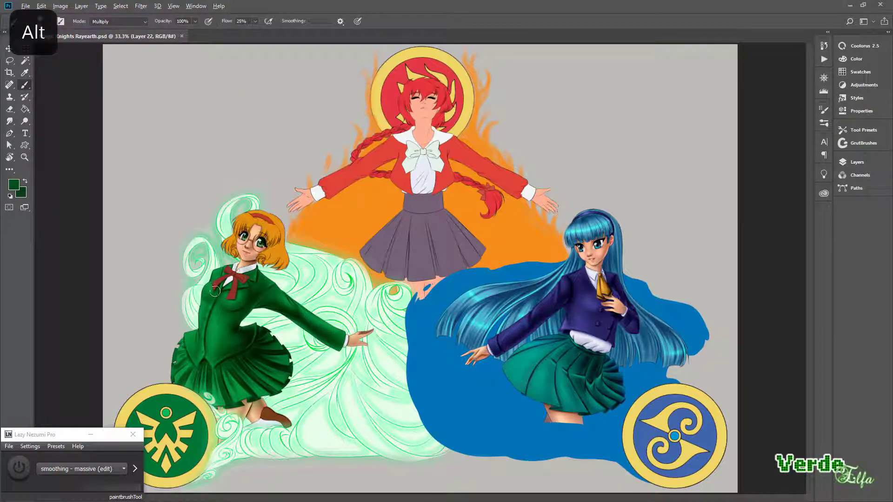
Switch to a Normal-mode brush at 100% flow and paint light green highlights on the jacket's chest and torso
left_click(863, 129)
left_click(753, 218)
key("ctrl+plus")
key("ctrl+plus")
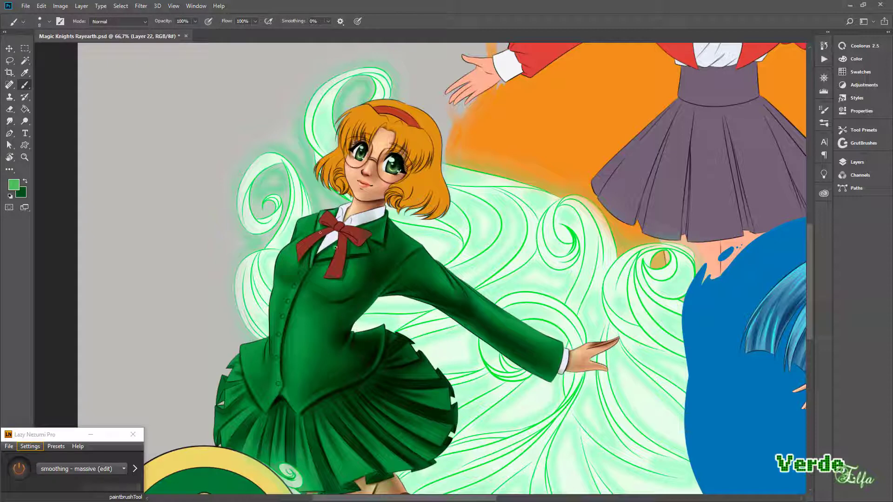
key("bracketright")
key("bracketright")
key("bracketright")
key("bracketright")
key("bracketright")
left_click_drag(291, 371, 279, 290)
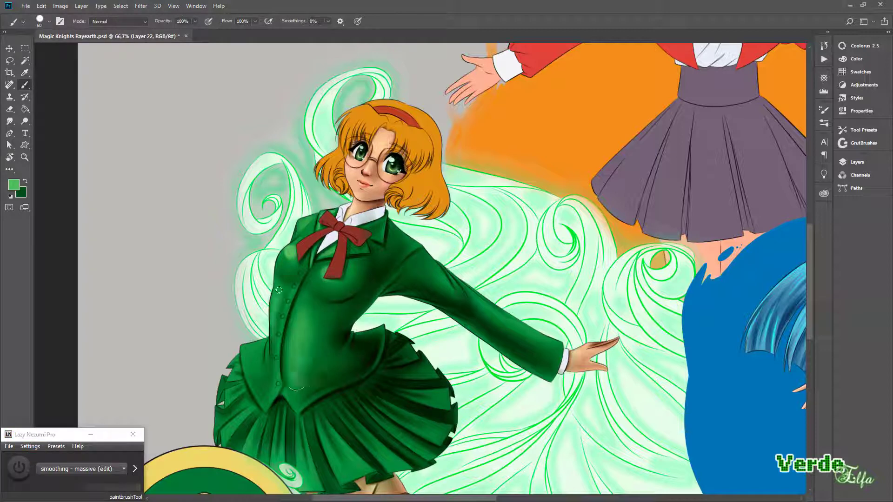
Paint light green highlights on the sleeve and skirt pleats and blend them with the Smudge tool
left_click_drag(244, 357, 253, 290)
mouse_move(236, 343)
left_mouse_down()
mouse_move(285, 390)
mouse_move(368, 391)
mouse_move(442, 367)
mouse_move(382, 284)
mouse_move(511, 270)
mouse_move(509, 220)
left_mouse_up()
mouse_move(519, 281)
left_mouse_down()
mouse_move(465, 200)
mouse_move(516, 274)
mouse_move(324, 233)
left_mouse_up()
key("r")
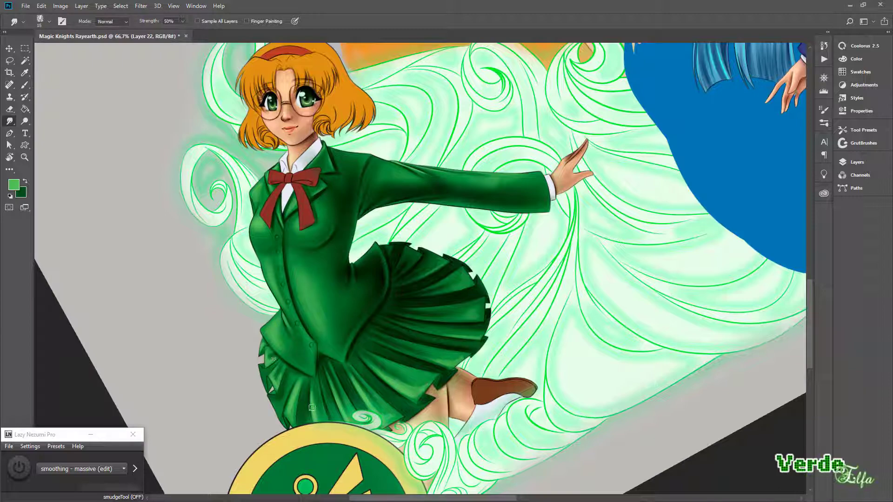
Paint thin dark green Multiply shadows along the jacket's lapels beside the bow
key("b")
key("x")
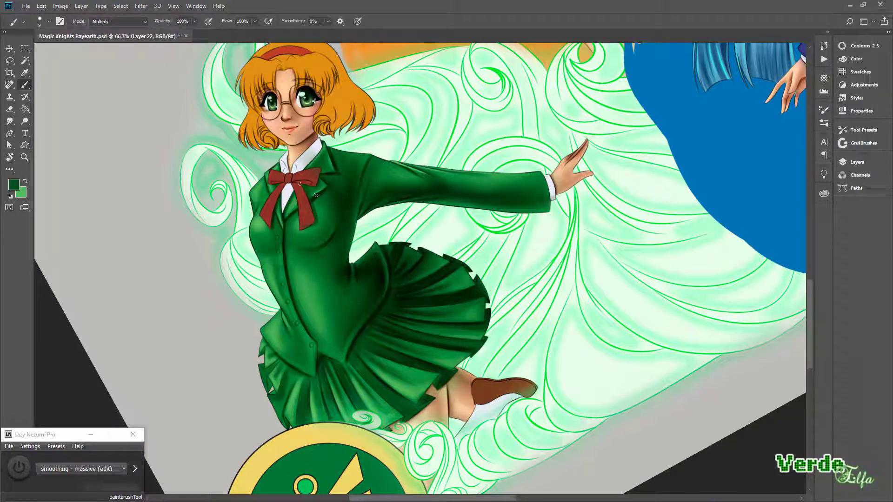
left_click_drag(322, 168, 317, 198)
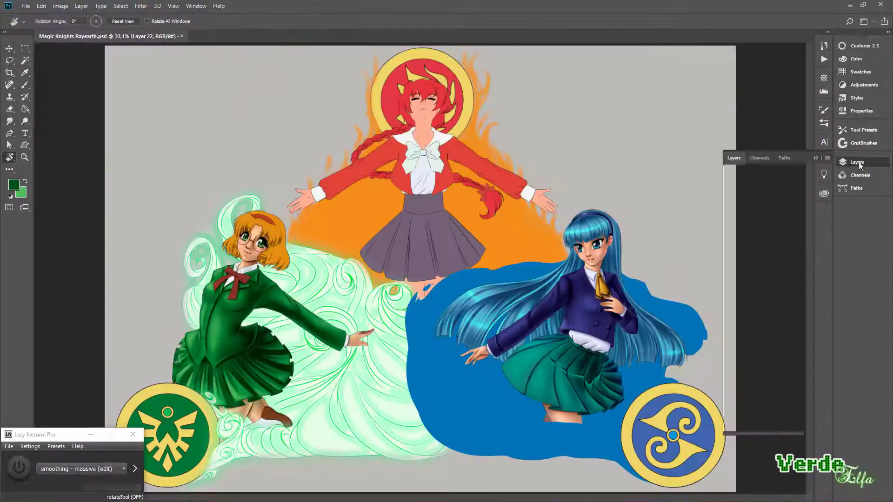
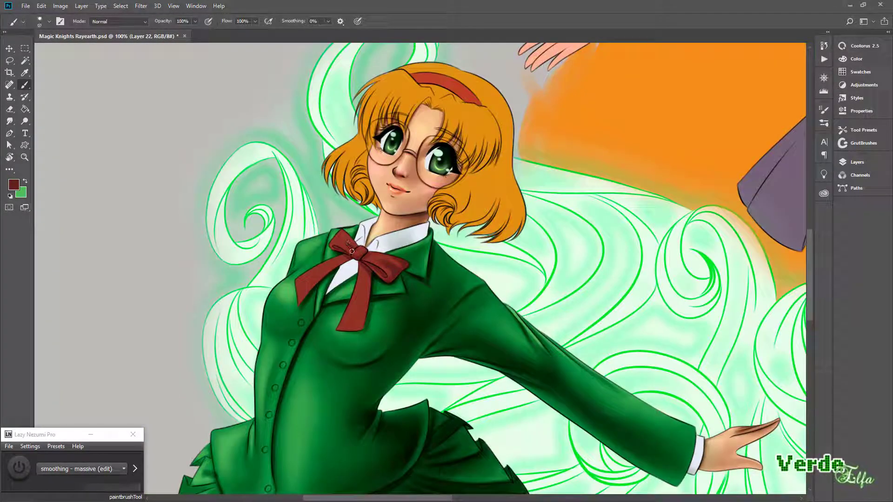
Shade the folds and tails of the red bow with dark red Multiply strokes and blend them with the Smudge tool
key("r")
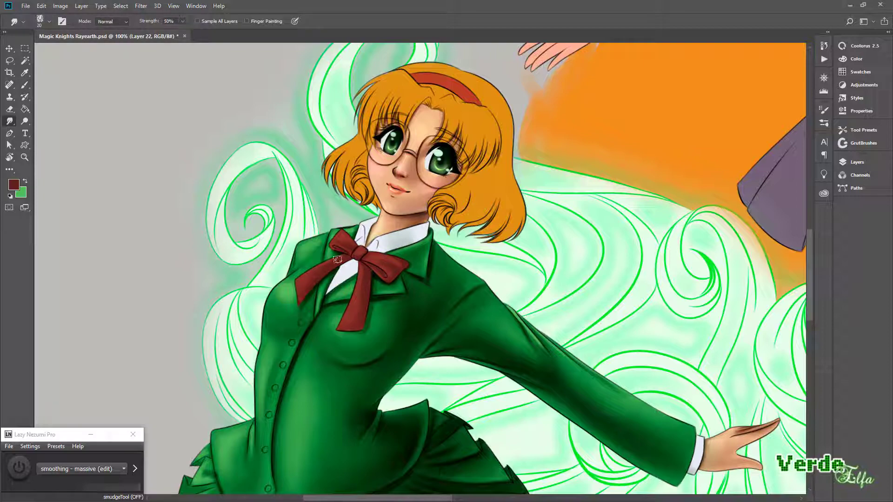
key("b")
left_click_drag(369, 271, 445, 228)
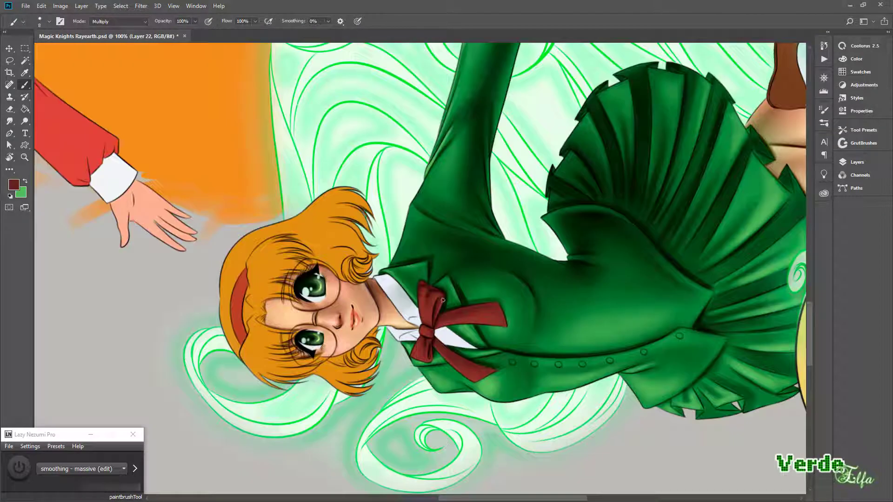
left_click_drag(429, 355, 363, 268)
key("r")
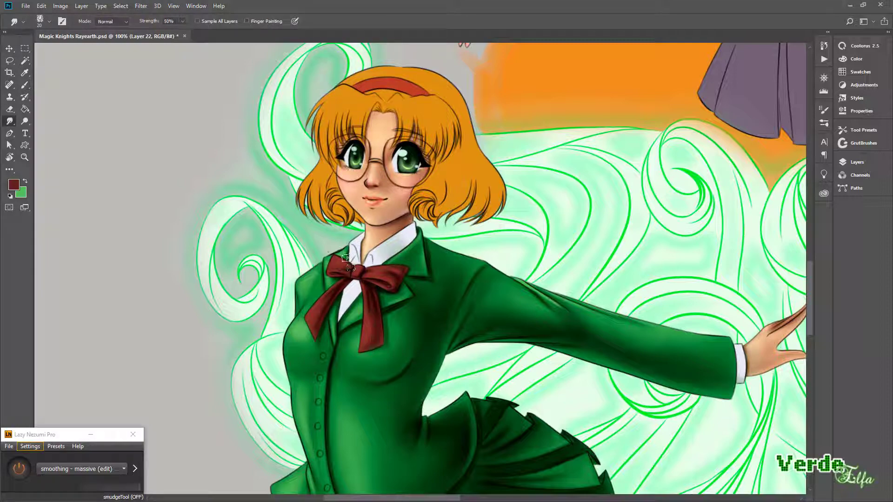
mouse_move(345, 258)
left_mouse_down()
mouse_move(418, 256)
mouse_move(446, 303)
mouse_move(372, 260)
left_mouse_up()
Paint lighter red tones on the bow's loops and tails with a Normal-mode brush and smudge them smooth
key("b")
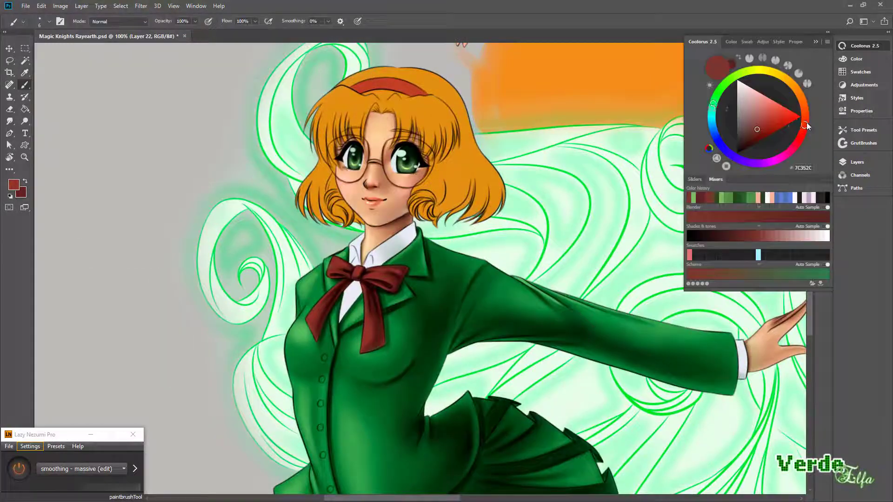
left_click_drag(464, 260, 422, 314)
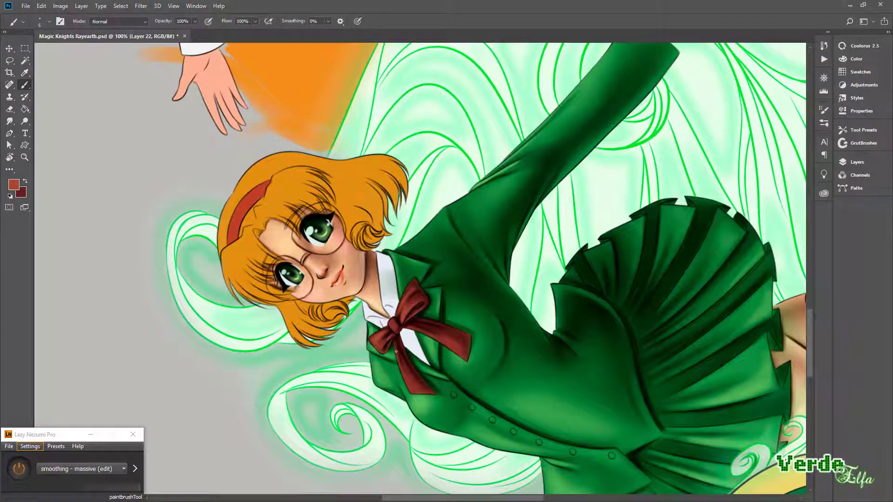
left_click_drag(414, 383, 325, 209)
key("r")
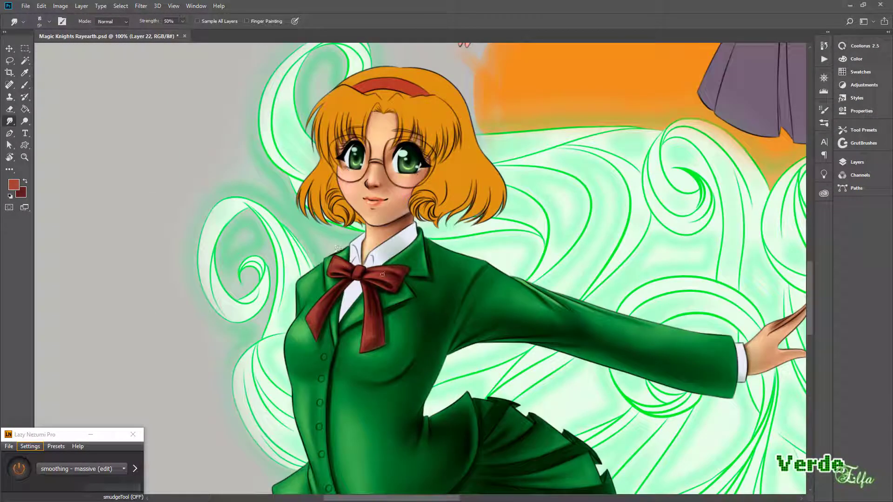
Add bright red highlights to the bow's knot, loops and tails in Screen mode and blend them with the Smudge tool
key("b")
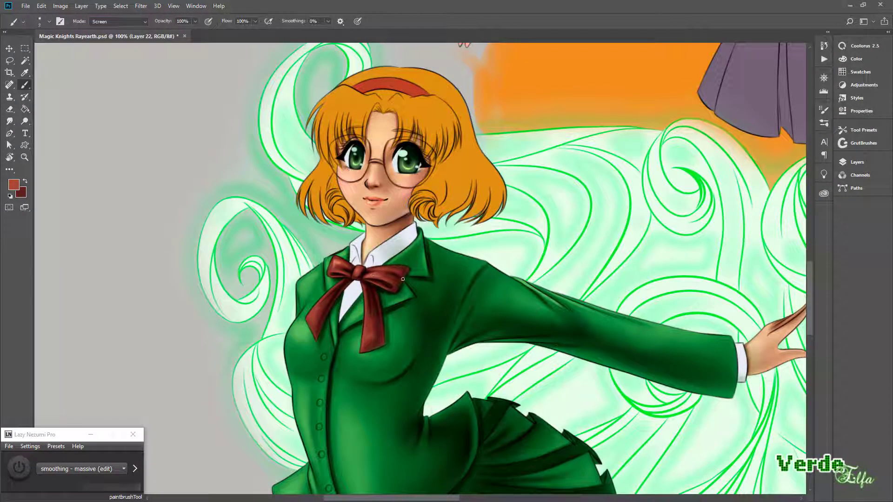
left_click_drag(402, 279, 498, 319)
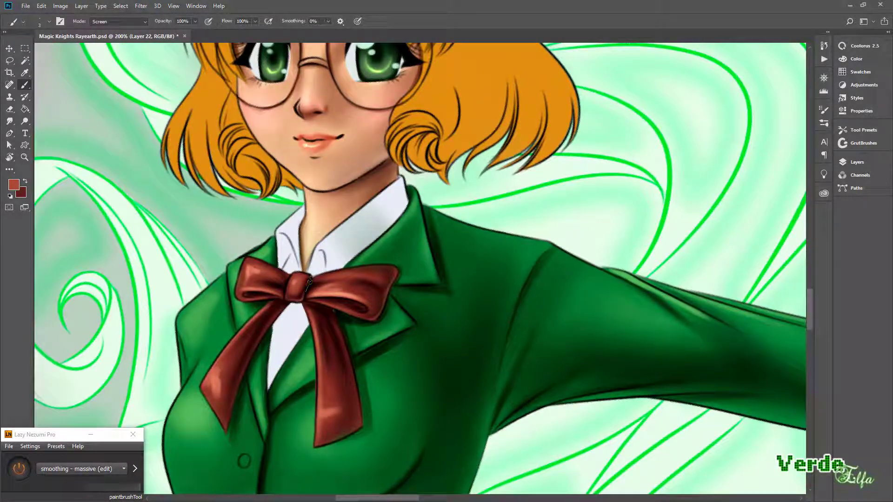
key("r")
key("ctrl+minus")
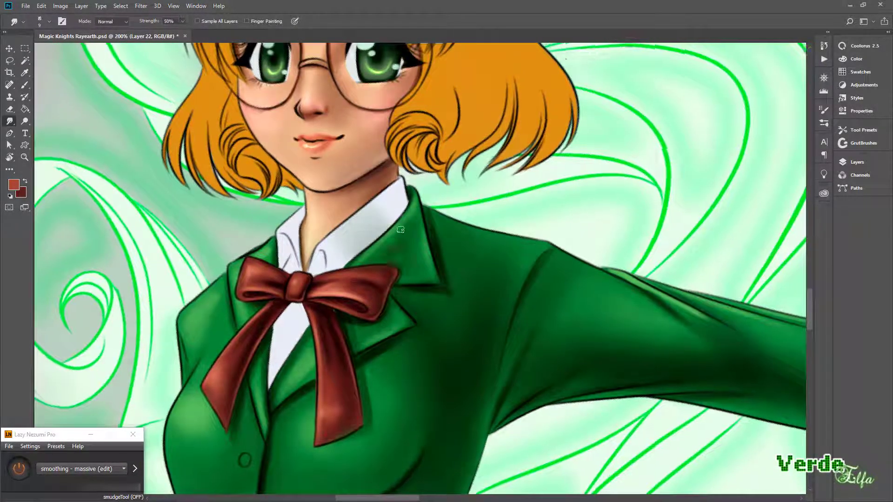
Shade the white shirt collar and cuff with light grey in Multiply mode and blend with the Smudge tool
key("ctrl+minus")
key("F7")
key("e")
key("F7")
key("b")
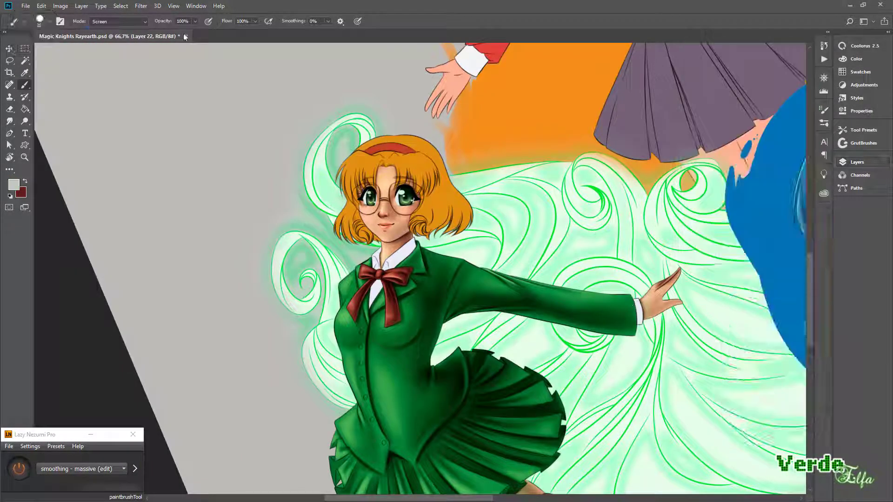
left_click(383, 262, "alt")
mouse_move(375, 296)
left_mouse_down()
mouse_move(255, 206)
mouse_move(323, 180)
left_mouse_up()
key("shift+alt+m")
key("bracketright")
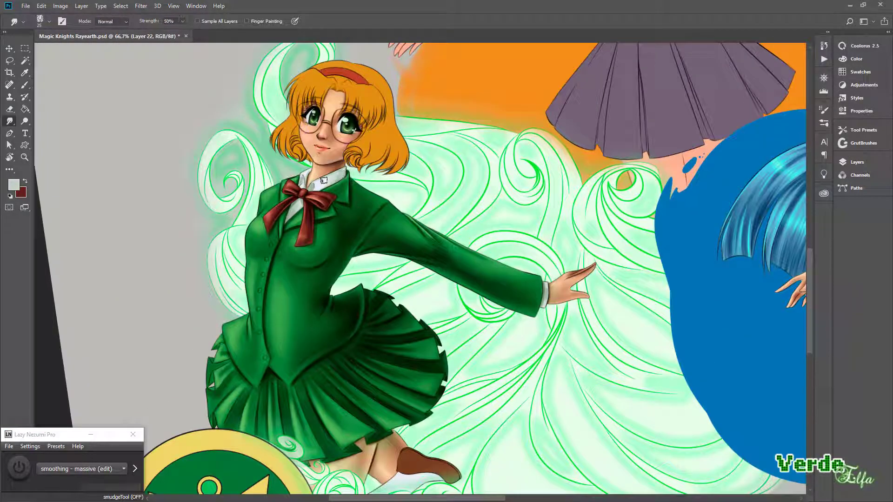
key("r")
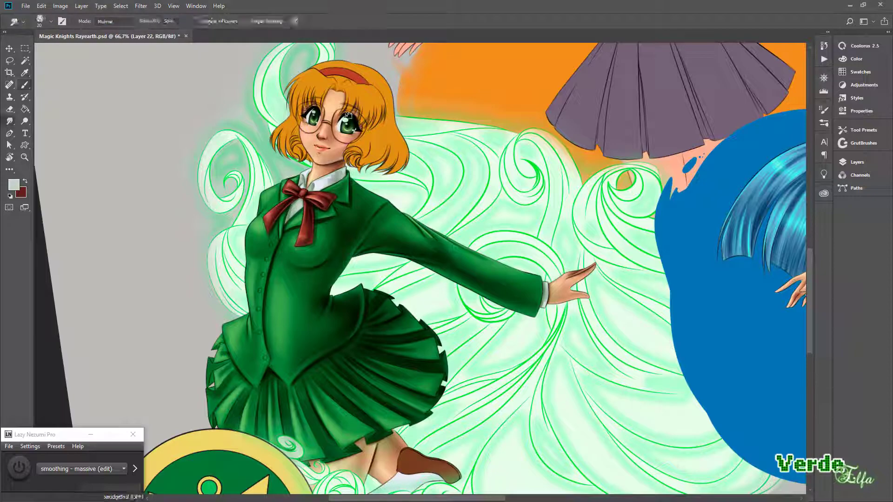
Shade the girl's headband with a red Multiply brush, pick a dark brown colour and open the layer list
left_click(703, 171)
left_click_drag(703, 172, 651, 279)
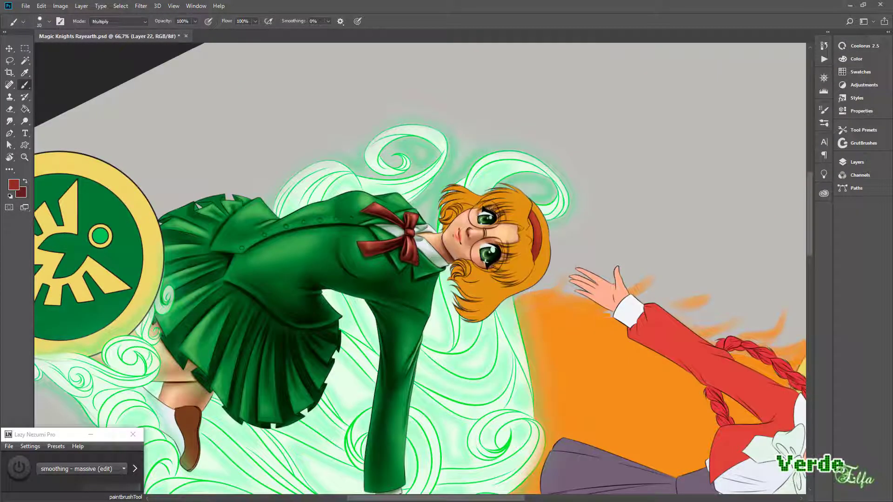
key("b")
key("ctrl+0")
key("ctrl+1")
left_click(859, 49)
left_click(856, 162)
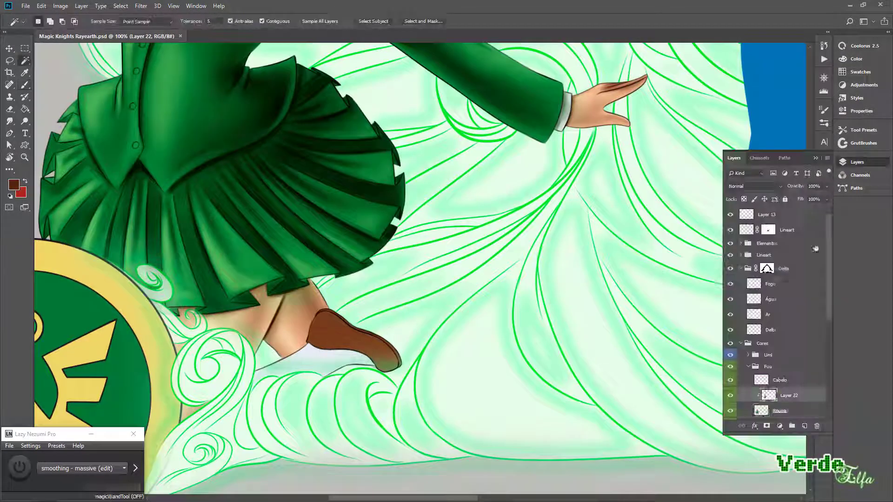
Shade the edges and toe of the brown shoe with dark brown in Multiply mode and smudge the shading smooth
left_click_drag(418, 233, 335, 309)
left_click_drag(353, 367, 345, 408)
key("shift+alt+m")
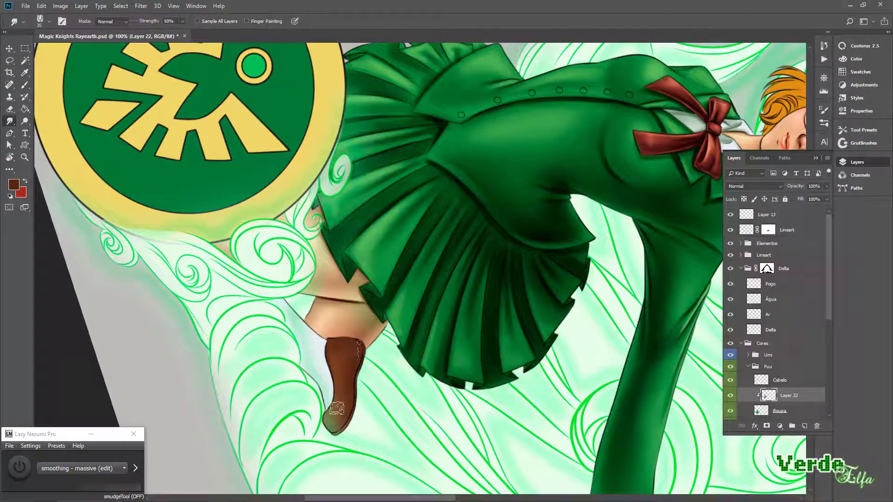
left_click_drag(365, 337, 358, 357)
key("bracketleft")
key("bracketleft")
key("bracketleft")
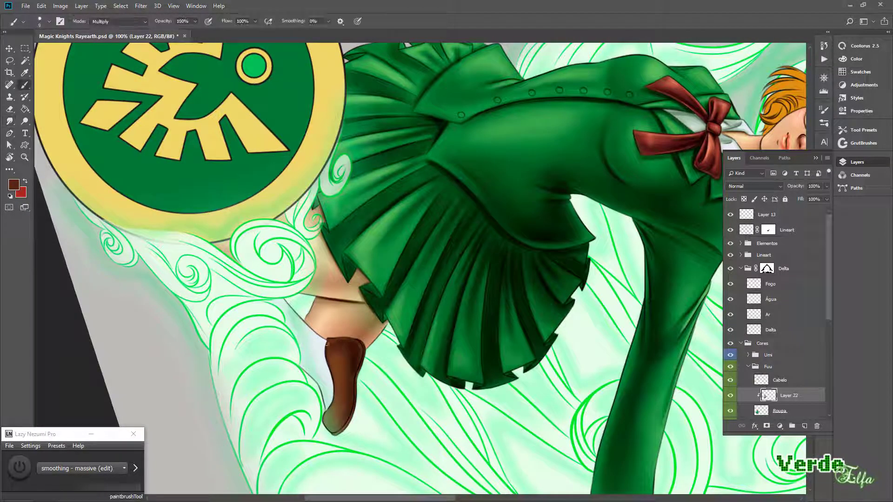
left_click_drag(329, 425, 337, 432)
Switch to the Roupa layer and shade the edge of the white sock with a muted grey-green Normal-mode brush
key("r")
scroll(358, 352, "down", 2)
scroll(260, 177, "up", 2)
key("alt+bracketleft")
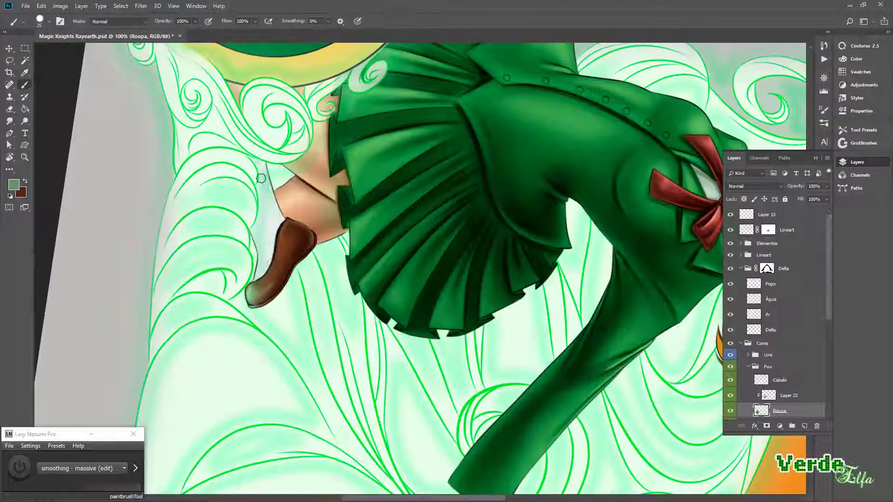
mouse_move(267, 168)
left_mouse_down()
mouse_move(279, 274)
mouse_move(273, 223)
left_mouse_up()
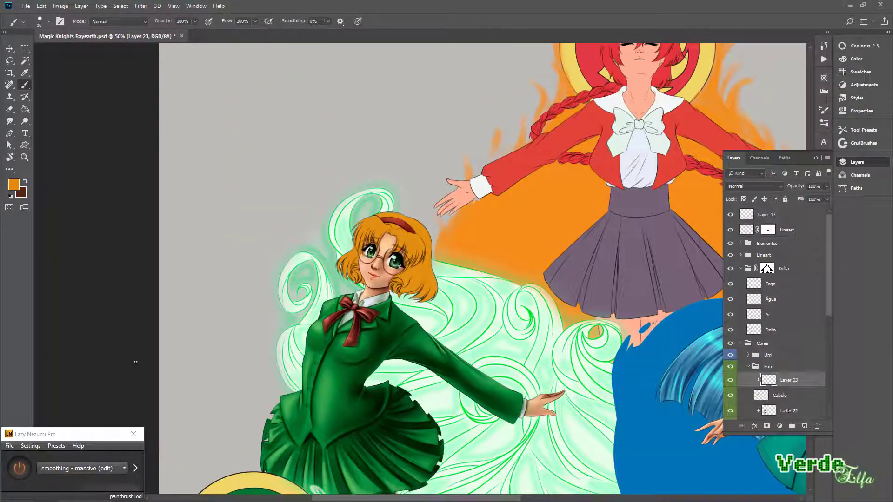
Turn on Lazy Nezumi stroke smoothing and paint fine orange-brown strands on the crown around the headband on Layer 23
key("F7")
left_click(19, 469)
key("bracketleft")
key("bracketleft")
key("bracketleft")
key("bracketleft")
key("bracketleft")
key("bracketleft")
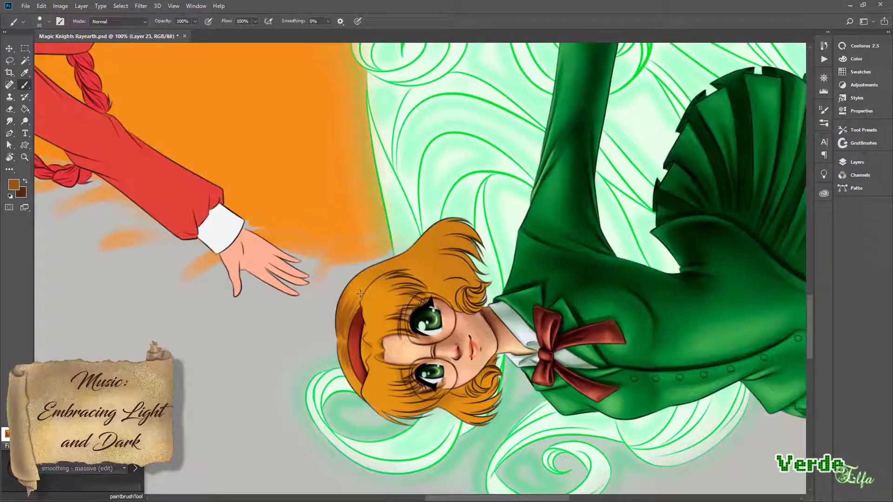
key("ctrl+plus")
key("bracketleft")
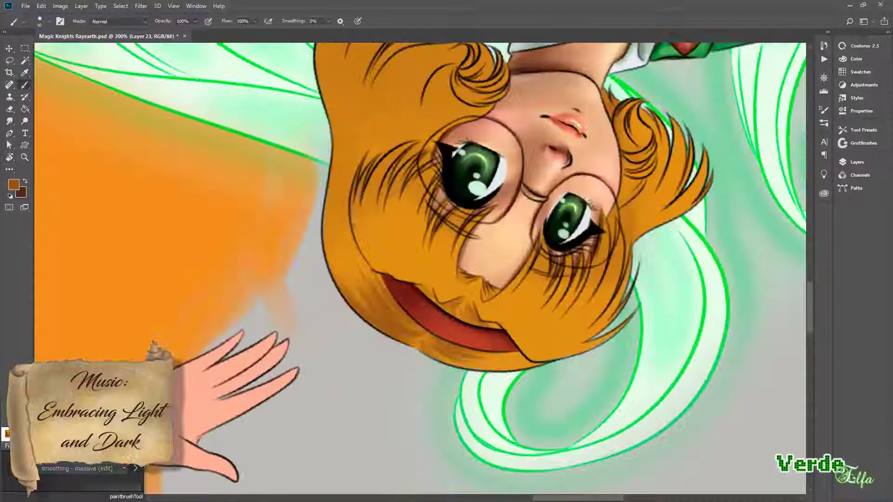
mouse_move(367, 149)
left_mouse_down()
mouse_move(409, 205)
mouse_move(437, 216)
mouse_move(444, 253)
left_mouse_up()
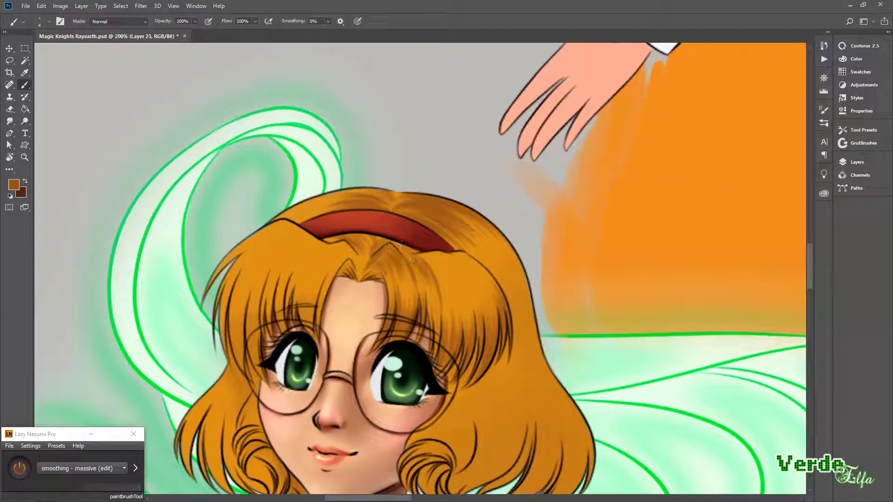
Paint fine orange-brown strands through the fringe on both sides of the parting, following the hair's flow
left_click_drag(433, 251, 446, 291)
left_click_drag(470, 253, 481, 295)
mouse_move(326, 279)
left_mouse_down()
mouse_move(350, 245)
mouse_move(301, 346)
left_mouse_up()
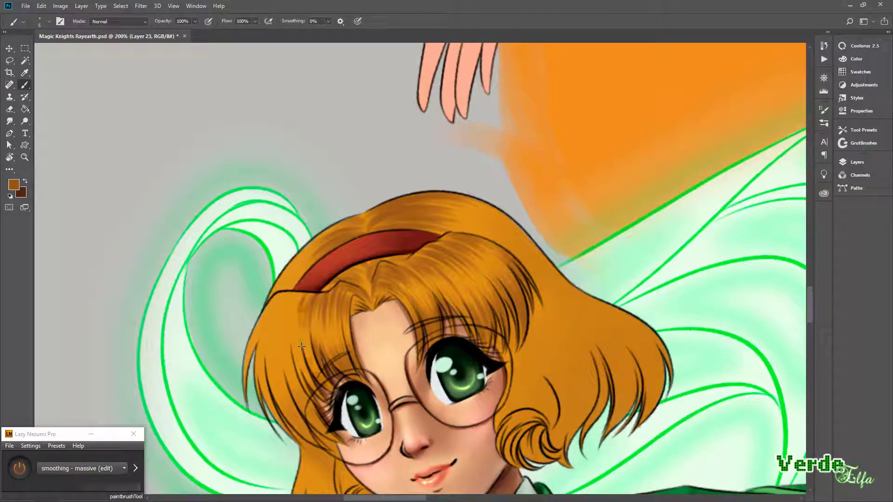
left_click_drag(291, 294, 284, 354)
mouse_move(277, 297)
left_mouse_down()
mouse_move(286, 377)
mouse_move(418, 419)
mouse_move(298, 339)
mouse_move(326, 461)
left_mouse_up()
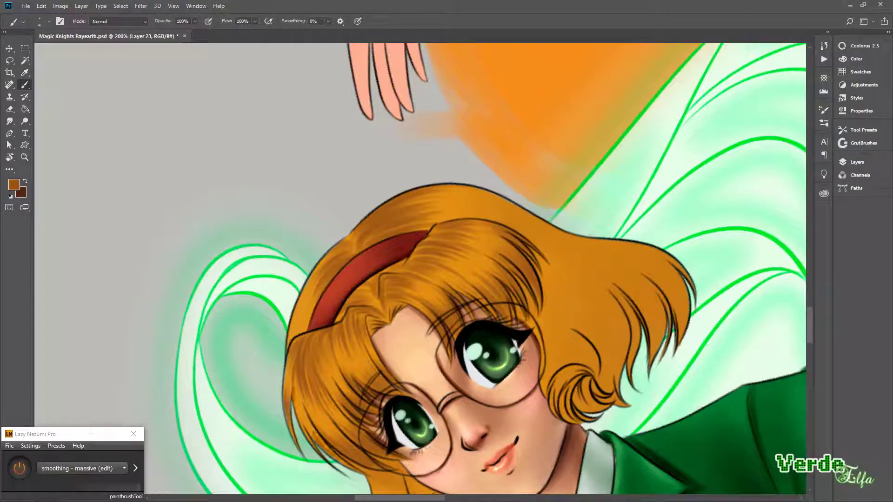
Add thin orange-brown strands to the outer edge of the fringe and the curled side lock below it
left_click_drag(320, 354, 315, 339)
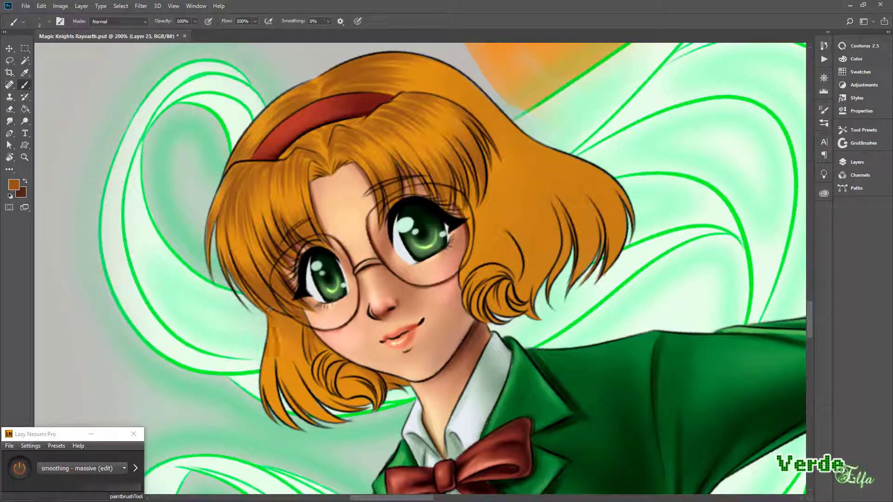
left_click_drag(269, 308, 298, 427)
mouse_move(263, 372)
left_mouse_down()
mouse_move(279, 354)
mouse_move(588, 274)
left_mouse_up()
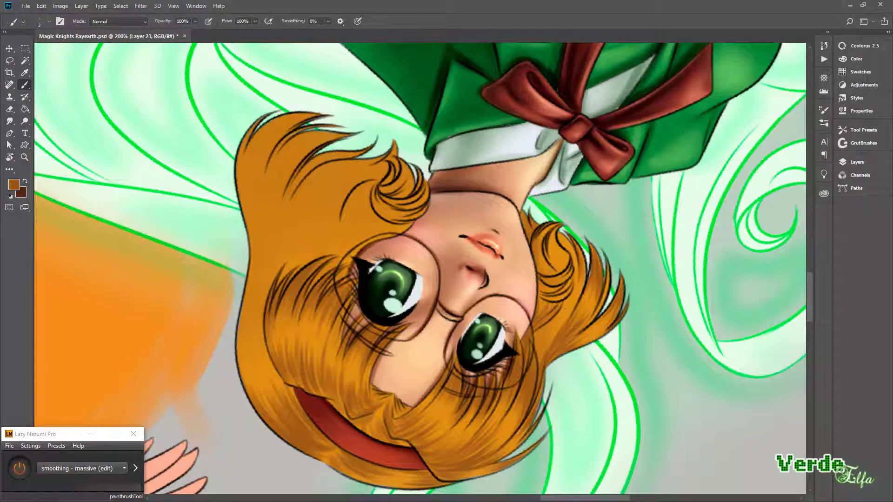
Paint brown strands along the back hair beside the fringe and around the large curl next to the cheek
mouse_move(546, 352)
left_mouse_down()
mouse_move(569, 251)
mouse_move(574, 271)
mouse_move(367, 376)
mouse_move(344, 402)
mouse_move(296, 288)
mouse_move(307, 297)
mouse_move(293, 339)
left_mouse_up()
mouse_move(316, 297)
left_mouse_down()
mouse_move(304, 341)
mouse_move(419, 232)
left_mouse_up()
left_click_drag(418, 232, 504, 174)
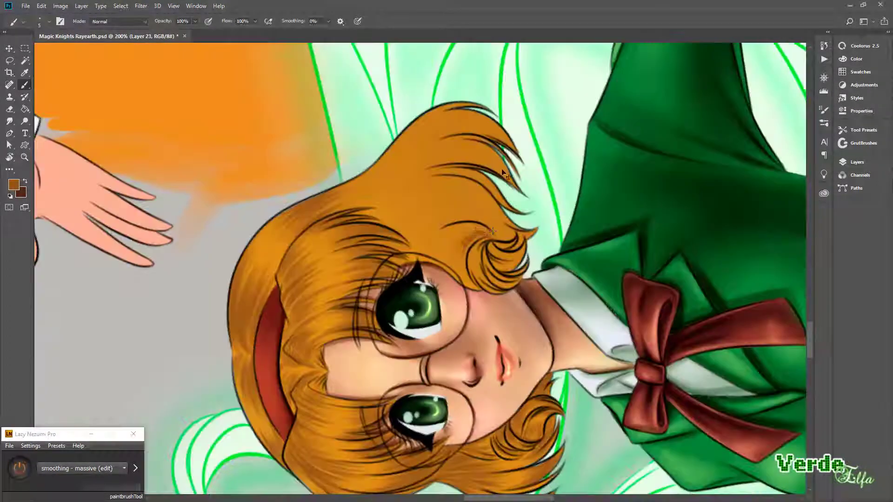
mouse_move(491, 231)
left_mouse_down()
mouse_move(430, 235)
mouse_move(453, 262)
mouse_move(418, 298)
mouse_move(450, 239)
left_mouse_up()
left_click_drag(465, 196, 483, 242)
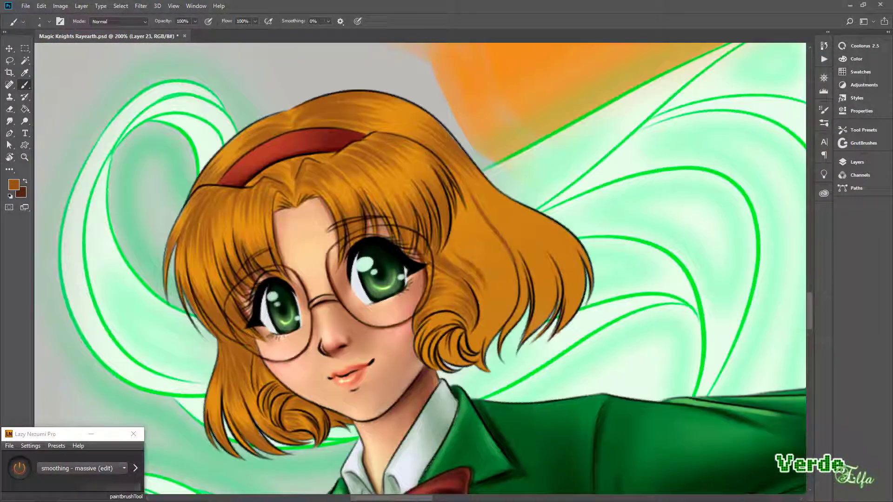
mouse_move(488, 182)
left_mouse_down()
mouse_move(458, 230)
mouse_move(463, 265)
left_mouse_up()
mouse_move(462, 265)
left_mouse_down()
mouse_move(484, 223)
mouse_move(455, 309)
left_mouse_up()
left_click_drag(452, 209, 470, 242)
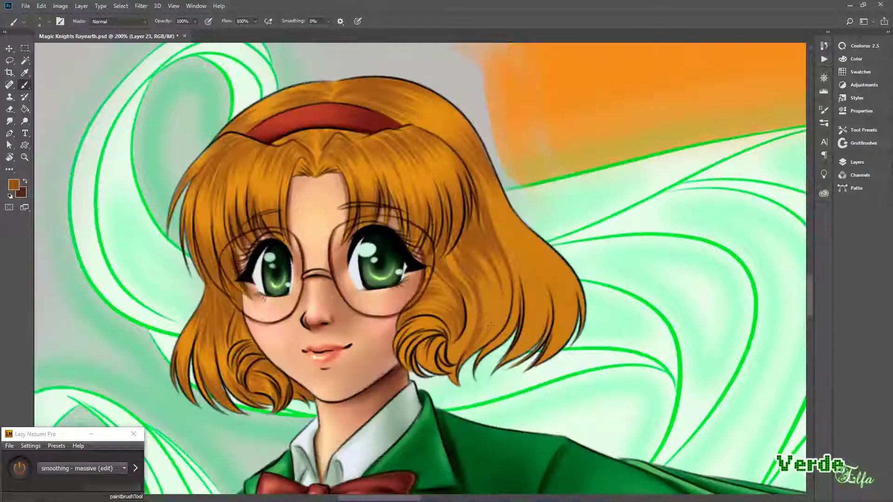
Paint fine brown strands through the inner locks between the large cheek curl and the outer hair
left_click_drag(495, 302, 489, 337)
left_click_drag(474, 283, 464, 311)
mouse_move(469, 336)
left_mouse_down()
mouse_move(455, 378)
mouse_move(446, 325)
mouse_move(470, 346)
left_mouse_up()
left_click_drag(489, 291, 455, 305)
mouse_move(465, 309)
left_mouse_down()
mouse_move(452, 344)
mouse_move(502, 232)
left_mouse_up()
mouse_move(507, 209)
left_mouse_down()
mouse_move(517, 287)
mouse_move(532, 300)
left_mouse_up()
left_click_drag(511, 253, 532, 333)
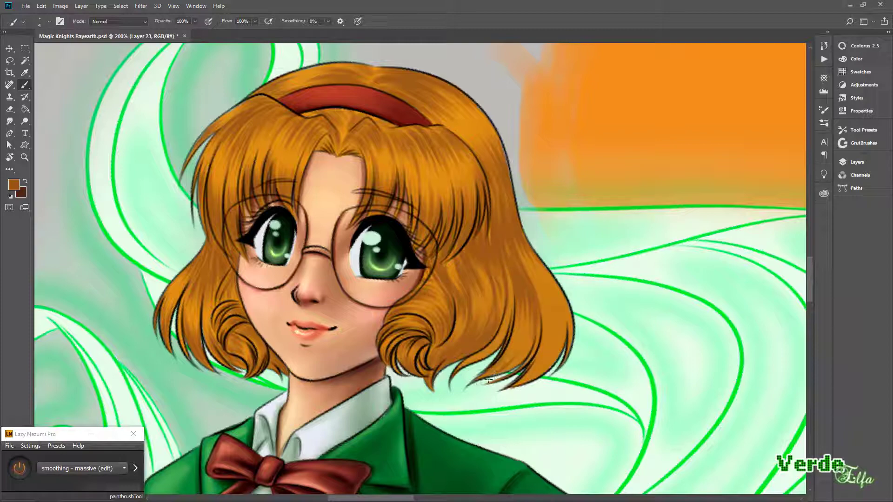
Extend the brown strand texture over the outer locks down to the hair tips and the outer edge
left_click_drag(512, 274, 507, 326)
mouse_move(521, 247)
left_mouse_down()
mouse_move(546, 297)
mouse_move(560, 295)
left_mouse_up()
left_click_drag(523, 344, 544, 381)
left_click_drag(537, 290, 539, 311)
left_click_drag(526, 325, 562, 384)
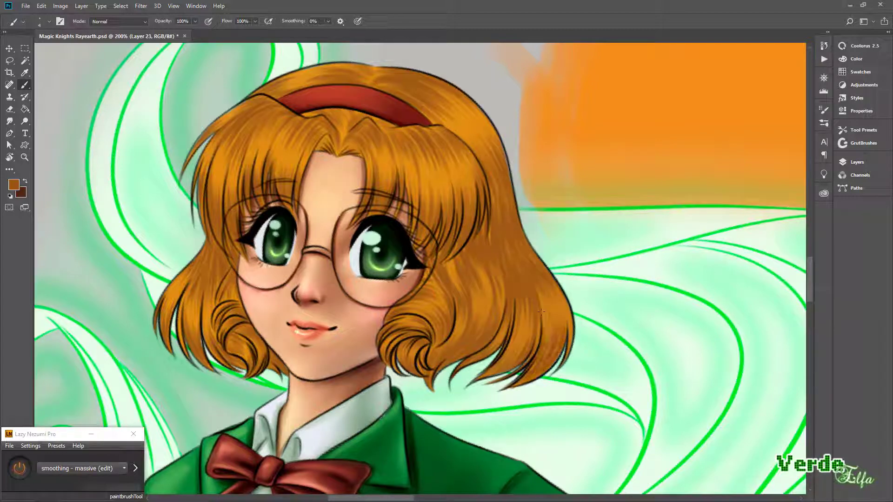
left_click_drag(558, 313, 572, 356)
Set the brush to Multiply mode and darken the strands in and around the large curl beside the cheek
key("shift+alt+m")
left_click_drag(440, 228, 459, 313)
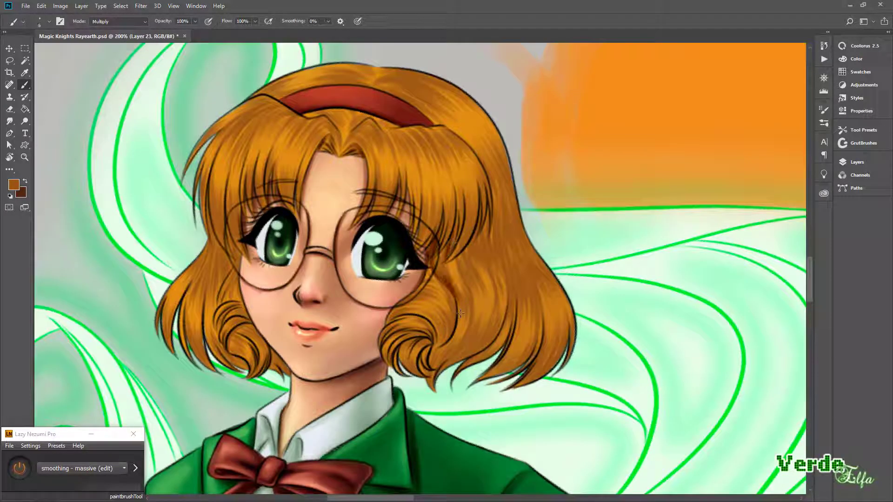
mouse_move(439, 359)
left_mouse_down()
mouse_move(455, 317)
mouse_move(432, 267)
left_mouse_up()
left_click_drag(604, 186, 558, 116)
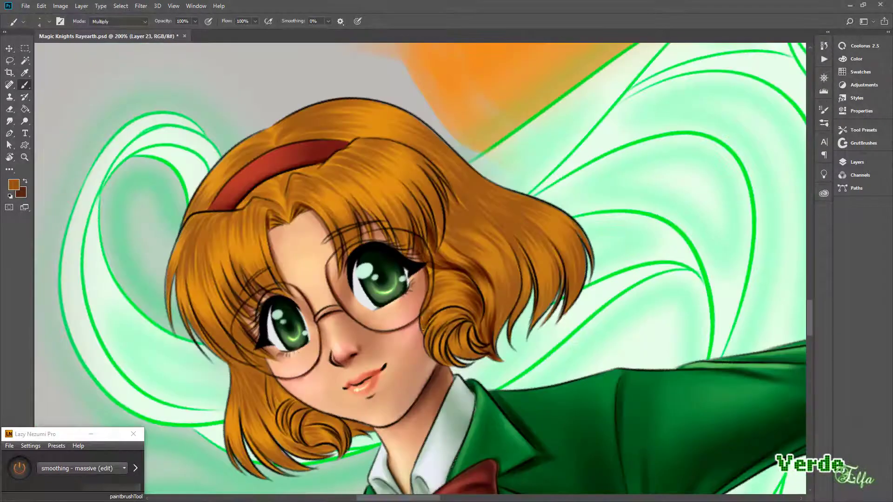
left_click_drag(437, 326, 444, 269)
mouse_move(470, 356)
left_mouse_down()
mouse_move(447, 313)
mouse_move(465, 311)
left_mouse_up()
left_click_drag(464, 325, 424, 366)
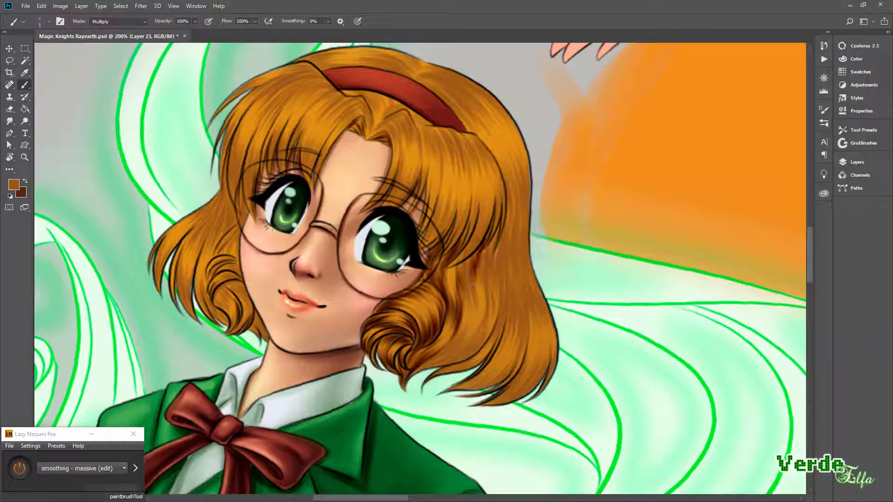
Darken the locks beneath the fringe and behind the large curl with Multiply strokes
left_click_drag(483, 251, 467, 291)
left_click_drag(455, 269, 445, 289)
left_click_drag(488, 260, 465, 209)
left_click_drag(507, 302, 472, 358)
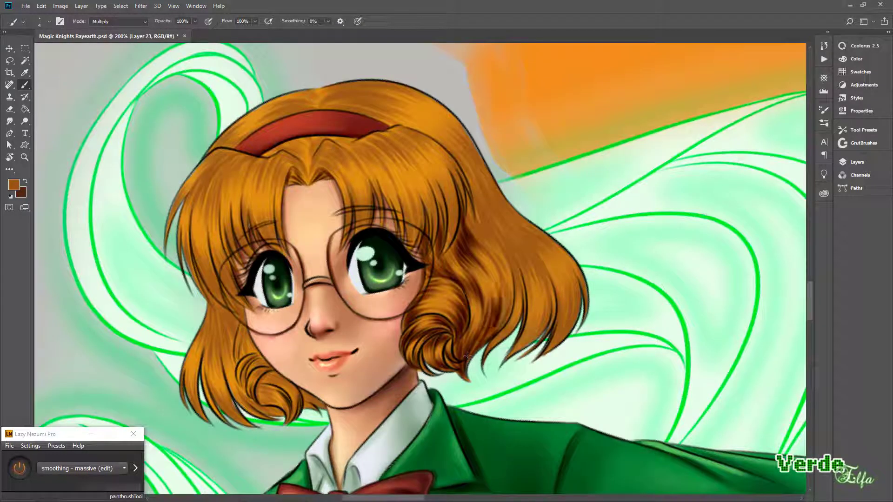
left_click_drag(504, 265, 483, 342)
left_click_drag(465, 210, 489, 252)
mouse_move(493, 219)
left_mouse_down()
mouse_move(483, 288)
mouse_move(530, 311)
left_mouse_up()
left_click_drag(490, 353, 474, 360)
Shade the outer locks, hair tips and the back hair beside the fringe with Multiply strokes
left_click_drag(516, 279, 509, 312)
left_click_drag(507, 328, 469, 385)
left_click_drag(532, 300, 525, 328)
left_click_drag(523, 353, 483, 379)
left_click_drag(553, 337, 507, 395)
left_click_drag(530, 242, 521, 293)
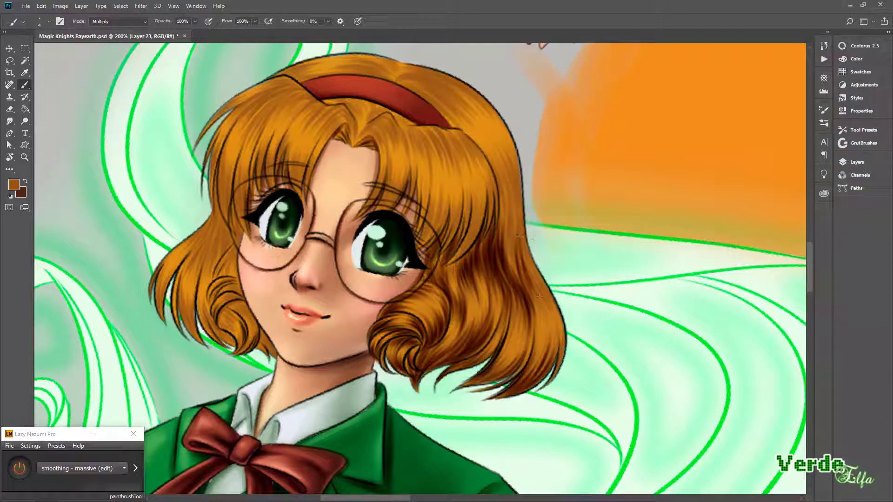
left_click_drag(523, 223, 539, 281)
left_click_drag(523, 198, 509, 279)
Add Multiply shadows to the hair around the headband, at the parting and along the fringe edge
left_click_drag(291, 272, 284, 326)
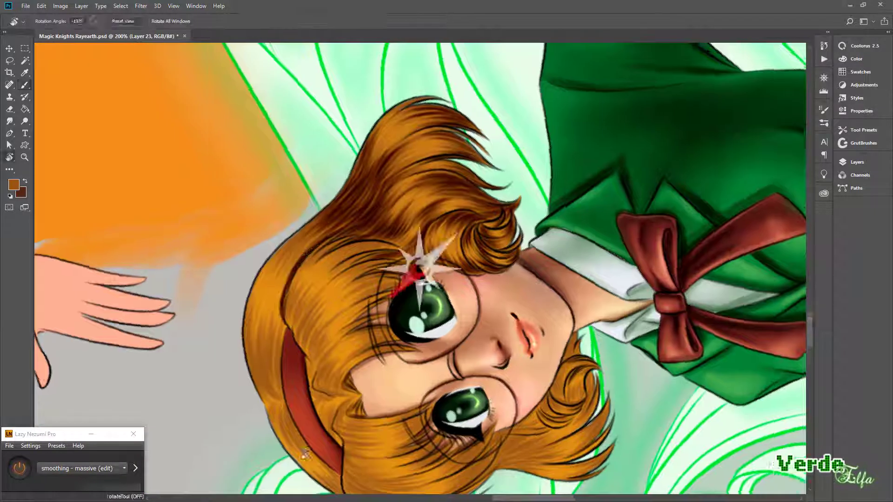
left_click_drag(239, 233, 211, 279)
key("Escape")
left_click_drag(279, 181, 237, 218)
left_click_drag(321, 166, 261, 188)
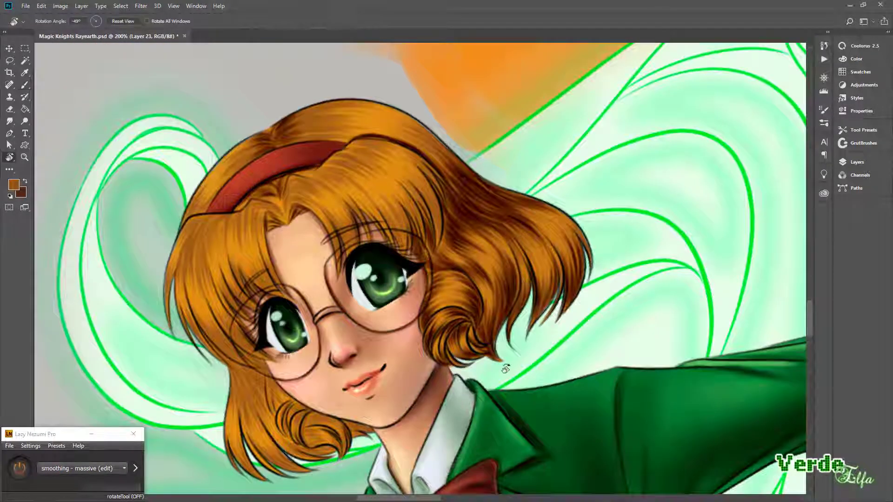
left_click_drag(374, 189, 358, 218)
left_click_drag(393, 177, 372, 212)
mouse_move(416, 181)
left_mouse_down()
mouse_move(388, 207)
mouse_move(413, 246)
left_mouse_up()
left_click_drag(446, 209, 415, 250)
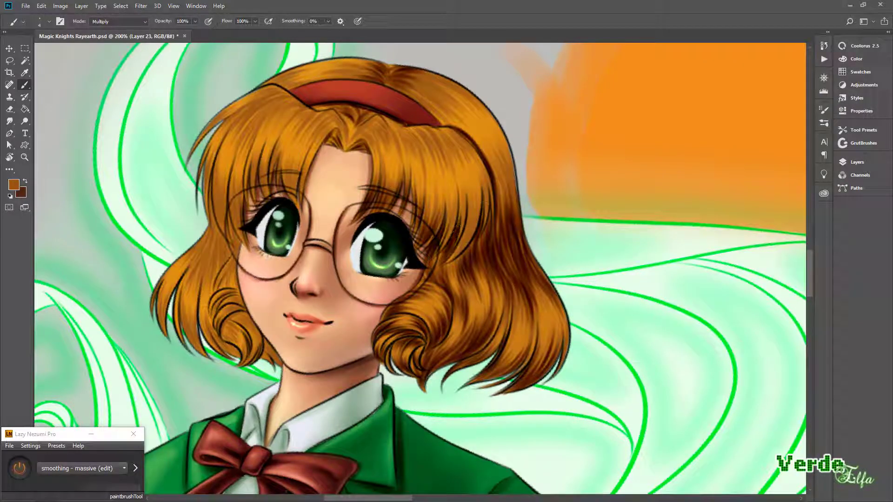
mouse_move(460, 195)
left_mouse_down()
mouse_move(437, 244)
mouse_move(449, 263)
left_mouse_up()
Deepen the shadows in the fringe and in the locks and small curl on the opposite side of the face
mouse_move(304, 160)
left_mouse_down()
mouse_move(279, 202)
mouse_move(232, 242)
left_mouse_up()
mouse_move(230, 195)
left_mouse_down()
mouse_move(216, 241)
mouse_move(242, 319)
left_mouse_up()
left_click_drag(241, 297, 455, 200)
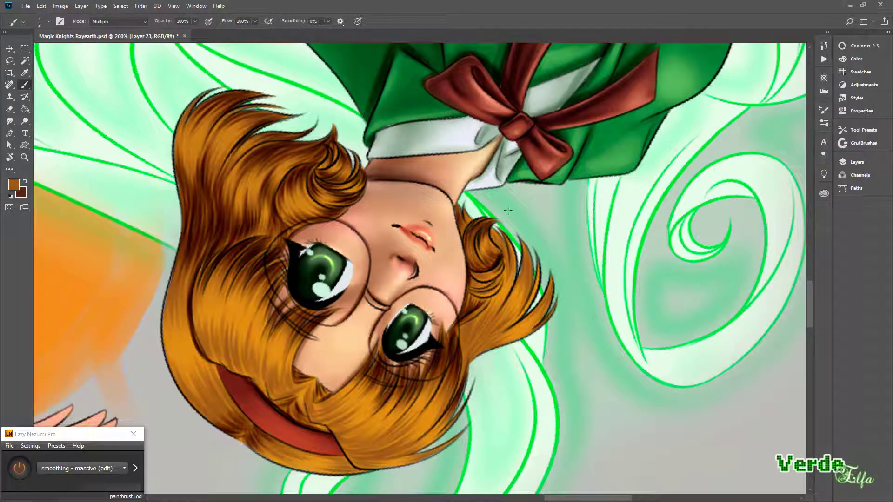
mouse_move(507, 211)
left_mouse_down()
mouse_move(354, 140)
mouse_move(261, 261)
left_mouse_up()
left_click_drag(348, 209, 334, 268)
left_click_drag(372, 310, 347, 337)
left_click_drag(356, 283, 325, 342)
left_click_drag(333, 223, 293, 328)
left_click_drag(331, 212, 314, 258)
left_click_drag(353, 167, 309, 256)
Hide Layer 23 and touch up the hair tips on the Cabelo layer using a Normal brush with the sampled base orange
key("x")
key("F7")
key("ctrl+comma")
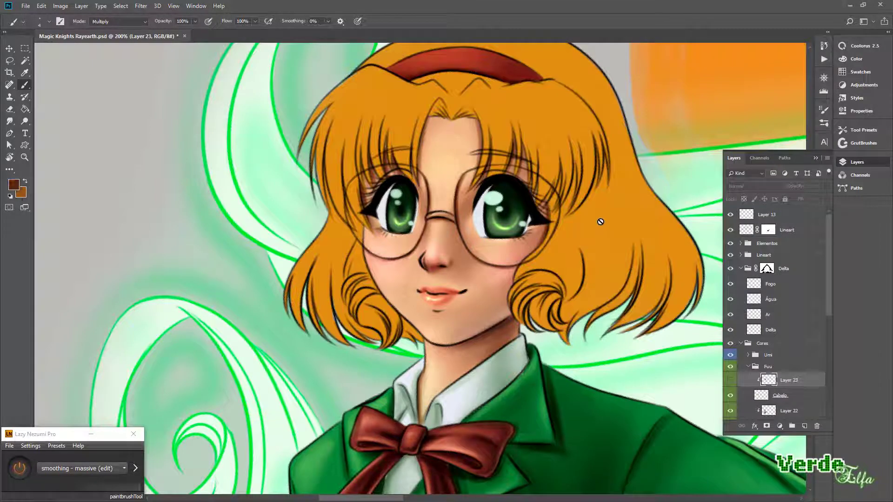
left_click(779, 395)
left_click(119, 21)
left_click(107, 30)
left_click(600, 221, "alt")
scroll(405, 121, "up", 2)
left_click_drag(654, 375, 226, 242)
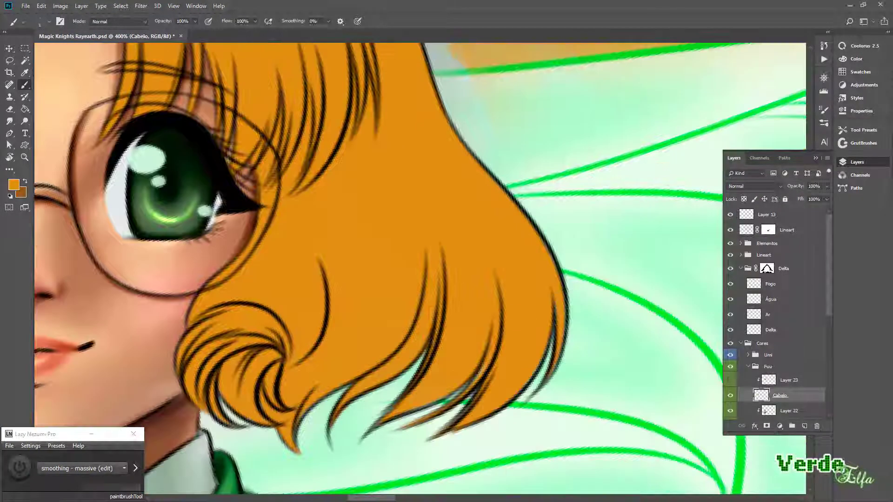
left_click_drag(410, 397, 697, 484)
scroll(418, 279, "down", 2)
Choose the golden yellow EDBD51 and paint highlight strands on the fringe on a new layer above Layer 23
key("r")
left_click(789, 380)
left_click(855, 45)
key("Escape")
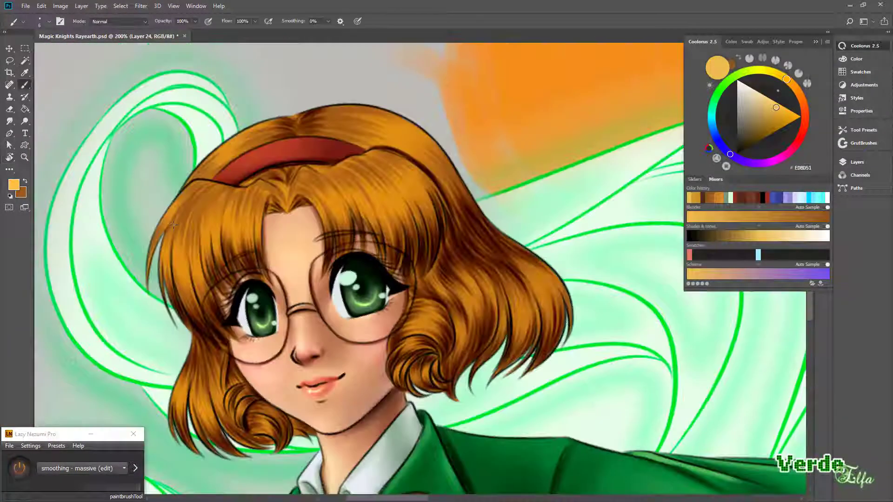
key("b")
mouse_move(272, 185)
left_mouse_down()
mouse_move(233, 205)
mouse_move(204, 210)
mouse_move(186, 200)
left_mouse_up()
mouse_move(196, 205)
left_mouse_down()
mouse_move(388, 225)
mouse_move(419, 218)
mouse_move(465, 242)
mouse_move(372, 191)
left_mouse_up()
Deepen the overall hair shadows on Layer 23 with a soft brown Multiply brush at 25% flow
key("ctrl+minus")
key("ctrl+minus")
key("r")
key("b")
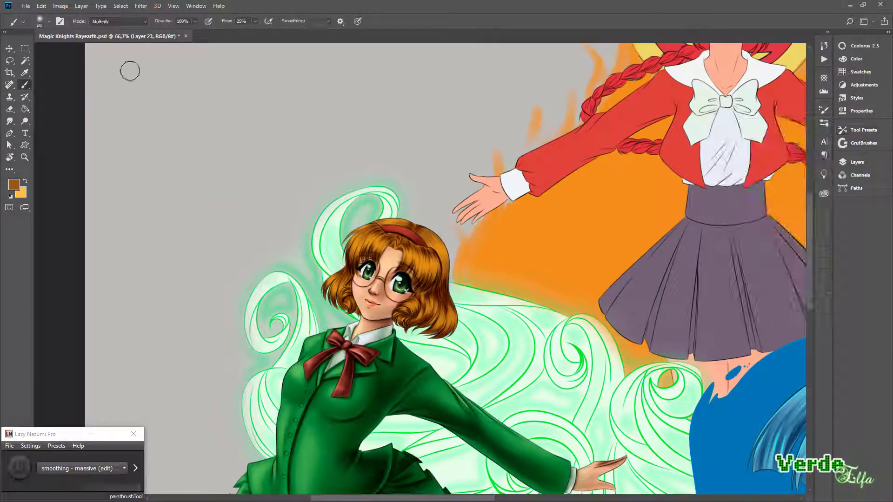
Add Layer 24 above Layer 23 and paint golden highlight strands on the hair around the headband
key("F7")
key("ctrl+shift+alt+n")
scroll(396, 279, "up", 5)
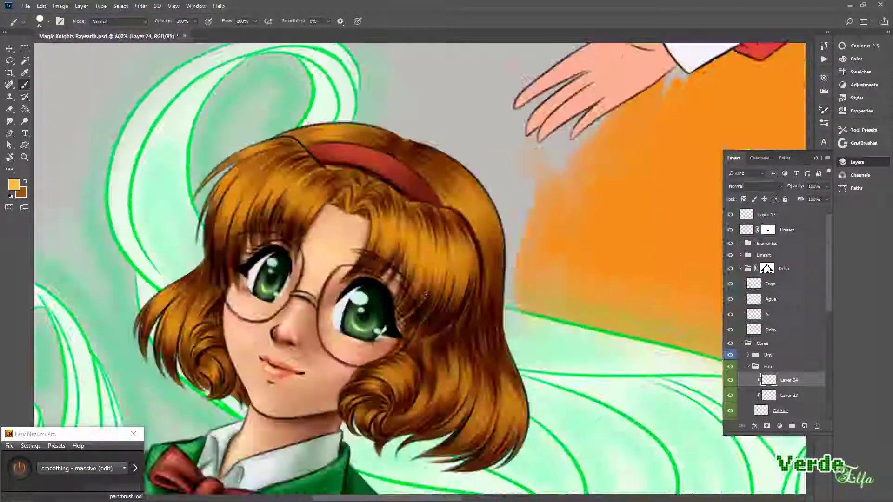
key("x")
mouse_move(302, 307)
left_mouse_down()
mouse_move(344, 279)
mouse_move(396, 274)
mouse_move(419, 233)
left_mouse_up()
left_click_drag(418, 233, 325, 325)
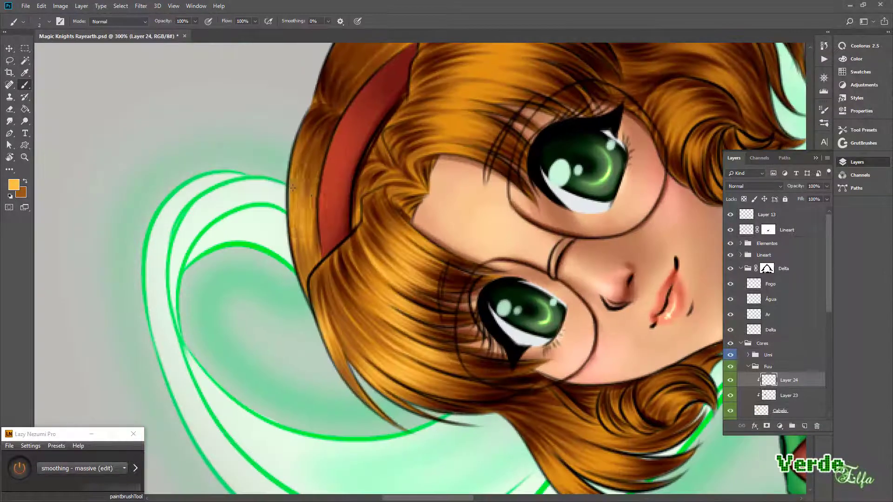
left_click_drag(297, 237, 302, 168)
left_click_drag(325, 326, 279, 233)
left_click_drag(345, 251, 362, 176)
Paint golden highlight strands across the fringe and the crown of the hair
left_click_drag(279, 232, 371, 279)
mouse_move(353, 260)
left_mouse_down()
mouse_move(391, 323)
mouse_move(465, 274)
left_mouse_up()
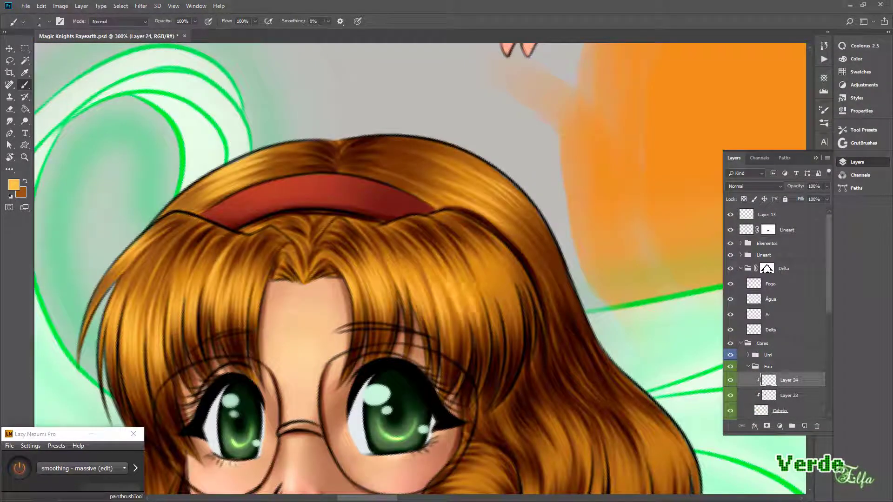
left_click_drag(474, 325, 516, 263)
left_click_drag(465, 302, 516, 130)
left_click_drag(209, 232, 186, 279)
mouse_move(228, 317)
left_mouse_down()
mouse_move(223, 381)
mouse_move(233, 409)
left_mouse_up()
left_click_drag(418, 232, 326, 325)
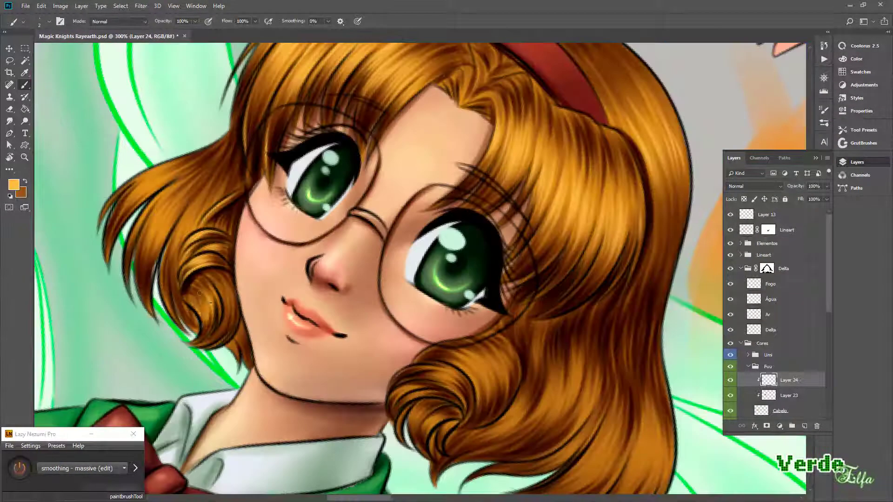
Paint golden highlights on the small curl and the large curl framing the face
left_click_drag(218, 283, 200, 325)
left_click_drag(325, 325, 418, 233)
left_click_drag(214, 269, 200, 330)
left_click_drag(242, 297, 232, 340)
left_click_drag(419, 186, 307, 344)
left_click_drag(419, 232, 396, 260)
left_click_drag(386, 298, 392, 332)
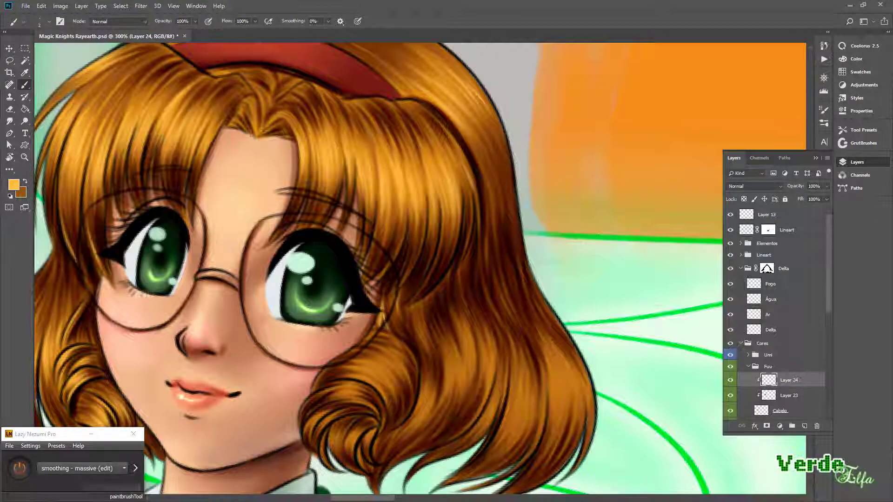
Add golden highlight strands to the outer locks below the fringe and to the hair near the headband
left_click_drag(395, 260, 326, 325)
mouse_move(325, 298)
left_mouse_down()
mouse_move(335, 347)
mouse_move(451, 311)
mouse_move(419, 232)
mouse_move(279, 186)
left_mouse_up()
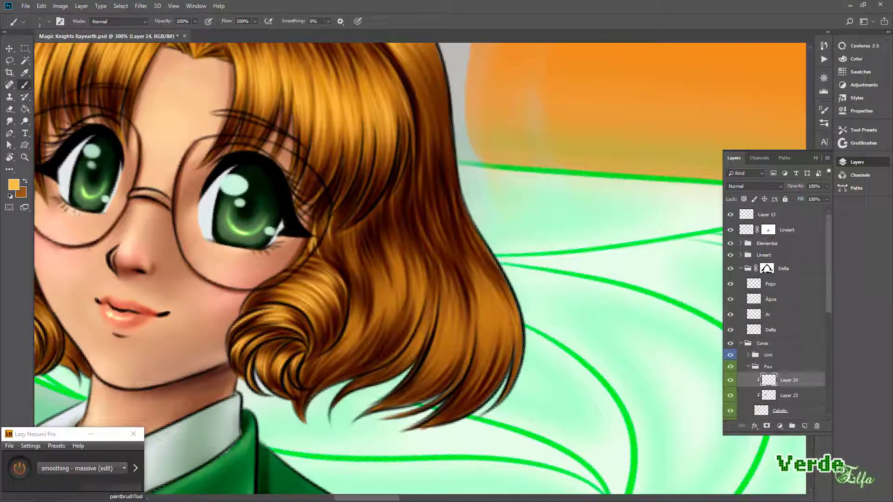
left_click_drag(390, 265, 344, 353)
mouse_move(409, 279)
left_mouse_down()
mouse_move(454, 307)
mouse_move(479, 368)
left_mouse_up()
left_click_drag(488, 302, 502, 357)
key("ctrl+minus")
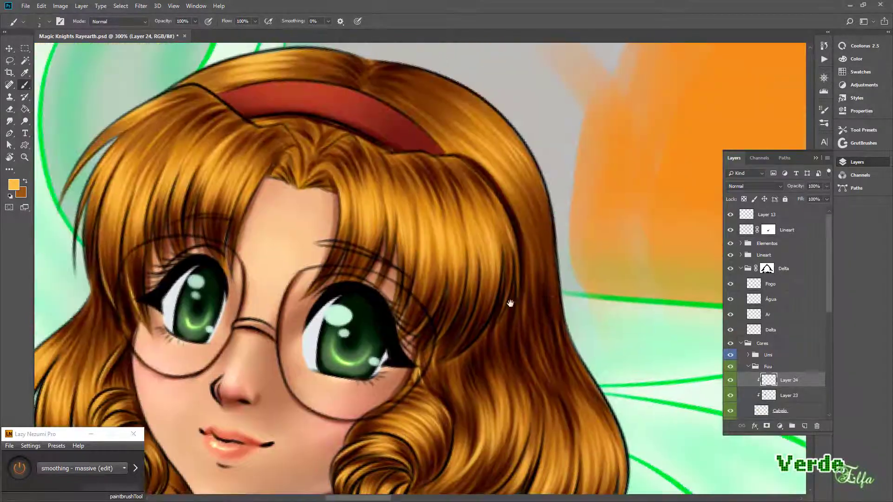
left_click_drag(326, 167, 321, 191)
left_click_drag(265, 140, 246, 191)
Switch the brush to Color Dodge and brighten the hair highlights on Layer 24 at 25% flow
key("F7")
left_click(119, 22)
left_click(107, 125)
key("ctrl+minus")
key("ctrl+minus")
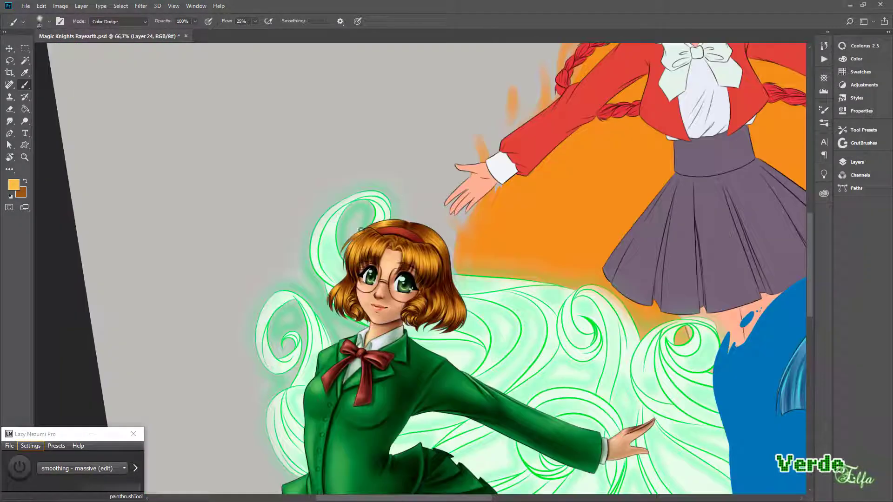
left_click_drag(400, 257, 92, 414)
Create a layer above Pele in the Hikaru group and pick a dusty pink for the skin shading
key("F7")
left_click(804, 426)
left_click(860, 45)
left_click_drag(795, 124, 754, 111)
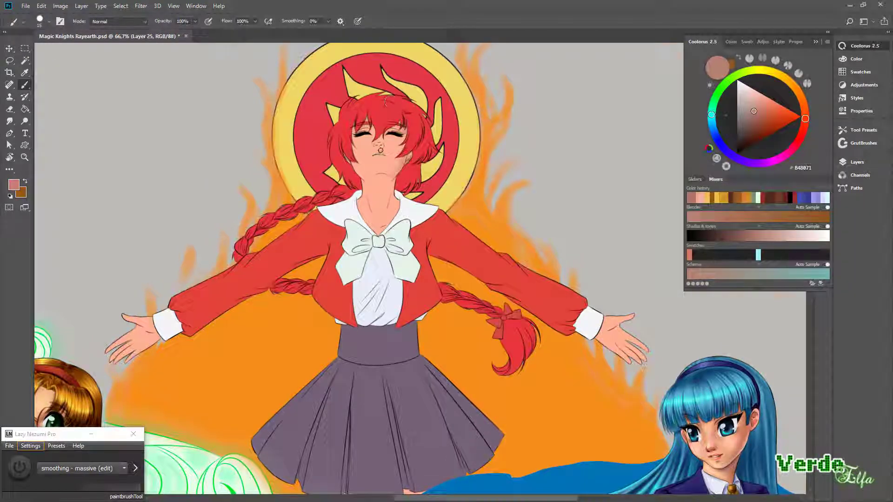
Paint dusty pink shadows on the red-haired girl's face, around the mouth, cheek and chin
key("ctrl+plus")
key("ctrl+plus")
left_click_drag(338, 187, 313, 178)
key("F7")
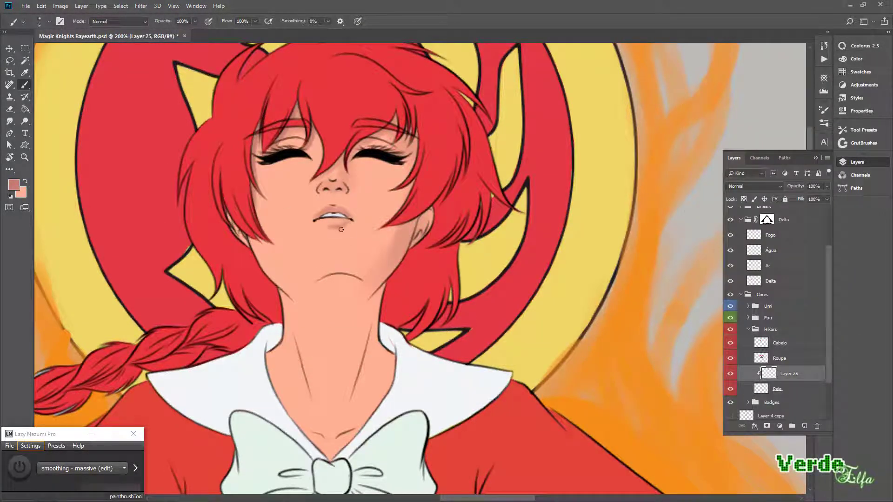
left_click_drag(341, 229, 344, 284)
key("bracketright")
left_click_drag(404, 168, 363, 194)
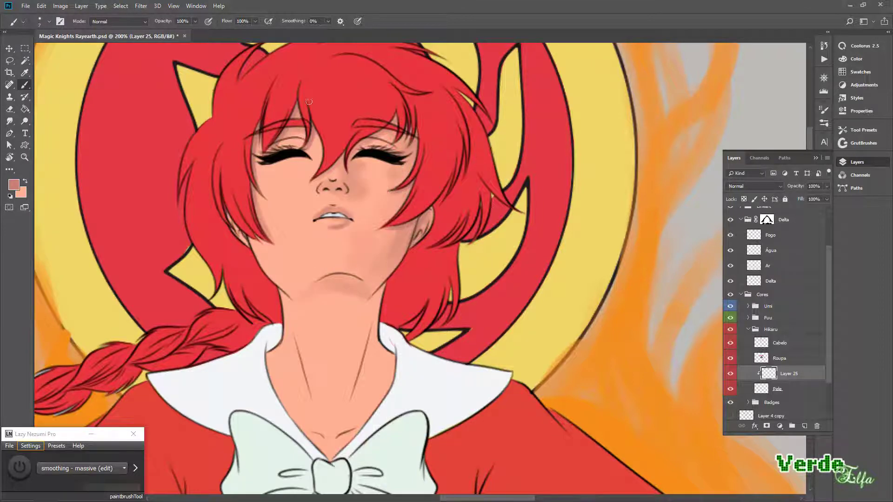
Paint the base shadows on the red-haired girl's neck, hands and legs
key("ctrl+minus")
key("ctrl+minus")
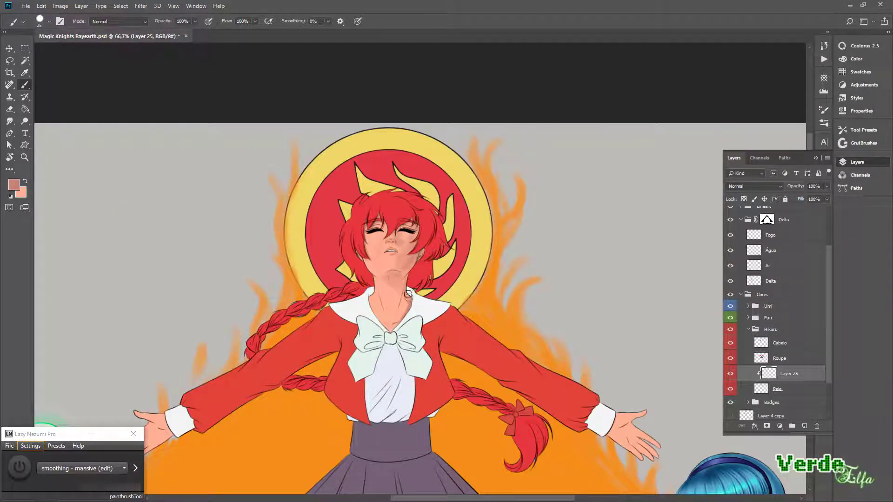
left_click_drag(398, 329, 291, 190)
left_click_drag(470, 260, 407, 351)
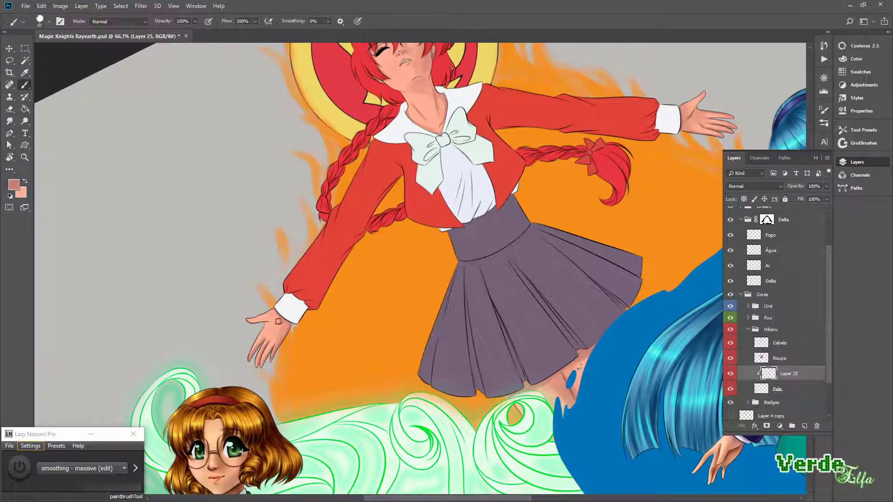
left_click_drag(278, 322, 325, 279)
Blend the skin shadows on the red-haired girl's face, hands and legs with the Smudge tool at 50% strength
key("r")
key("F7")
scroll(371, 228, "up", 2)
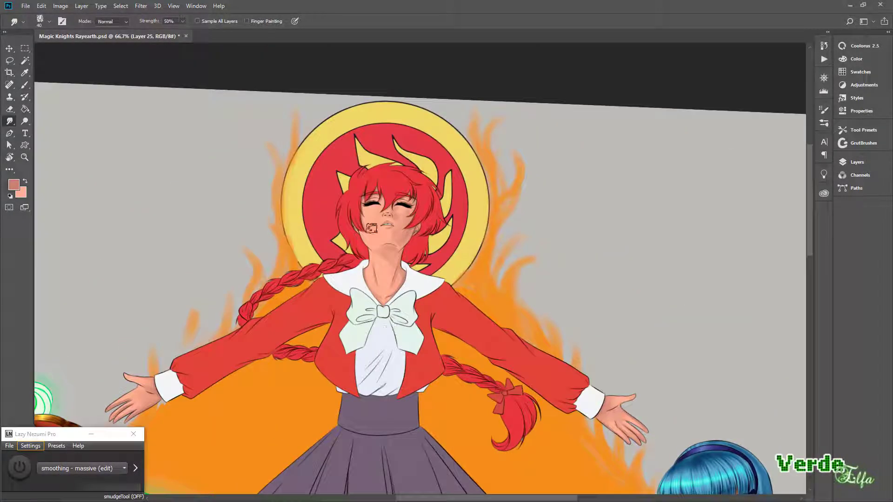
key("r")
mouse_move(401, 245)
left_mouse_down()
mouse_move(480, 382)
mouse_move(488, 347)
left_mouse_up()
key("b")
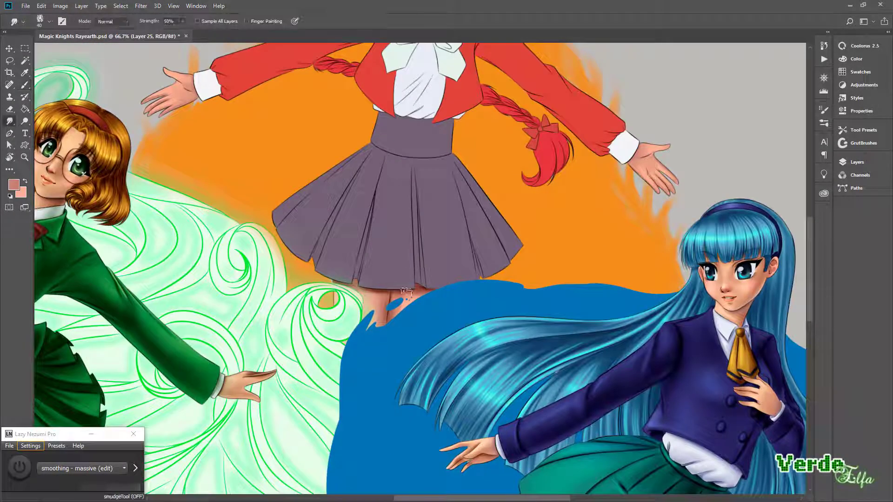
mouse_move(465, 251)
left_mouse_down()
mouse_move(450, 382)
mouse_move(422, 443)
left_mouse_up()
Deepen the shadows on the red-haired girl's face, chin and neck with the brush in Multiply mode
scroll(450, 383, "up", 2)
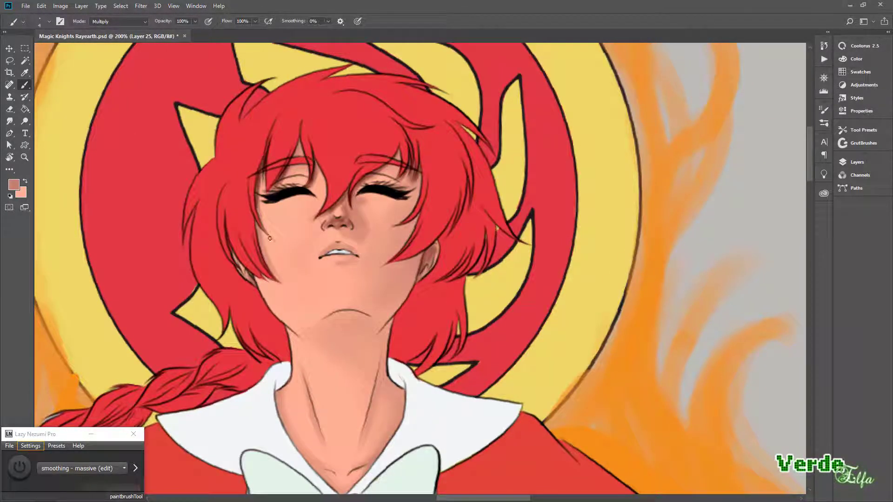
key("ctrl+minus")
mouse_move(413, 263)
left_mouse_down()
mouse_move(383, 323)
mouse_move(372, 309)
left_mouse_up()
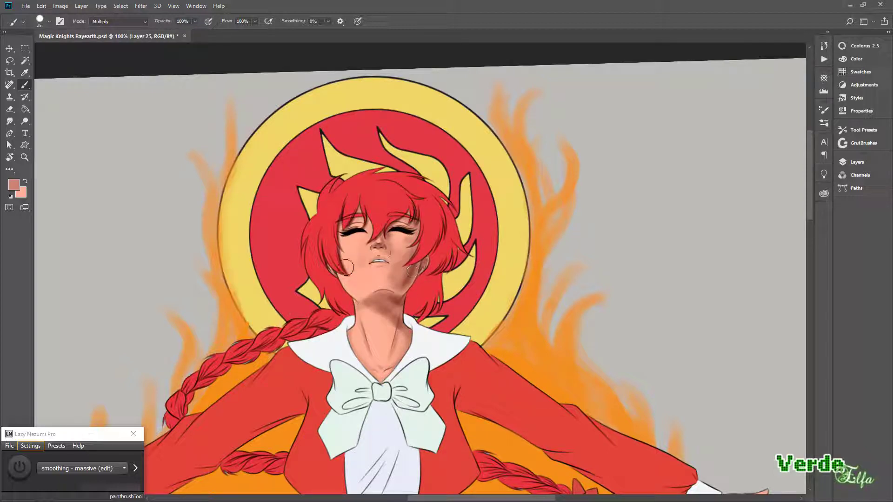
left_click_drag(346, 266, 377, 258)
mouse_move(391, 367)
left_mouse_down()
mouse_move(386, 353)
mouse_move(400, 372)
left_mouse_up()
key("bracketright")
key("bracketright")
key("bracketright")
Darken the skin shadows on the red-haired girl's hands and legs with the brush in Multiply mode
scroll(137, 323, "down", 4)
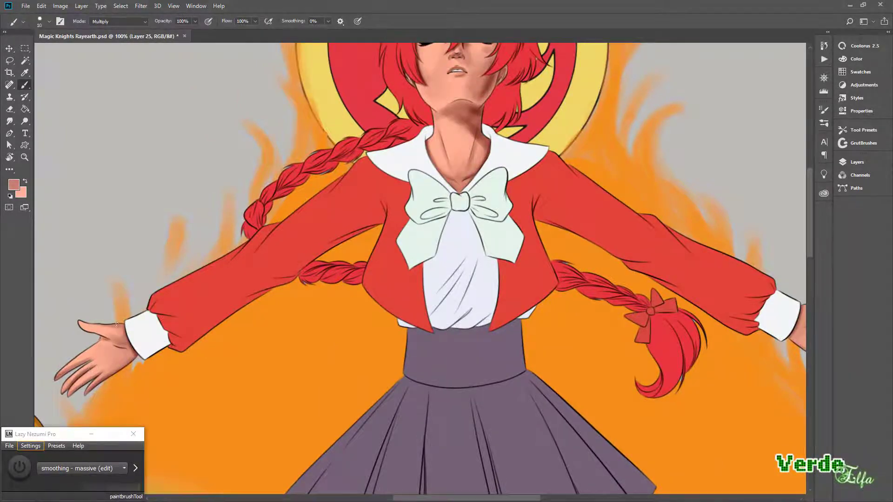
left_click_drag(117, 324, 468, 386)
left_click_drag(460, 437, 454, 400)
key("ctrl+minus")
left_click_drag(453, 400, 389, 207)
Blend the deepened skin shadows on the face and neck with the Smudge tool at 50% strength
key("shift+r")
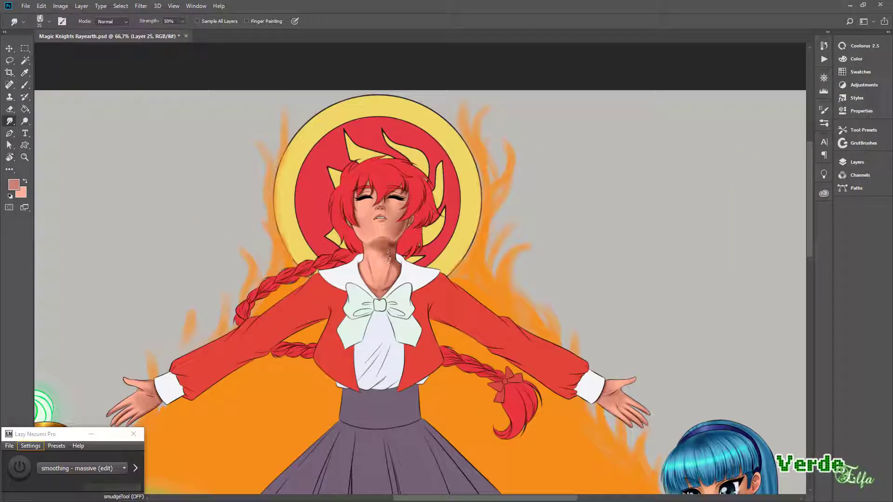
key("ctrl+plus")
key("ctrl+plus")
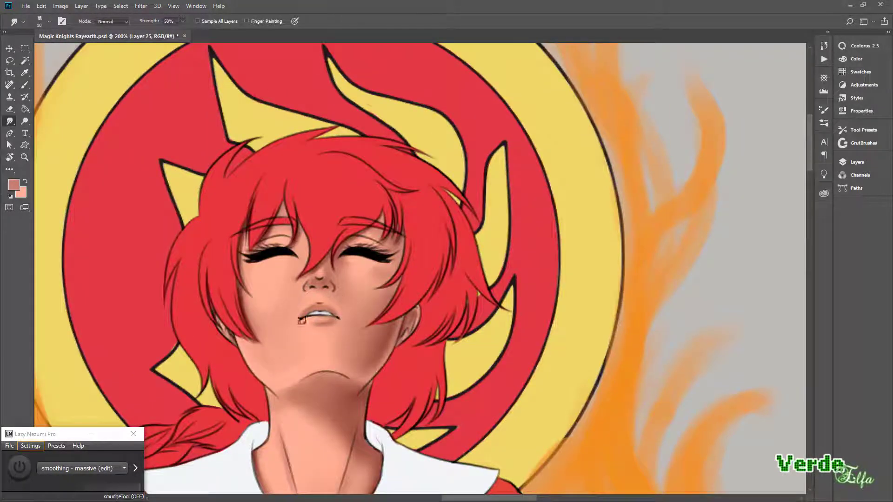
Paint and soften a darker Multiply shadow under the red-haired girl's chin and around her ear
key("b")
left_click_drag(217, 293, 226, 284)
left_click_drag(302, 379, 372, 391)
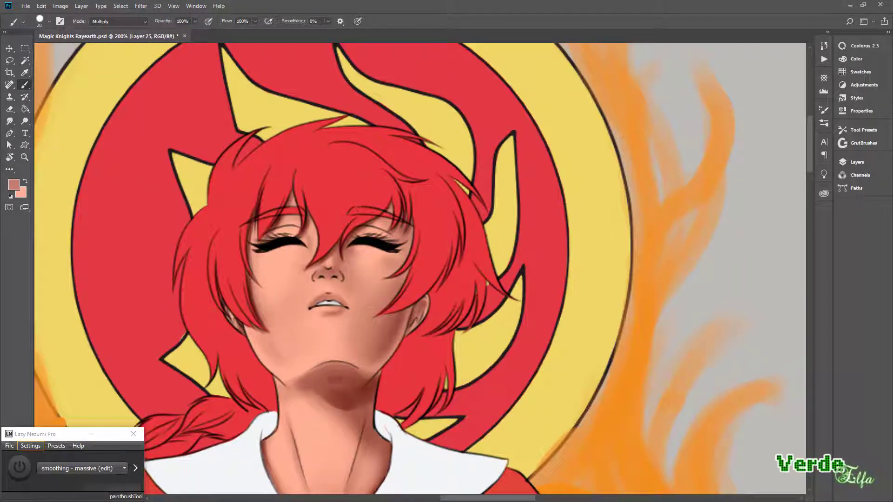
key("r")
Add and blend small Multiply shadows around the red-haired girl's ears, nose, eyes and mouth
key("b")
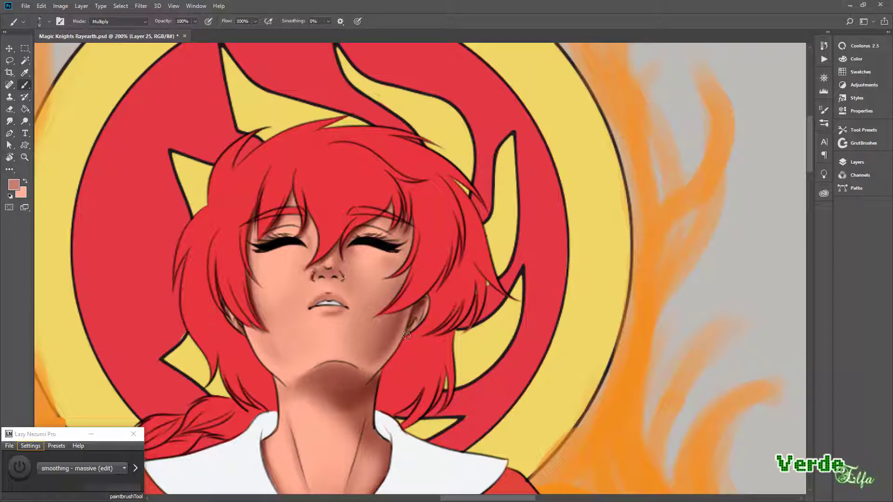
key("r")
key("b")
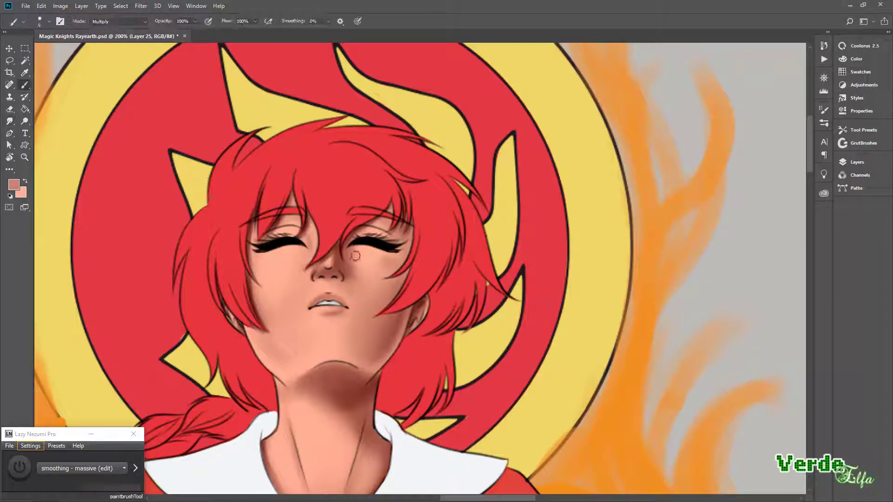
key("r")
key("b")
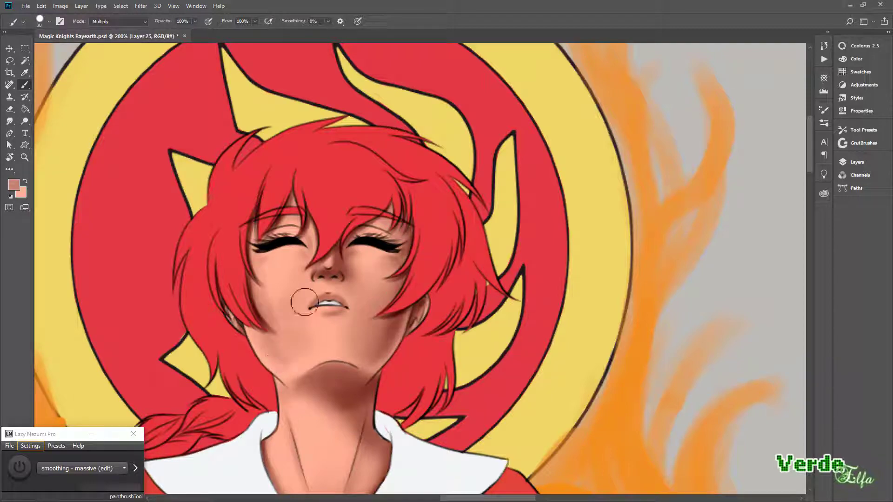
key("r")
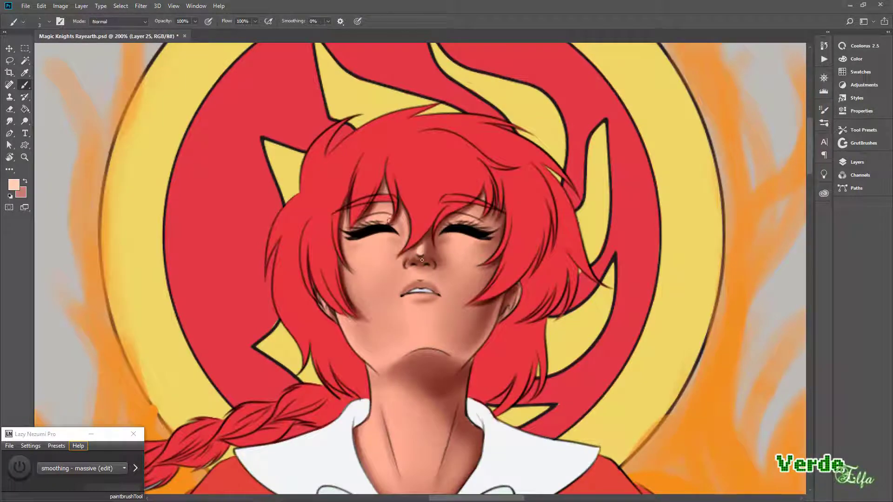
Paint light peach highlights in Normal mode on the red-haired girl's nose, cheek, hands and legs
left_click_drag(367, 265, 377, 291)
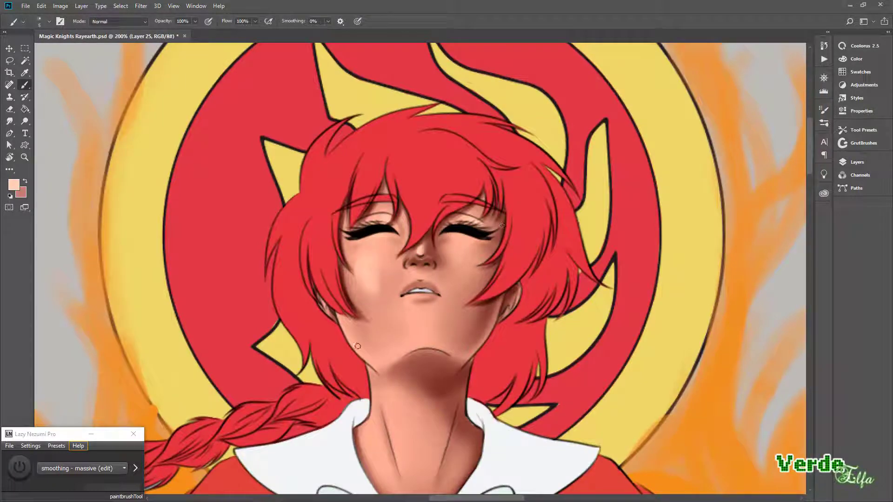
key("bracketright")
key("bracketright")
key("bracketright")
key("bracketright")
key("bracketright")
key("bracketright")
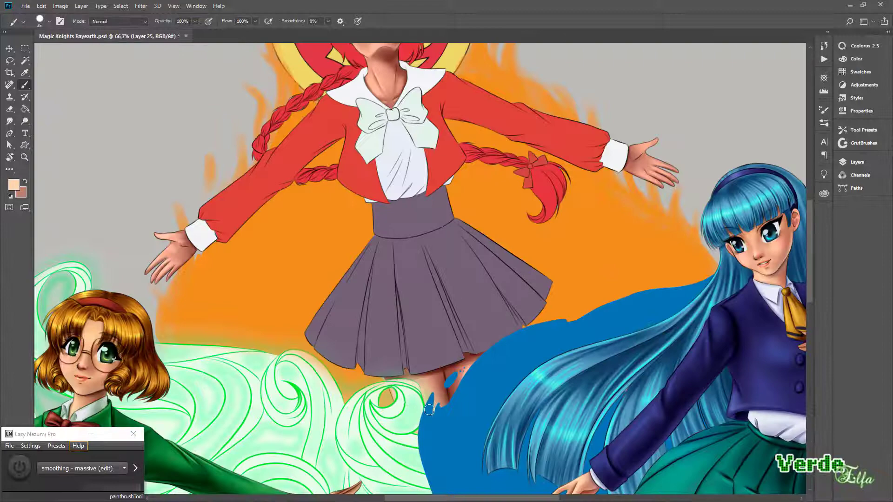
Touch up the skin highlights and blend them with the Smudge tool at 50% strength
key("r")
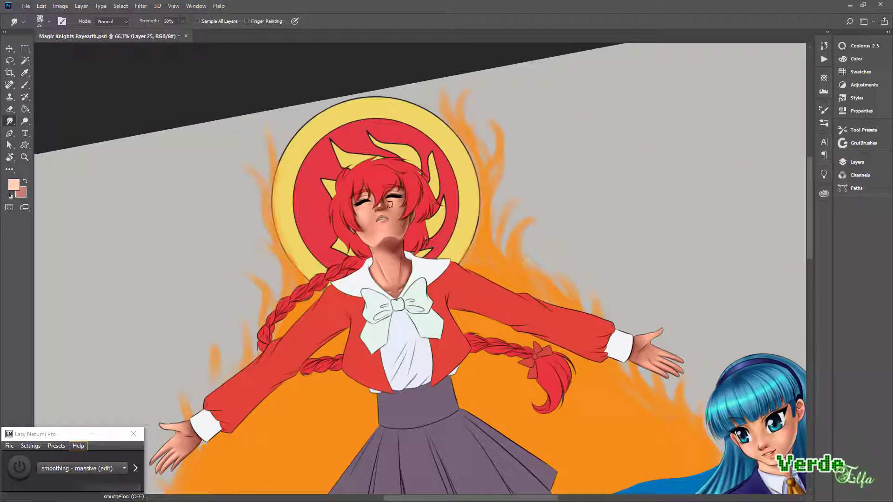
key("b")
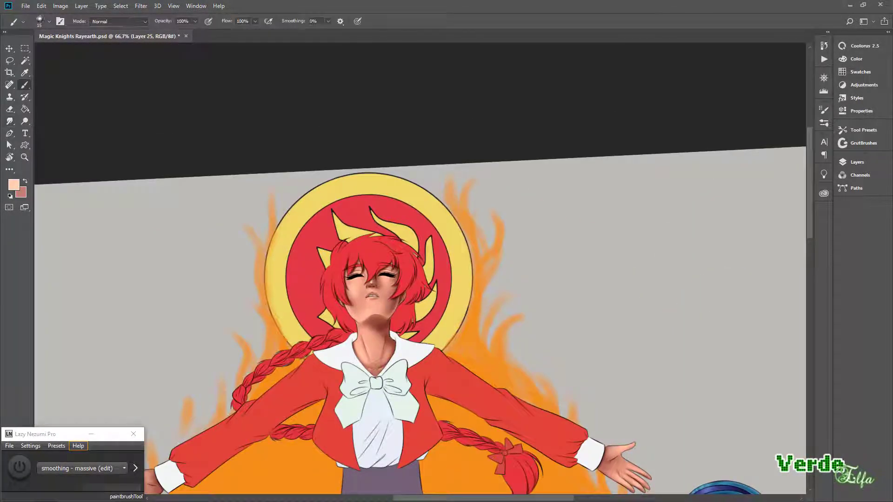
key("r")
key("ctrl+minus")
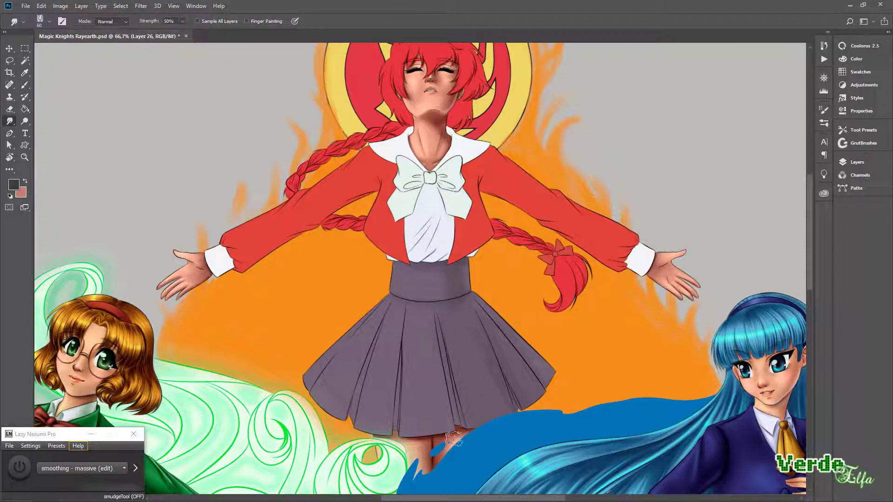
Paint dark grey shadows on the waistband and pleats of the red-haired girl's skirt on Layer 26
key("b")
mouse_move(474, 274)
left_mouse_down()
mouse_move(400, 219)
mouse_move(475, 265)
mouse_move(439, 321)
mouse_move(451, 278)
left_mouse_up()
key("bracketright")
key("bracketright")
key("bracketright")
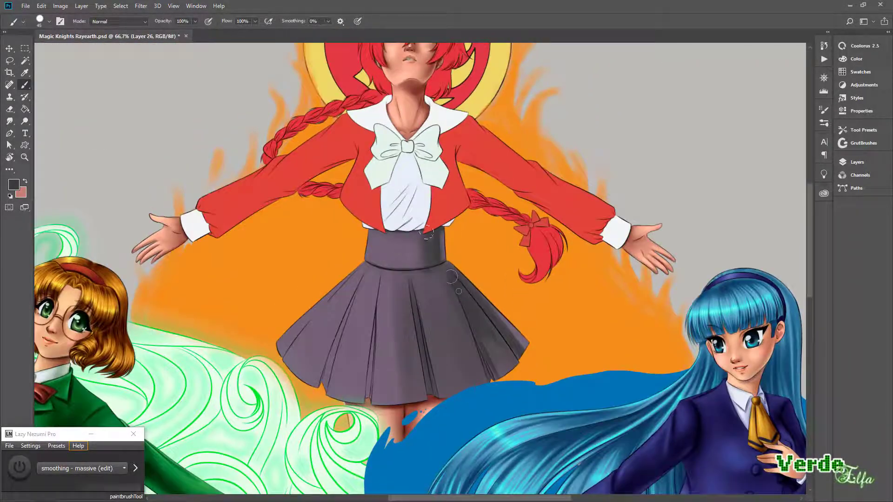
Smudge the grey shadows along the skirt's pleats at 50% strength
key("s")
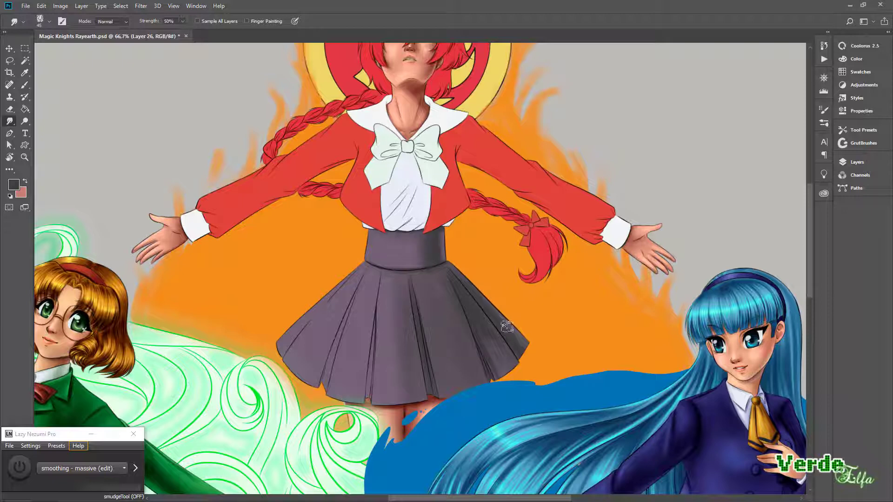
left_click_drag(371, 396, 378, 283)
left_click_drag(331, 339, 331, 388)
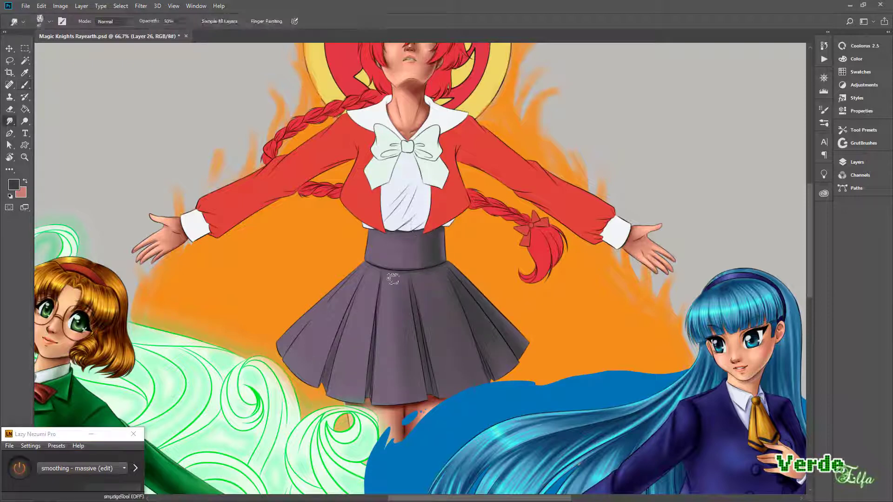
Paint a second pass of dark grey shadows along the skirt's pleats and outer hem
key("b")
mouse_move(281, 355)
left_mouse_down()
mouse_move(335, 288)
mouse_move(306, 376)
left_mouse_up()
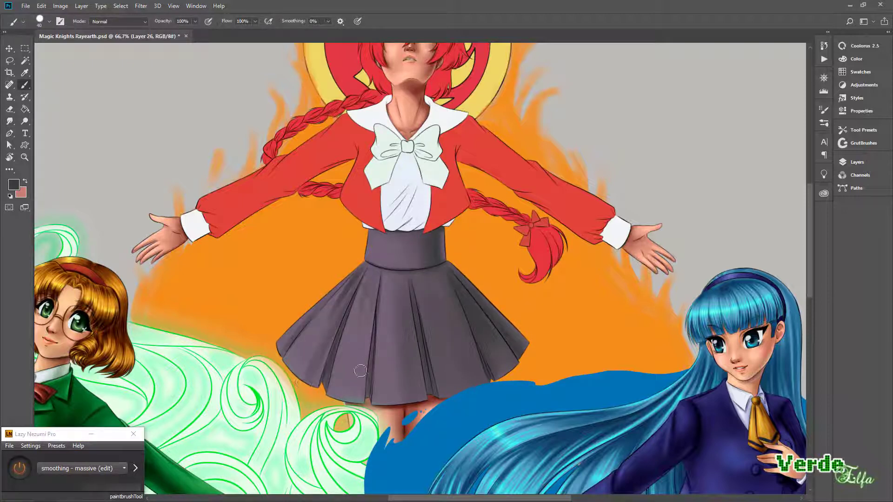
left_click_drag(363, 302, 367, 381)
left_click_drag(429, 275, 502, 367)
Blend the second pass of pleat shadows down the skirt with the Smudge tool
key("shift+alt+m")
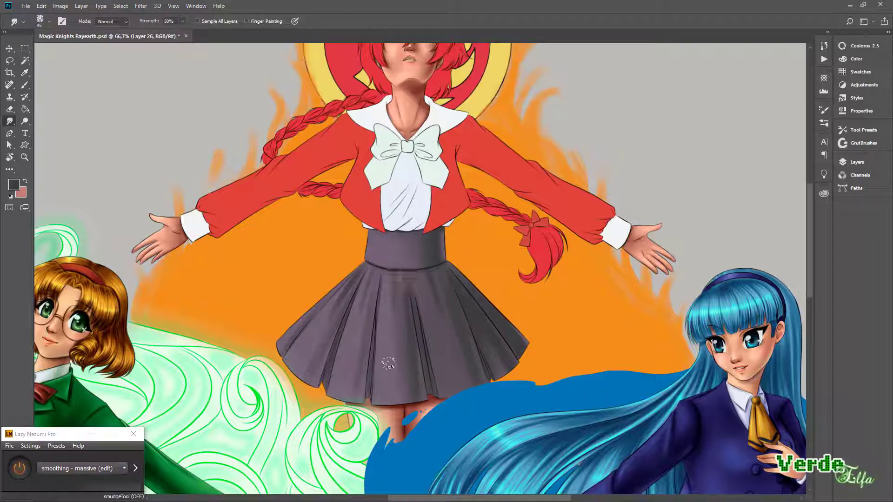
key("bracketleft")
left_click_drag(418, 283, 484, 363)
key("bracketright")
mouse_move(456, 284)
left_mouse_down()
mouse_move(516, 346)
mouse_move(472, 388)
left_mouse_up()
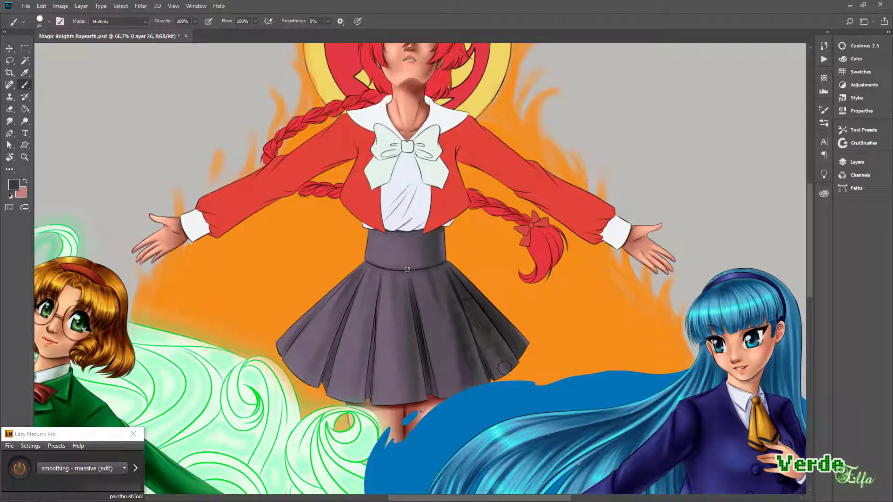
Deepen the skirt's pleat folds and waistband with the brush in Multiply mode and smudge the strokes
left_click_drag(414, 283, 370, 386)
mouse_move(442, 263)
left_mouse_down()
mouse_move(409, 172)
mouse_move(512, 279)
mouse_move(366, 205)
left_mouse_up()
key("bracketleft")
key("bracketleft")
key("r")
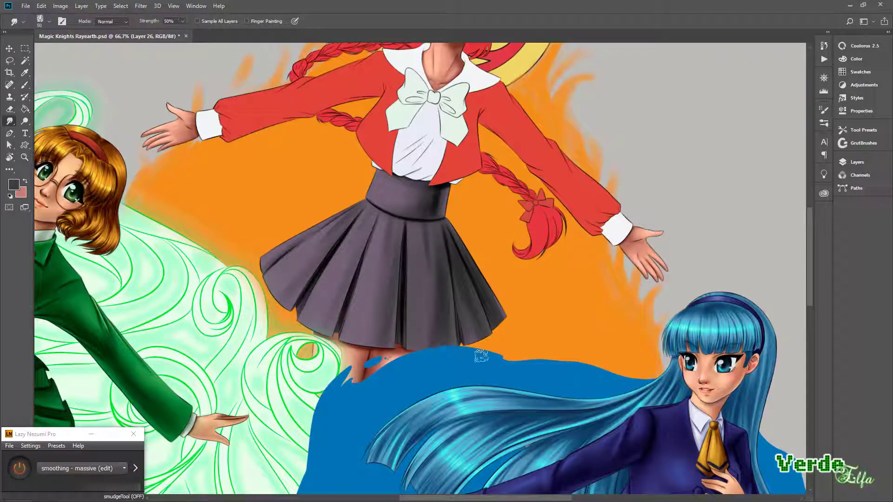
key("bracketleft")
left_click_drag(325, 256, 310, 281)
key("b")
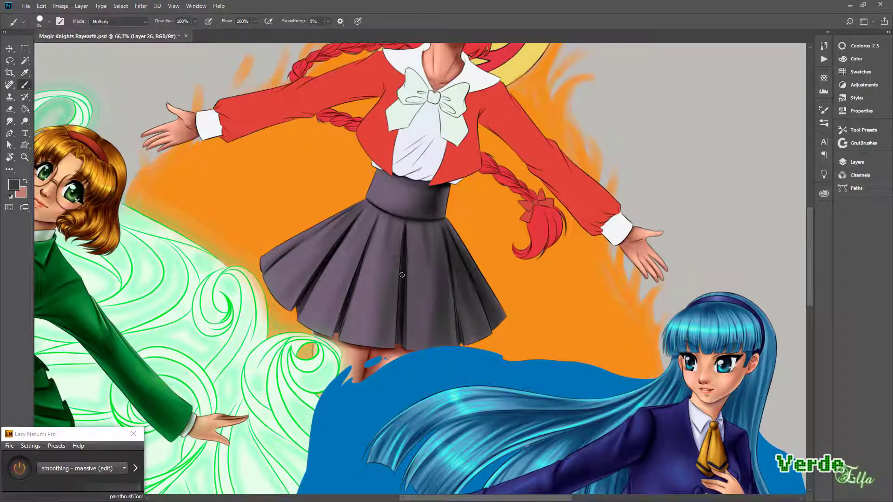
Paint greyish purple 8D7F90 highlights on the skirt's waistband and pleats and smudge them smooth
key("ctrl+minus")
mouse_move(465, 218)
left_mouse_down()
mouse_move(419, 321)
mouse_move(363, 238)
mouse_move(419, 321)
left_mouse_up()
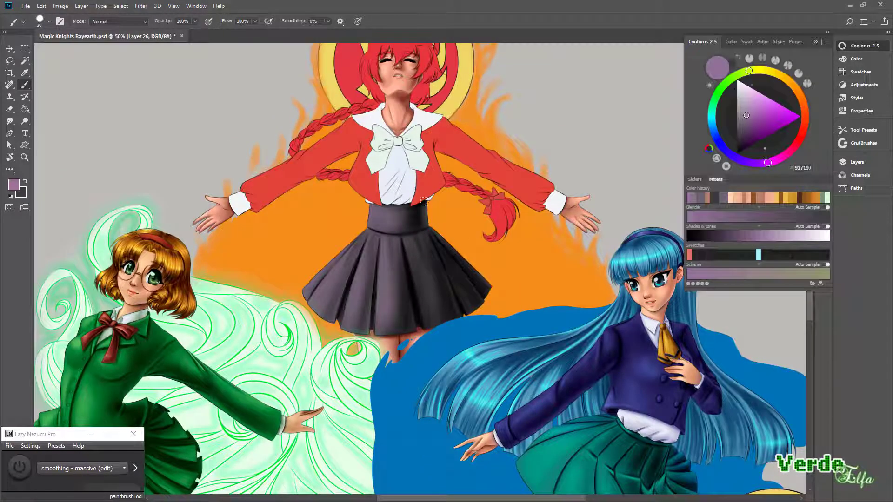
key("bracketright")
left_click(377, 215, "alt")
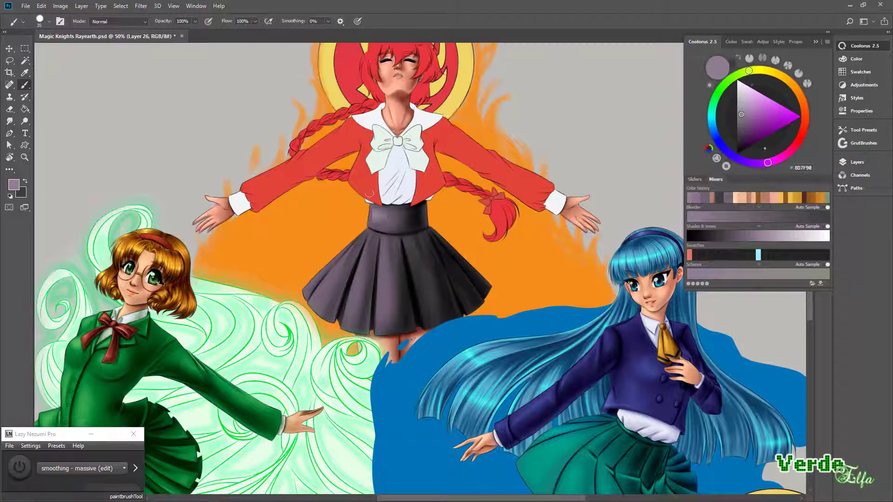
key("bracketright")
key("bracketright")
key("bracketright")
left_click_drag(342, 264, 413, 268)
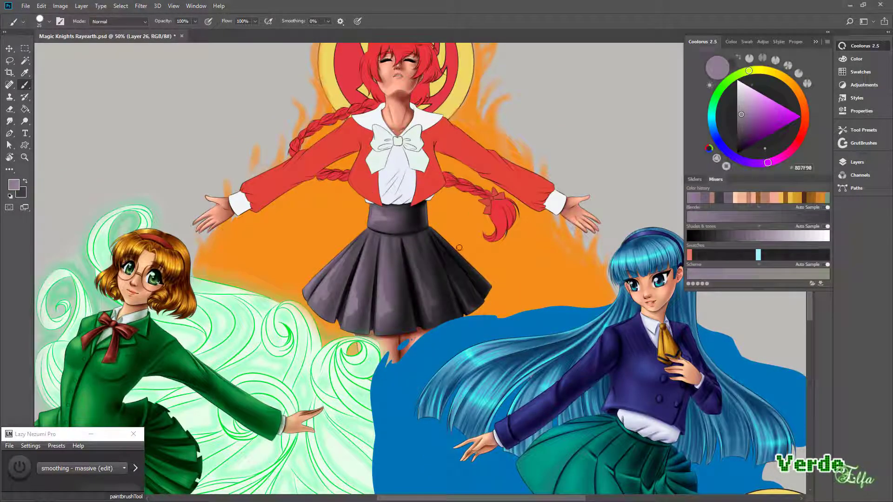
key("r")
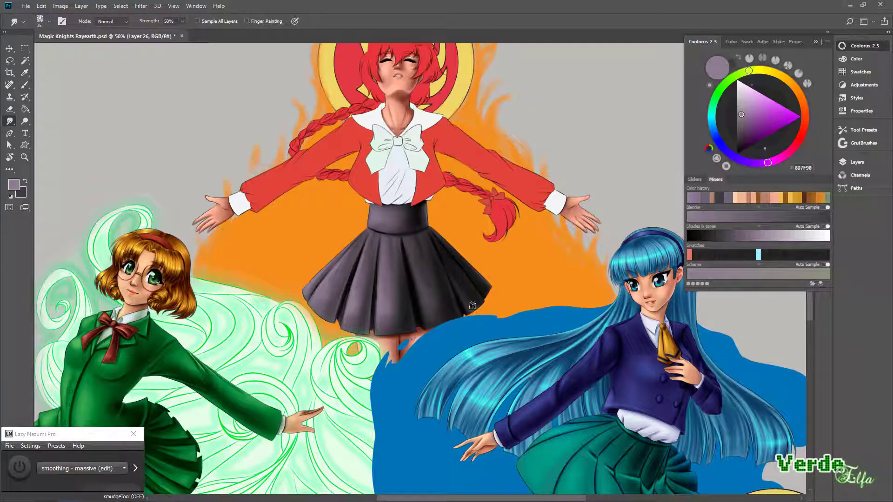
Create a new layer above the skirt shading and paint a dark red stripe along the skirt's hem
key("b")
key("F7")
key("ctrl+shift+alt+n")
key("F7")
left_click_drag(471, 305, 348, 179)
left_click(349, 179)
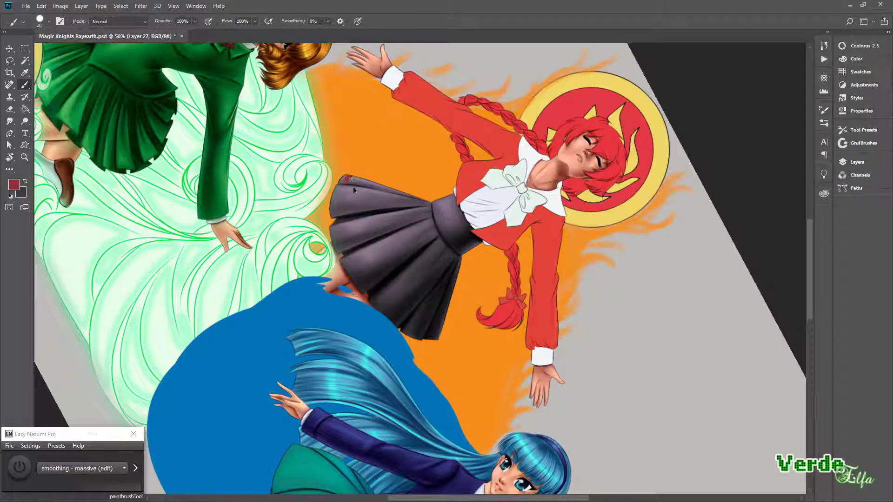
key("Escape")
key("F7")
left_click_drag(305, 291, 490, 293)
Add a new layer above Layer 25 in the Hikaru group
key("ctrl+shift+alt+n")
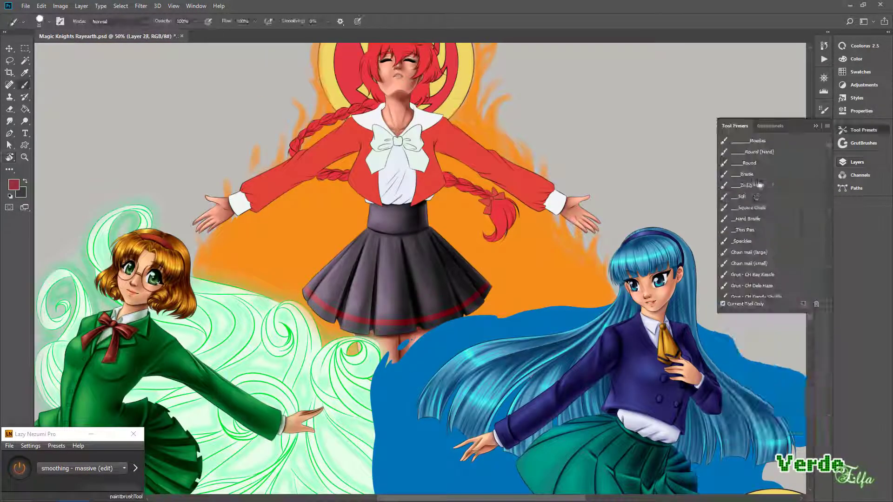
scroll(395, 232, "up", 5)
key("F7")
Paint dark red shadows on the red-haired girl's jacket and sleeves on Layer 26, above the Roupa layer
key("w")
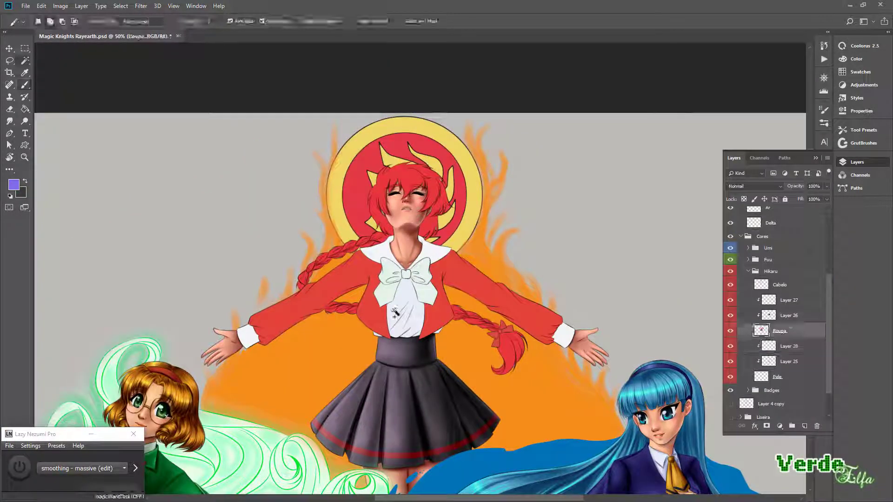
key("b")
key("alt+]")
mouse_move(387, 300)
left_mouse_down()
mouse_move(423, 247)
mouse_move(459, 329)
left_mouse_up()
key("bracketleft")
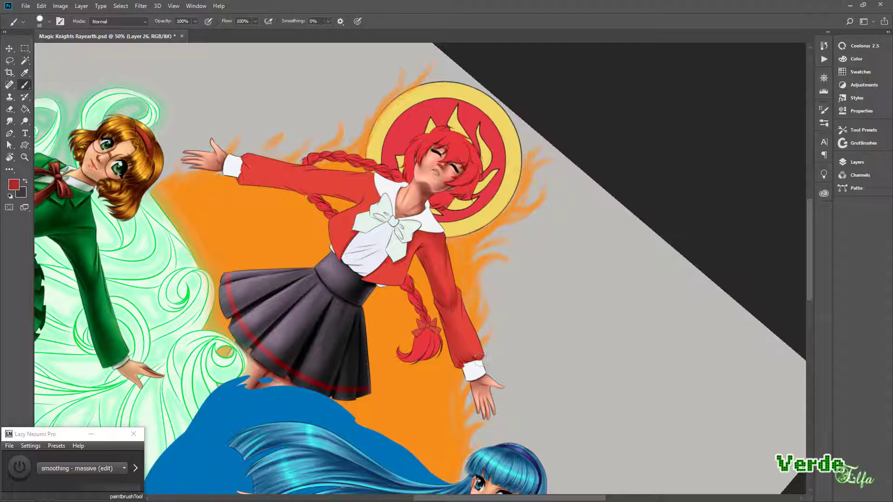
left_click_drag(453, 367, 404, 264)
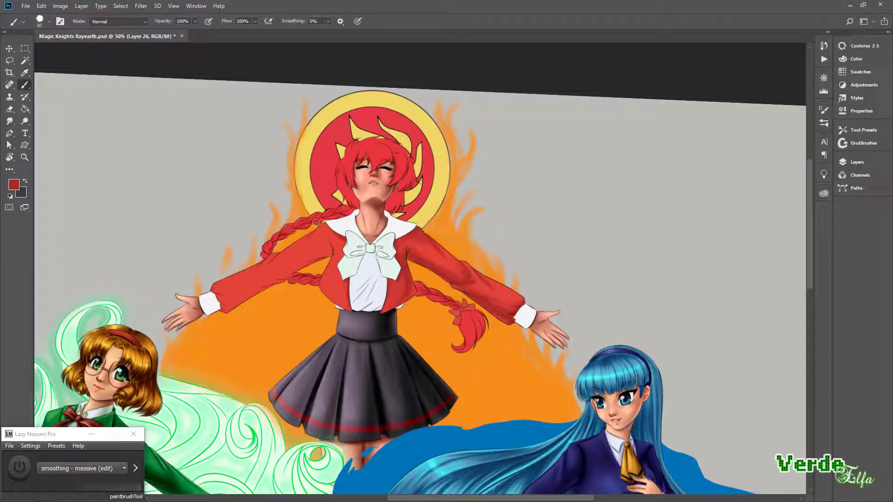
left_click_drag(273, 217, 288, 246)
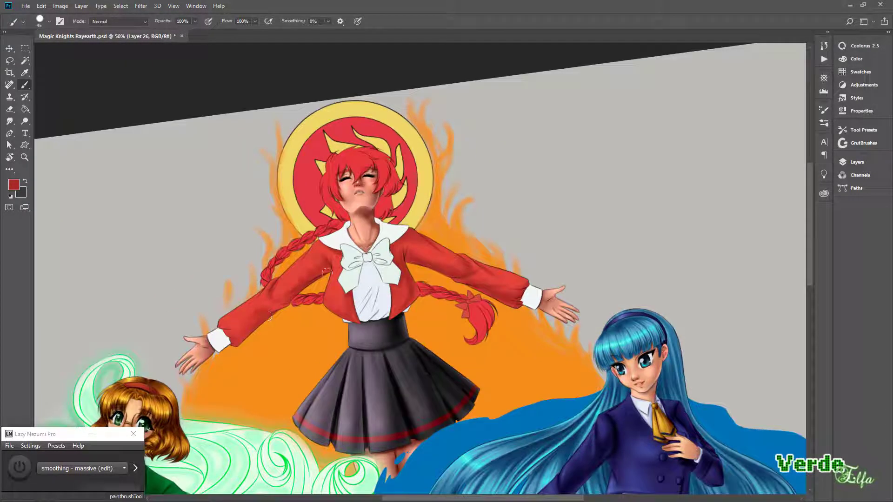
Deepen the dark red shadows on the jacket's sleeves and chest with the brush in Multiply mode
key("r")
key("b")
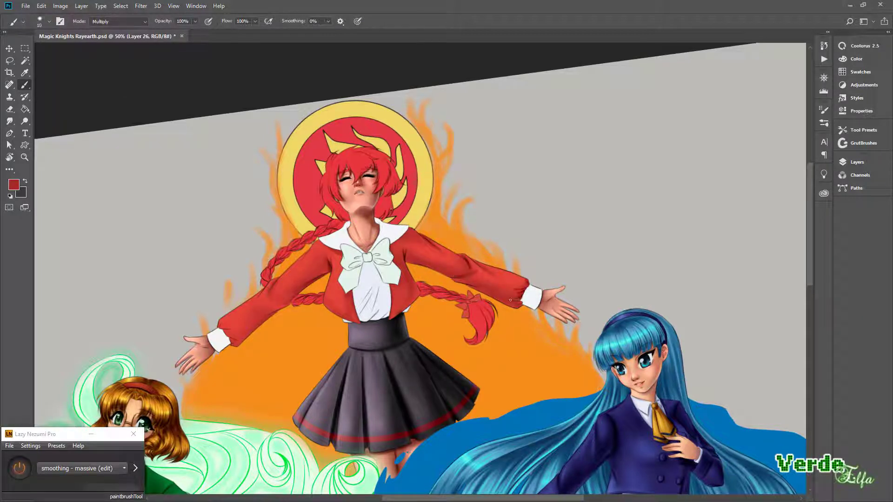
left_click_drag(510, 299, 442, 358)
left_click_drag(404, 251, 403, 279)
key("bracketright")
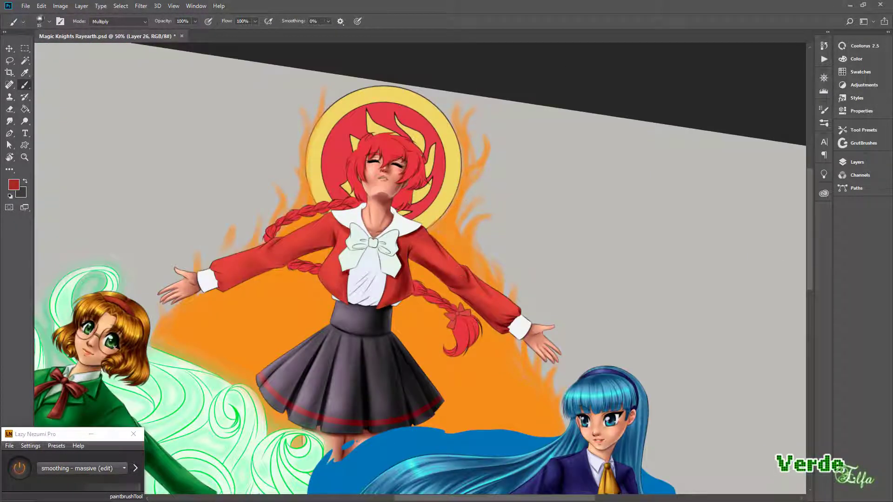
Shade the shoulder and sleeve of her right arm in dark red with a larger Multiply brush and smudge it smooth
key("bracketright")
key("bracketright")
key("bracketright")
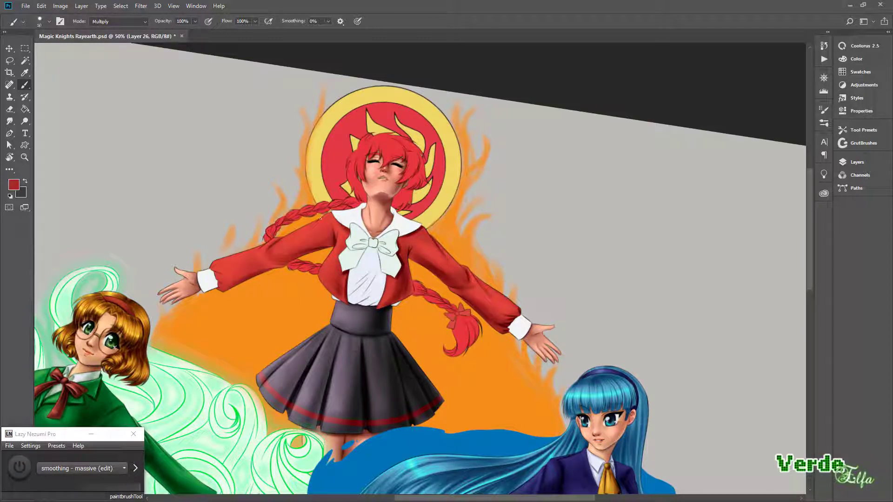
mouse_move(320, 218)
left_mouse_down()
mouse_move(272, 129)
mouse_move(298, 279)
left_mouse_up()
key("r")
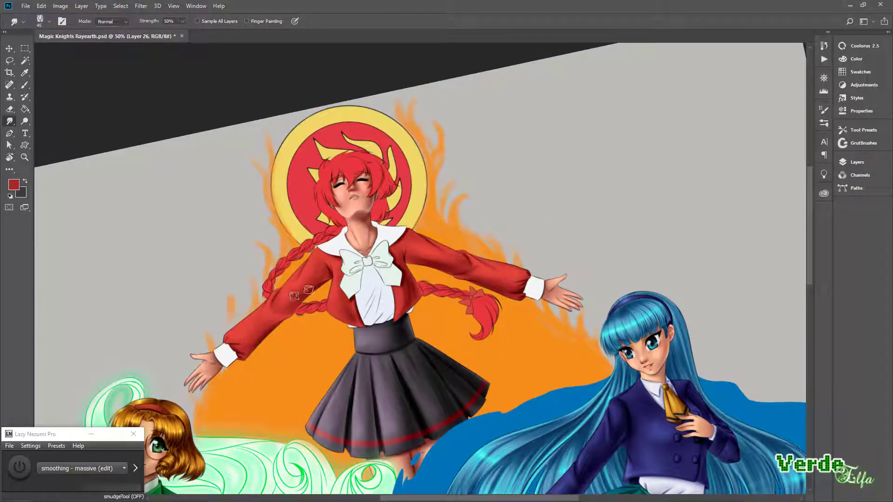
key("b")
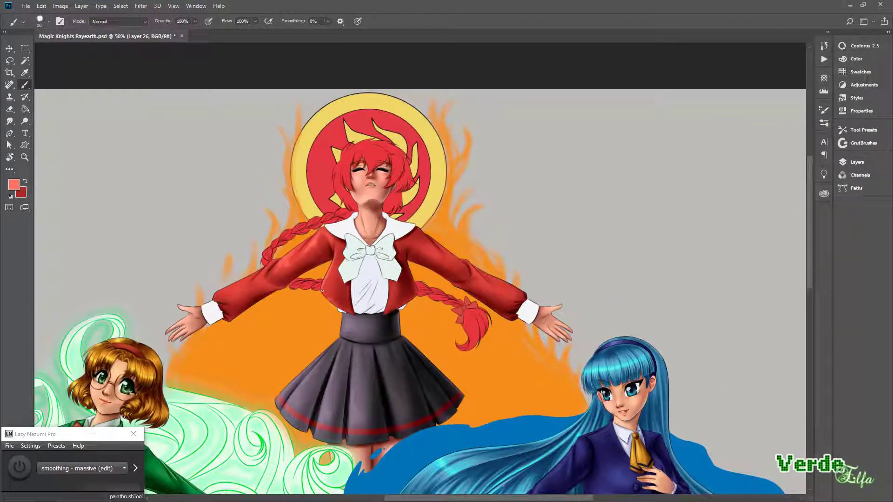
Paint light coral highlights along the jacket and sleeve folds with a small Normal brush and blend them with Smudge
key("bracketleft")
key("bracketleft")
key("bracketleft")
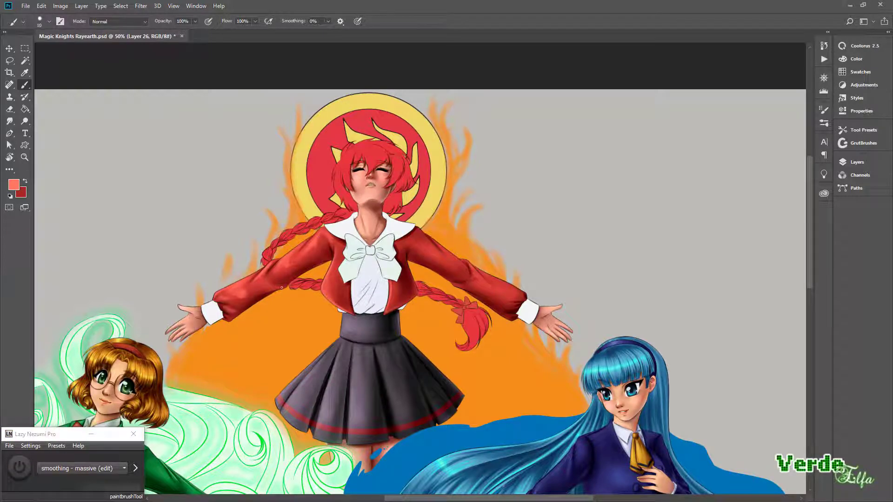
mouse_move(282, 287)
left_mouse_down()
mouse_move(325, 139)
mouse_move(233, 241)
mouse_move(208, 252)
left_mouse_up()
key("r")
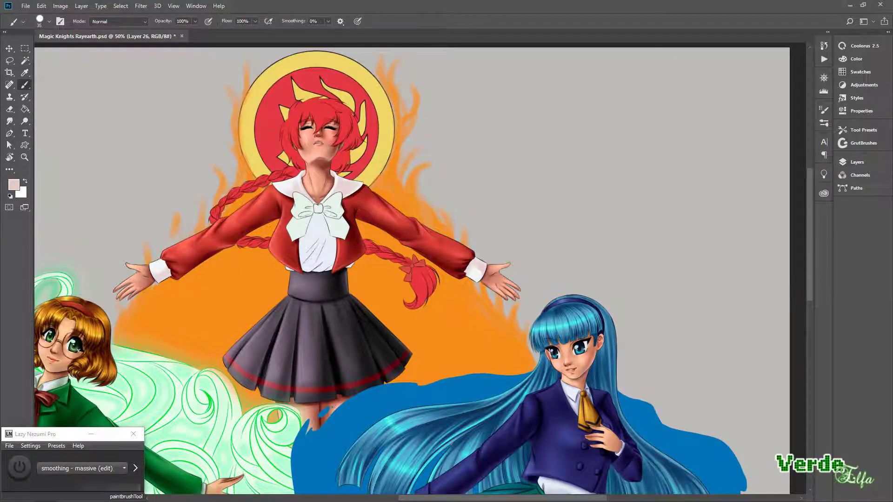
Shade the white sailor collar and cuffs in pale pink with a Multiply brush, smudging the shadows smooth
key("r")
key("b")
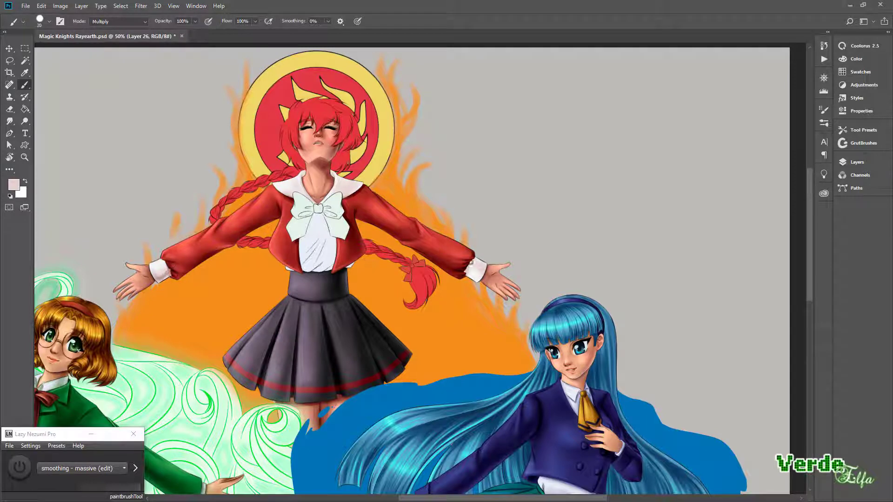
key("r")
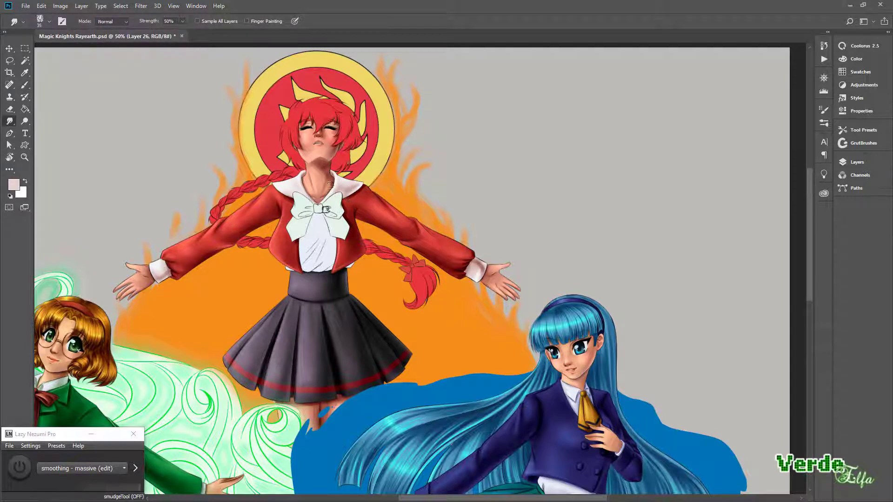
key("b")
key("r")
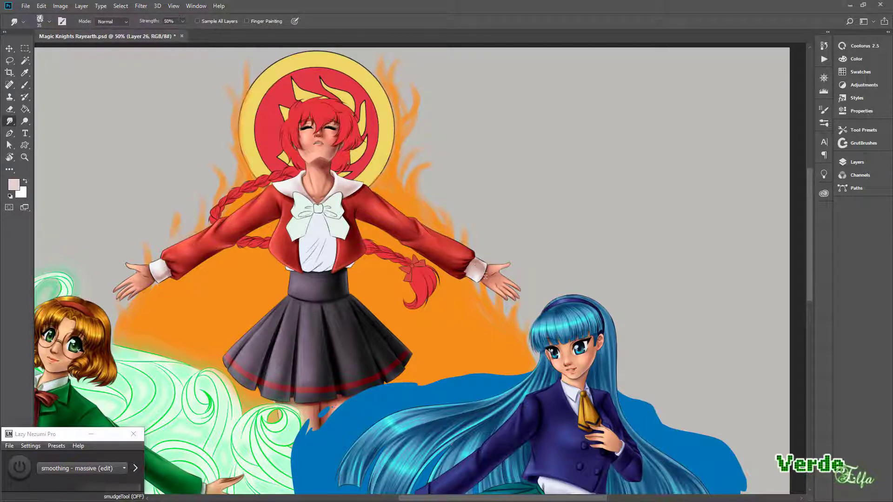
key("b")
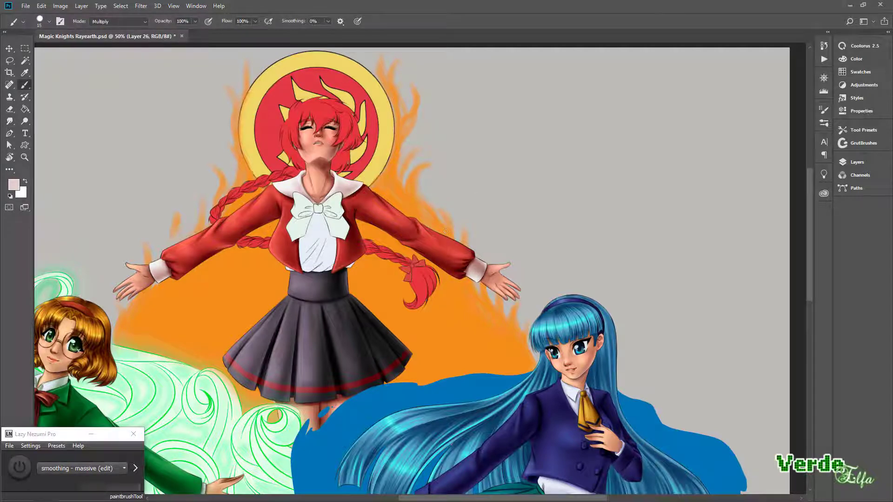
Paint dark grey stripes along the sailor collar and both cuffs
key("F7")
left_click_drag(280, 182, 293, 193)
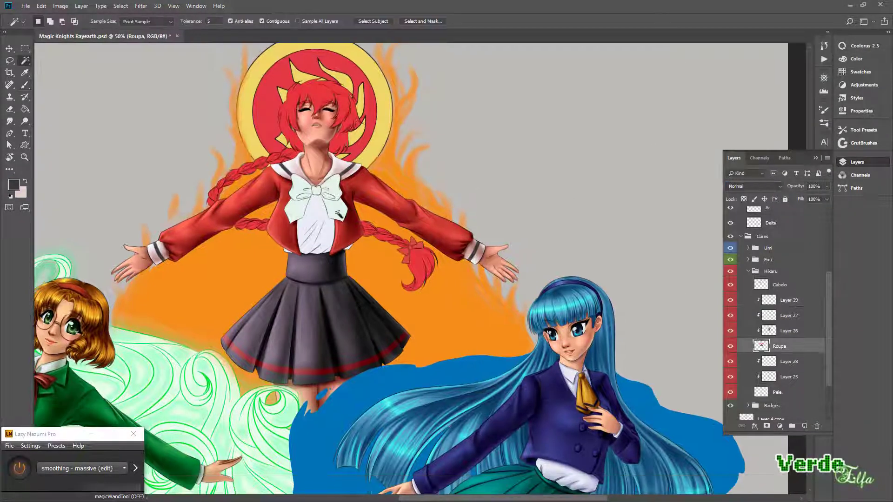
left_click(823, 45)
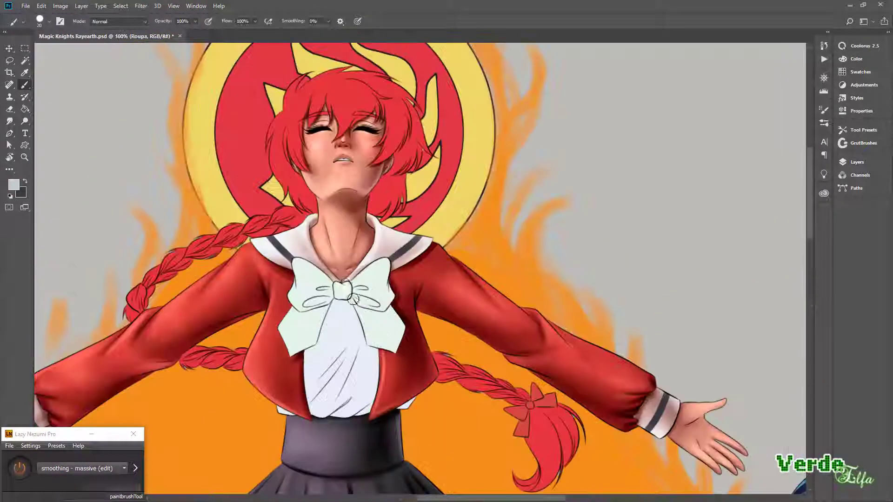
Paint light grey-green shadows around the bow's knot, loops and tails on the Roupa layer and smudge them
mouse_move(353, 299)
left_mouse_down()
mouse_move(367, 293)
mouse_move(383, 307)
mouse_move(380, 328)
left_mouse_up()
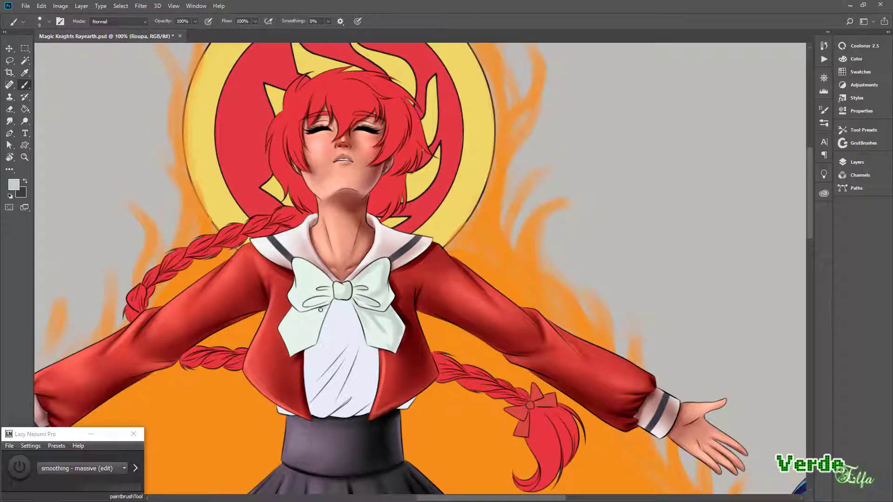
key("r")
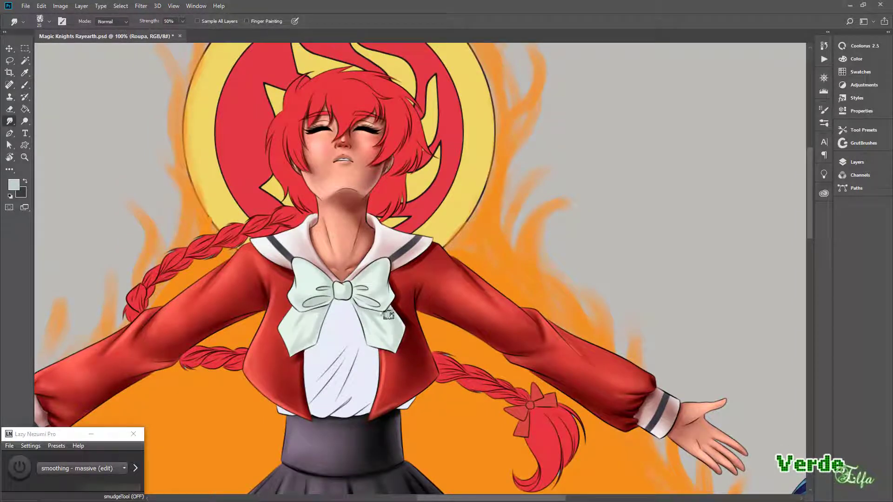
key("b")
left_click_drag(325, 279, 363, 250)
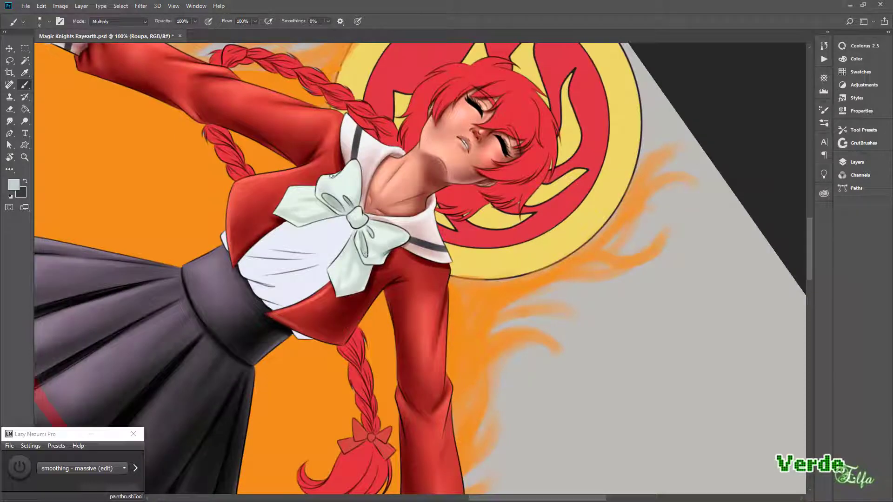
Deepen the folds of the bow's loops and tails with the Multiply brush and blend them with a smaller Smudge brush
left_click_drag(332, 176, 367, 260)
left_click_drag(387, 312, 386, 348)
mouse_move(346, 276)
left_mouse_down()
mouse_move(335, 288)
mouse_move(382, 272)
mouse_move(391, 344)
left_mouse_up()
key("s")
key("bracketleft")
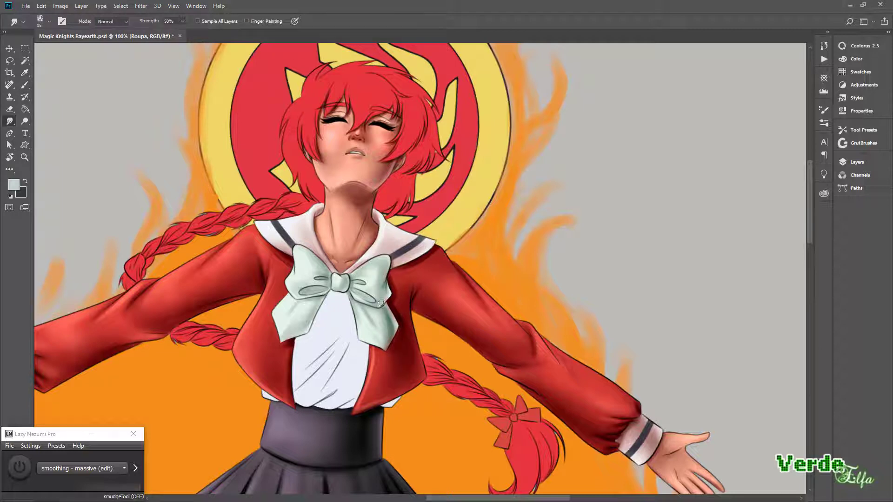
Shade the folds of the white shirt on Layer 26 with a muted reddish pink and smudge the shadows
key("b")
left_click(857, 162)
left_click(786, 330)
key("x")
key("ctrl+minus")
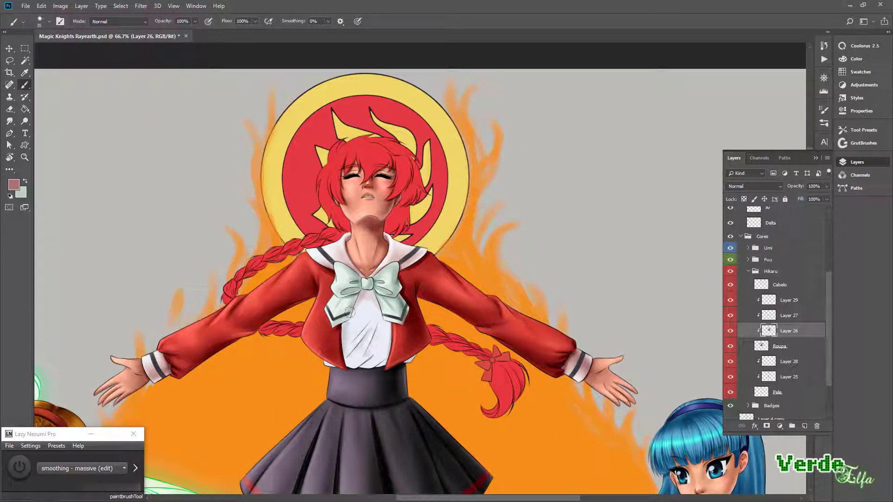
left_click_drag(349, 312, 365, 353)
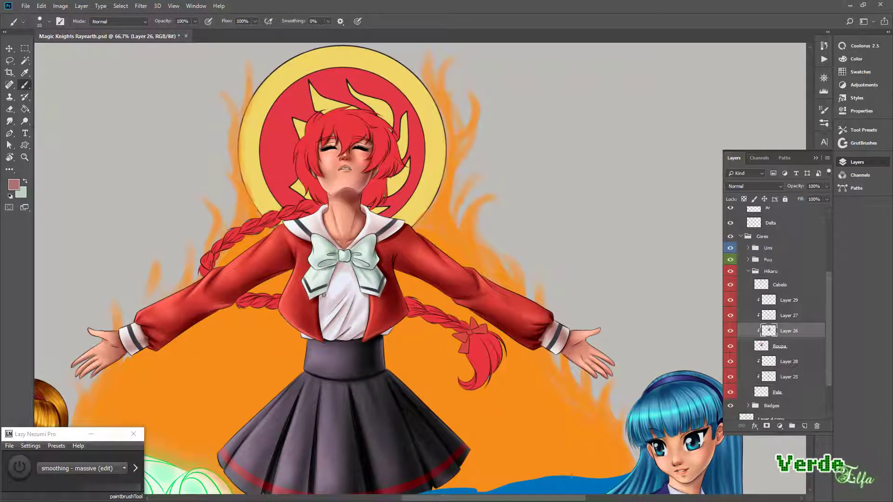
key("r")
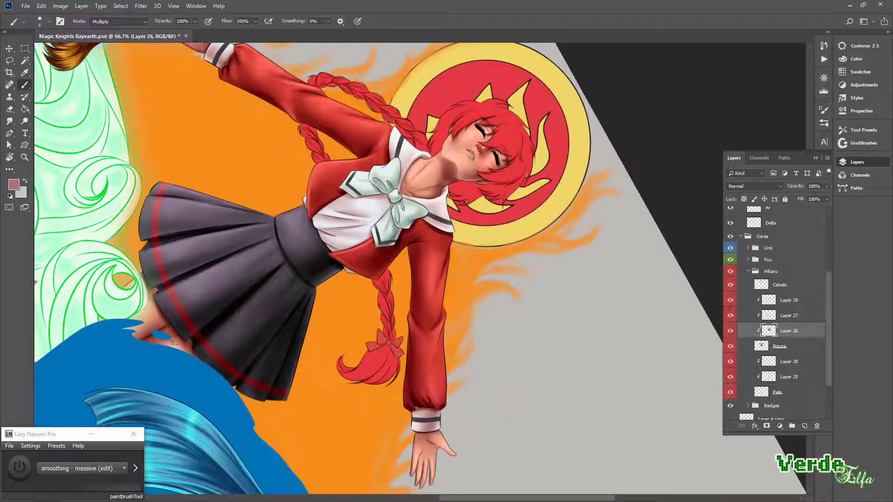
Refine the bow's pale shading on the Roupa layer and make Layer 29 active
key("x")
key("ctrl+plus")
key("ctrl+plus")
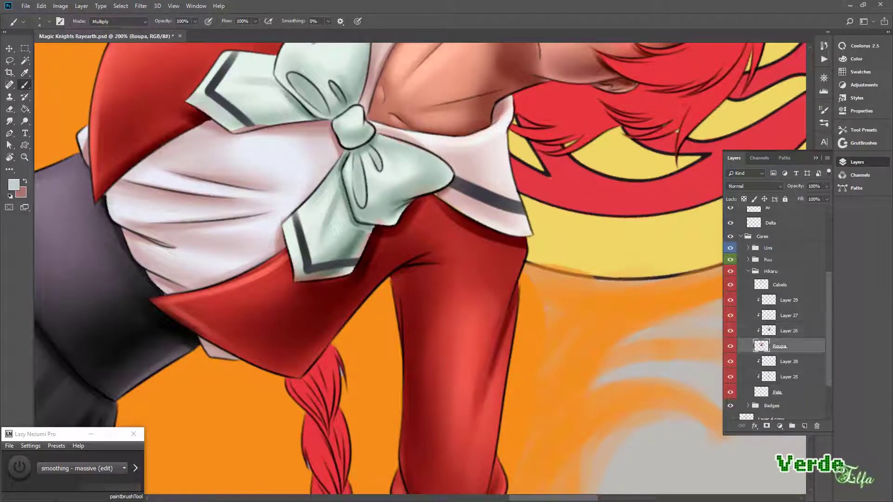
key("alt+bracketleft")
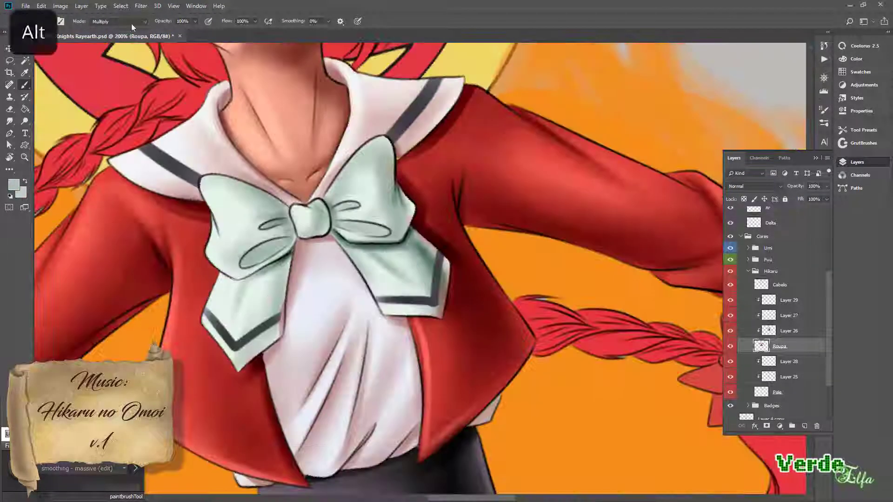
key("alt+bracketright")
key("alt+bracketright")
key("alt+bracketright")
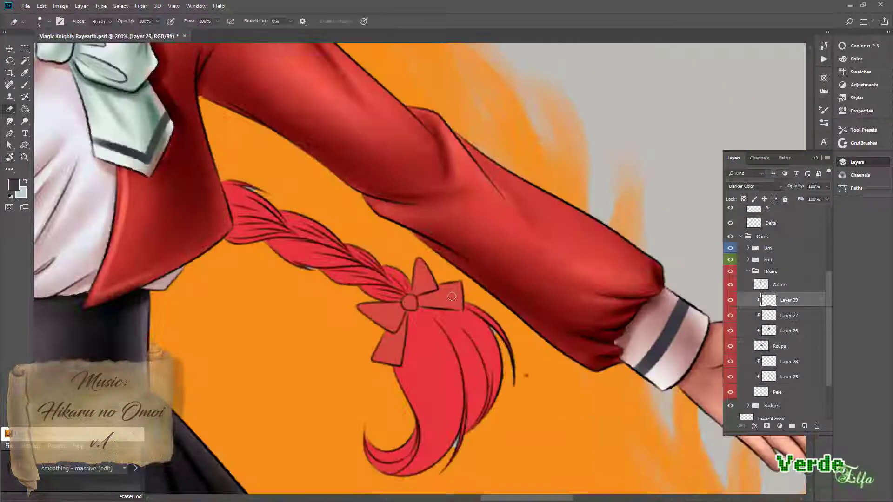
Shade the red ribbon at the end of the braid on Layer 26 with a darker red Multiply brush and smudge it
left_click(842, 46)
left_click(802, 136)
left_click(842, 45)
key("b")
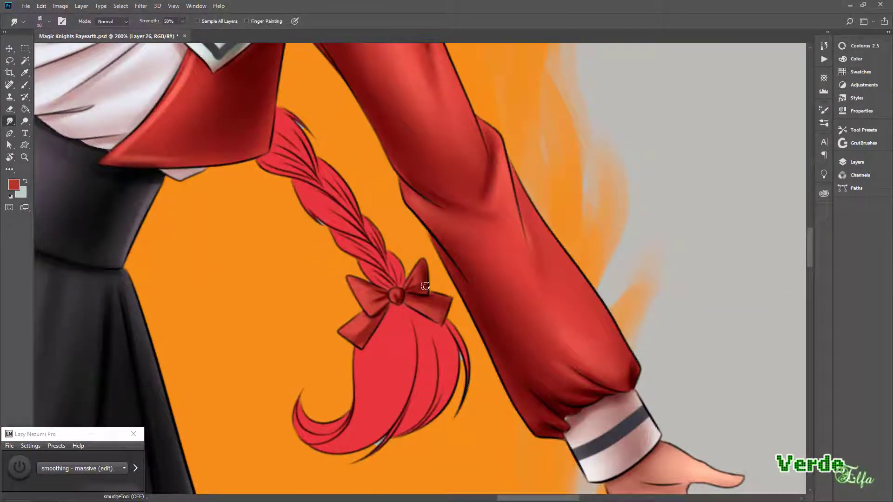
key("b")
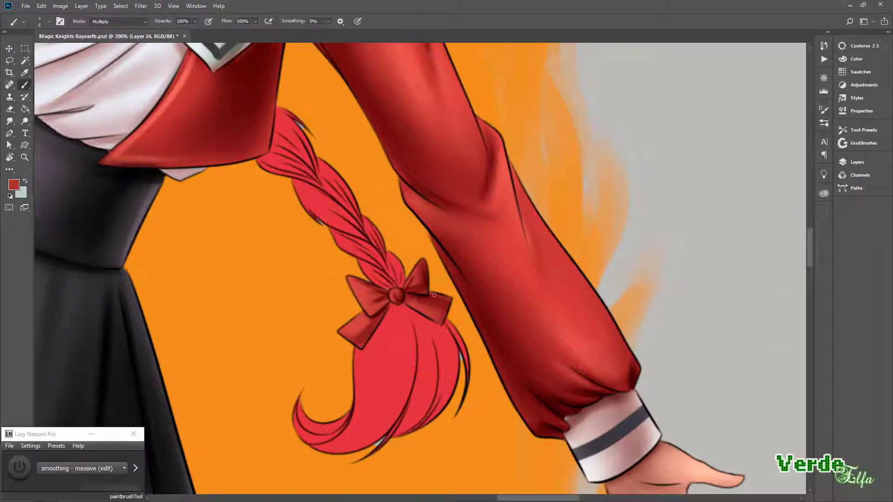
Paint darker red strands on the hair's fringe on a new clipped layer, Layer 30, above Cabelo
left_click(864, 46)
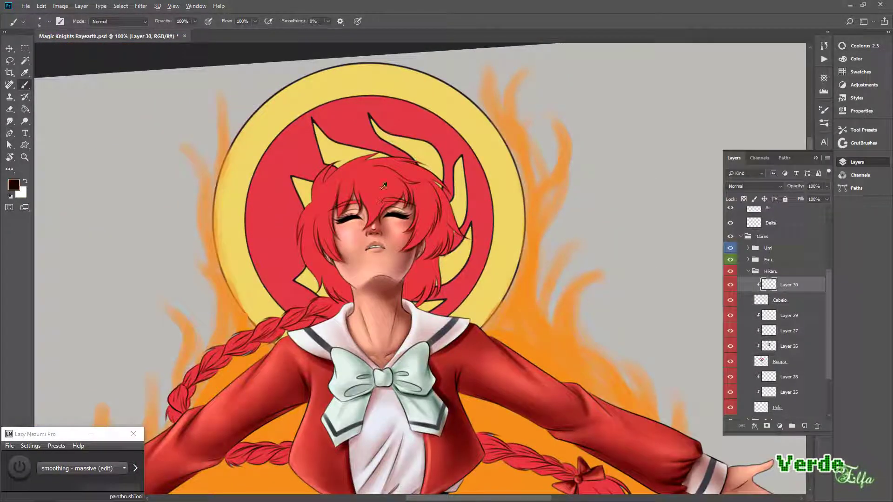
scroll(187, 373, "down", 3)
left_click_drag(188, 373, 398, 177)
scroll(426, 298, "up", 3)
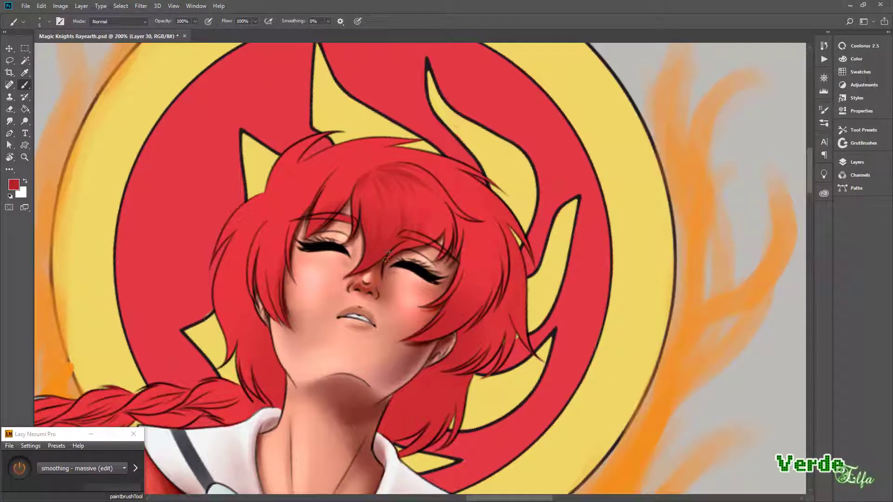
left_click_drag(343, 197, 336, 193)
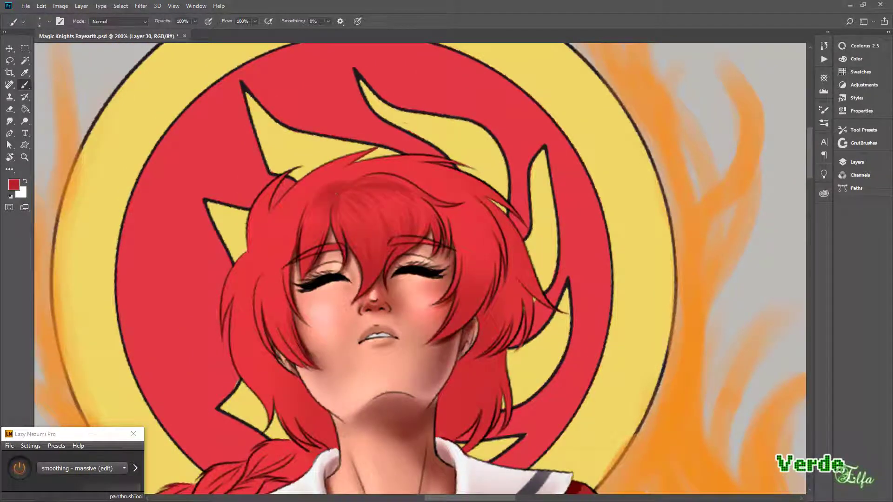
Paint fine dark red strands over the side lock, the parting and the crown of the hair
left_click_drag(270, 249, 284, 306)
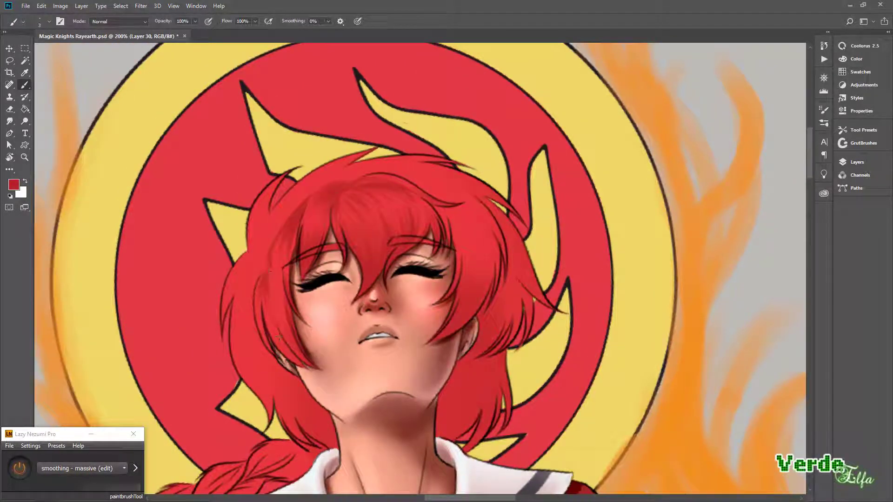
mouse_move(298, 217)
left_mouse_down()
mouse_move(419, 200)
mouse_move(442, 258)
mouse_move(354, 195)
left_mouse_up()
mouse_move(432, 242)
left_mouse_down()
mouse_move(421, 289)
mouse_move(415, 245)
left_mouse_up()
mouse_move(354, 199)
left_mouse_down()
mouse_move(488, 335)
mouse_move(534, 260)
mouse_move(523, 288)
mouse_move(488, 200)
mouse_move(456, 181)
left_mouse_up()
left_click_drag(325, 353, 340, 396)
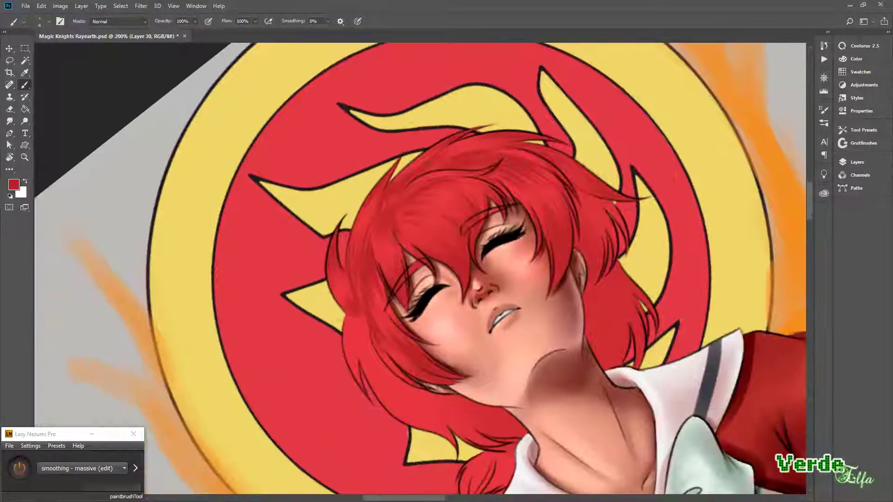
Fill the fringe, the outer side lock and the back hair beside the neck with more dark red strands
left_click_drag(488, 200, 464, 195)
left_click_drag(344, 321, 358, 376)
left_click_drag(465, 195, 419, 186)
mouse_move(326, 386)
left_mouse_down()
mouse_move(315, 336)
mouse_move(344, 400)
left_mouse_up()
left_click_drag(587, 306, 497, 279)
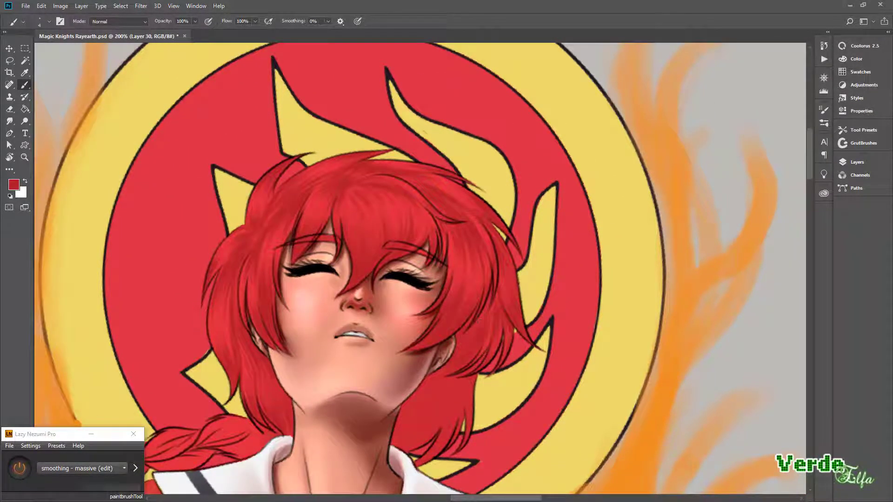
Paint dark red strands on the upper segments of the braid beside the collar
scroll(478, 321, "down", 3)
scroll(440, 237, "up", 2)
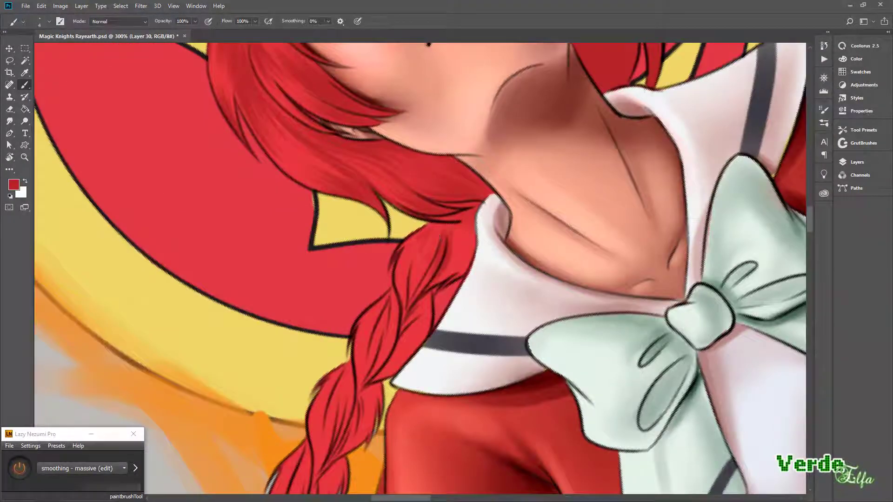
left_click_drag(418, 236, 402, 312)
scroll(419, 279, "down", 2)
left_click_drag(451, 245, 441, 274)
left_click_drag(412, 238, 375, 361)
left_click_drag(356, 335, 336, 400)
scroll(327, 280, "up", 2)
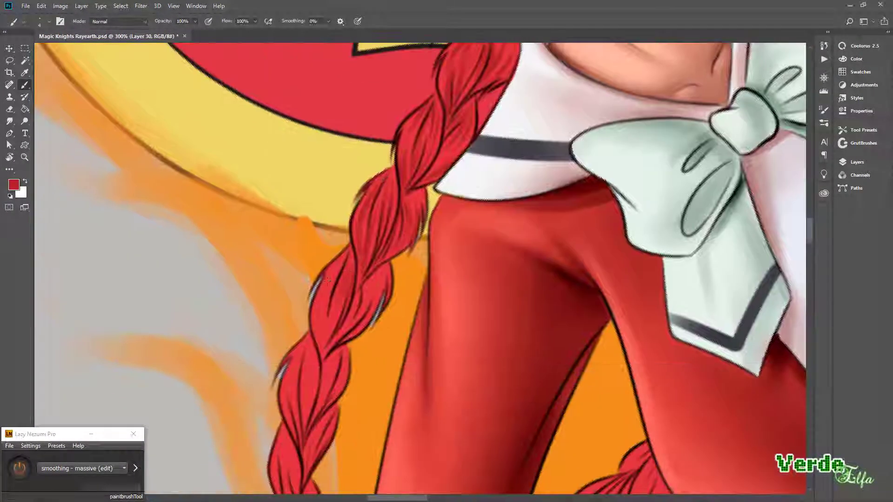
Continue the dark red strands down the braid's lower segments to where it passes behind the sleeve
left_click_drag(327, 279, 371, 297)
scroll(353, 279, "down", 3)
left_click_drag(386, 223, 344, 279)
scroll(372, 232, "down", 2)
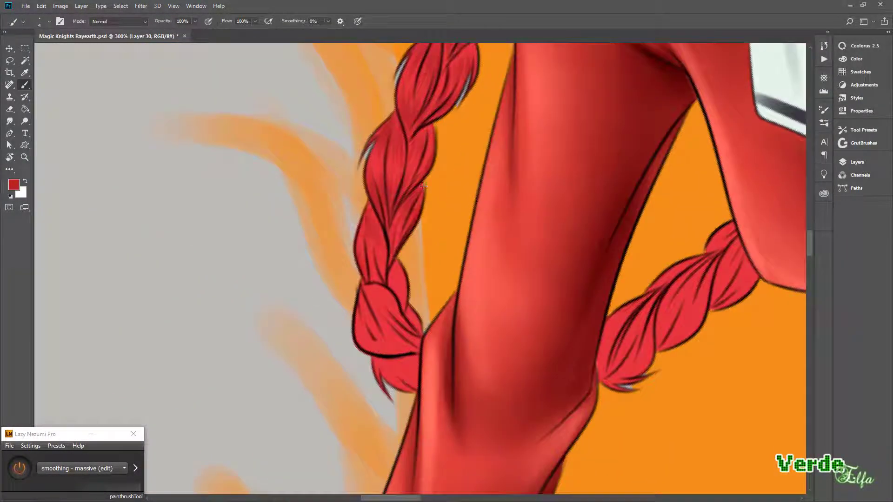
scroll(423, 186, "down", 2)
scroll(572, 182, "up", 2)
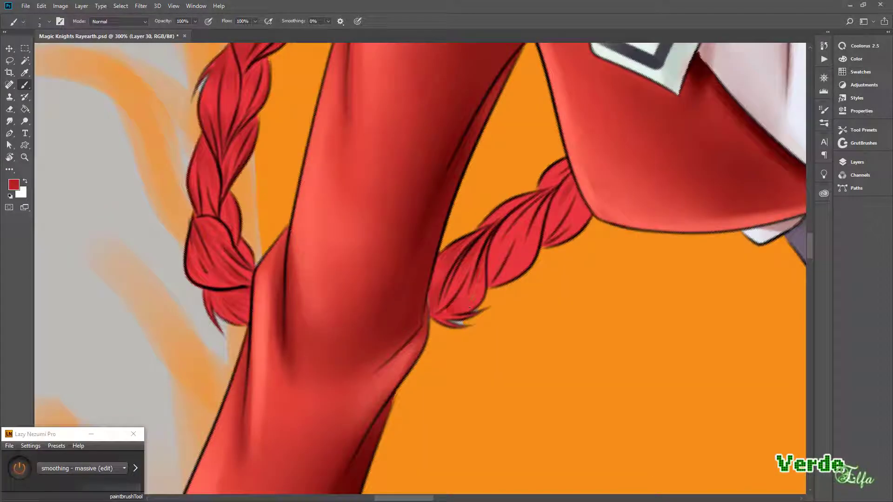
Paint dark red strands on the braid from behind the sleeve down to the bow and along its loose tail
left_click_drag(479, 302, 534, 205)
left_click_drag(497, 279, 572, 214)
left_click_drag(544, 184, 565, 163)
scroll(418, 259, "up", 5)
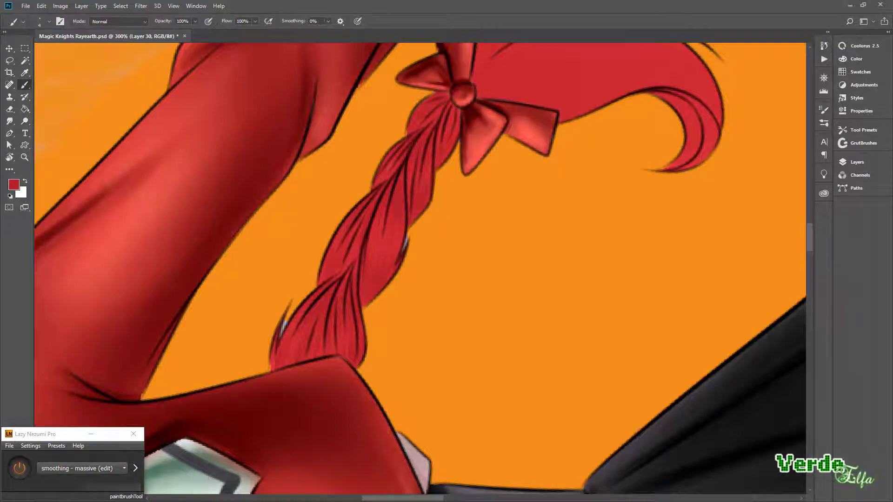
scroll(544, 240, "right", 5)
key("ctrl+shift+r")
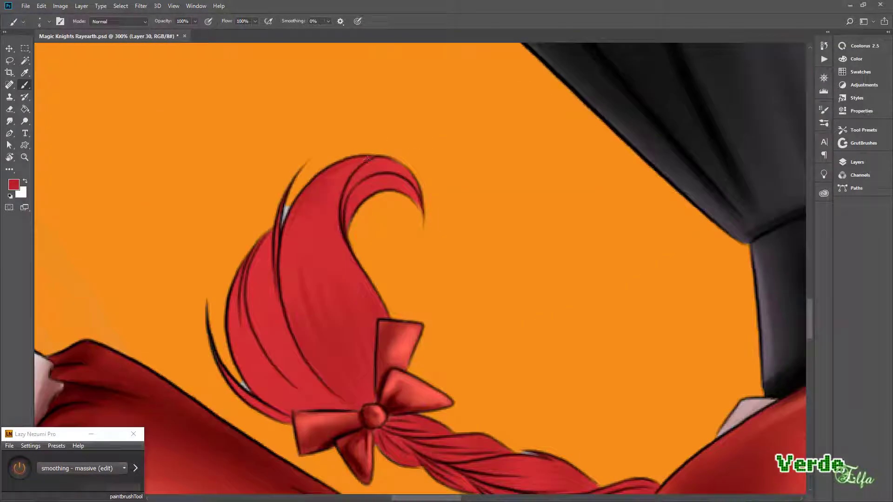
key("ctrl+shift+r")
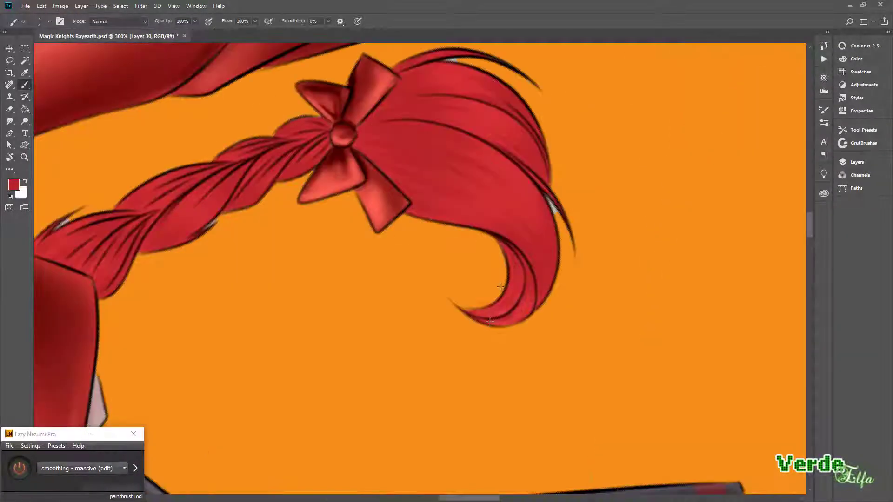
Set the brush mode to Multiply and deepen the shadows in the hair beside the neck and the side locks
key("ctrl+0")
scroll(385, 205, "up", 5)
key("shift+alt+m")
mouse_move(385, 204)
left_mouse_down()
mouse_move(346, 328)
mouse_move(335, 325)
mouse_move(395, 250)
mouse_move(384, 344)
left_mouse_up()
left_click_drag(384, 344, 440, 182)
key("ctrl+shift+r")
left_click_drag(493, 172, 509, 218)
left_click_drag(514, 188, 530, 265)
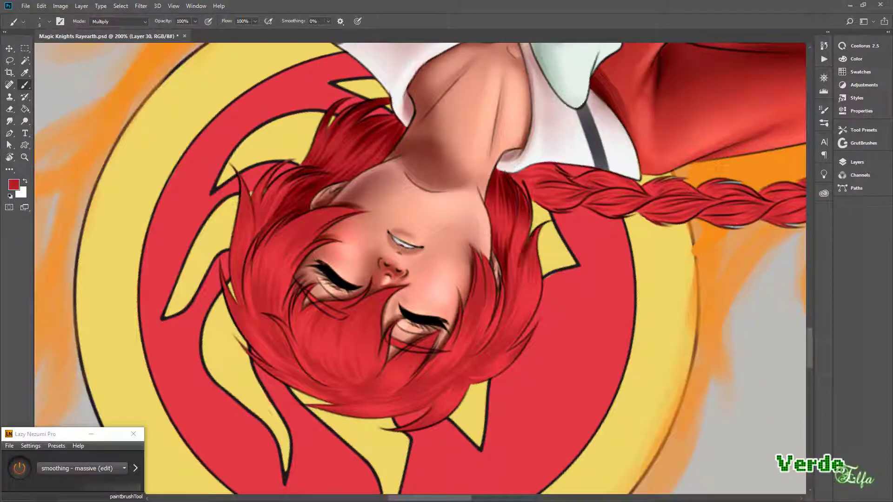
left_click_drag(525, 228, 512, 307)
left_click_drag(516, 246, 502, 316)
Darken the hair roots at the parting and the side lock on the braid's side with Multiply strokes
key("ctrl+shift+r")
mouse_move(308, 270)
left_mouse_down()
mouse_move(321, 209)
mouse_move(353, 154)
mouse_move(358, 260)
mouse_move(380, 319)
left_mouse_up()
left_click_drag(321, 232, 386, 135)
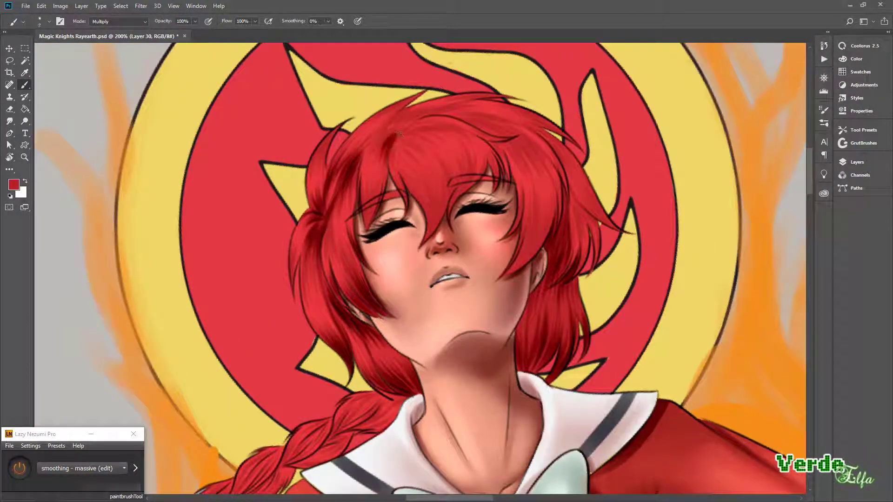
left_click_drag(368, 226, 372, 135)
left_click_drag(379, 186, 370, 221)
Deepen the shadows in the back hair beside the ear and through the central fringe
key("ctrl+shift+r")
left_click_drag(542, 223, 558, 279)
left_click_drag(574, 230, 553, 305)
key("ctrl+shift+r")
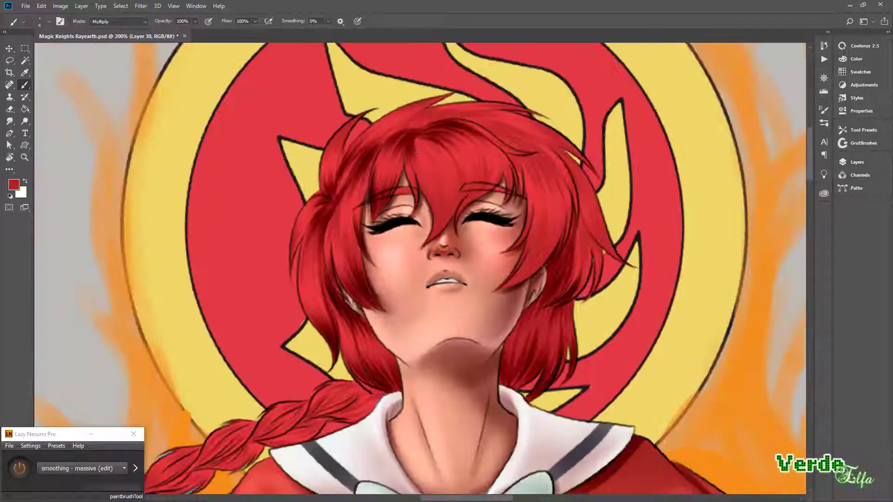
left_click_drag(419, 149, 440, 233)
left_click_drag(426, 182, 458, 239)
mouse_move(484, 159)
left_mouse_down()
mouse_move(460, 207)
mouse_move(495, 144)
left_mouse_up()
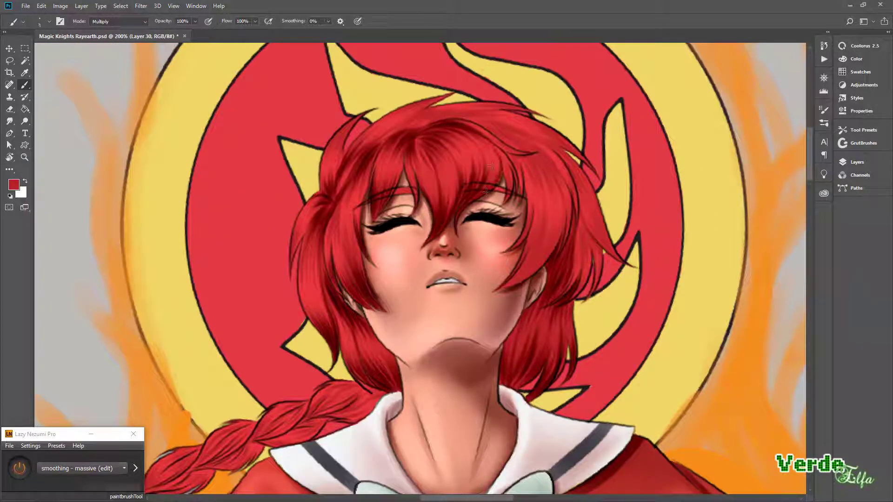
left_click_drag(486, 193, 478, 135)
Shade the long side lock opposite the braid with fine Multiply strokes
key("ctrl+shift+r")
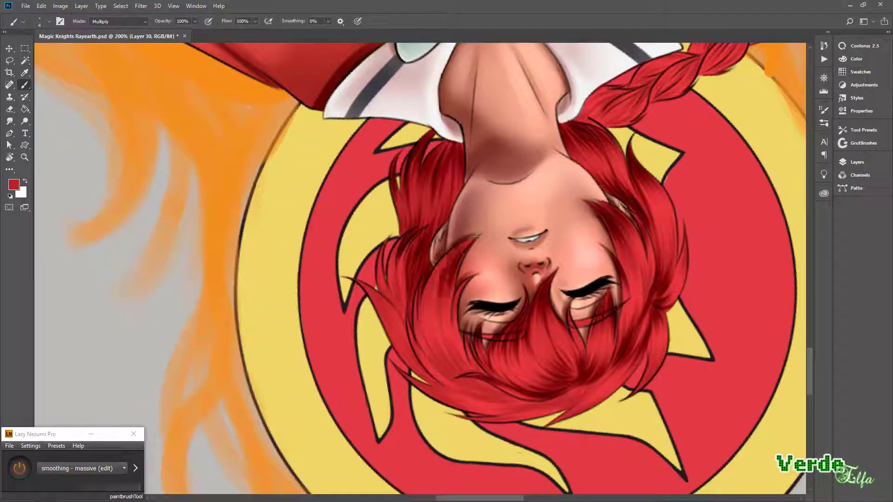
left_click_drag(465, 244, 420, 311)
left_click_drag(465, 279, 412, 356)
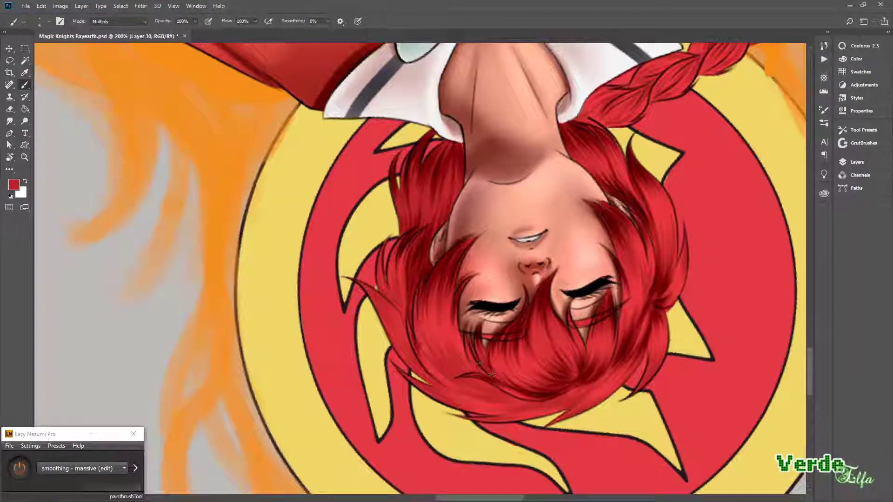
key("ctrl+shift+r")
left_click_drag(409, 75, 402, 118)
left_click_drag(409, 148, 390, 228)
Add Multiply shadow strands to the outer crown hair above the side lock opposite the braid
key("ctrl+shift+r")
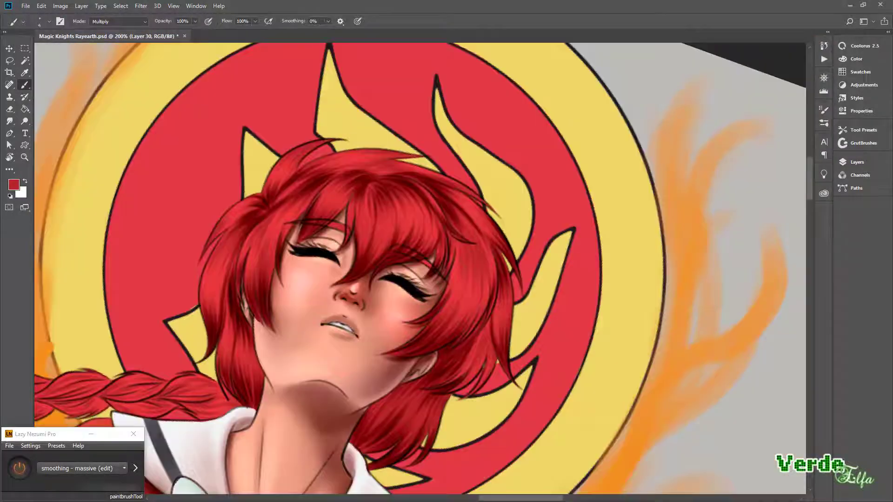
left_click_drag(484, 200, 444, 251)
left_click_drag(472, 223, 451, 274)
left_click_drag(495, 239, 465, 279)
key("r")
left_click_drag(426, 441, 400, 465)
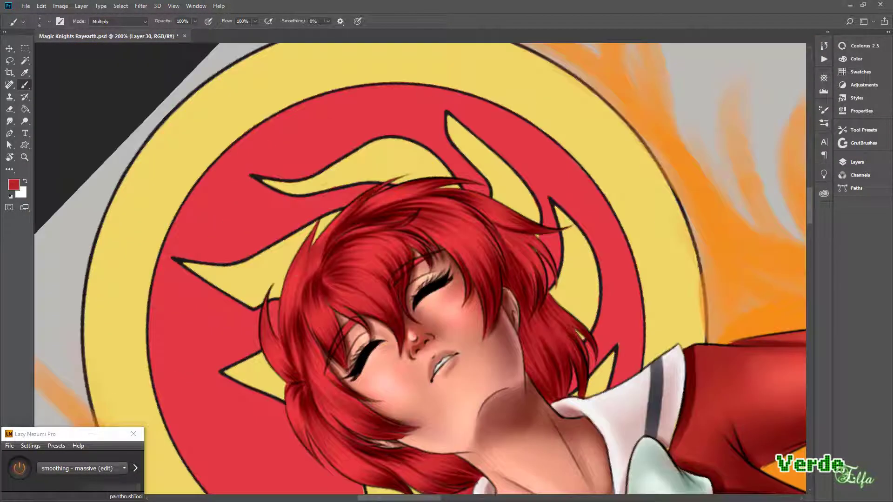
Darken the crown, the gathered hair on the braid's side and the outermost lock on the opposite side
left_click_drag(311, 228, 293, 276)
left_click_drag(300, 298, 284, 370)
left_click_drag(321, 246, 300, 307)
left_click_drag(263, 302, 260, 355)
left_click_drag(309, 404, 293, 454)
left_click_drag(325, 360, 303, 400)
left_click_drag(320, 332, 305, 386)
key("ctrl+shift+r")
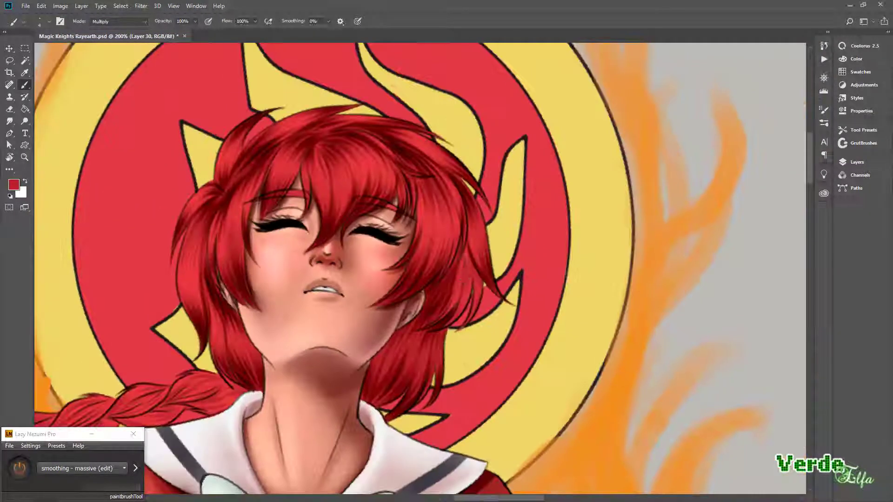
left_click_drag(474, 250, 460, 288)
left_click_drag(479, 263, 442, 319)
key("ctrl+shift+r")
Deepen the shadows between the braid's segments from the neck down past the shoulder
scroll(411, 264, "down", 5)
left_click_drag(388, 280, 365, 323)
mouse_move(386, 296)
left_mouse_down()
mouse_move(411, 263)
mouse_move(382, 311)
left_mouse_up()
mouse_move(400, 268)
left_mouse_down()
mouse_move(358, 303)
mouse_move(335, 360)
left_mouse_up()
scroll(382, 278, "down", 3)
left_click_drag(339, 307, 314, 383)
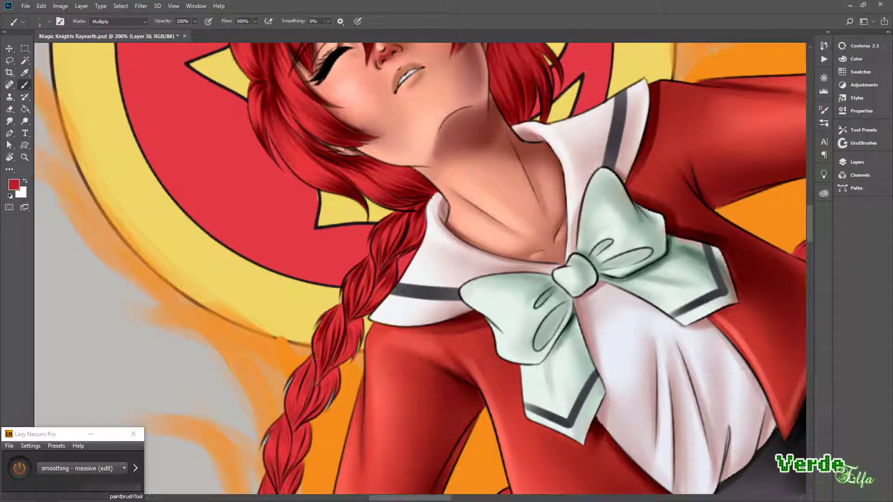
scroll(366, 329, "down", 8)
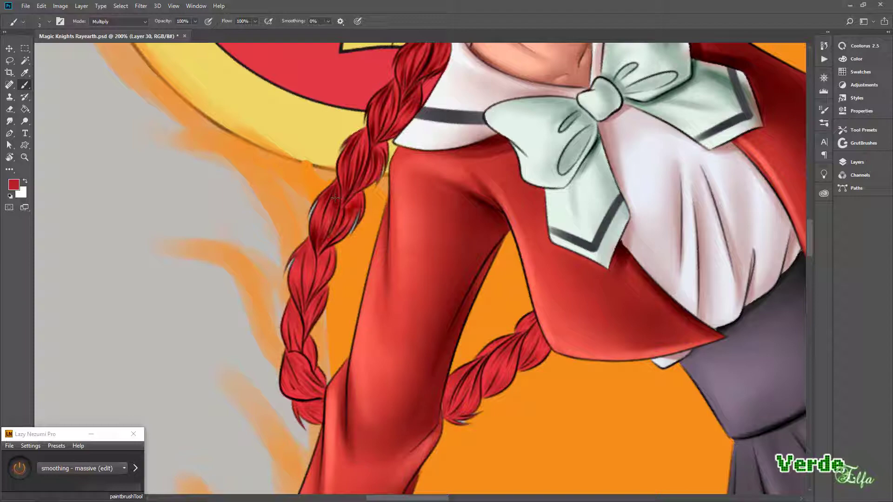
scroll(319, 273, "down", 4)
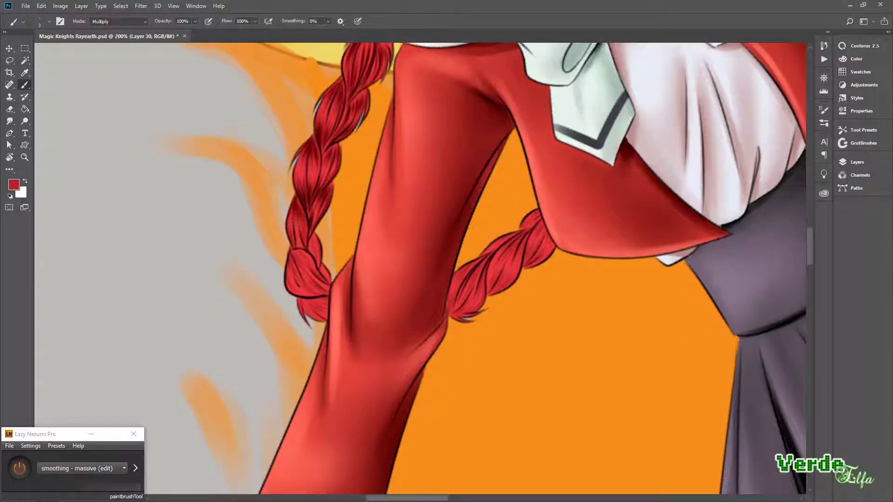
Continue the Multiply shadows on the braid's segments around the sleeve and up to the jacket hem
key("r")
mouse_move(292, 226)
left_mouse_down()
mouse_move(321, 426)
mouse_move(360, 165)
left_mouse_up()
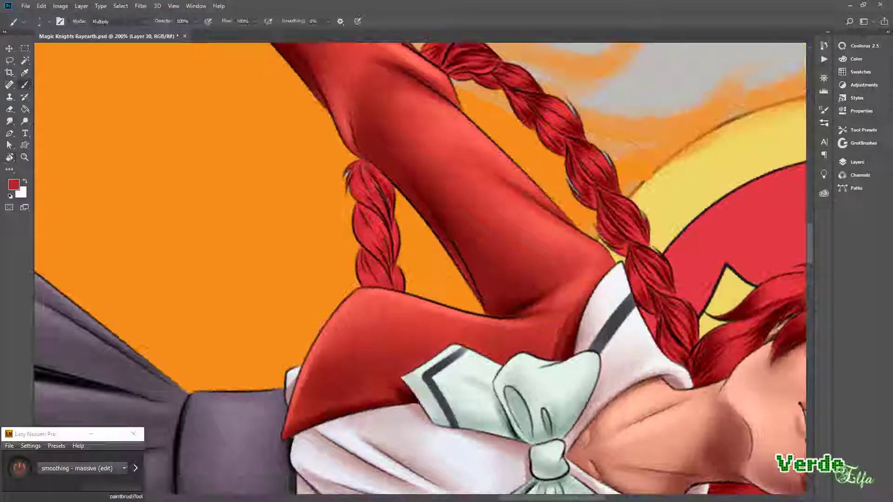
mouse_move(392, 211)
left_mouse_down()
mouse_move(372, 260)
mouse_move(357, 226)
mouse_move(362, 253)
mouse_move(460, 241)
left_mouse_up()
key("r")
mouse_move(457, 244)
left_mouse_down()
mouse_move(491, 195)
mouse_move(466, 267)
left_mouse_up()
scroll(460, 241, "down", 3)
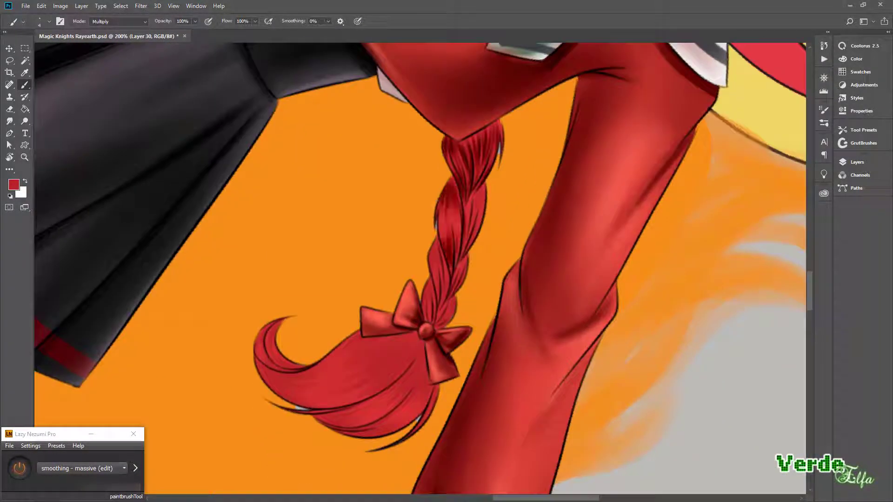
Shade the last braid segments below the jacket and the loose tail under the bow
left_click_drag(513, 409, 505, 319)
left_click_drag(465, 279, 465, 209)
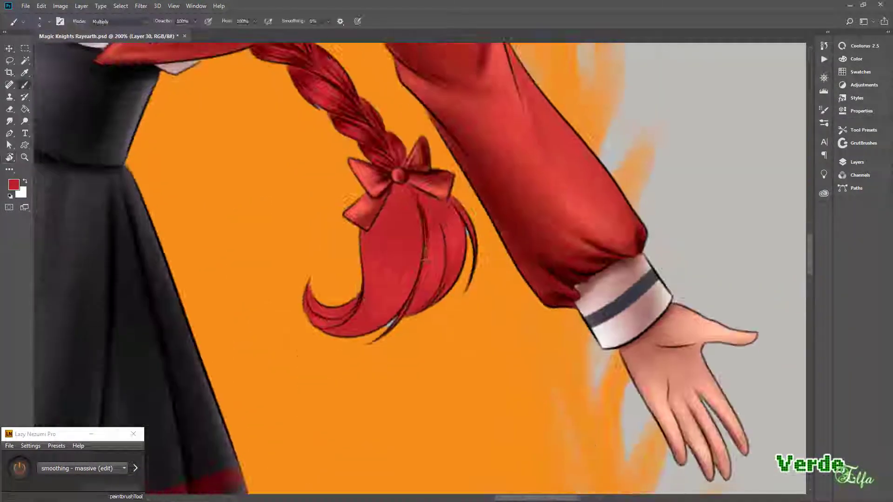
left_click_drag(432, 242, 445, 202)
left_click_drag(405, 316, 394, 184)
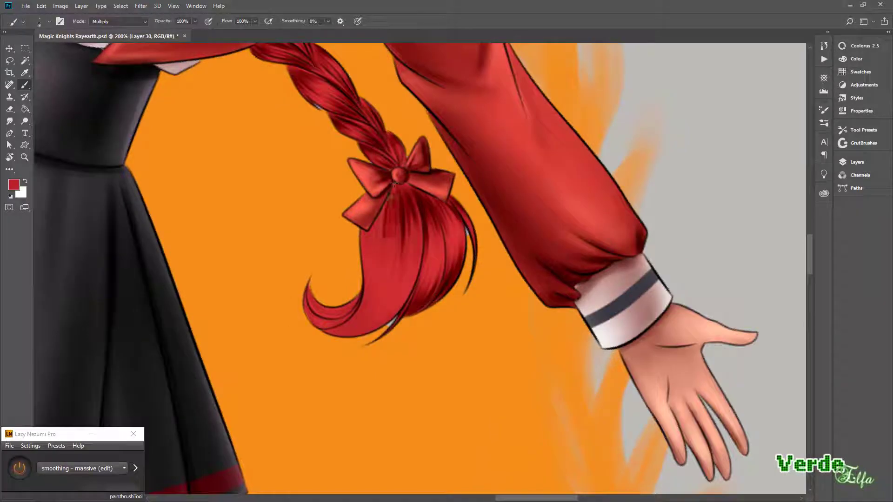
left_click_drag(402, 279, 401, 208)
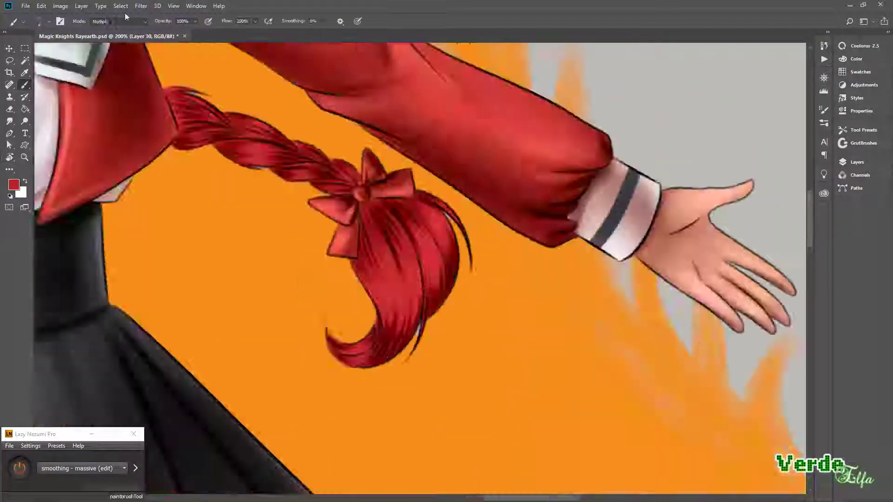
Return the brush to Normal mode, choose a light coral red and add a new layer for the hair highlights
key("ctrl+minus")
key("ctrl+minus")
key("bracketleft")
key("bracketleft")
key("bracketleft")
key("bracketleft")
key("bracketleft")
key("bracketleft")
key("bracketleft")
left_click(841, 45)
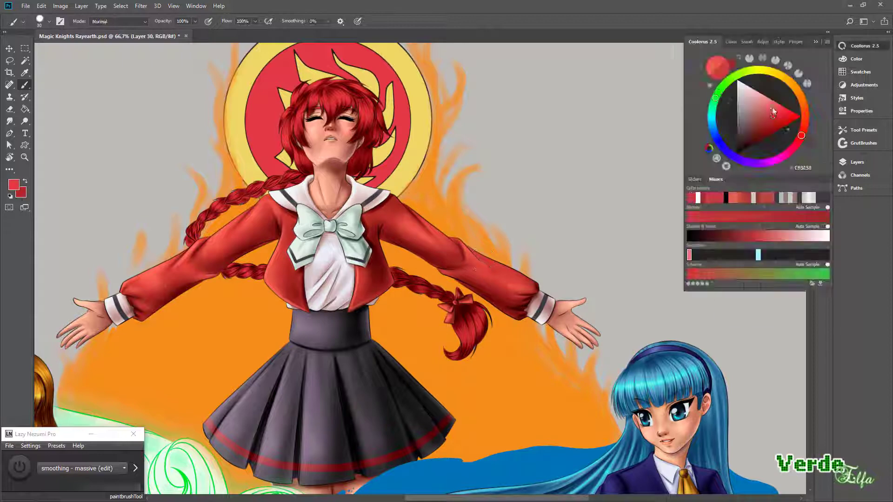
left_click(857, 162)
key("ctrl+plus")
key("ctrl+plus")
Paint light coral highlight strands on the fringe, the side lock and the gathered hair on the braid's side
left_click_drag(309, 119, 297, 161)
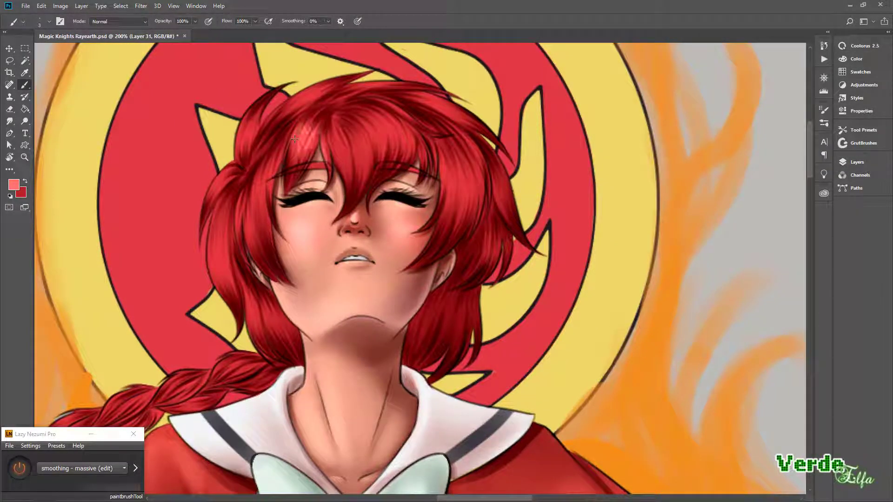
left_click_drag(335, 125, 377, 168)
mouse_move(279, 121)
left_mouse_down()
mouse_move(251, 219)
mouse_move(214, 286)
left_mouse_up()
left_click_drag(253, 114, 242, 142)
left_click_drag(228, 170, 213, 193)
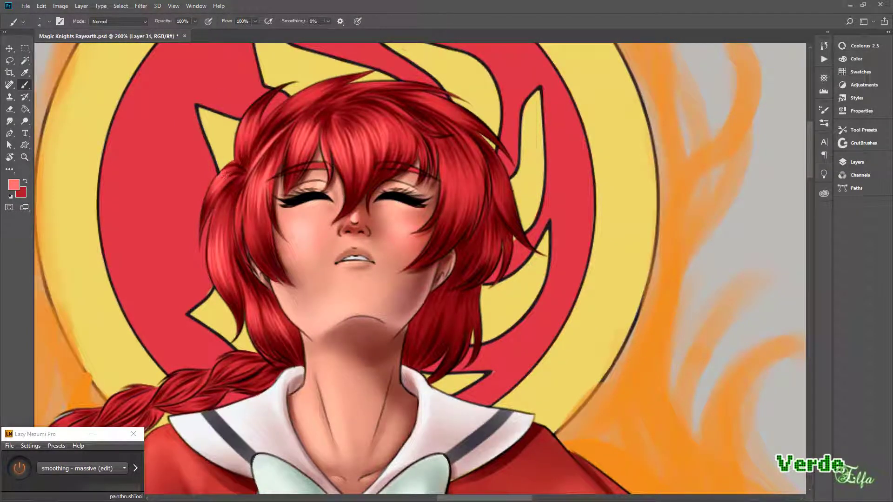
Add light coral highlights to the crown, the opposite side lock, the back hair and the start of the braid
left_click_drag(325, 86, 300, 103)
mouse_move(418, 233)
left_mouse_down()
mouse_move(325, 372)
mouse_move(418, 232)
left_mouse_up()
left_click_drag(444, 205, 460, 182)
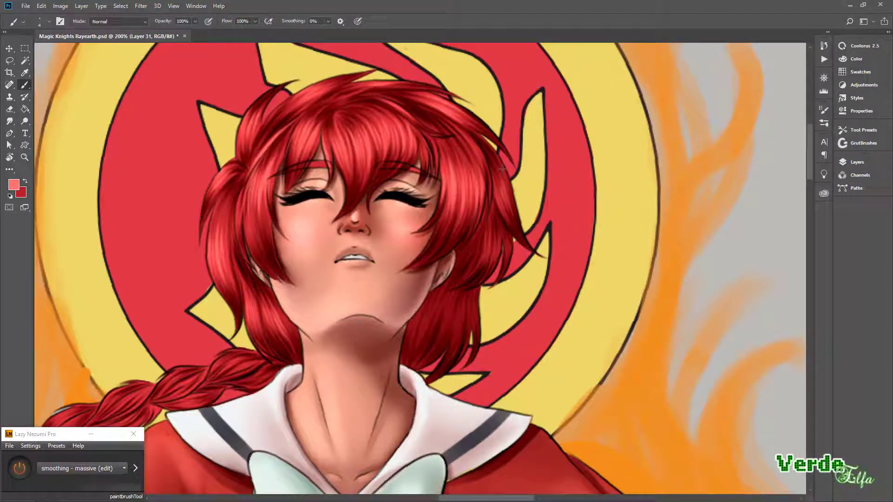
mouse_move(487, 316)
left_mouse_down()
mouse_move(329, 238)
mouse_move(249, 325)
left_mouse_up()
left_click_drag(224, 352, 319, 278)
Paint light coral highlights on the braid's segments down to the bow and across the loose tail
scroll(295, 335, "down", 3)
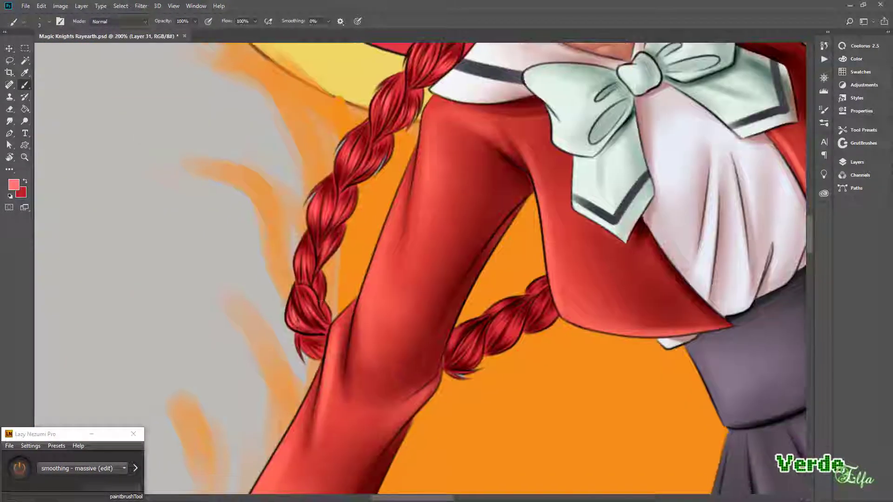
left_click_drag(297, 321, 403, 249)
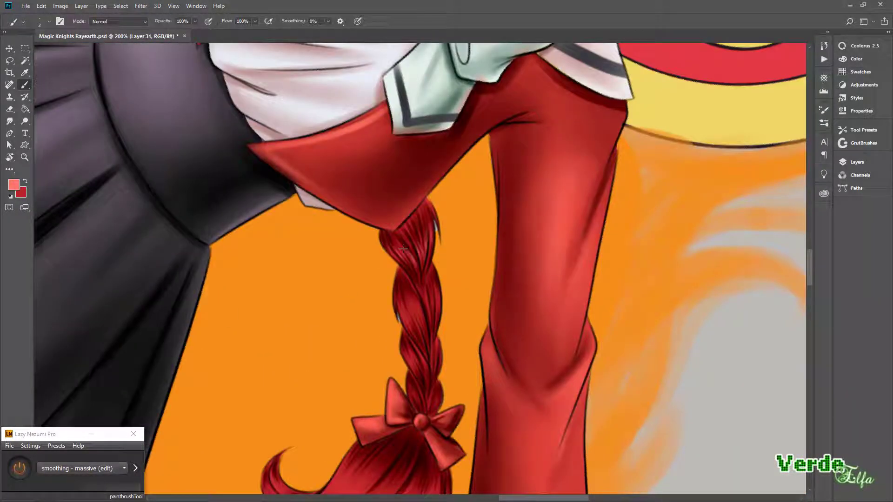
left_click_drag(403, 352, 413, 258)
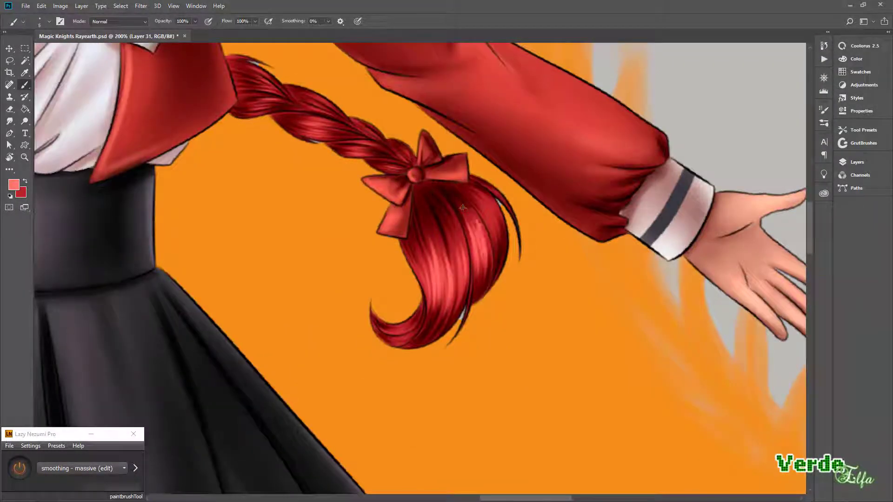
Add two new layers in the Fogo group, clipping the lower one to Base, and choose a darker orange
key("ctrl+minus")
key("ctrl+minus")
key("ctrl+minus")
key("ctrl+plus")
key("ctrl+plus")
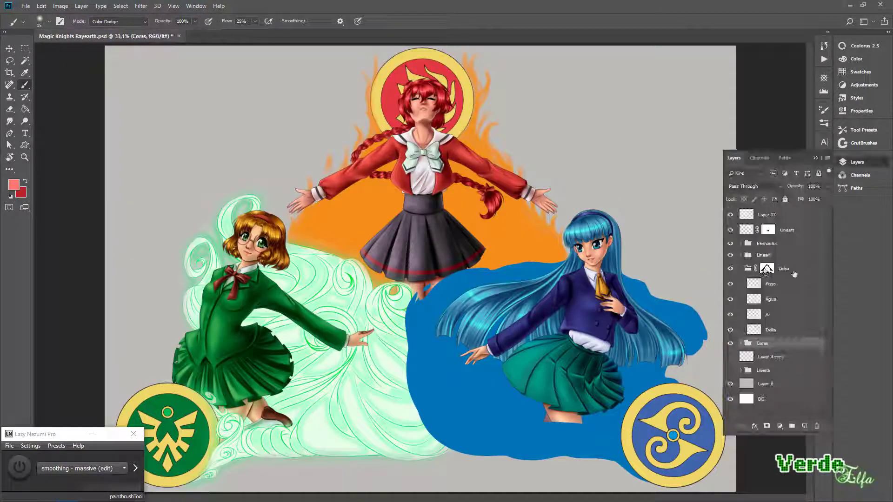
left_click(811, 42)
key("F7")
key("alt+bracketright")
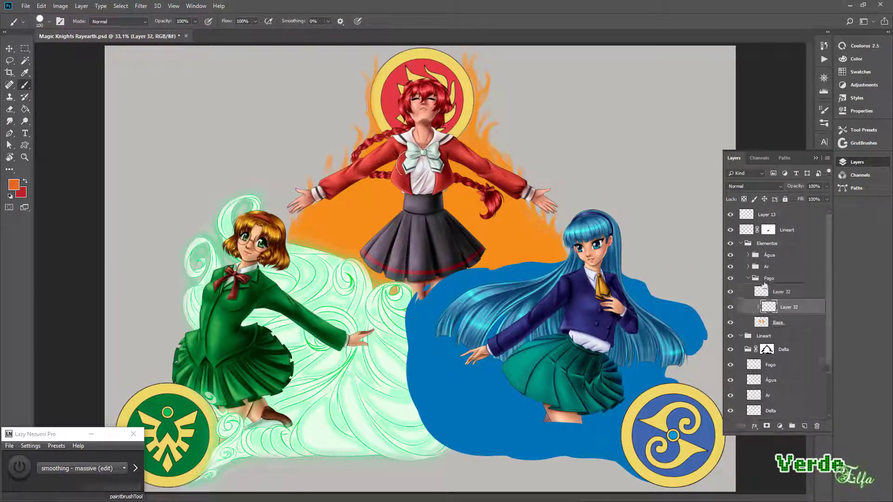
Paint darker orange flame strokes over the fire around the skirt and sleeves, and soften them with the Smudge tool
left_click_drag(361, 199, 367, 260)
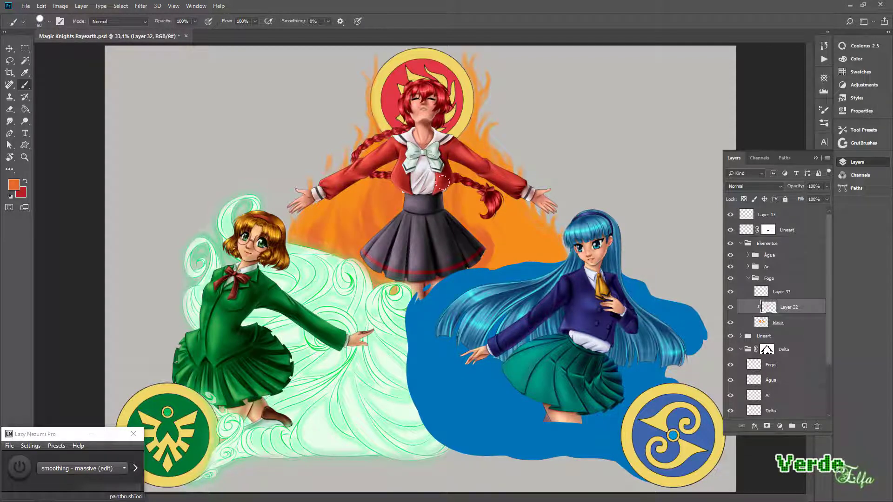
left_click_drag(539, 246, 508, 184)
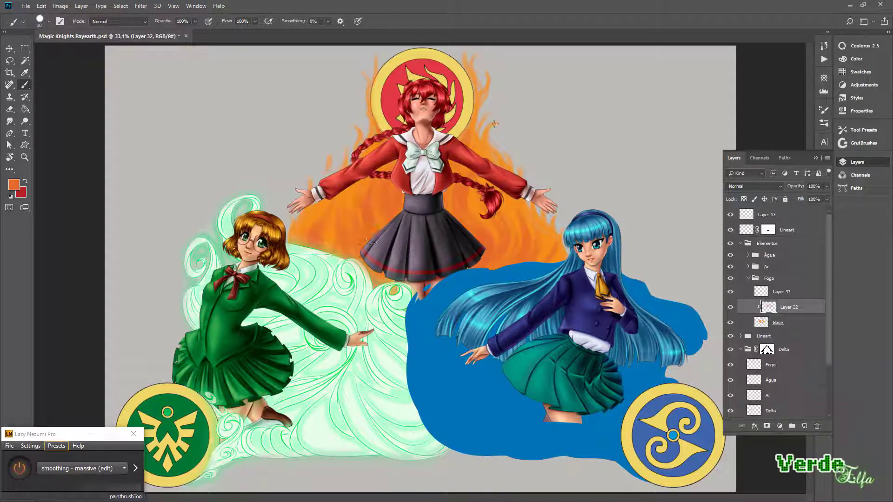
key("r")
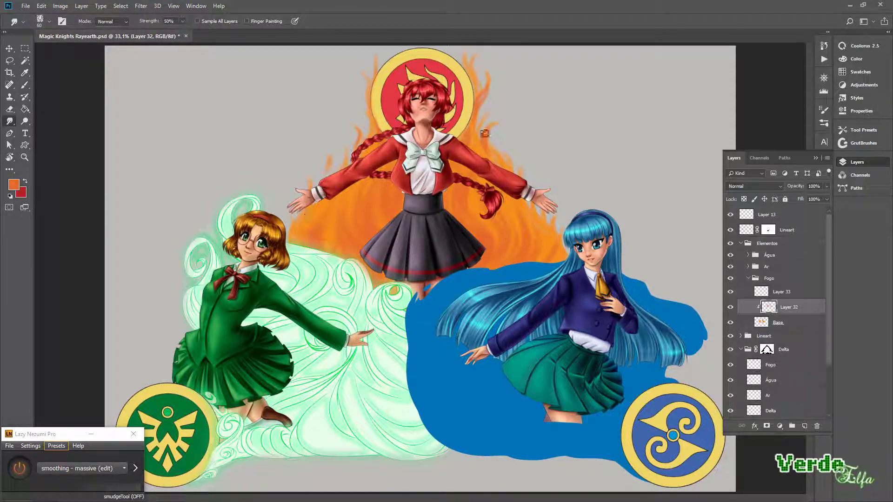
Paint bright yellow-orange highlight strokes through the flames on Layer 33 and soften them with the Smudge tool
key("b")
left_click(309, 182, "alt")
key("alt+]")
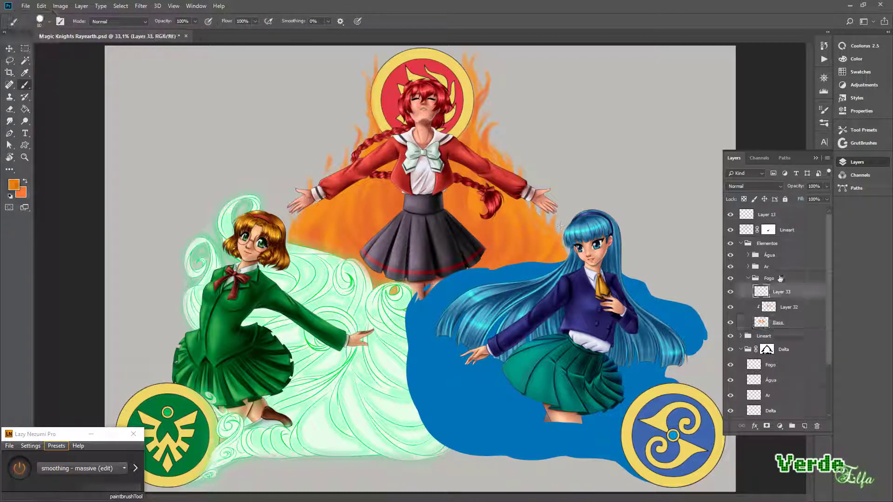
key("F6")
key("bracketleft")
left_click_drag(346, 200, 328, 254)
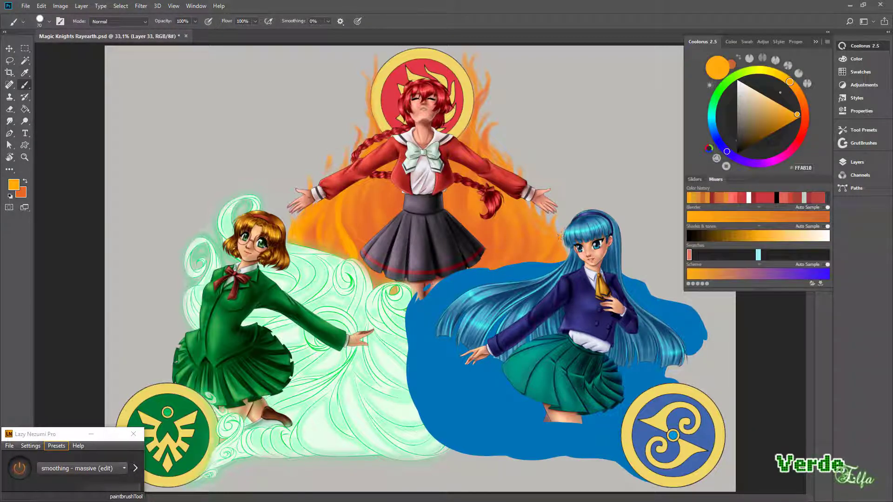
key("r")
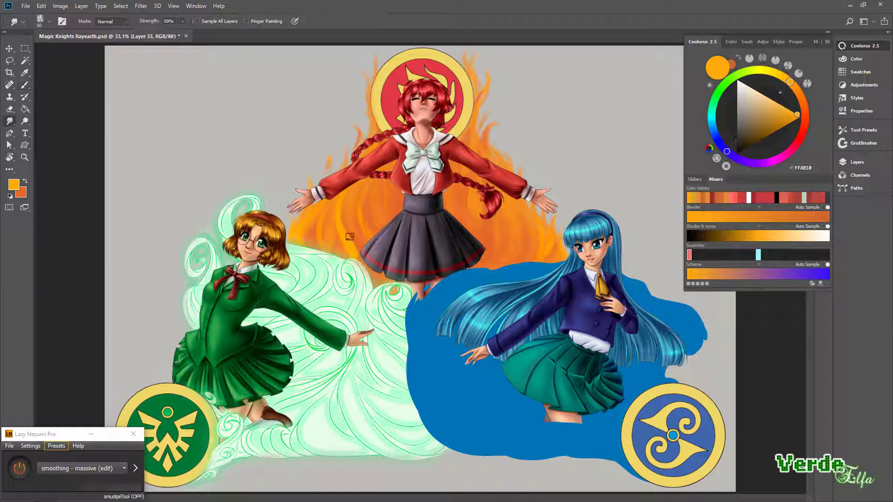
key("b")
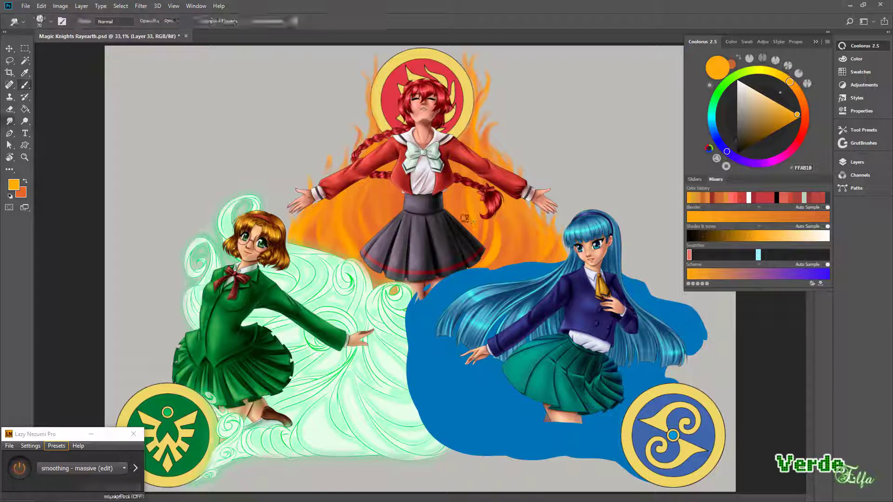
Merge the highlights into Layer 32, paint dark red strokes through the flames around the skirt and smudge them
key("F7")
key("alt+bracketleft")
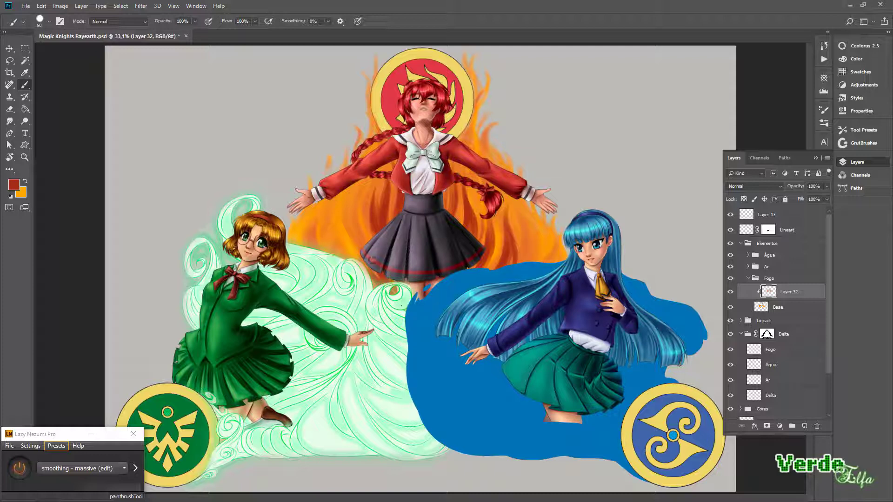
key("shift+r")
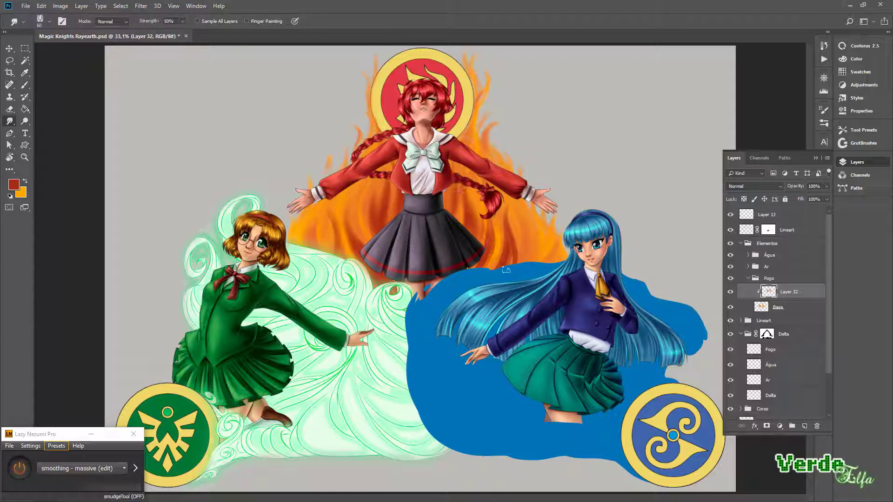
key("b")
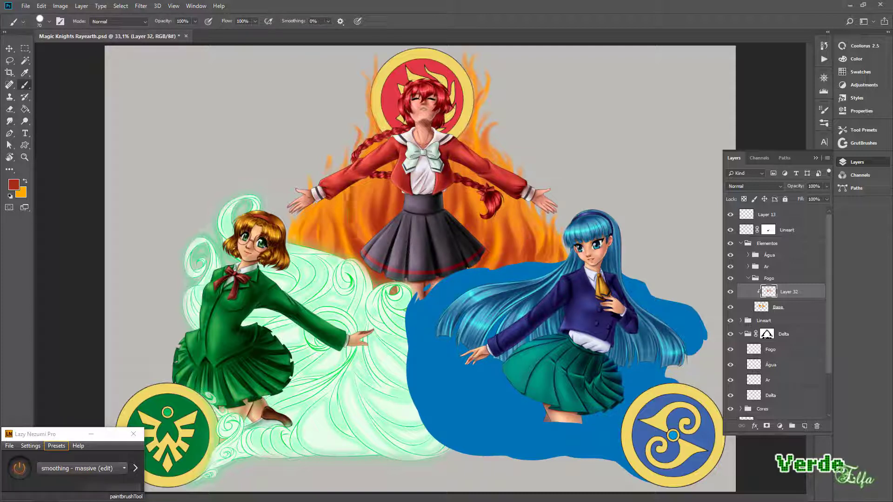
Define the flame tips on the fire's outer edges with red, and add a soft red glow on a new layer beneath Base
key("bracketleft")
key("bracketleft")
key("bracketleft")
key("bracketleft")
key("bracketleft")
key("alt+bracketleft")
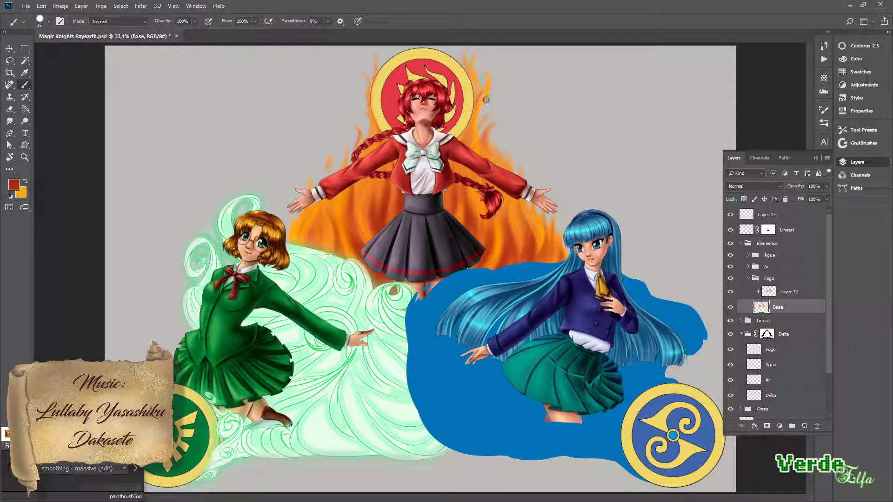
key("ctrl+shift+alt+n")
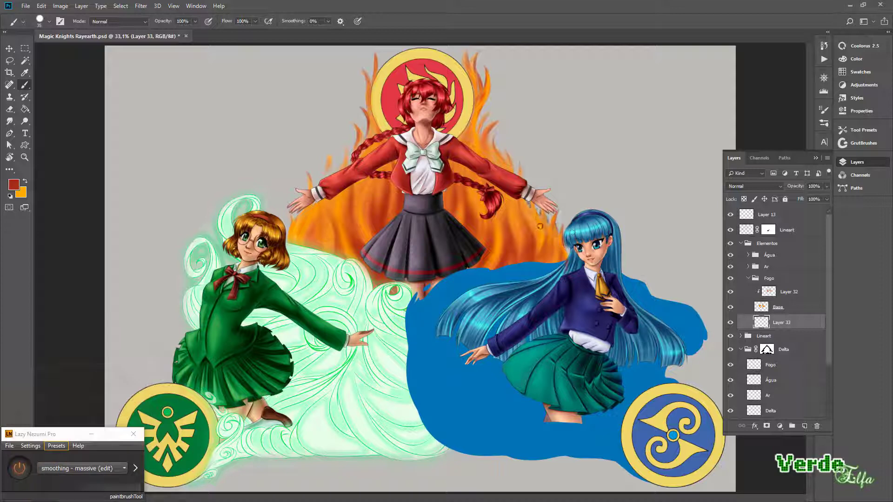
key("r")
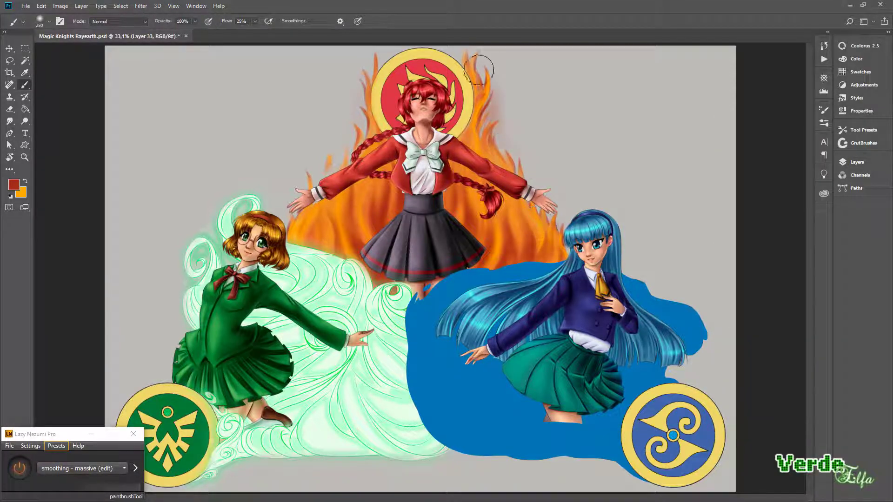
Merge the fire layers into Layer 32, add a new layer above it and choose a yellow foreground colour
key("ctrl+e")
key("b")
key("x")
key("ctrl+shift+alt+n")
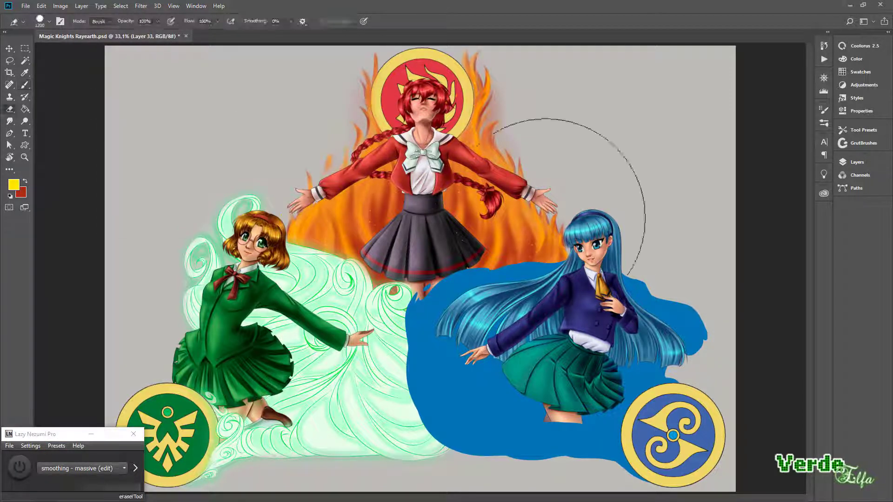
left_click(860, 46)
left_click(857, 162)
left_click(13, 185)
left_click_drag(235, 182, 235, 171)
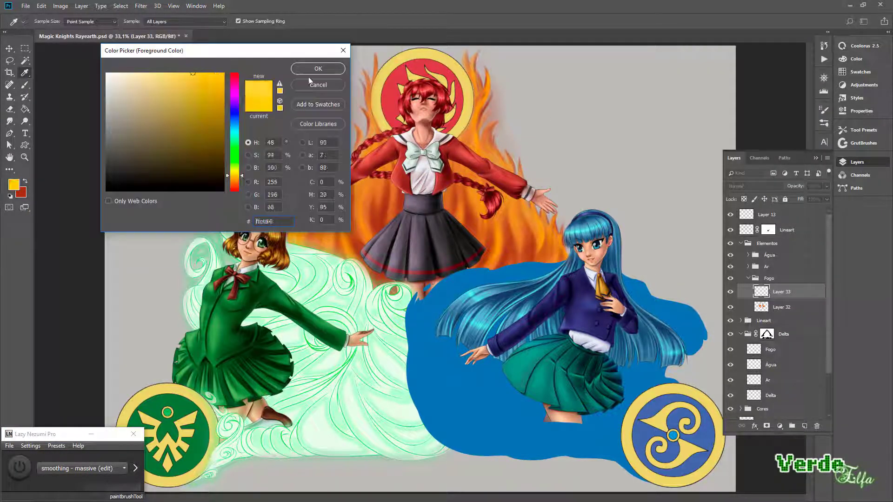
left_click(318, 68)
Give Layer 33 an Outer Glow, scatter small yellow sparks around the flames and erase the unwanted ones
double_click(799, 292)
left_click(318, 69)
left_click(359, 60)
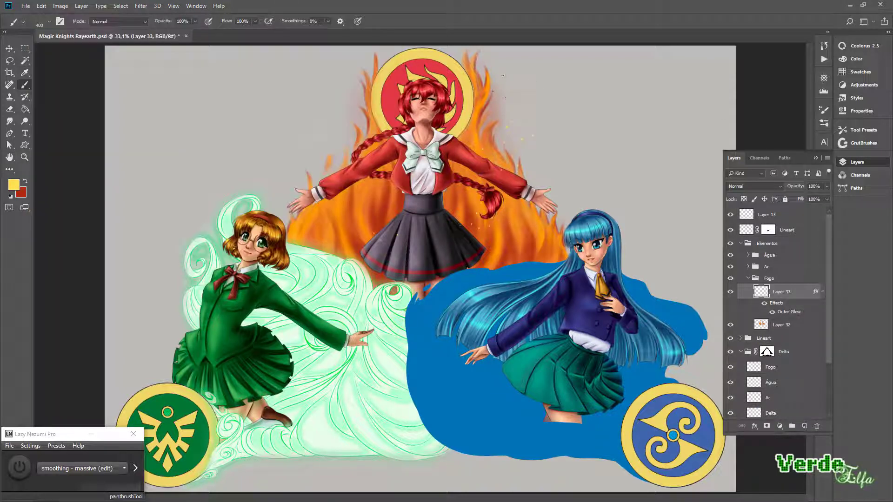
key("e")
scroll(786, 302, "down", 3)
left_click(785, 391)
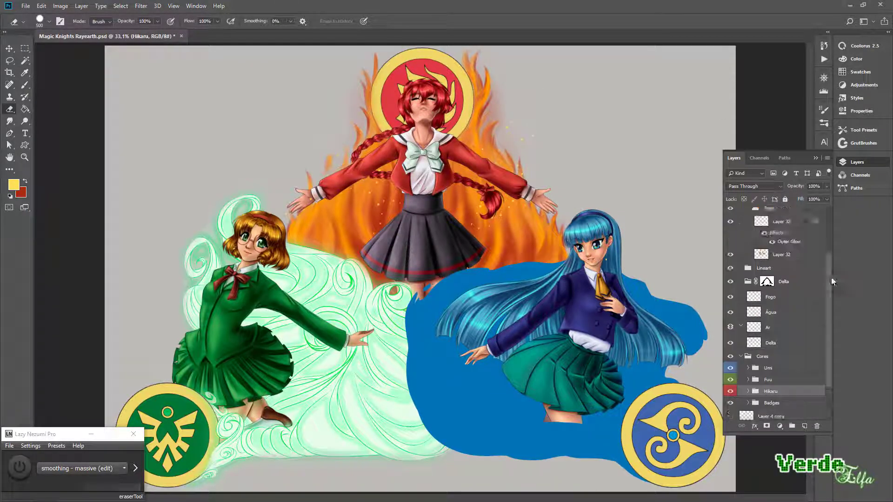
Change the Outer Glow colour of the spark layer in the Fogo group
double_click(789, 241)
left_click(185, 102)
left_click(313, 65)
left_click_drag(210, 150, 202, 155)
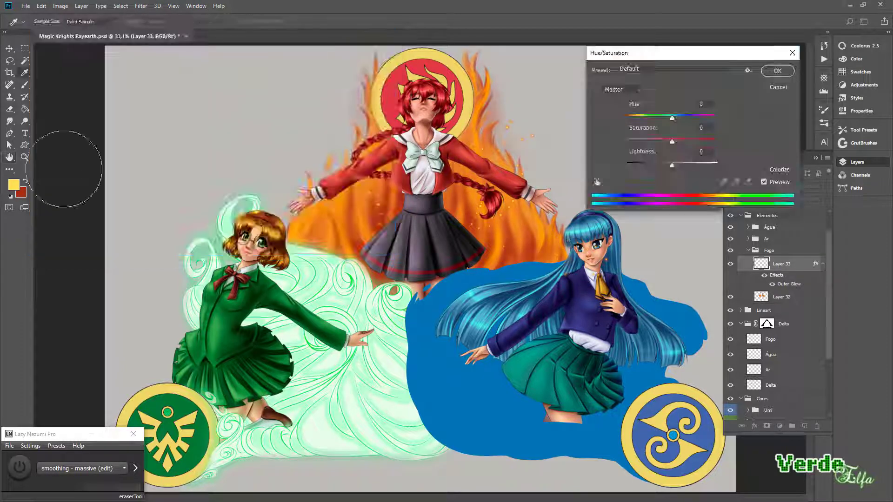
Hide Linhas and Layer 7 in the Ar group, and make a Color Range selection for the wind on Linhas copy
left_click(730, 268)
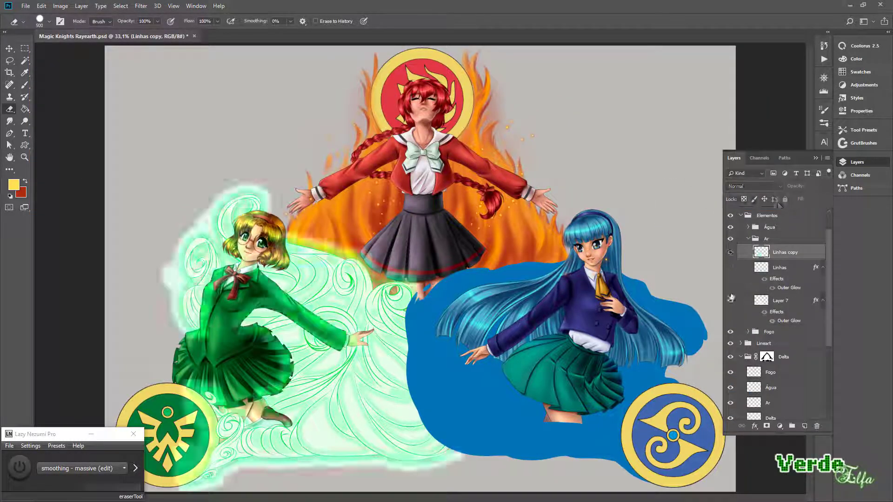
key("i")
left_click(357, 279)
left_click(120, 5)
left_click(135, 95)
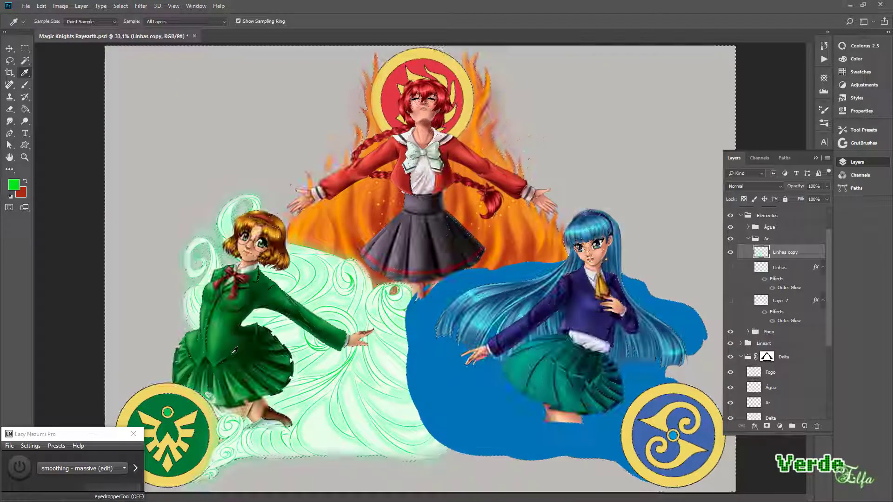
Paint pale mint tones over the swirling wind on Linhas copy with a small soft brush
key("bracketleft")
key("bracketleft")
key("bracketleft")
key("bracketleft")
key("bracketleft")
key("bracketleft")
key("bracketleft")
key("bracketleft")
key("bracketleft")
key("bracketleft")
key("bracketleft")
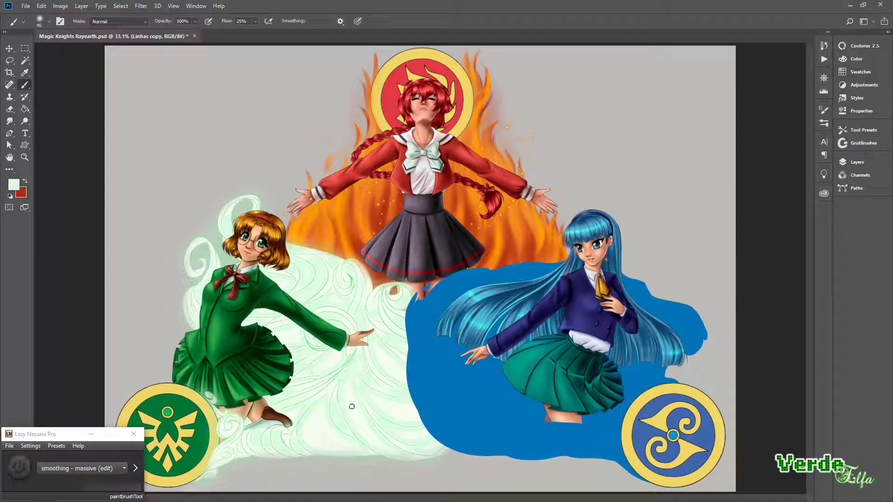
Add two layers in the Água group, clip the lower one to Base and shade the water with a darker blue
left_click(857, 166)
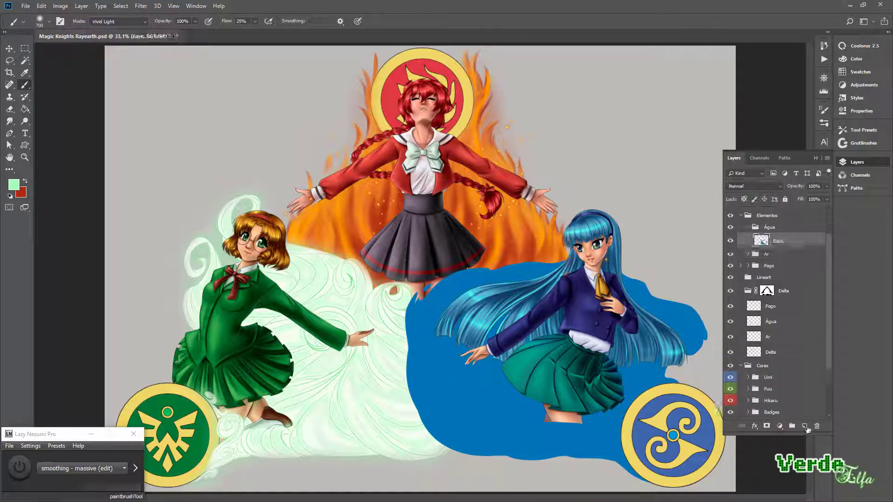
left_click(863, 142)
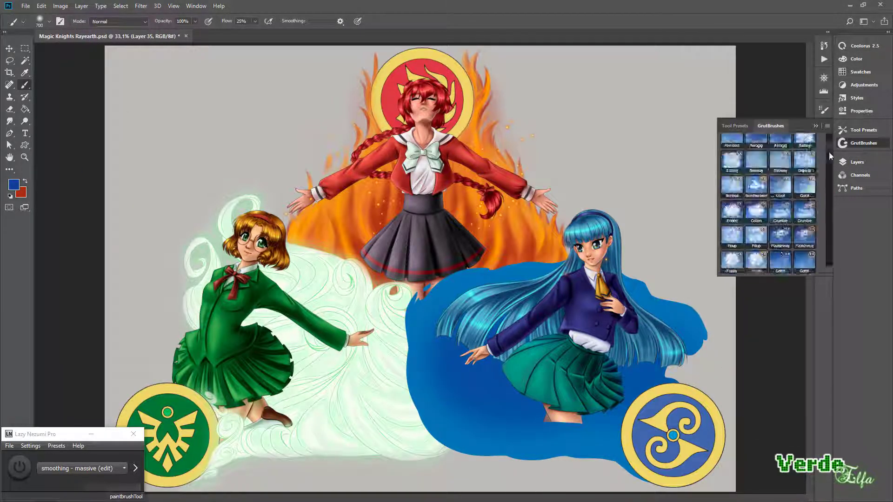
Paint white foam on Layer 35 with the Starfish cloud brush below Umi's skirt and beside both sides of her hair
left_click(756, 203)
scroll(767, 205, "down", 10)
left_click(804, 227)
left_click_drag(539, 423, 621, 425)
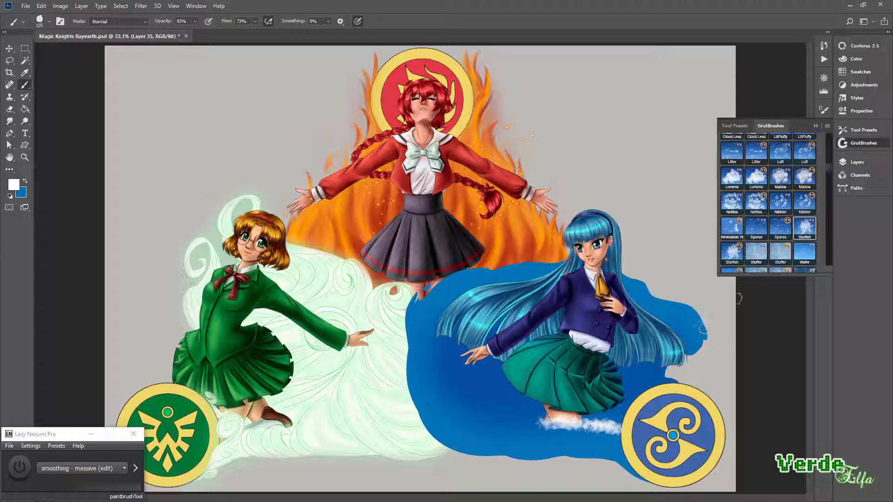
mouse_move(660, 321)
left_mouse_down()
mouse_move(698, 328)
mouse_move(706, 358)
mouse_move(693, 324)
left_mouse_up()
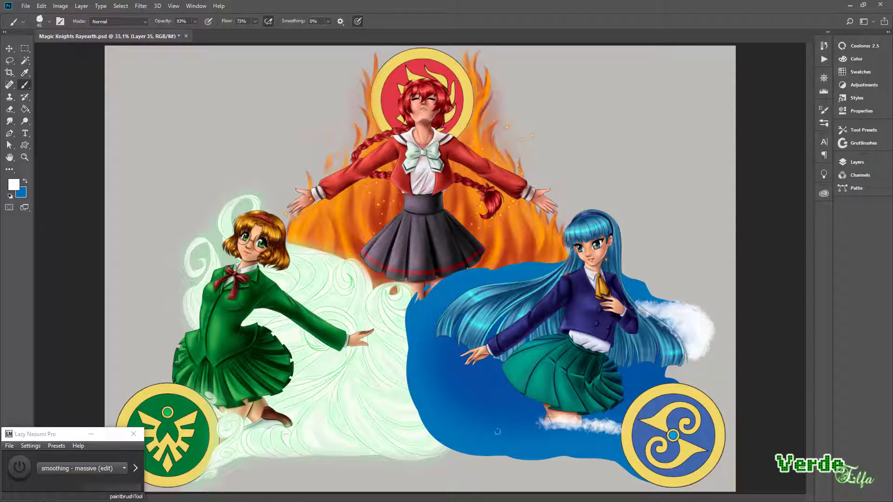
left_click_drag(623, 425, 498, 433)
left_click_drag(465, 288, 432, 321)
Paint darker blue wave strokes on Layer 34 beneath the foam near the water emblem and smudge them
key("e")
key("F7")
key("alt+bracketleft")
key("b")
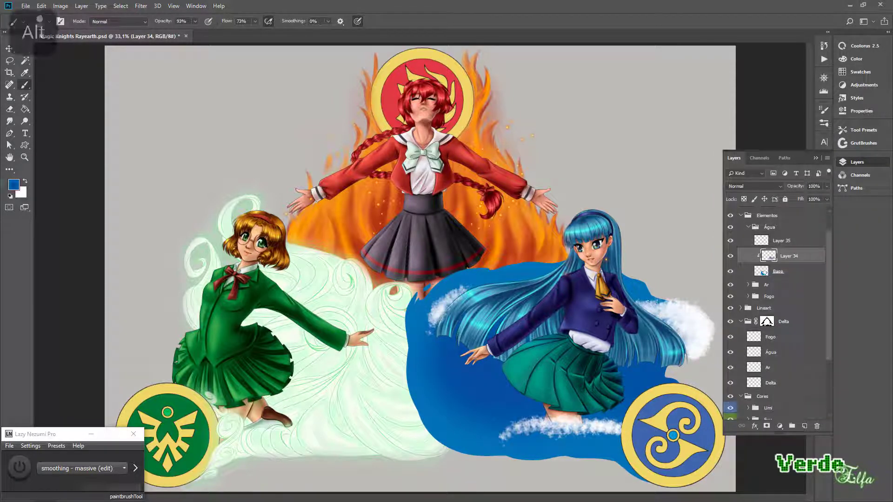
key("F7")
key("x")
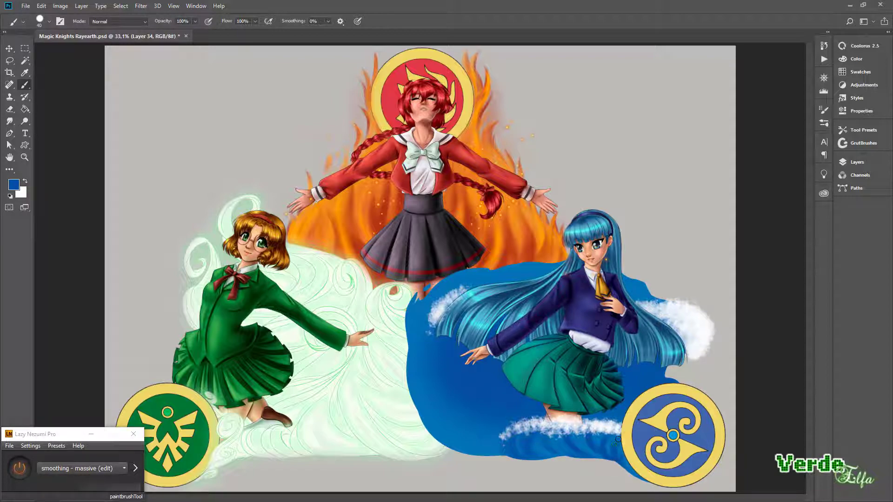
key("r")
Paint darker blue curved strokes along the wave's outer edge beside the wind
mouse_move(544, 461)
left_mouse_down()
mouse_move(274, 295)
mouse_move(401, 408)
left_mouse_up()
key("r")
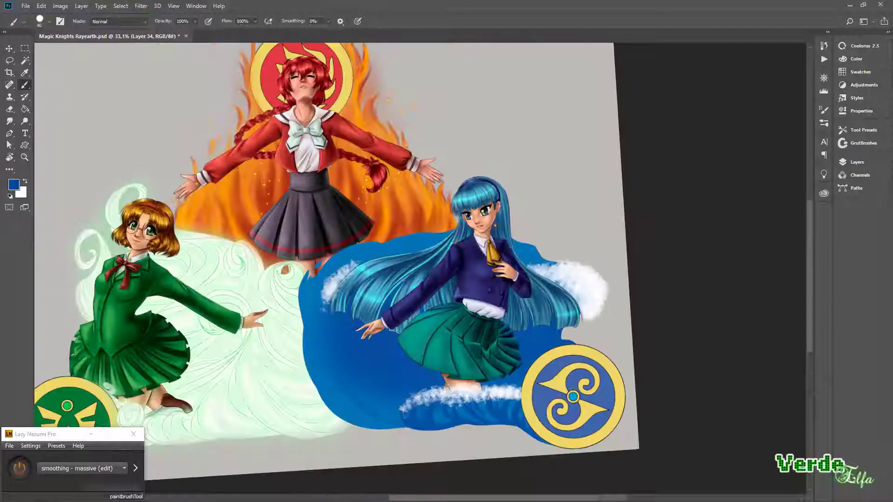
key("bracketright")
Extend the white foam on Layer 35 beside Umi's flowing hair, using the Cabelo selection to keep it off the strands
key("F7")
key("alt+bracketright")
key("x")
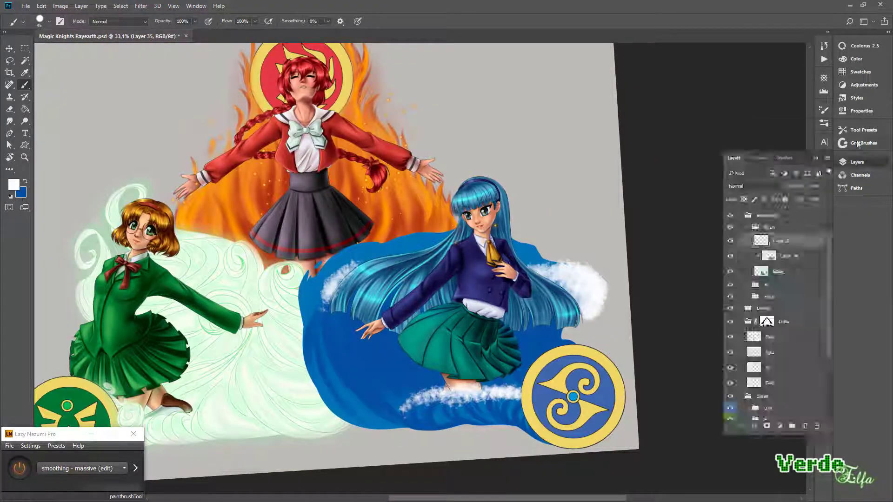
mouse_move(325, 321)
left_mouse_down()
mouse_move(316, 292)
mouse_move(291, 331)
mouse_move(326, 289)
mouse_move(413, 279)
left_mouse_up()
key("e")
key("b")
key("F7")
key("ctrl+alt+z")
key("alt+bracketleft")
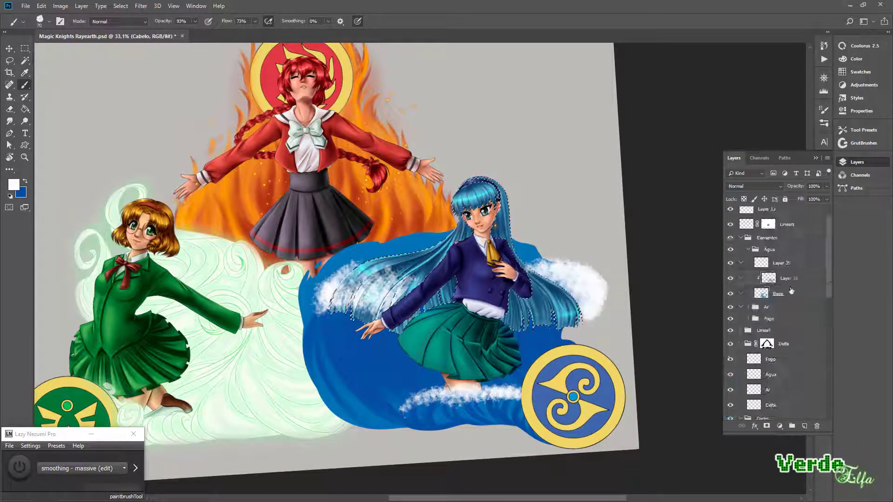
key("ctrl+alt+z")
Paint dark blue folds across the water on Layer 34 with the brush in Multiply mode, and smudge them
key("F7")
key("x")
key("Escape")
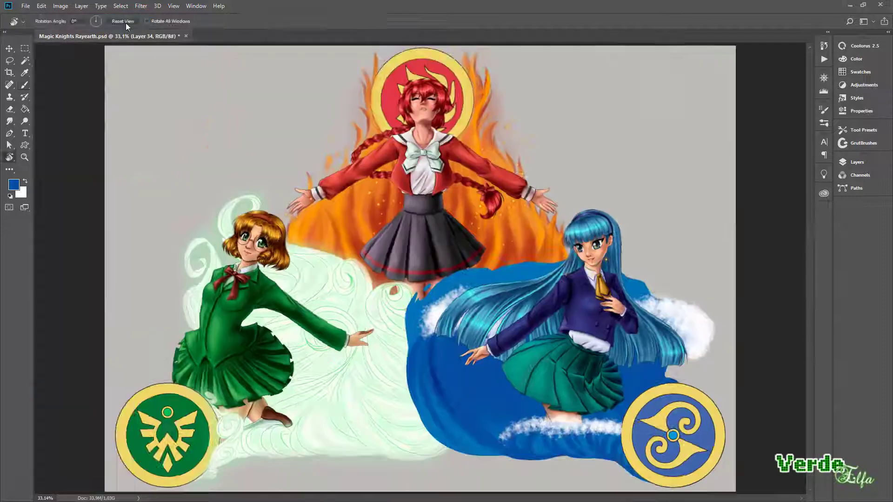
key("F7")
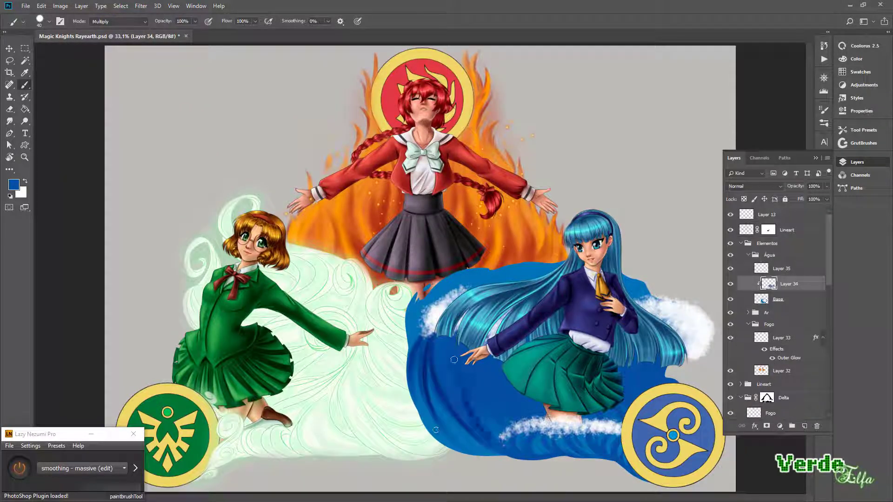
mouse_move(410, 397)
left_mouse_down()
mouse_move(486, 416)
mouse_move(506, 359)
left_mouse_up()
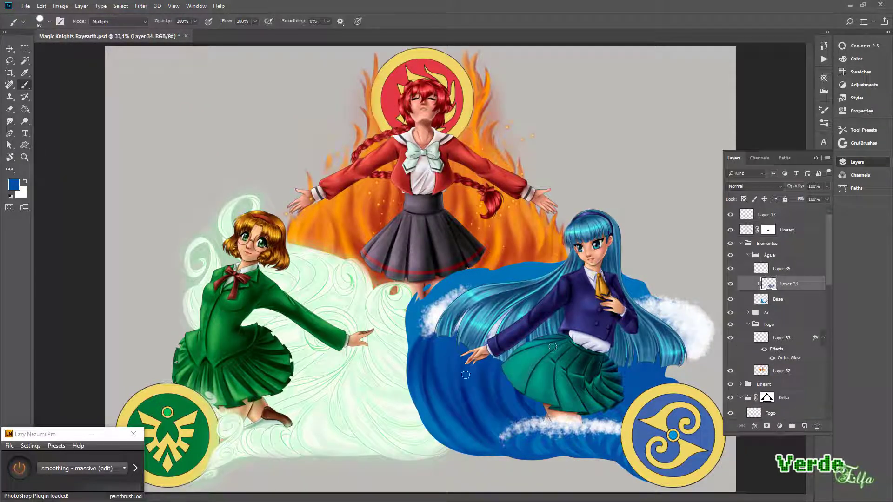
key("r")
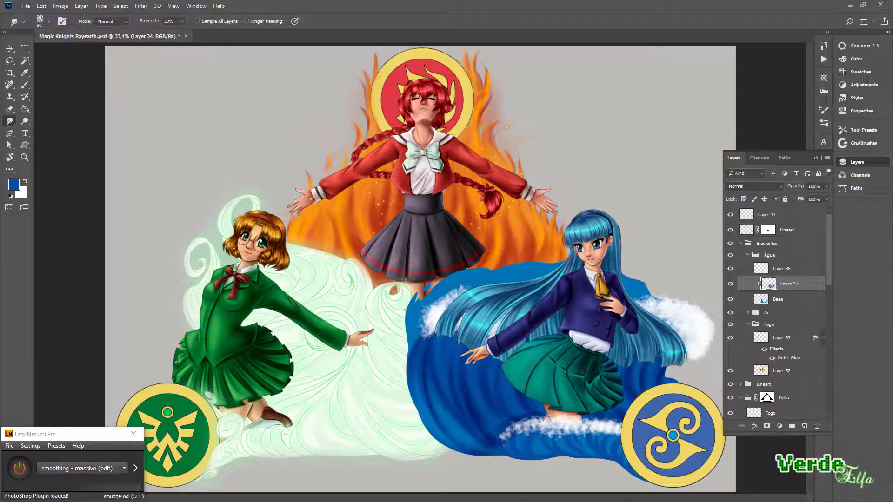
Deepen the wave folds around the foam and skirt with more Multiply strokes, and switch to a light cyan Normal brush
key("b")
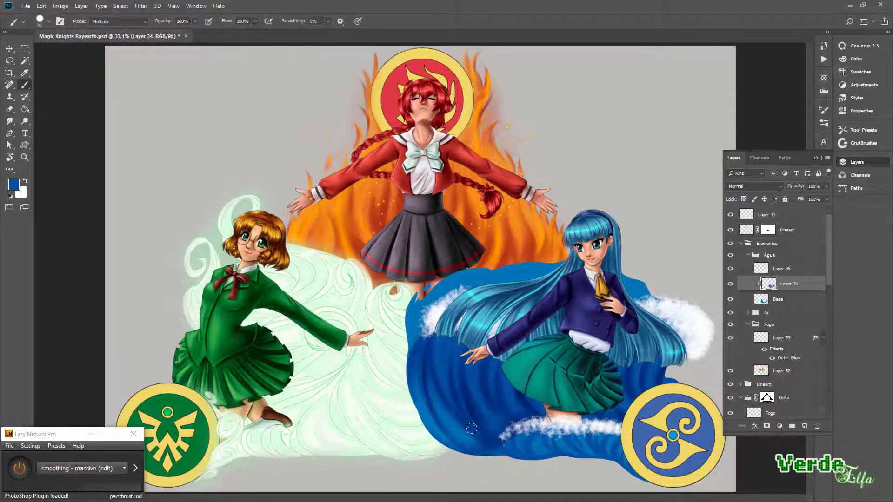
mouse_move(472, 428)
left_mouse_down()
mouse_move(279, 233)
mouse_move(368, 260)
mouse_move(500, 330)
mouse_move(325, 328)
left_mouse_up()
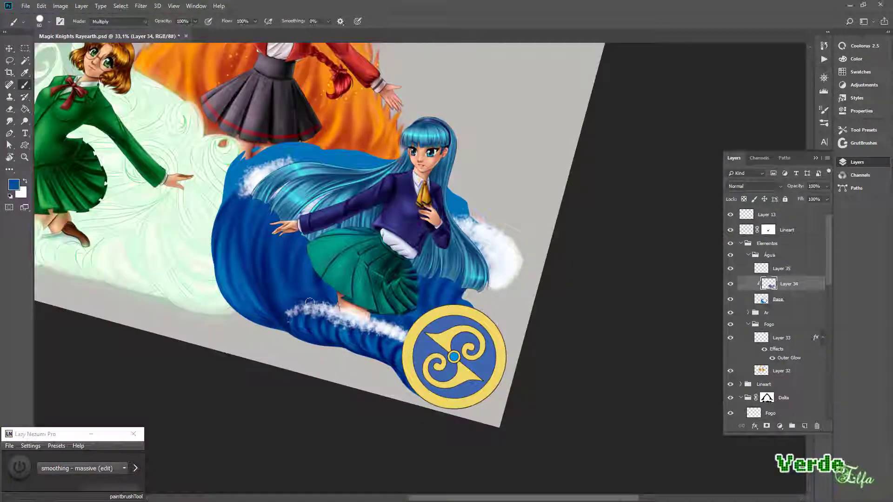
left_click_drag(429, 297, 493, 293)
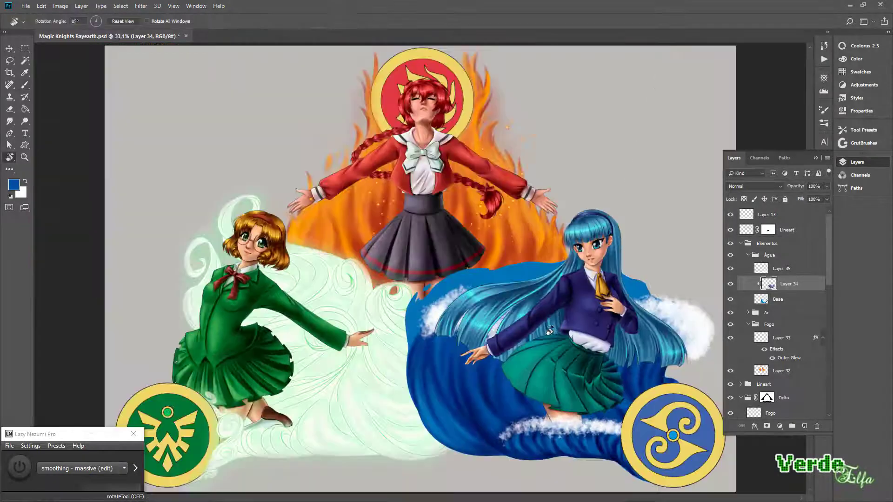
left_click(19, 468)
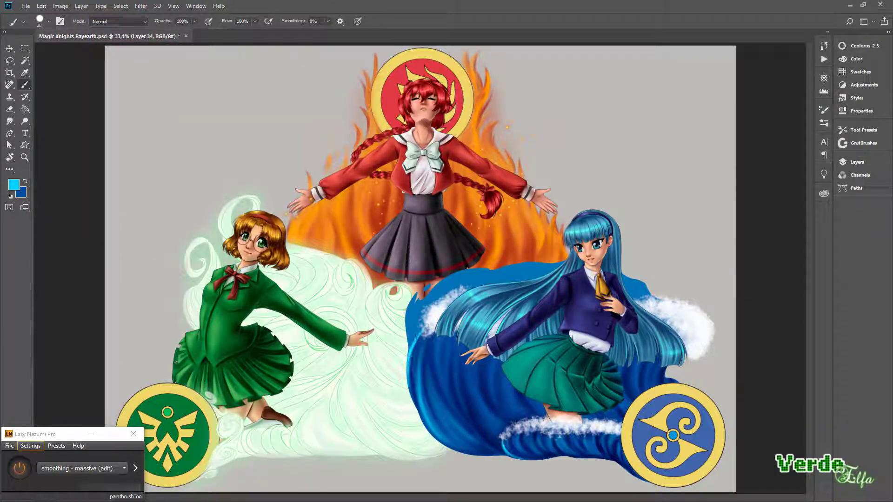
Paint light cyan highlights along the wave's folds on Layer 34 with a larger Normal brush, and smudge them into the blue
key("bracketright")
key("bracketright")
key("bracketright")
key("bracketright")
key("bracketright")
key("bracketright")
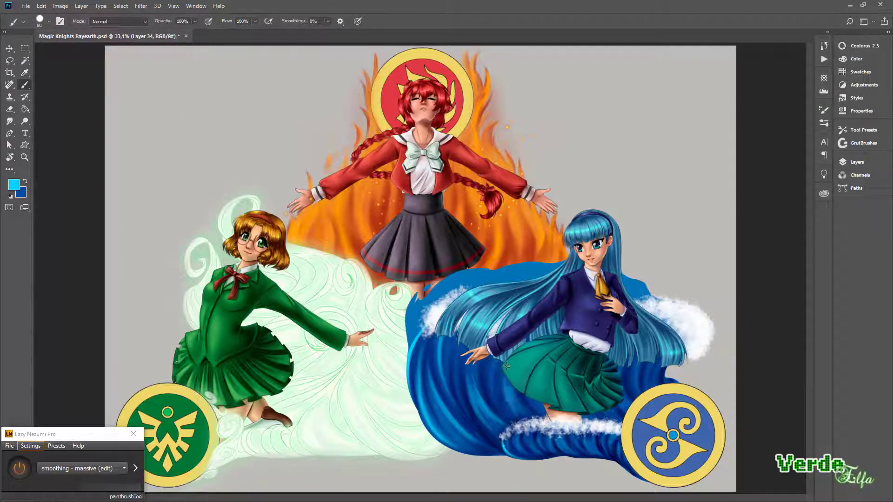
key("r")
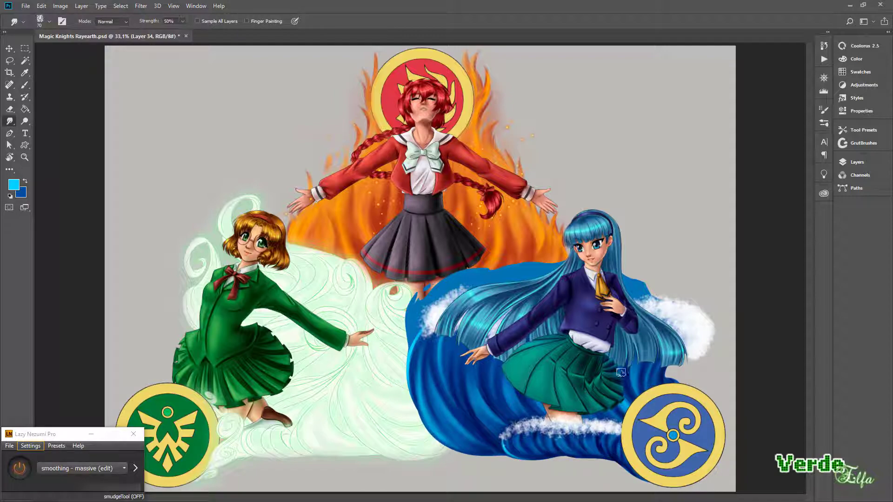
key("r")
mouse_move(520, 442)
left_mouse_down()
mouse_move(395, 446)
mouse_move(386, 358)
left_mouse_up()
key("b")
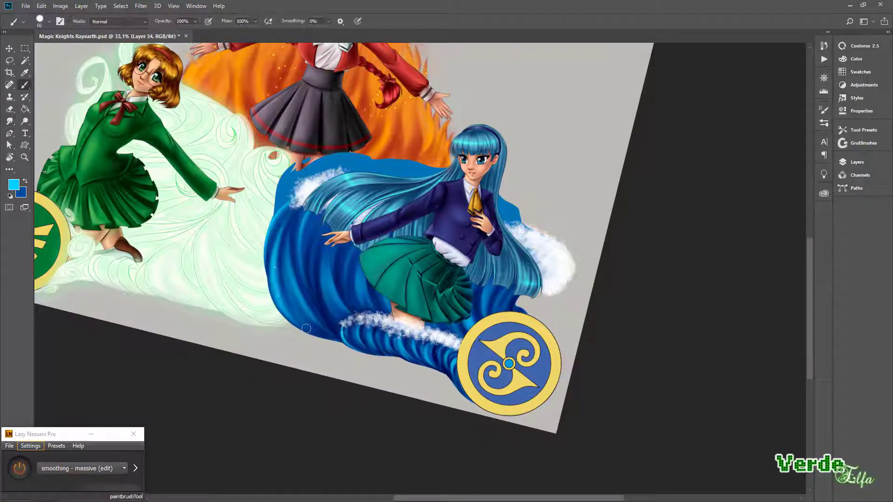
key("x")
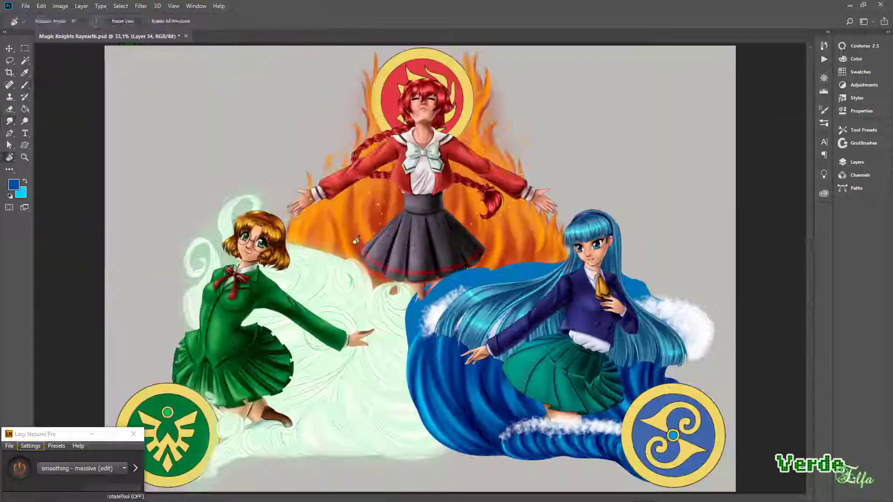
Brighten the water folds around Umi's skirt with glowing cyan Color Dodge strokes, reaching the stretch beneath the lower foam
key("x")
key("bracketleft")
key("bracketleft")
key("bracketleft")
key("bracketleft")
left_click_drag(618, 427, 505, 429)
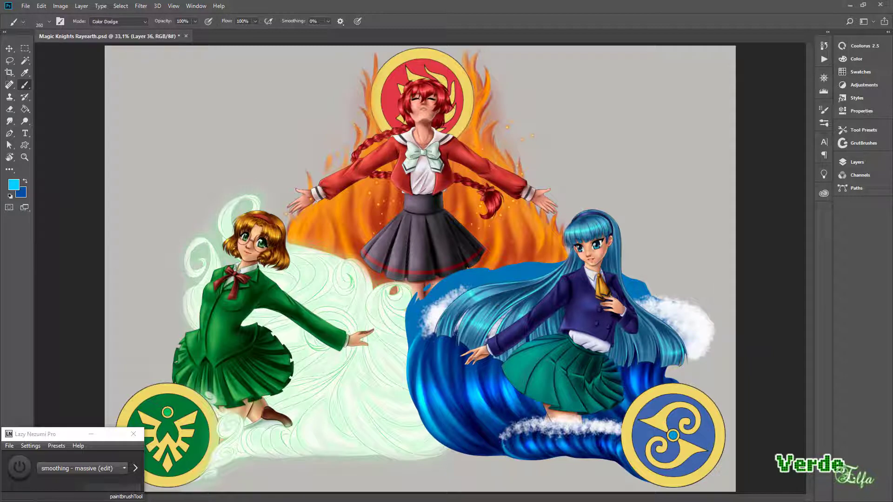
Paint white foam on Layer 35 along the wave's crest behind Umi, from Hikaru's skirt across to Umi's far side
left_click(857, 162)
left_click(857, 162)
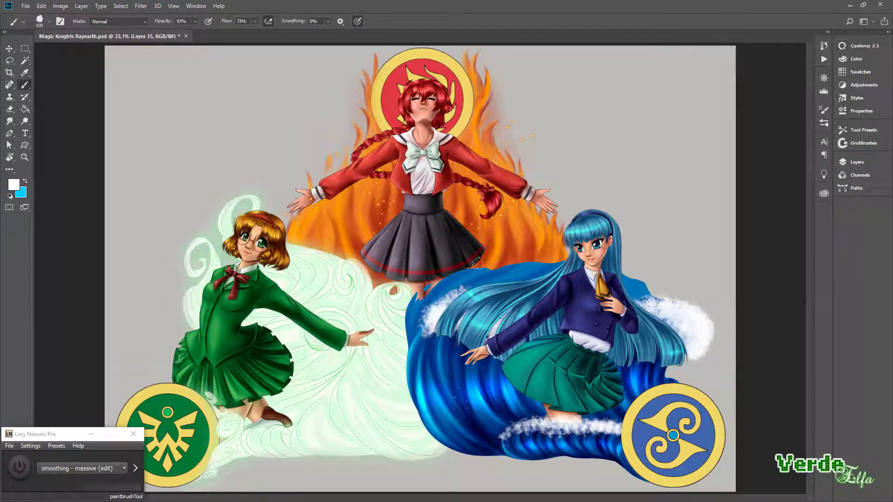
left_click_drag(447, 279, 575, 260)
left_click_drag(646, 280, 660, 303)
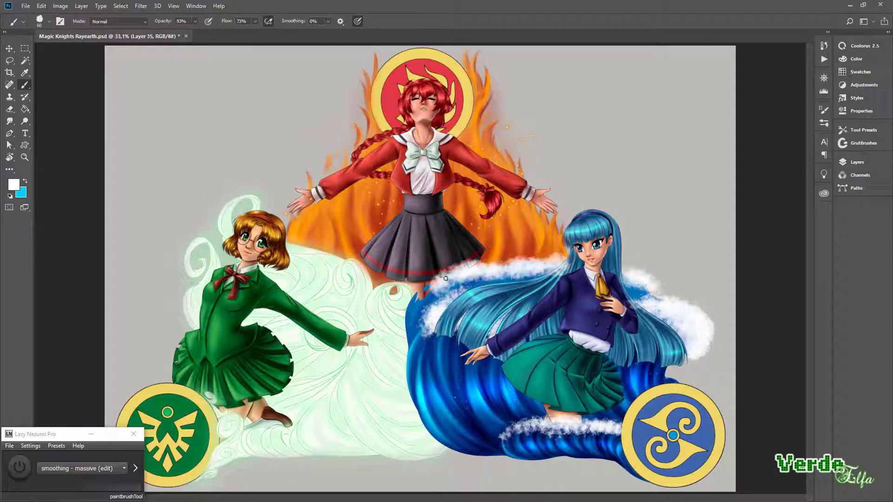
Shade the water beneath the crest foam on Layer 37 in Multiply mode, and smudge the wave's edge on the Base layer
left_click(858, 164)
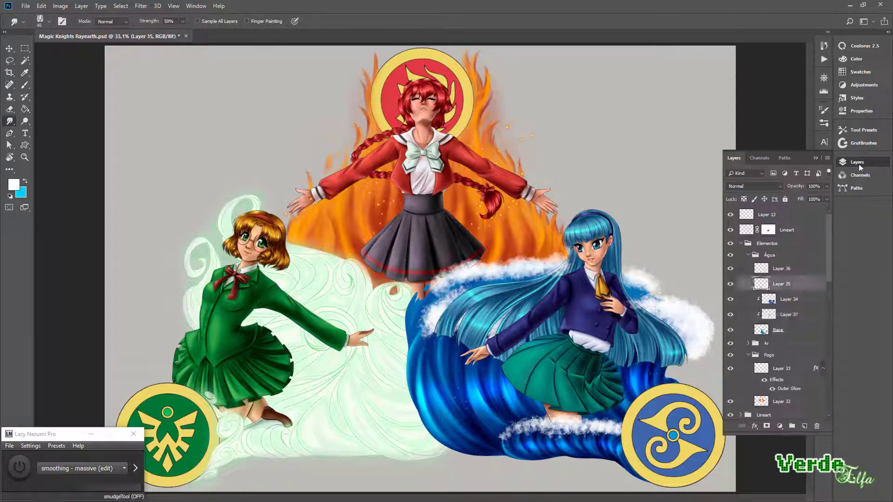
left_click(857, 161)
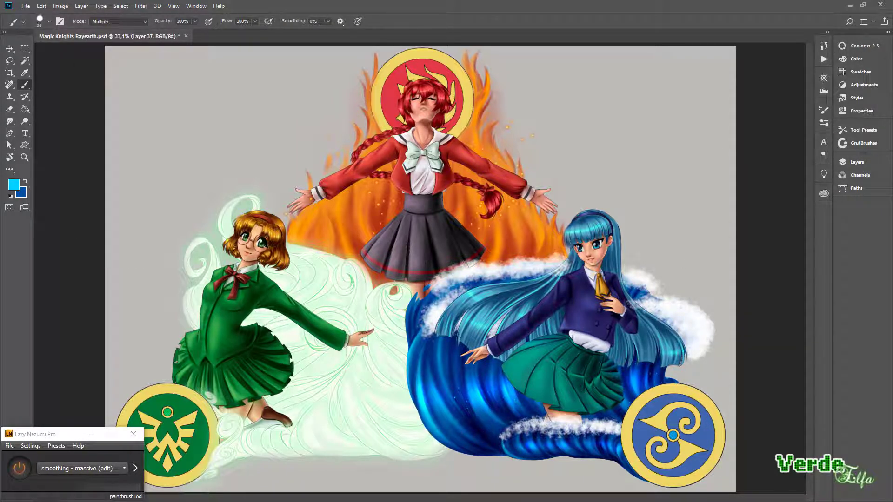
left_click(857, 162)
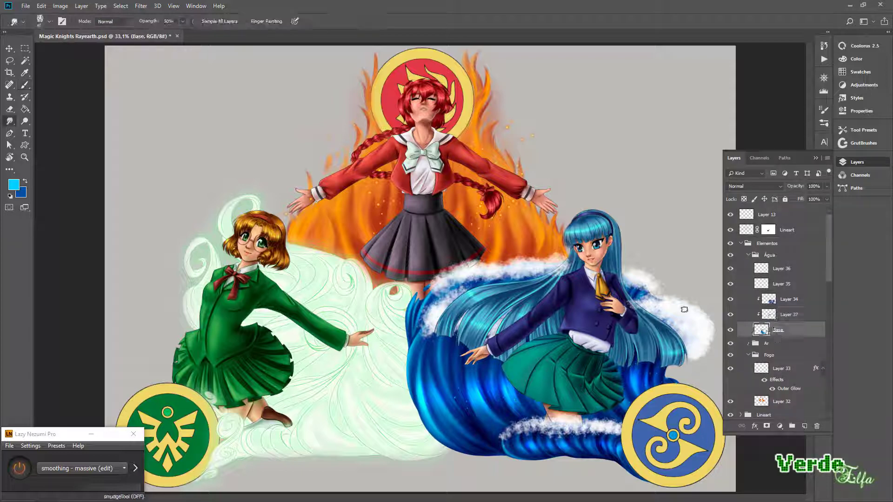
left_click(777, 330)
key("r")
Paint light orange Color Dodge highlights over the flames behind Hikaru on a new layer clipped to Layer 32
left_click(804, 425)
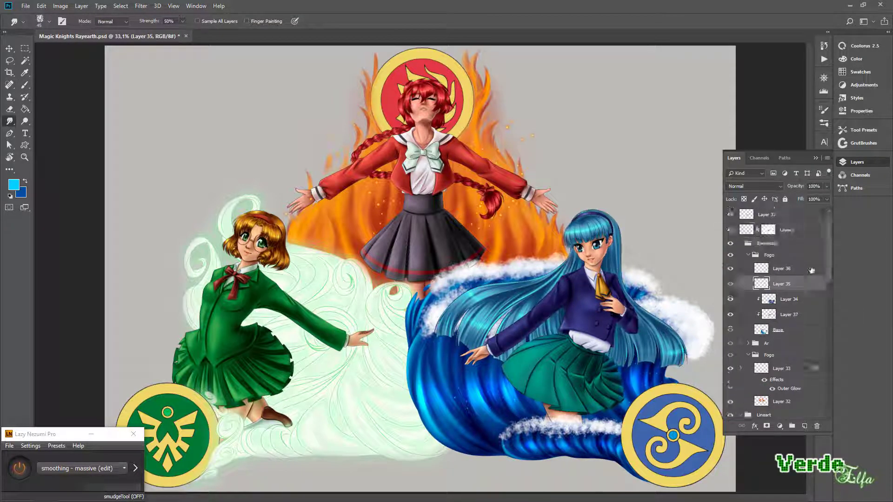
key("b")
left_click(325, 222, "alt")
key("F7")
key("bracketright")
key("bracketright")
key("bracketright")
left_click_drag(297, 228, 508, 152)
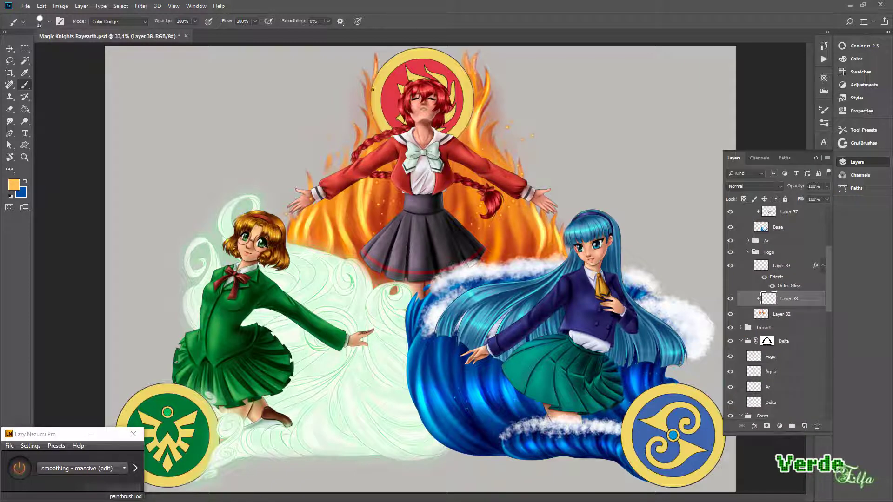
Add more bright streaks to the flames on both sides of Hikaru's skirt, and smudge the highlights into the fire
left_click_drag(468, 188, 481, 237)
left_click_drag(384, 182, 386, 223)
key("r")
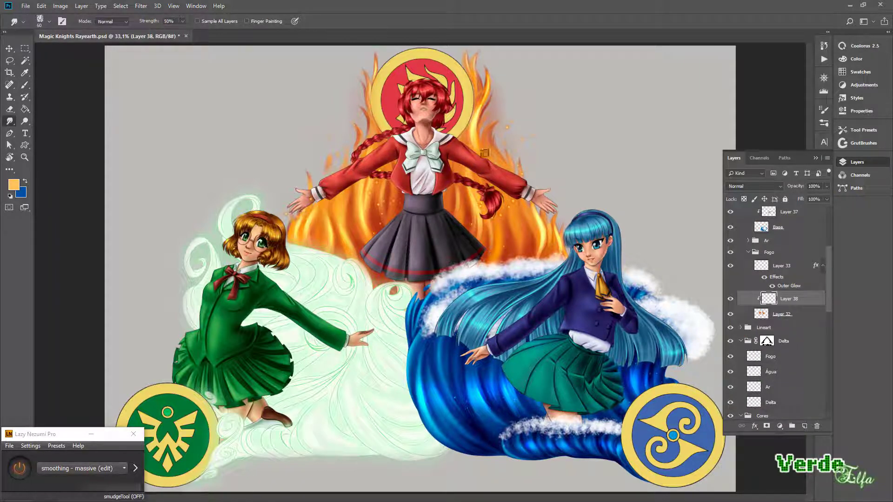
key("b")
key("r")
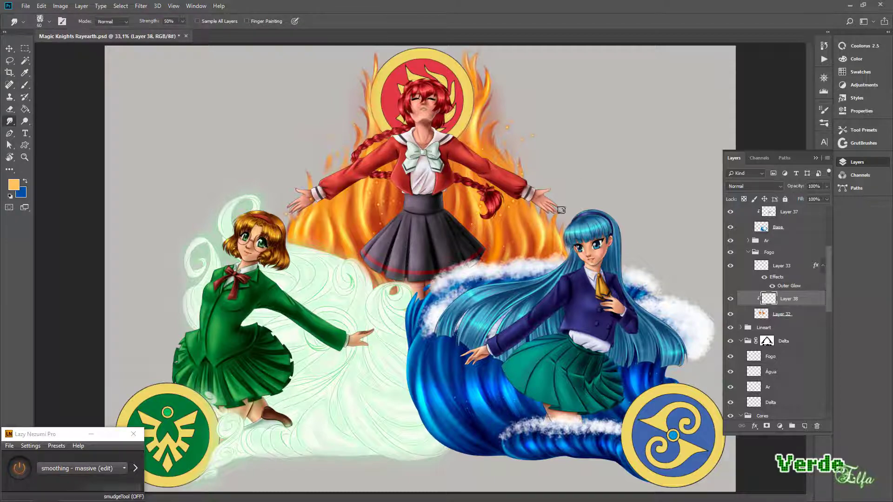
Add a new layer above the Fogo badge layer and choose an orange-brown brush colour for shading the fire badge's ring
scroll(776, 325, "down", 5)
left_click(776, 368)
key("ctrl+shift+alt+n")
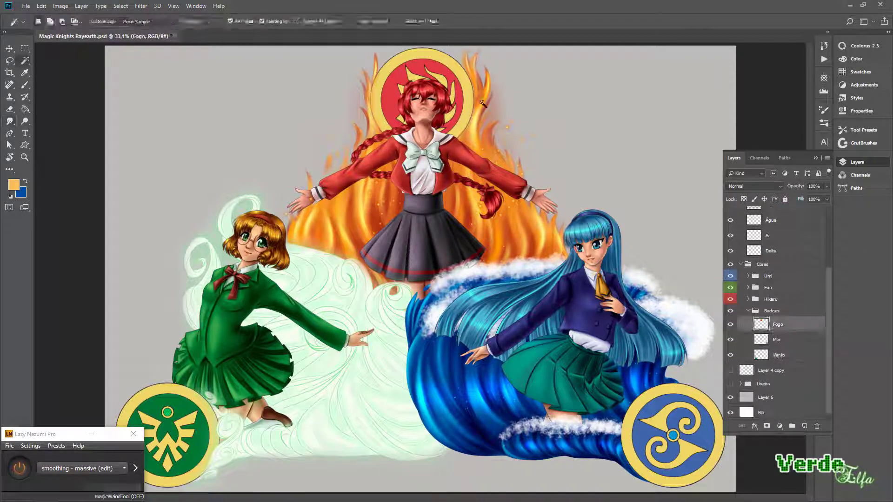
key("b")
left_click(860, 46)
left_click(860, 45)
Shade the fire badge's gold ring on Layer 39 with orange-brown Multiply strokes along its inner and outer edges
mouse_move(519, 92)
left_mouse_down()
mouse_move(306, 229)
mouse_move(625, 149)
mouse_move(577, 108)
mouse_move(290, 356)
mouse_move(354, 140)
mouse_move(326, 154)
mouse_move(535, 326)
mouse_move(465, 163)
mouse_move(388, 184)
left_mouse_up()
key("shift+alt+m")
key("]")
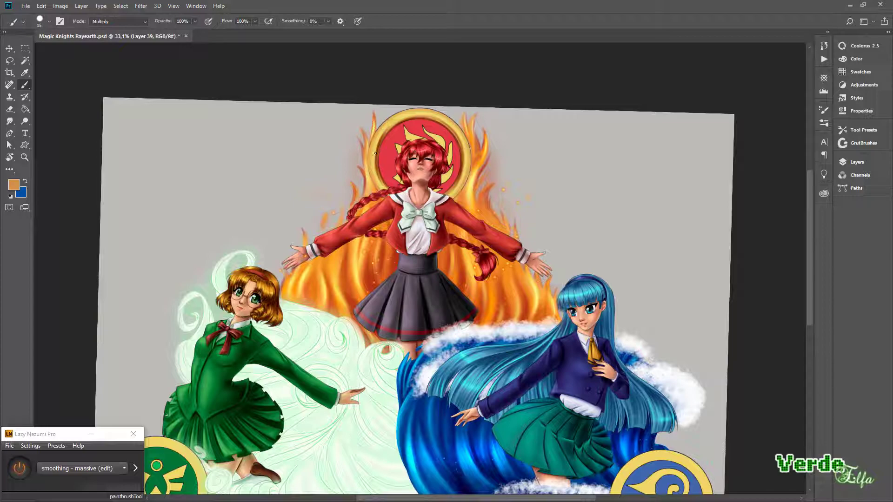
key("]")
mouse_move(375, 153)
left_mouse_down()
mouse_move(465, 153)
mouse_move(446, 158)
mouse_move(487, 173)
mouse_move(535, 302)
mouse_move(465, 158)
mouse_move(474, 149)
mouse_move(450, 120)
left_mouse_up()
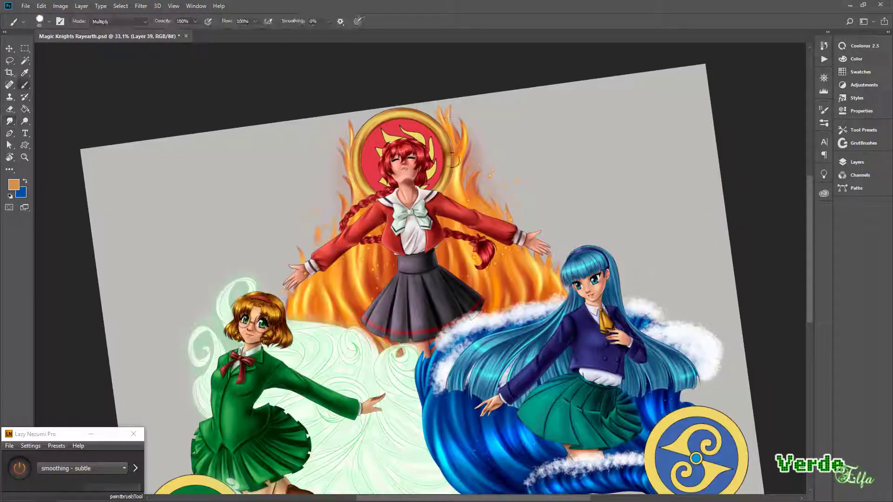
mouse_move(443, 156)
left_mouse_down()
mouse_move(275, 247)
mouse_move(444, 149)
left_mouse_up()
left_click_drag(504, 166, 460, 161)
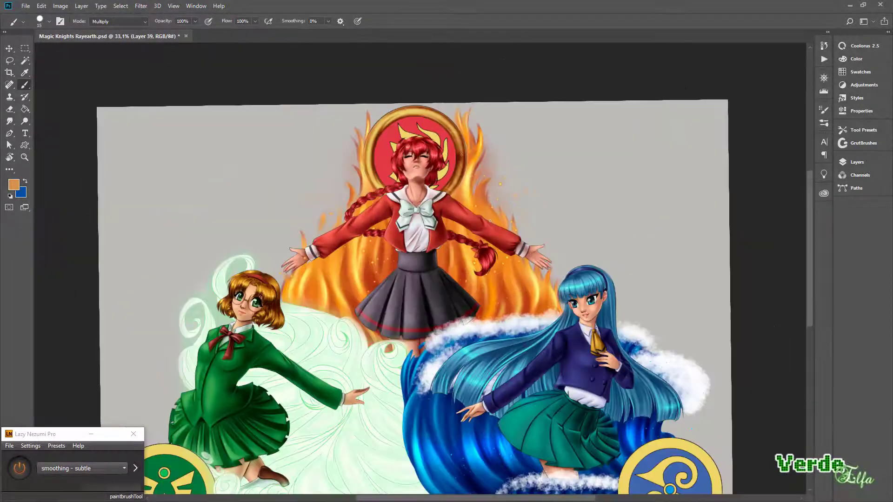
Smudge the ring's shading and paint pale yellow #FFED9C metallic highlights around the fire badge's ring
key("r")
key("b")
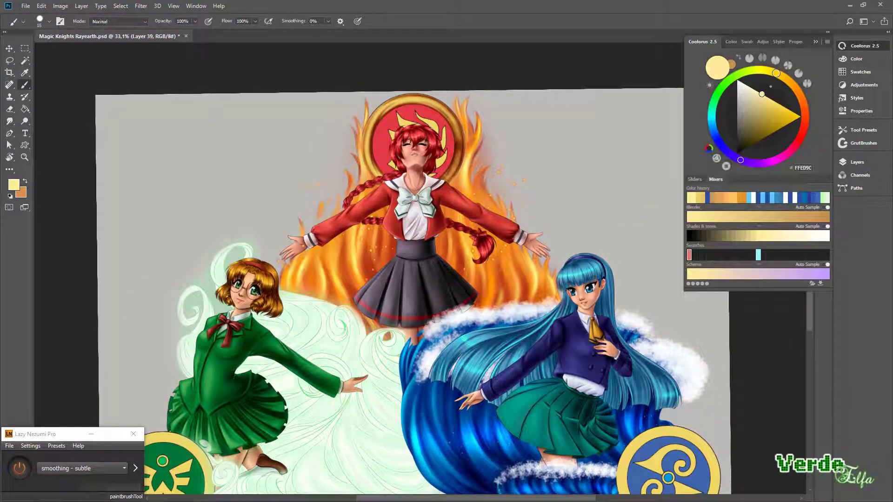
key("r")
mouse_move(459, 172)
left_mouse_down()
mouse_move(279, 328)
mouse_move(343, 149)
mouse_move(300, 164)
mouse_move(342, 151)
mouse_move(282, 209)
mouse_move(363, 118)
mouse_move(389, 108)
left_mouse_up()
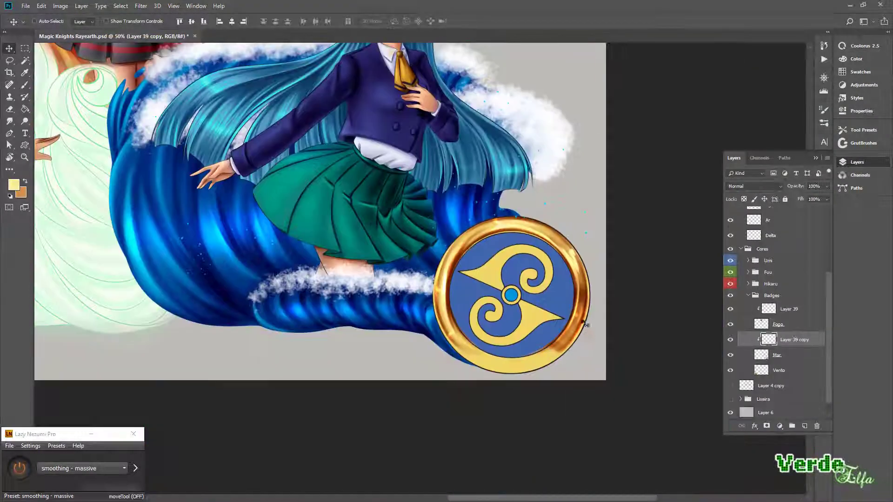
Transform the copied gold ring shading to fit the water badge's ring, and adjust the eraser's brush settings for blending it
right_click(562, 224)
left_click(614, 369)
key("e")
key("F5")
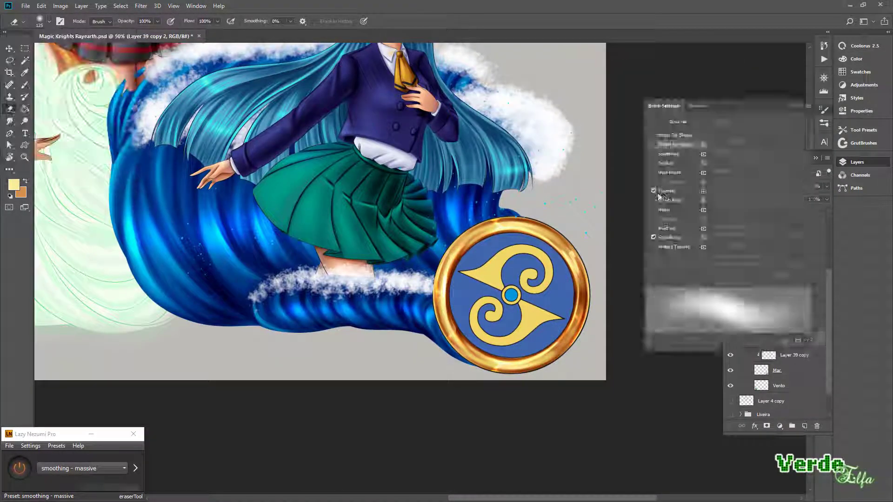
key("F5")
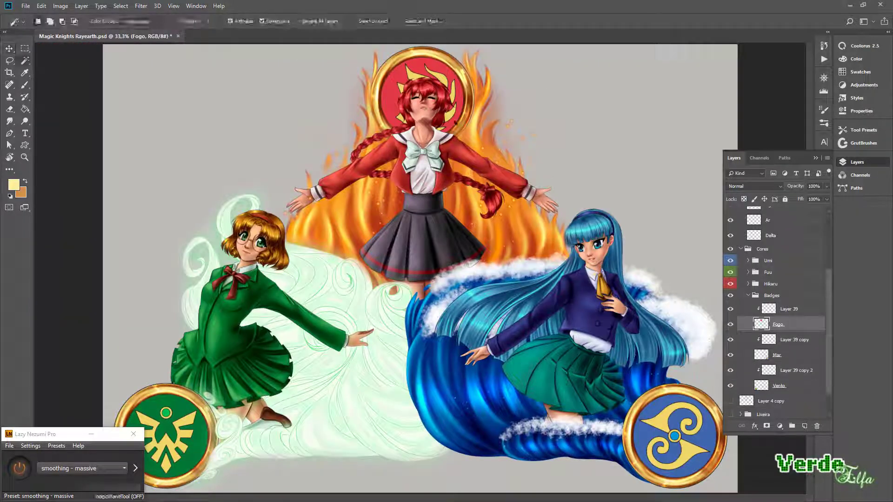
Shade the fire badge's red disc with dark red on Layer 39, using a Normal brush and the smoothing - subtle preset
key("b")
key("F7")
left_click(119, 21)
left_click(857, 162)
left_click(811, 431)
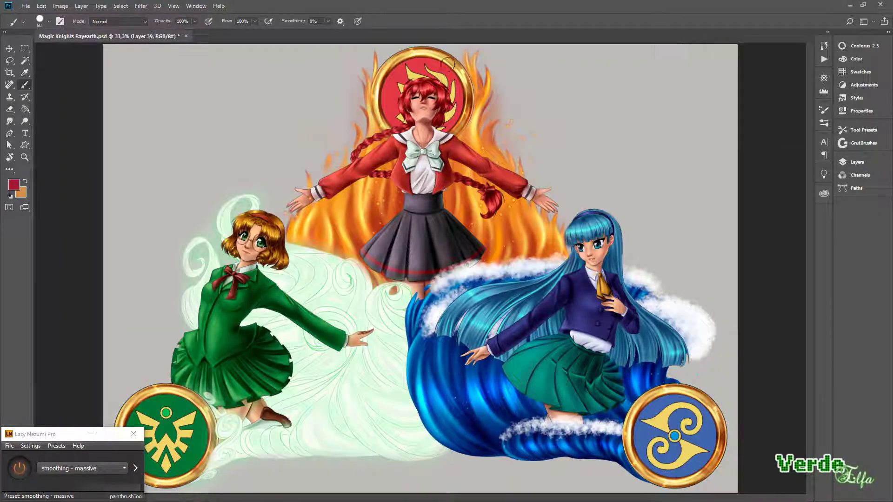
left_click(82, 468)
left_click(69, 456)
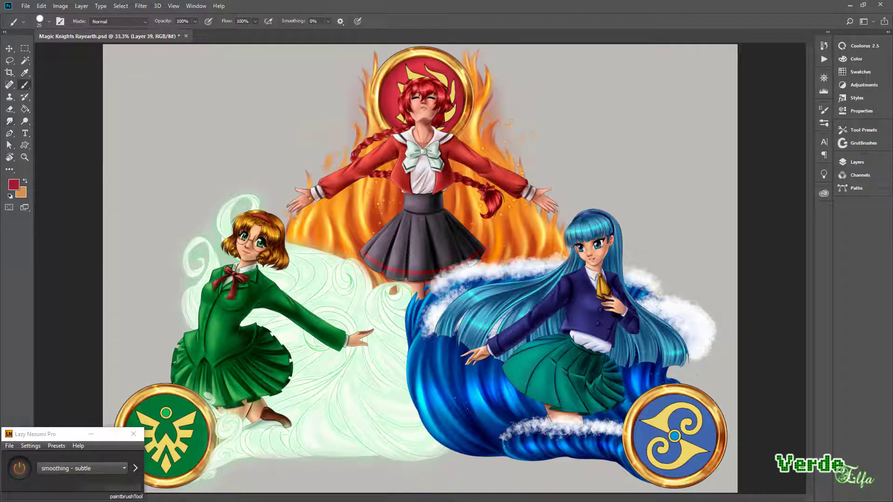
key("bracketleft")
key("bracketleft")
key("bracketleft")
Switch to the smoothing - massive preset and deepen the red disc's shadow inside the gold ring with Multiply strokes
left_click(81, 469)
left_click(69, 439)
key("ctrl+plus")
key("ctrl+plus")
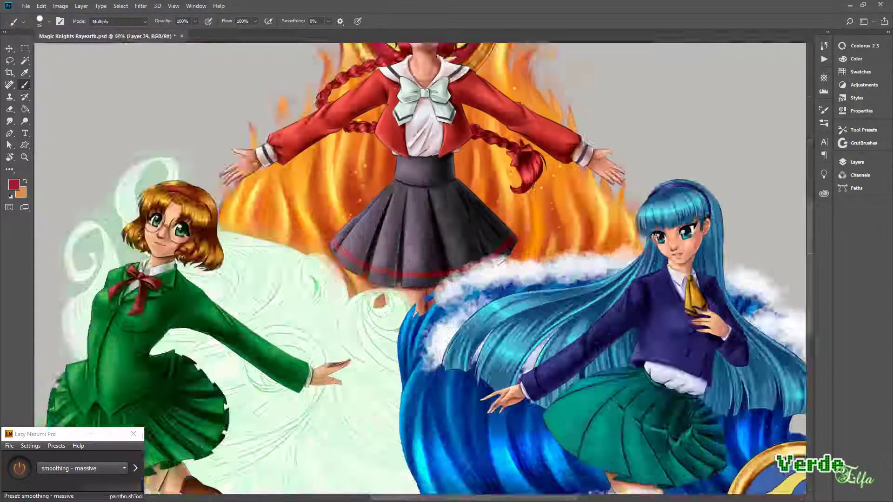
mouse_move(458, 239)
left_mouse_down()
mouse_move(454, 161)
mouse_move(432, 135)
mouse_move(363, 140)
left_mouse_up()
Paint bright red #F24842 Color Dodge reflections inside the fire badge's disc, and smudge them smooth
left_click(842, 46)
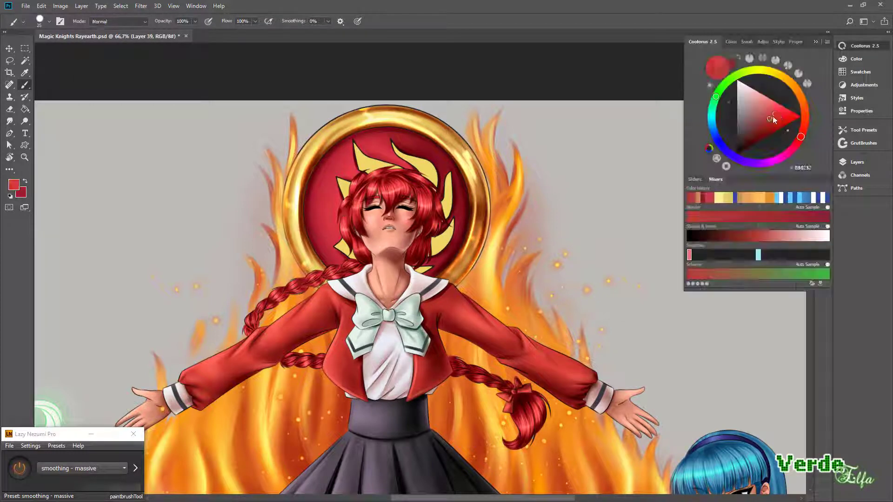
left_click_drag(772, 118, 781, 109)
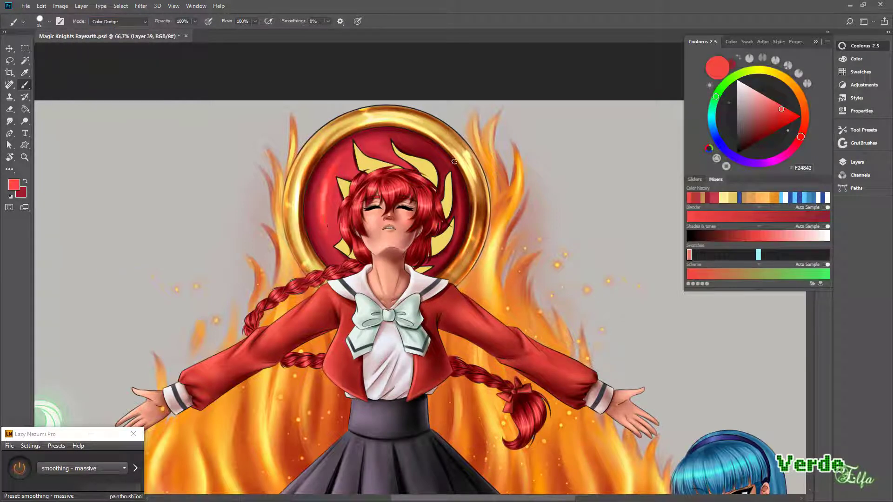
key("r")
key("b")
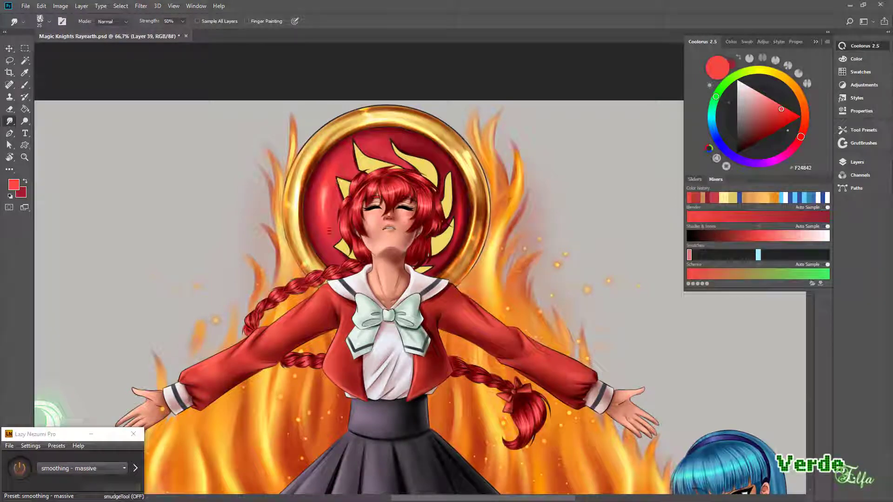
Sample the badge's yellow flame emblem and set up pale yellow #FFF597 and dark gold #AA9448 for a smaller Normal brush
key("ctrl+minus")
key("F7")
left_click(428, 173, "alt")
key("F6")
left_click(737, 119)
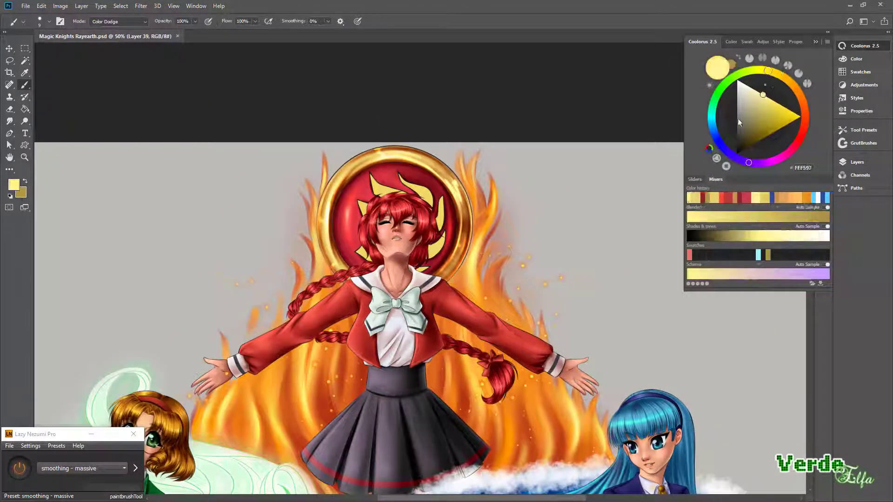
key("F7")
key("F6")
key("shift+alt+n")
key("bracketleft")
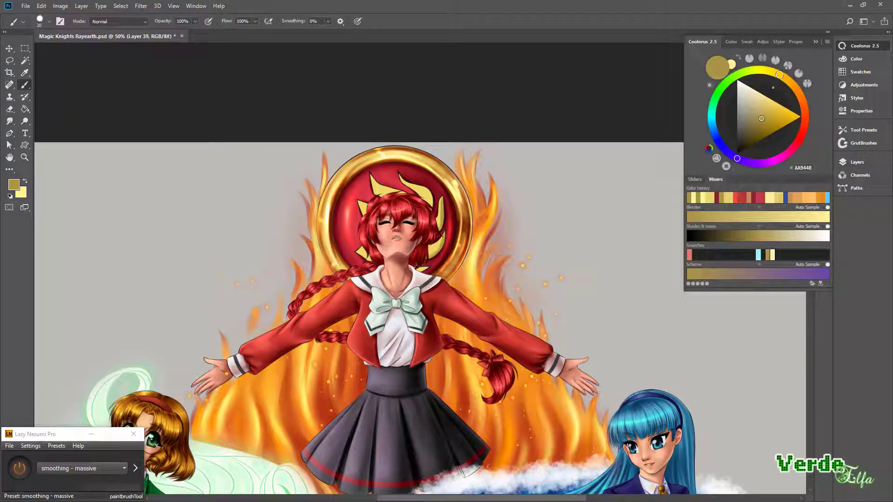
Shade the flame emblem's points beside Hikaru's hair with fine dark gold #AA9448 Multiply strokes along their edges
key("ctrl+plus")
key("ctrl+plus")
key("ctrl+plus")
key("x")
key("bracketleft")
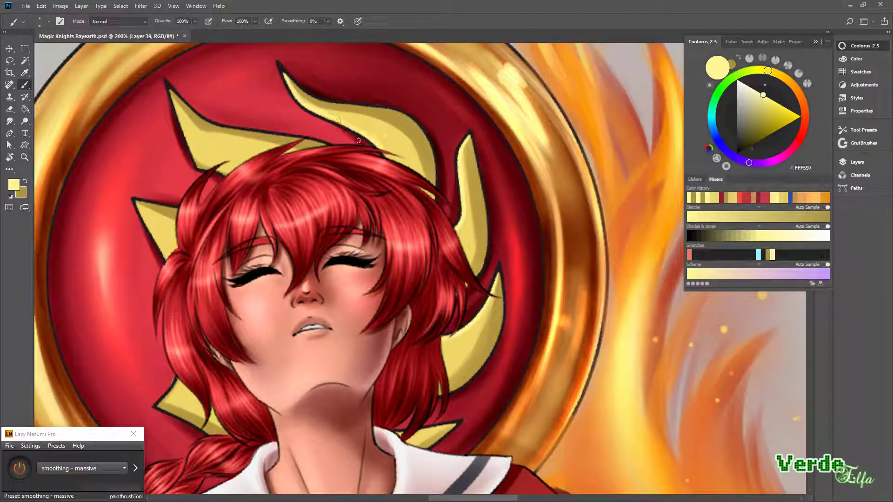
key("x")
left_click_drag(481, 164, 478, 274)
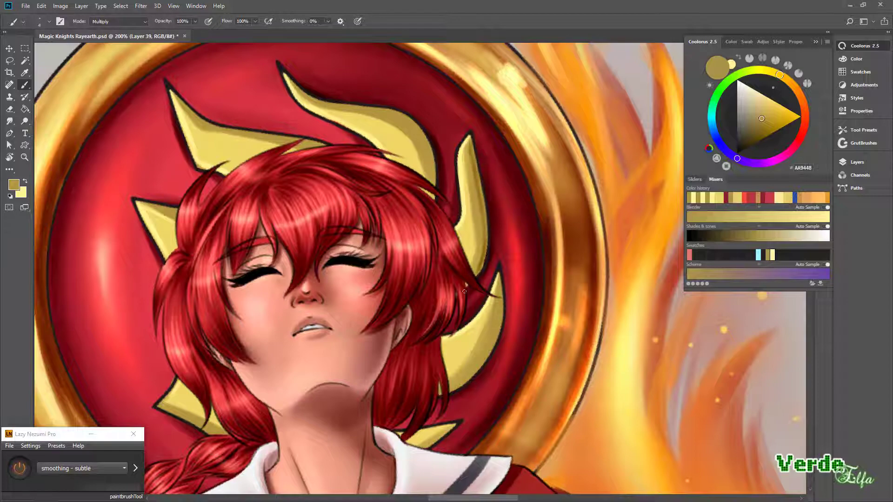
left_click_drag(470, 139, 483, 276)
left_click_drag(472, 181, 485, 279)
left_click_drag(500, 284, 449, 388)
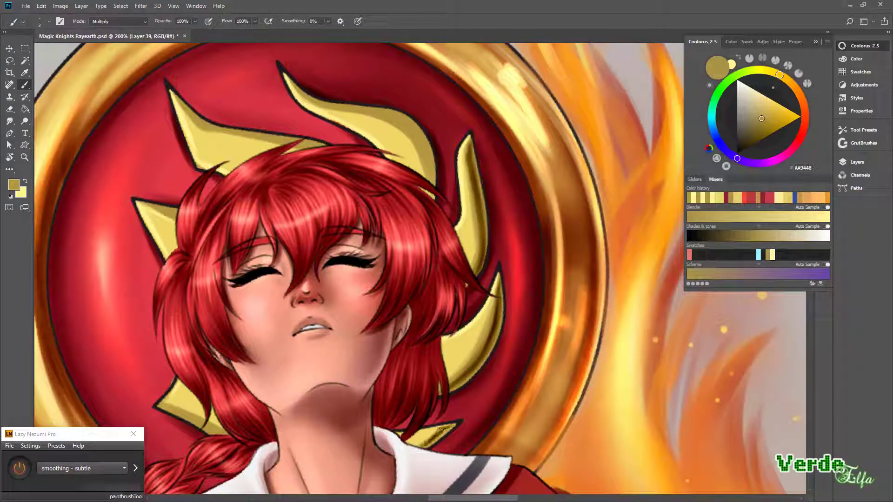
Extend the dark gold Multiply shading along the edges of the emblem's flames above Hikaru's head
left_click_drag(484, 158, 486, 279)
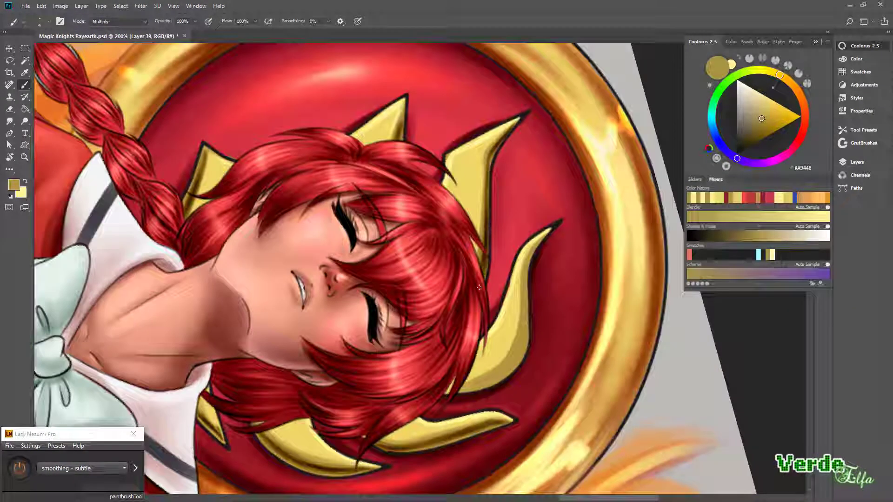
left_click_drag(518, 198, 525, 256)
left_click_drag(544, 224, 511, 363)
key("bracketleft")
key("bracketleft")
key("bracketleft")
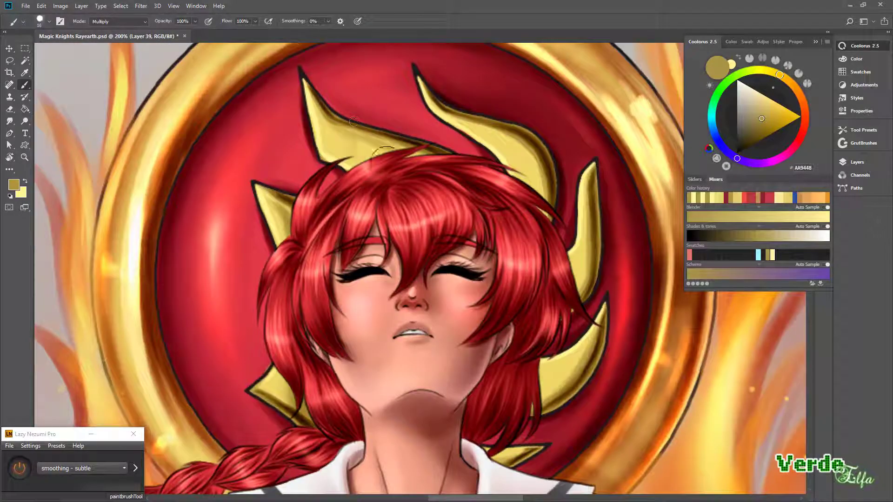
Deepen the dark gold #AA9448 Multiply shading on the flames around Hikaru's hair and smudge it smooth
left_click_drag(591, 335, 531, 393)
left_click_drag(583, 170, 568, 254)
left_click_drag(418, 79, 491, 155)
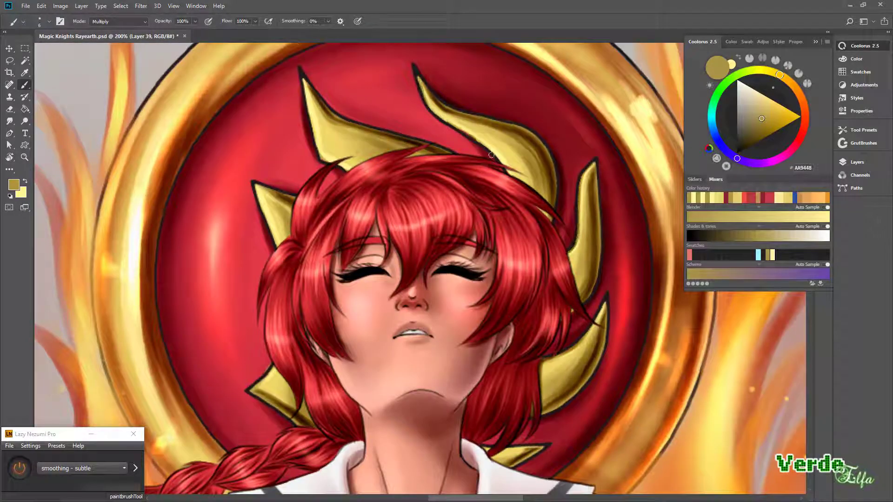
left_click_drag(253, 182, 279, 246)
key("r")
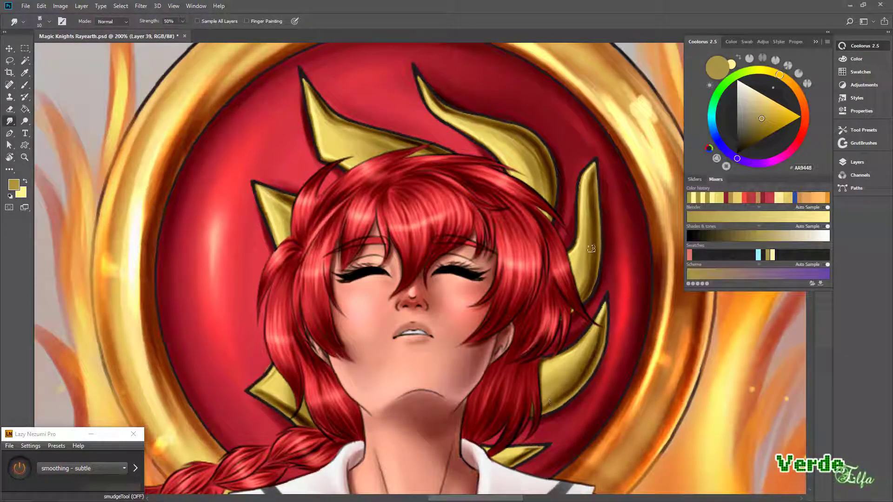
key("b")
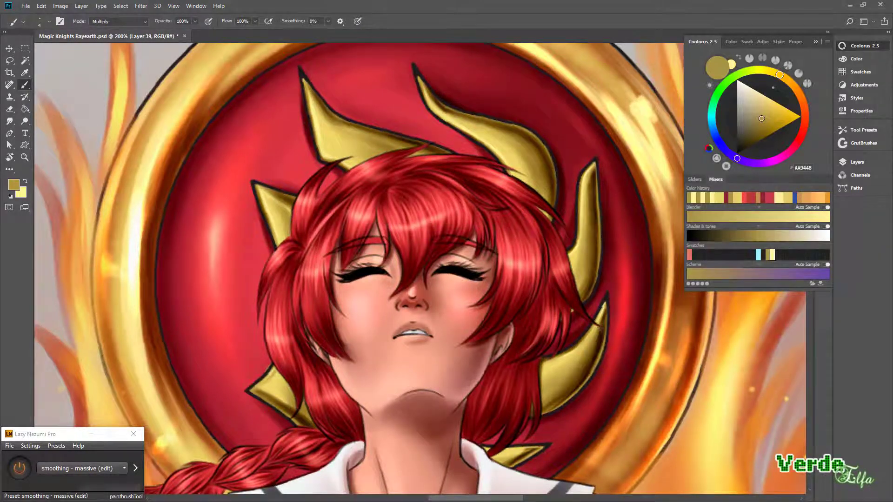
key("r")
Paint fine pale yellow Color Dodge highlights on the flame emblem's points above Hikaru's head
mouse_move(601, 339)
left_mouse_down()
mouse_move(464, 195)
mouse_move(409, 113)
left_mouse_up()
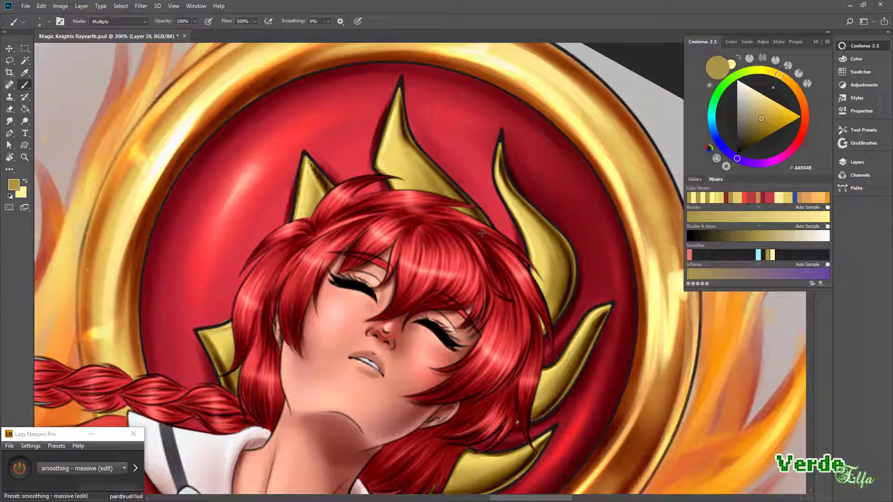
key("r")
mouse_move(481, 233)
left_mouse_down()
mouse_move(395, 418)
mouse_move(446, 432)
mouse_move(316, 409)
left_mouse_up()
key("alt+shift+d")
key("x")
left_click(857, 162)
left_click(823, 110)
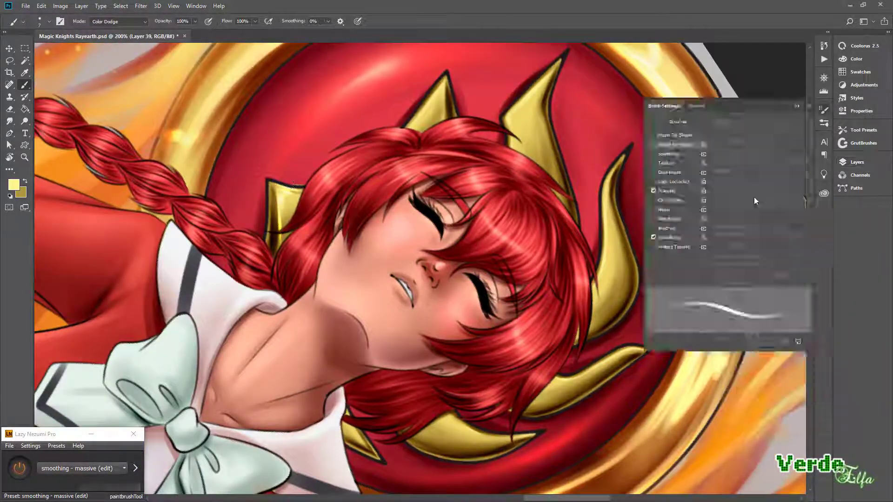
left_click_drag(278, 190, 284, 218)
left_click_drag(524, 101, 535, 163)
key("alt+shift+n")
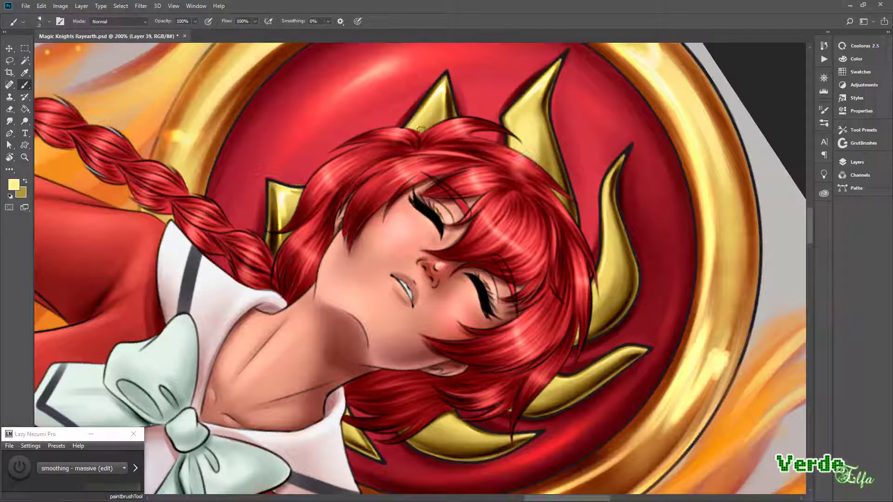
key("alt+shift+n")
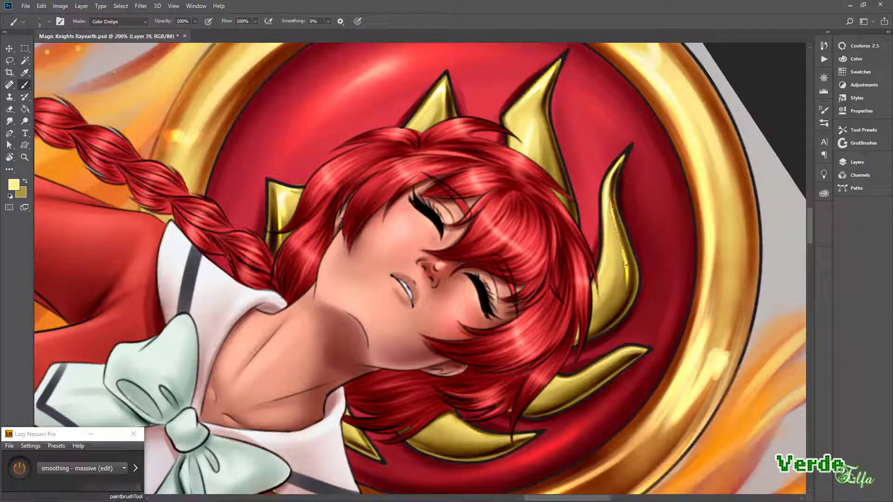
Extend the pale yellow Color Dodge highlights to the fire emblem's remaining flames and smudge them smooth
key("r")
mouse_move(133, 417)
left_mouse_down()
mouse_move(354, 470)
mouse_move(535, 446)
mouse_move(646, 320)
mouse_move(581, 261)
mouse_move(521, 233)
mouse_move(465, 223)
mouse_move(535, 260)
mouse_move(511, 325)
left_mouse_up()
key("b")
key("r")
key("b")
key("shift+alt+d")
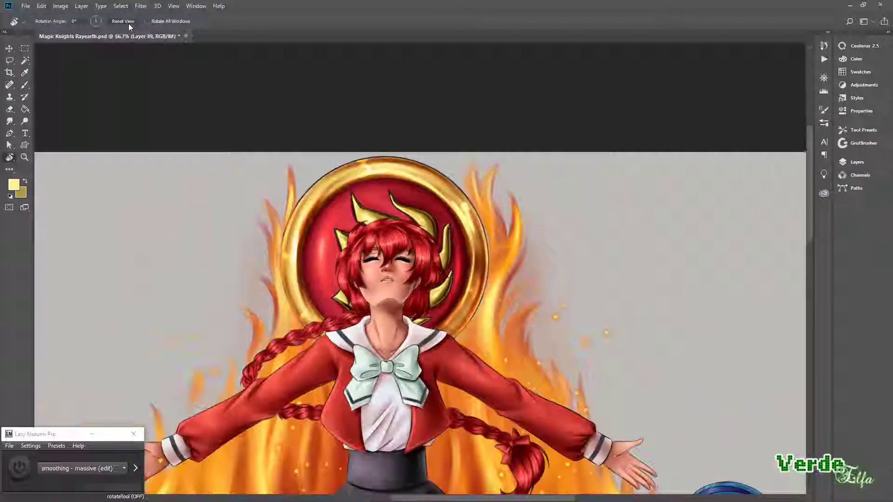
Adjust the fire badge's shading on Layer 39 with Levels, using a shadow input of 10
left_click(857, 162)
left_click(462, 272, "alt")
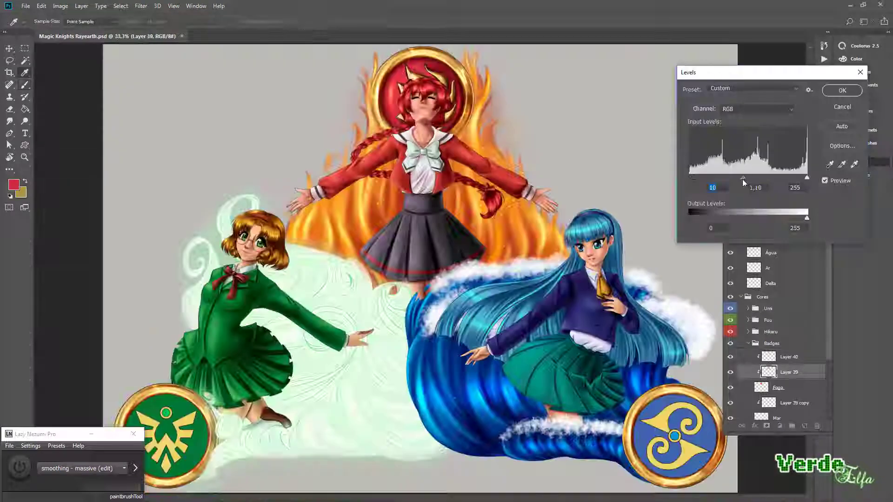
key("Return")
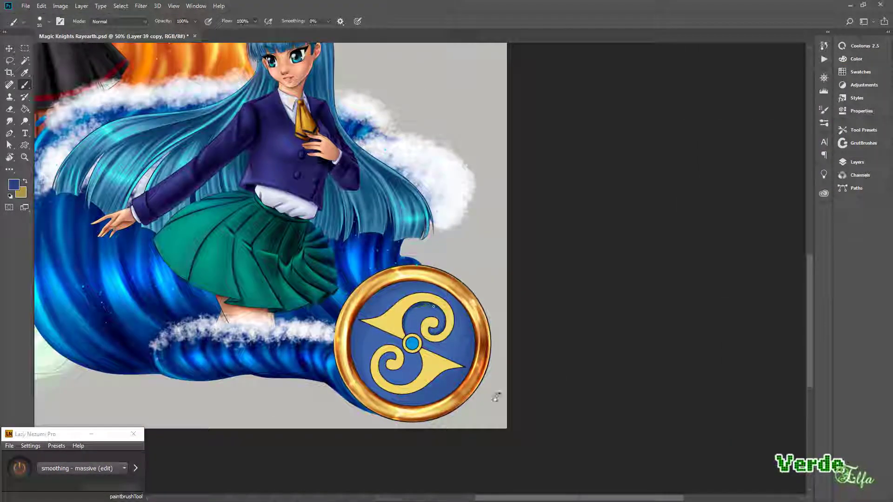
Shade the water badge's disc around the emblem and inside the ring with dark blue in Normal and Multiply modes
mouse_move(494, 397)
left_mouse_down()
mouse_move(419, 354)
mouse_move(462, 335)
mouse_move(458, 309)
left_mouse_up()
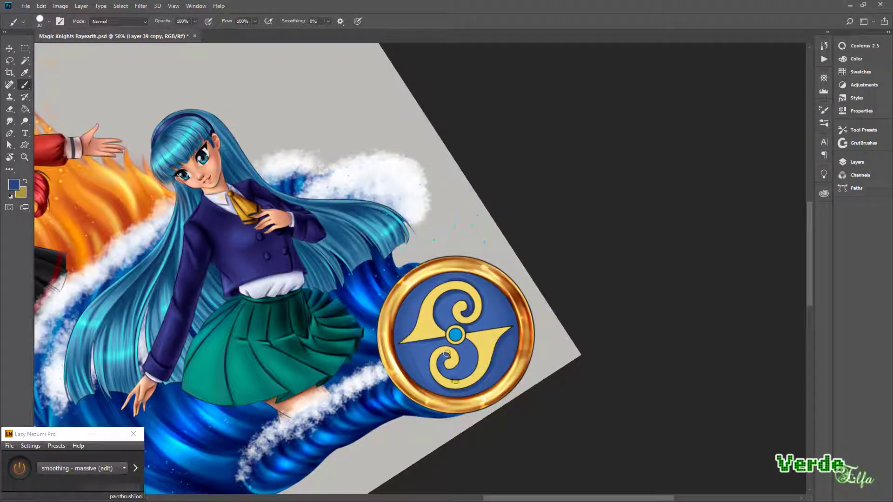
key("r")
left_click_drag(449, 368, 465, 360)
key("shift+r")
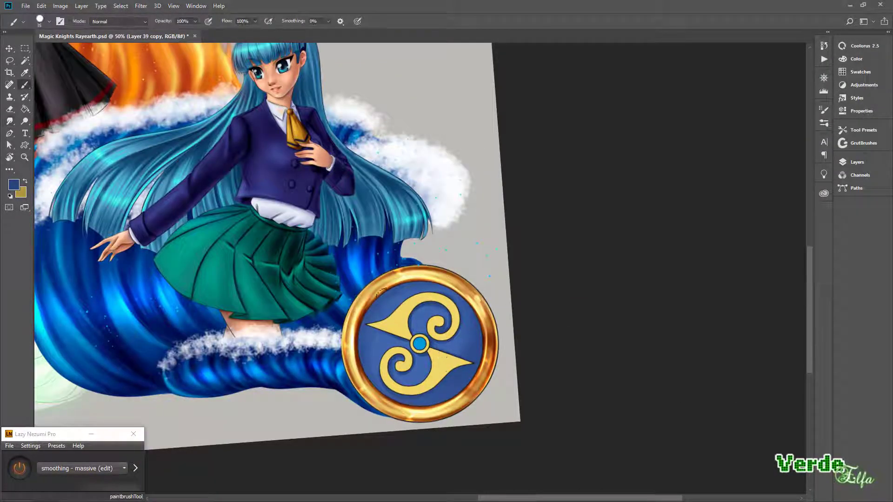
key("F2")
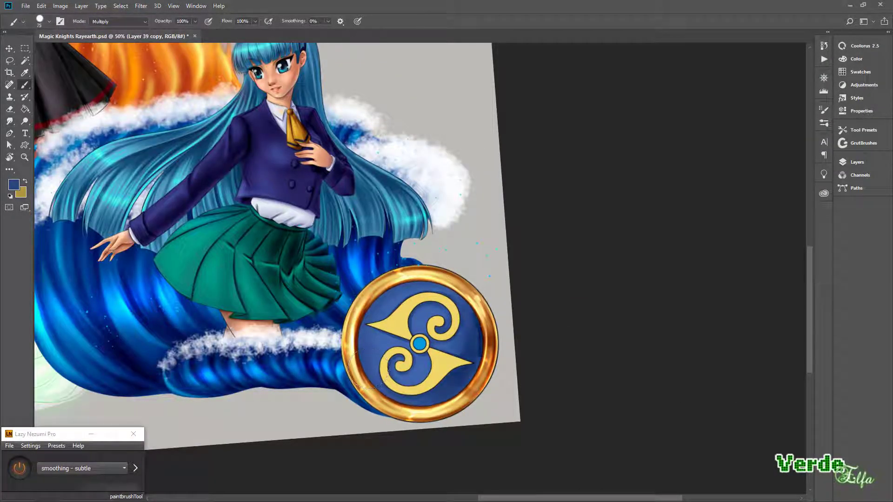
mouse_move(378, 296)
left_mouse_down()
mouse_move(353, 261)
mouse_move(395, 325)
mouse_move(326, 303)
mouse_move(448, 290)
mouse_move(383, 341)
left_mouse_up()
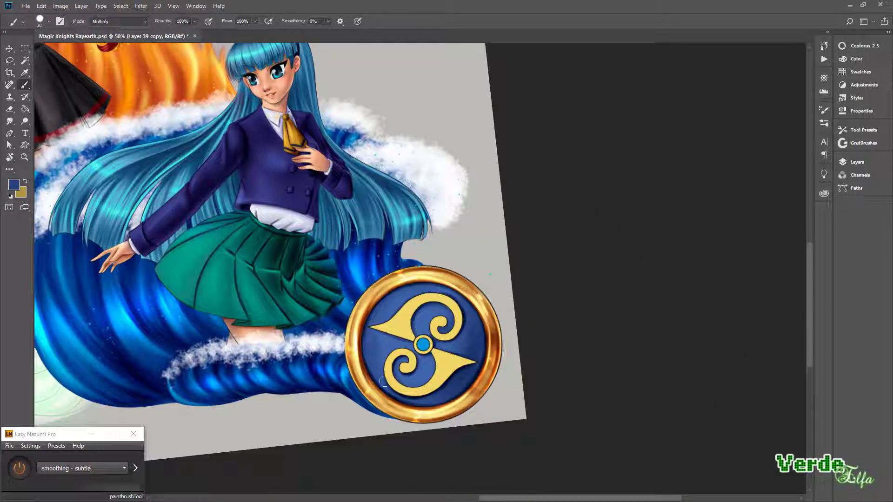
key("shift+r")
key("b")
Paint light blue reflections on the water badge's disc near the rim and smudge them smooth
left_click(118, 21)
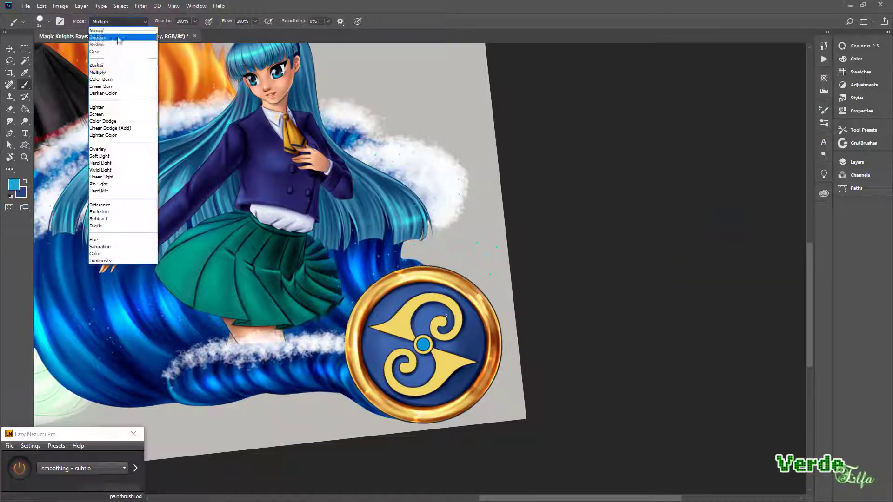
left_click(105, 31)
key("r")
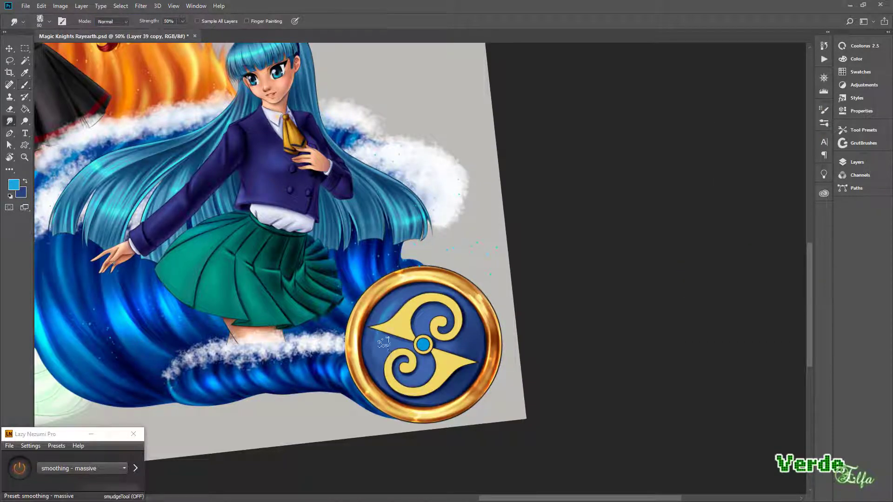
mouse_move(399, 297)
left_mouse_down()
mouse_move(411, 261)
mouse_move(424, 291)
mouse_move(371, 344)
left_mouse_up()
key("r")
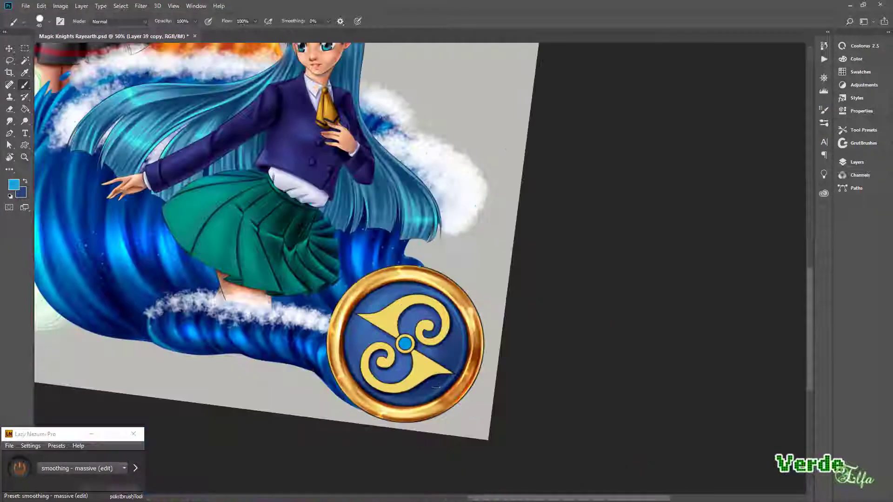
key("shift+r")
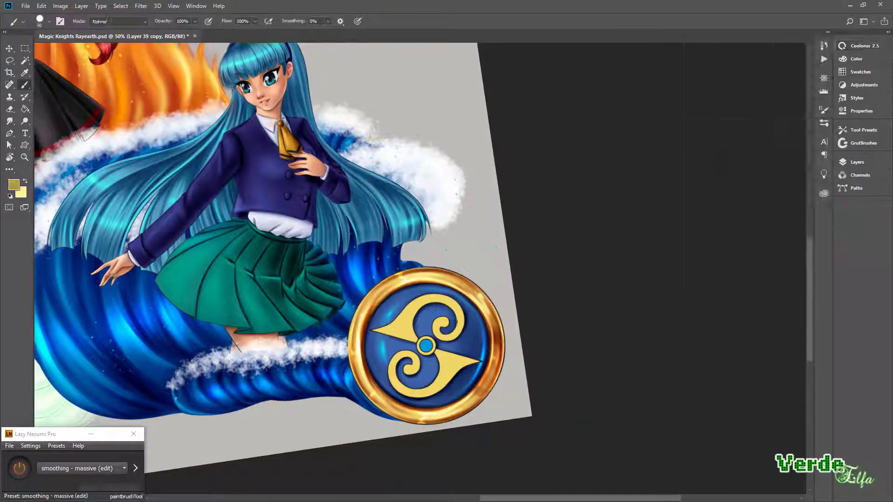
Set line smoothing to the massive preset and shade the water emblem's swirls with dark gold in Normal mode
left_click(83, 468)
left_click(94, 403)
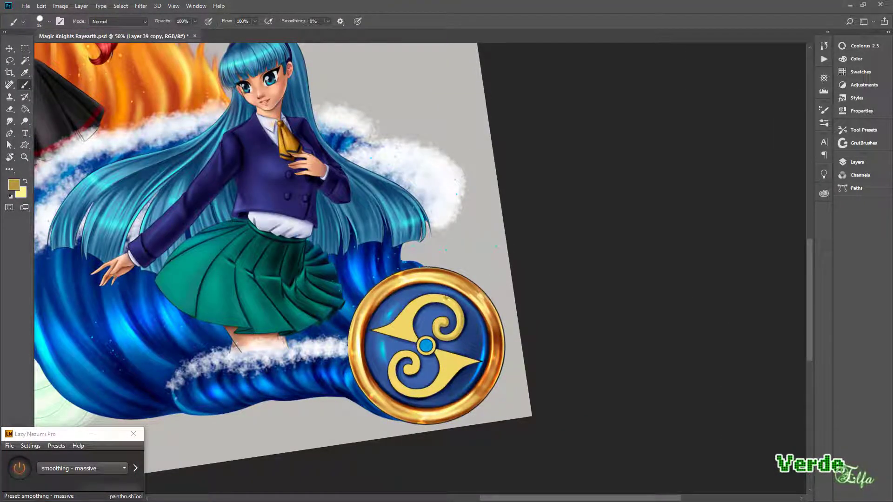
key("r")
mouse_move(445, 296)
left_mouse_down()
mouse_move(421, 306)
mouse_move(382, 270)
mouse_move(440, 301)
mouse_move(420, 307)
mouse_move(417, 366)
left_mouse_up()
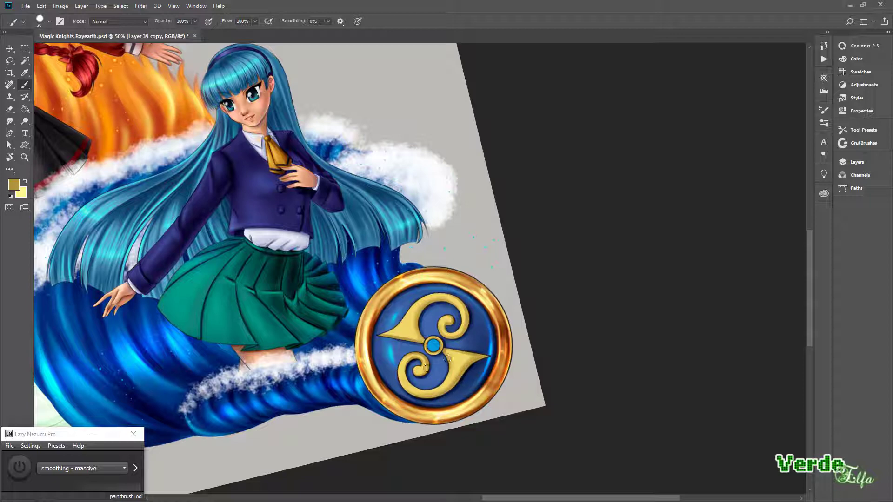
Darken the edges of the water emblem's swirls and points with smaller dark gold Multiply strokes
key("shift+alt+m")
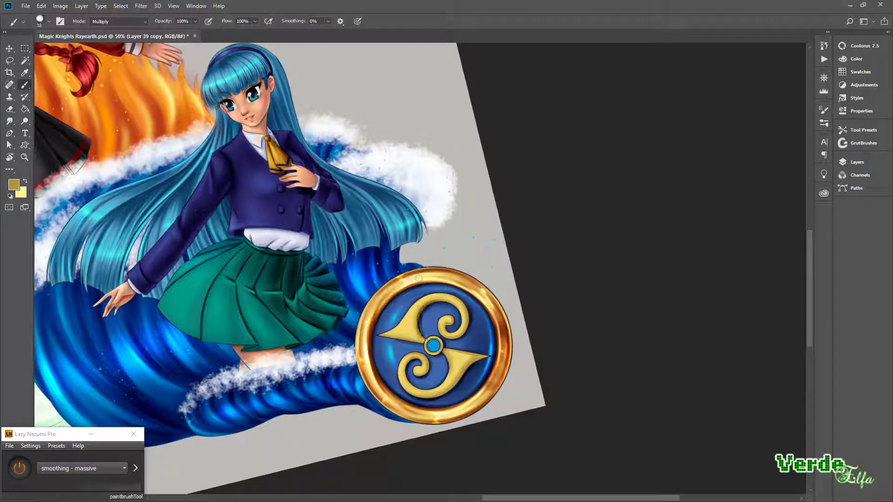
key("bracketleft")
key("bracketleft")
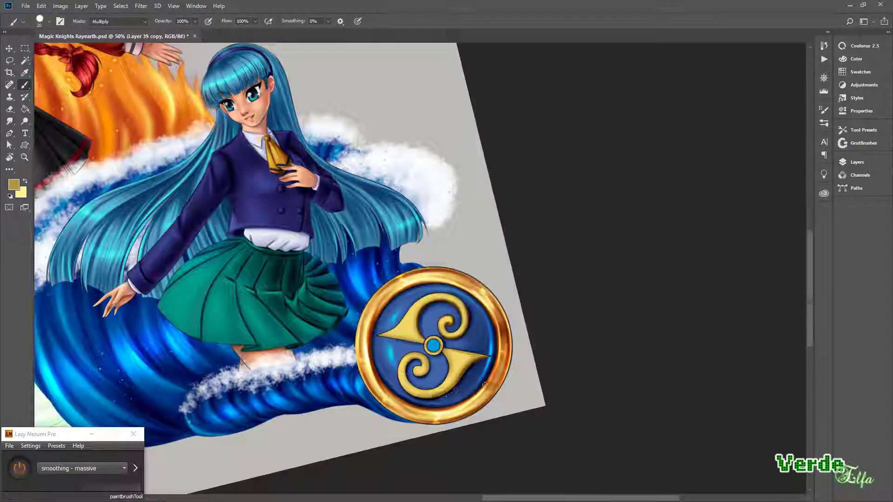
left_click_drag(434, 302, 365, 325)
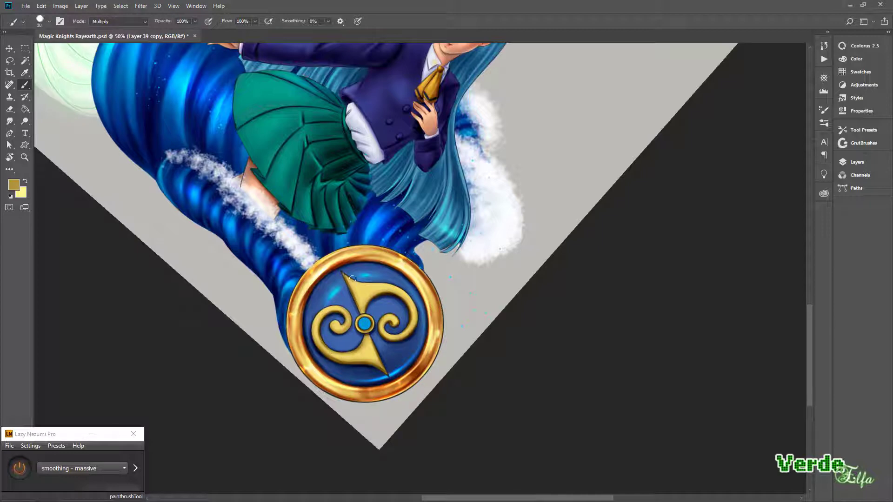
mouse_move(327, 303)
left_mouse_down()
mouse_move(450, 369)
mouse_move(401, 371)
left_mouse_up()
Paint pale yellow Normal highlights along the middle of the water emblem's swirls and points with a smaller brush
key("x")
left_click(119, 22)
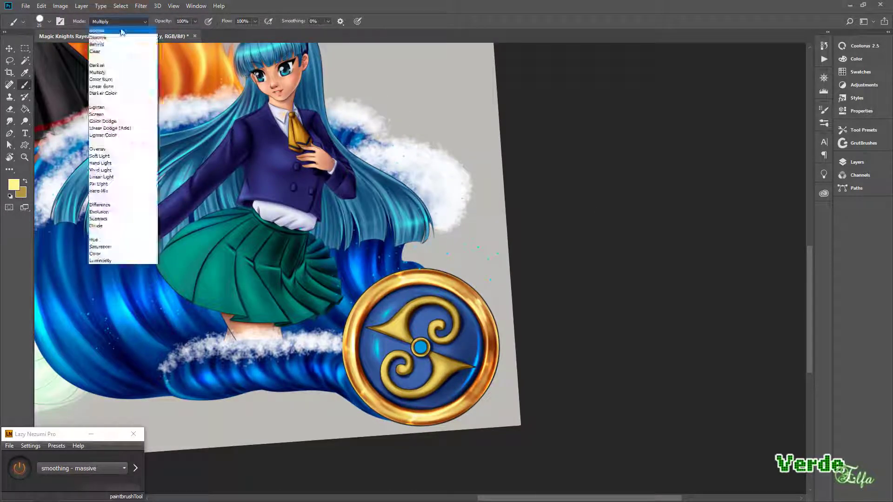
left_click(124, 32)
left_click_drag(325, 279, 418, 325)
key("ctrl+plus")
left_click_drag(598, 372, 514, 319)
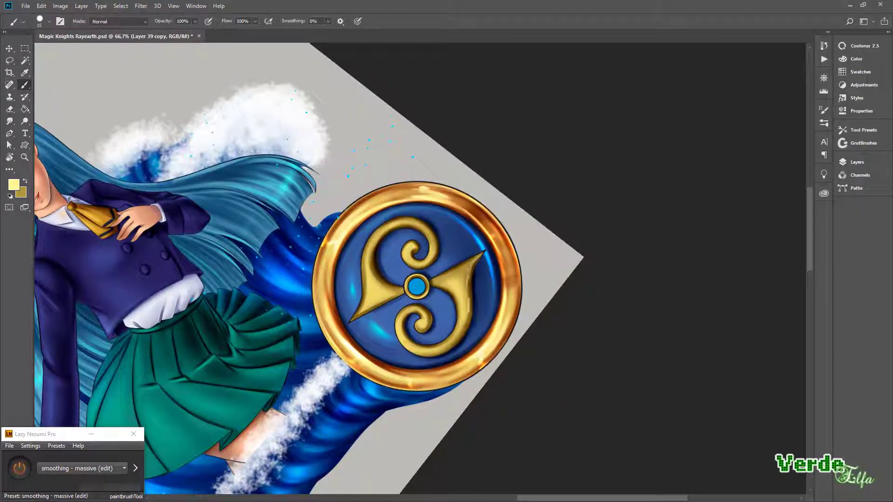
key("bracketleft")
left_click_drag(470, 279, 446, 334)
Add fine pale yellow Color Dodge highlights along the edges of the water emblem's swirls and pointed ends
left_click(118, 21)
left_click(124, 139)
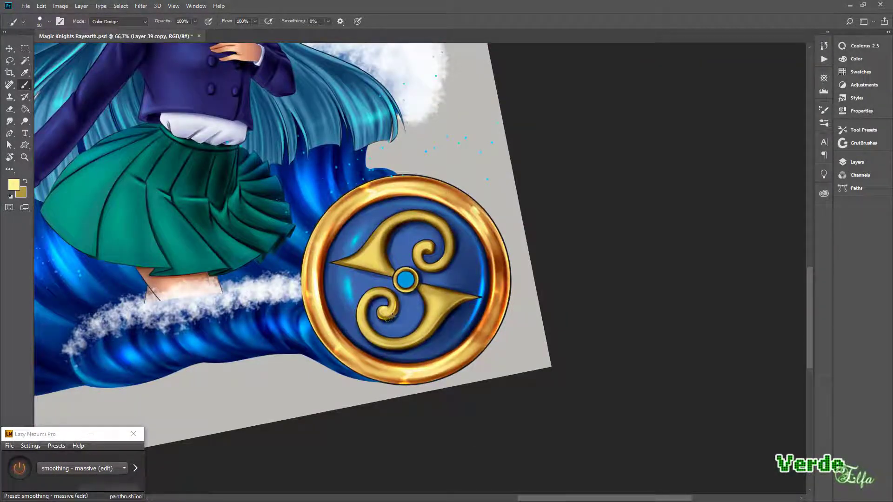
key("r")
mouse_move(366, 240)
left_mouse_down()
mouse_move(344, 372)
mouse_move(349, 399)
mouse_move(279, 195)
left_mouse_up()
key("ctrl+plus")
key("ctrl+plus")
key("b")
scroll(242, 249, "down", 2)
left_click_drag(243, 249, 396, 182)
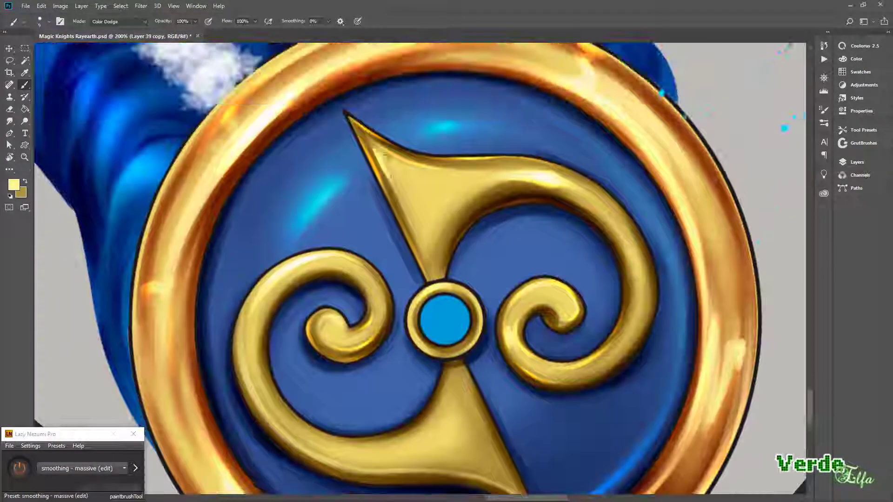
left_click_drag(517, 219, 418, 279)
key("ctrl+minus")
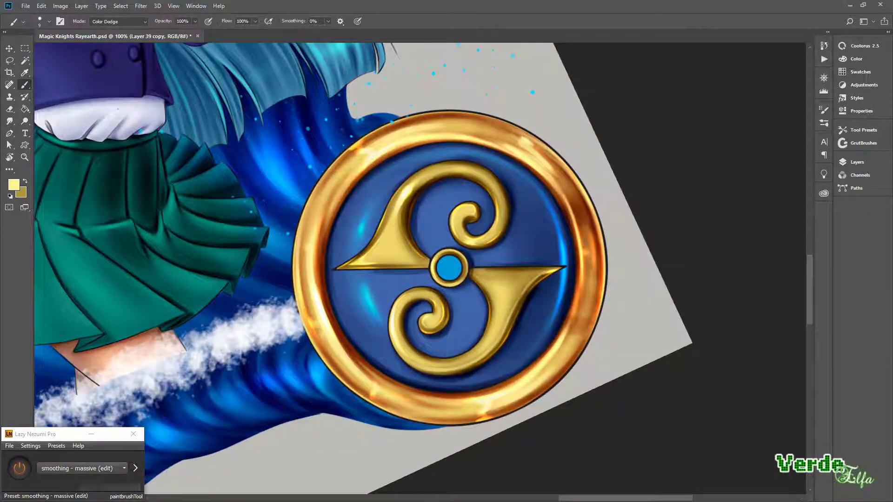
Brighten the broad parts of the water emblem with pale yellow and smudge the highlights smooth
mouse_move(404, 316)
left_mouse_down()
mouse_move(353, 335)
mouse_move(326, 297)
mouse_move(386, 249)
mouse_move(509, 265)
mouse_move(486, 249)
left_mouse_up()
key("r")
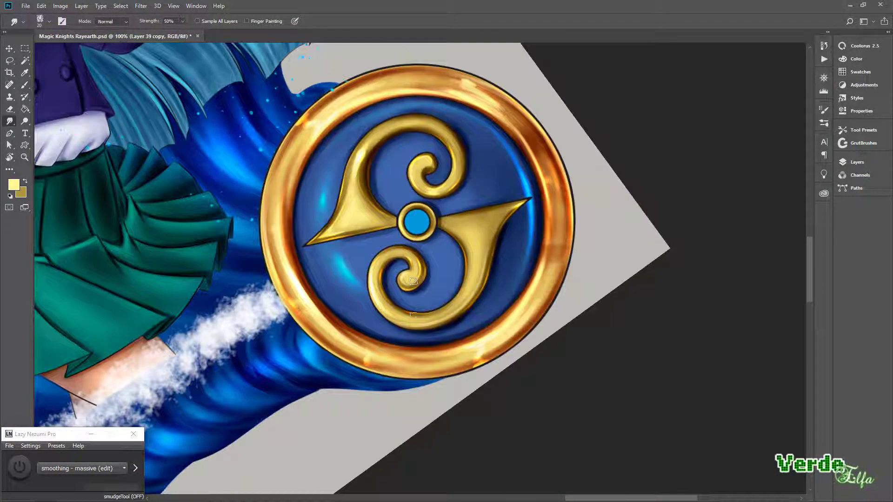
key("b")
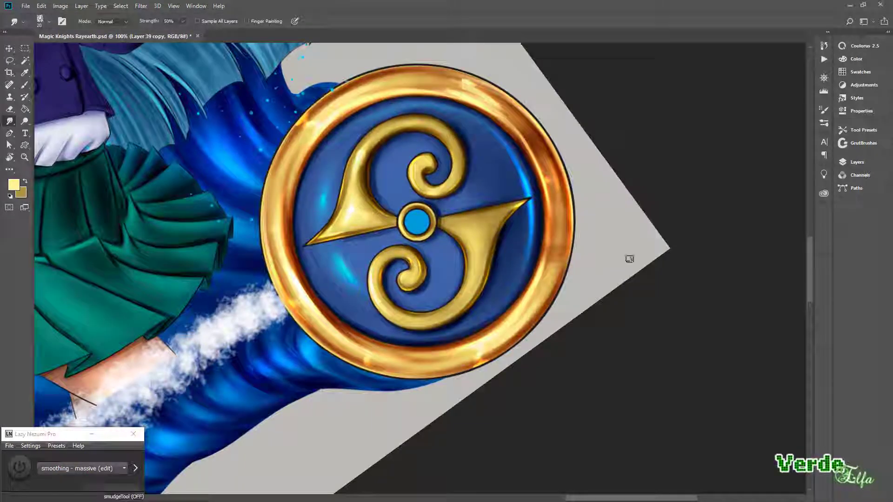
mouse_move(626, 255)
left_mouse_down()
mouse_move(285, 66)
mouse_move(335, 171)
left_mouse_up()
key("r")
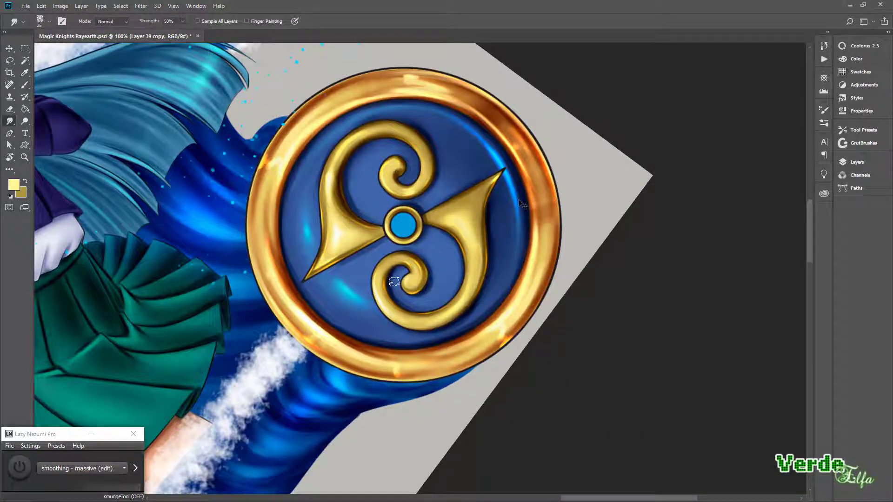
Shade the water badge's central gem with dark blue #2844A3 and add a smudged light blue #65D3FF highlight
key("b")
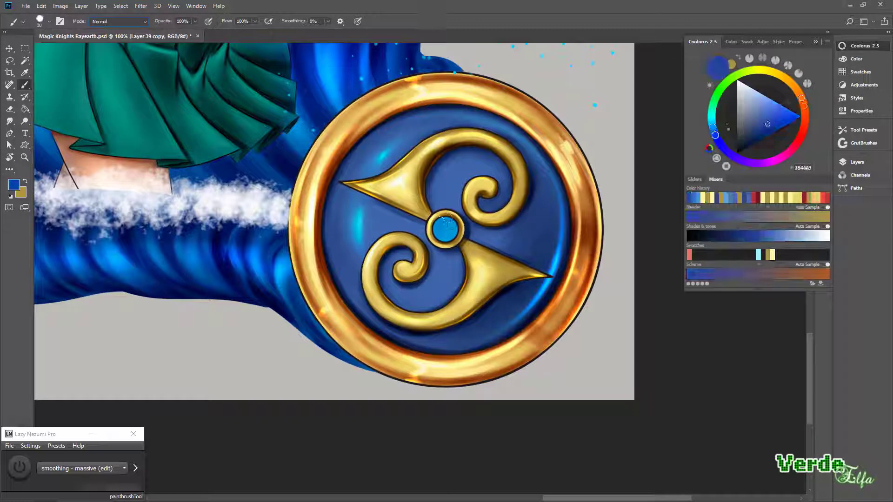
left_click(446, 217, "alt")
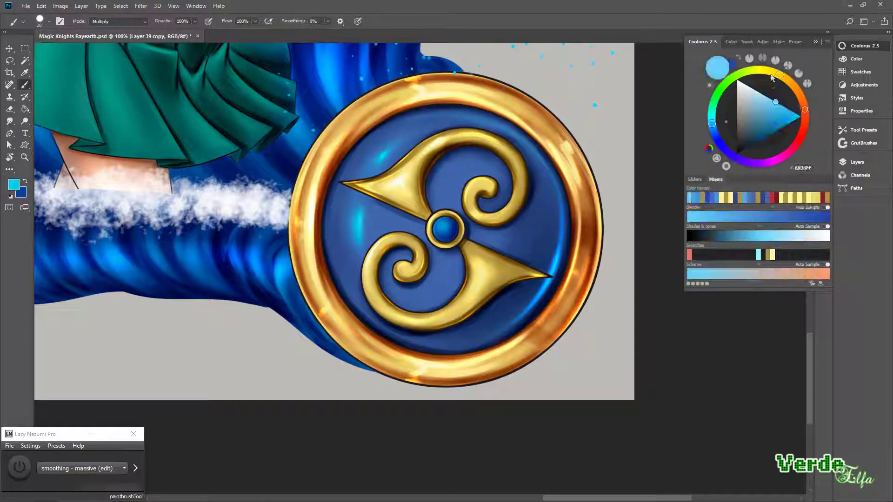
key("bracketright")
key("bracketright")
key("bracketright")
key("bracketright")
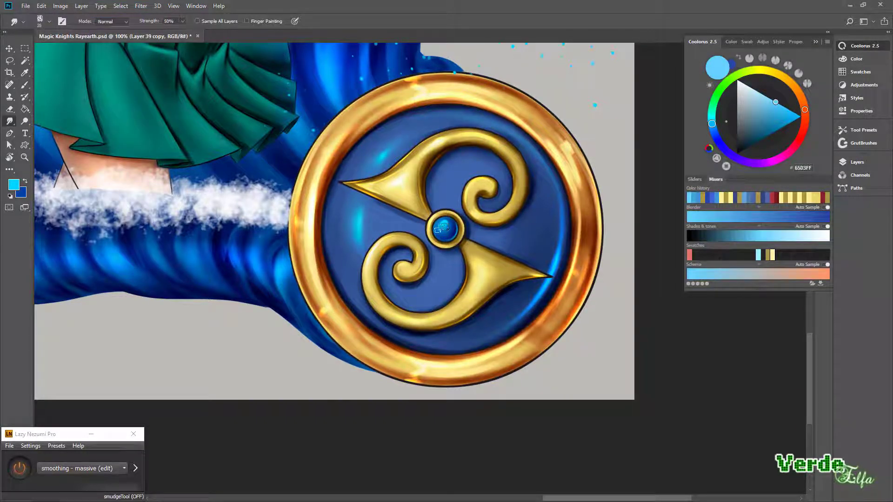
key("x")
key("shift+alt+m")
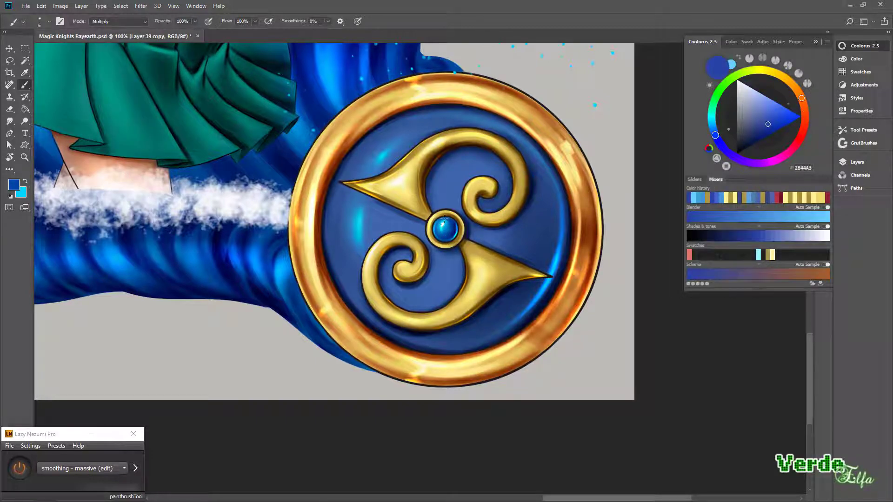
Add light blue Color Dodge highlights at 25% flow to finish the water badge
key("shift+2")
key("shift+5")
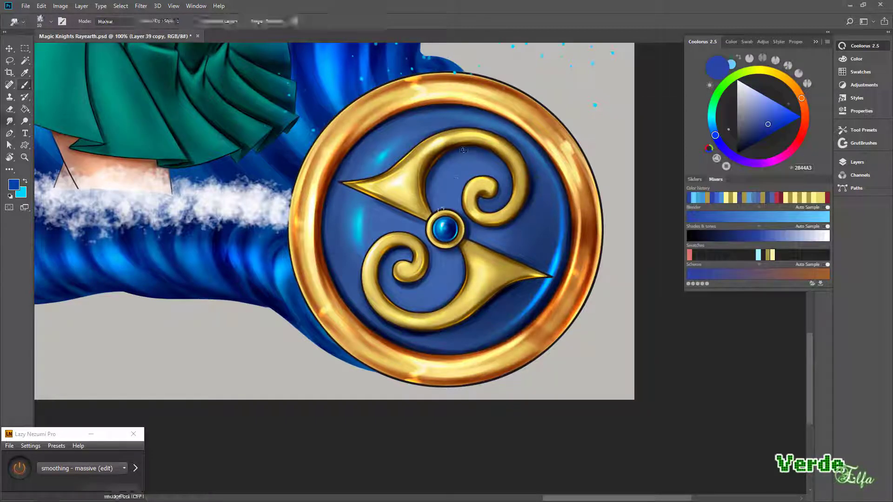
key("x")
key("shift+alt+d")
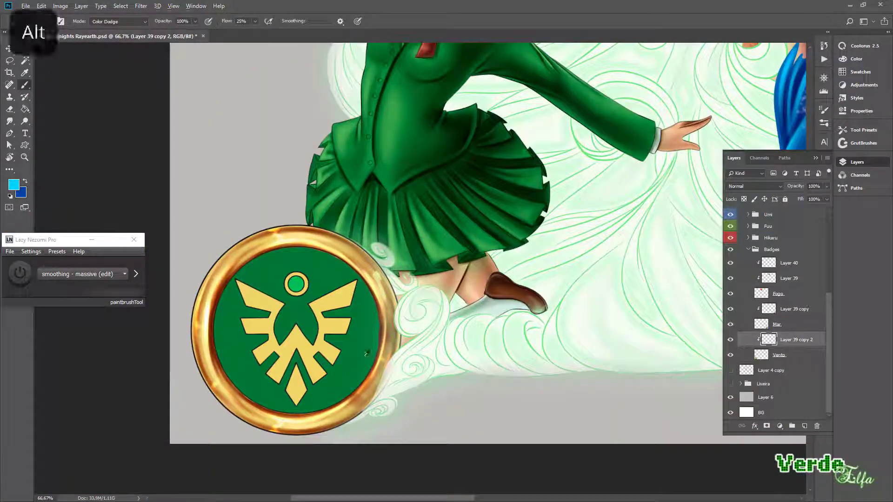
Shade the green disc of the wind badge with a sampled dark green in Normal mode and smudge the shading smooth
left_click(388, 269, "alt")
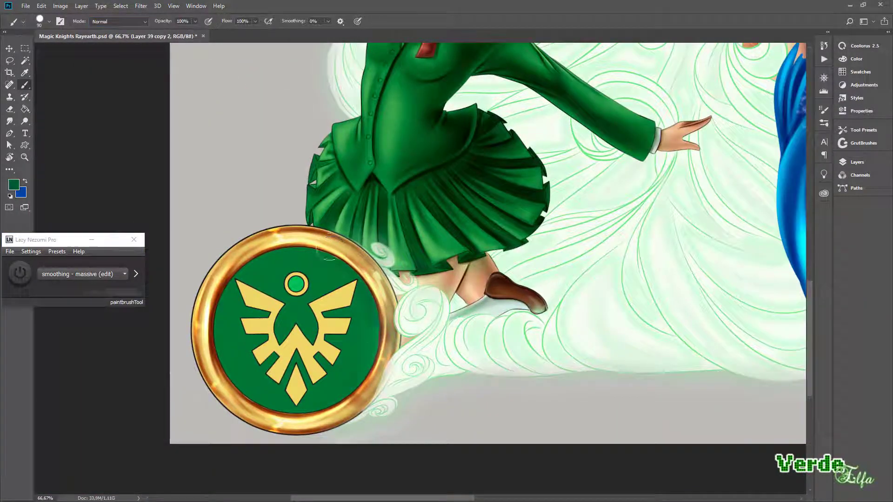
key("r")
key("b")
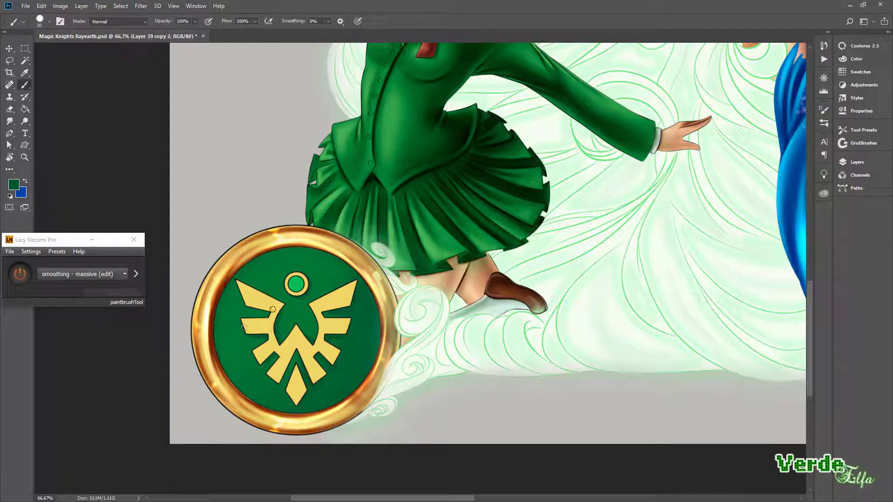
Paint dark green Multiply shadows around the wind emblem and the disc's inner rim with a smaller brush, and smudge them soft
left_click(119, 21)
left_click(106, 66)
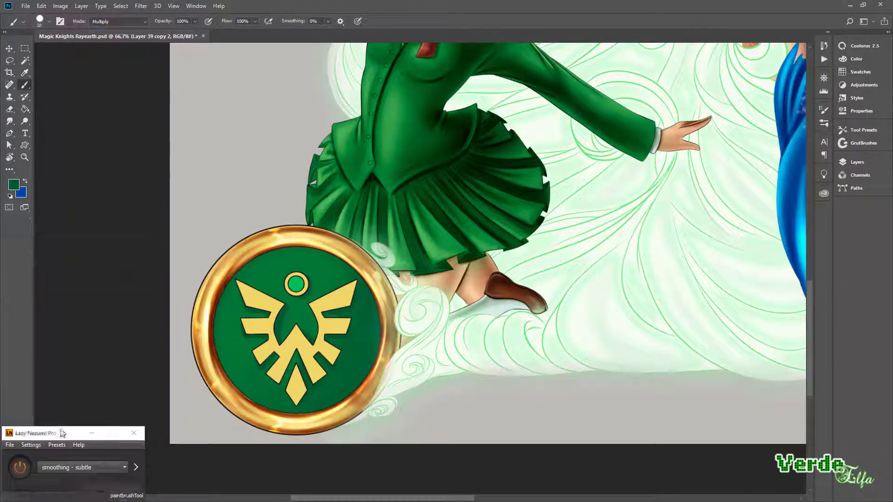
key("bracketleft")
key("bracketleft")
key("bracketleft")
key("bracketleft")
key("bracketleft")
key("bracketleft")
key("bracketleft")
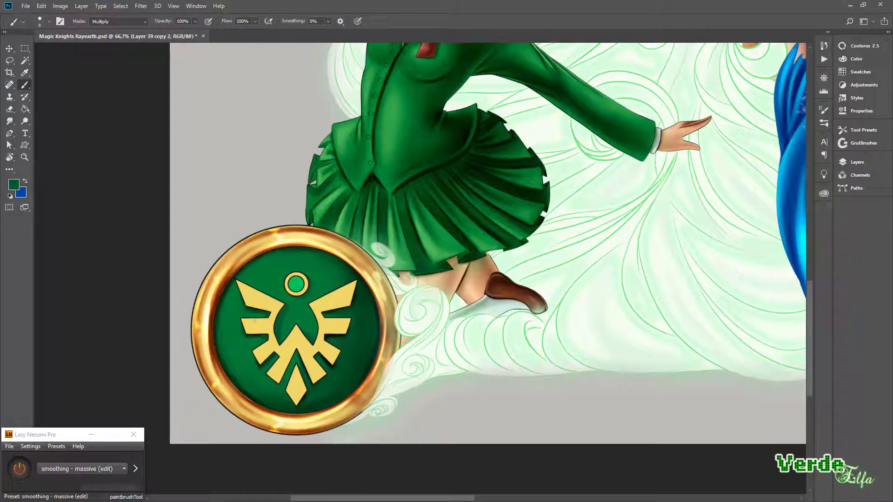
key("r")
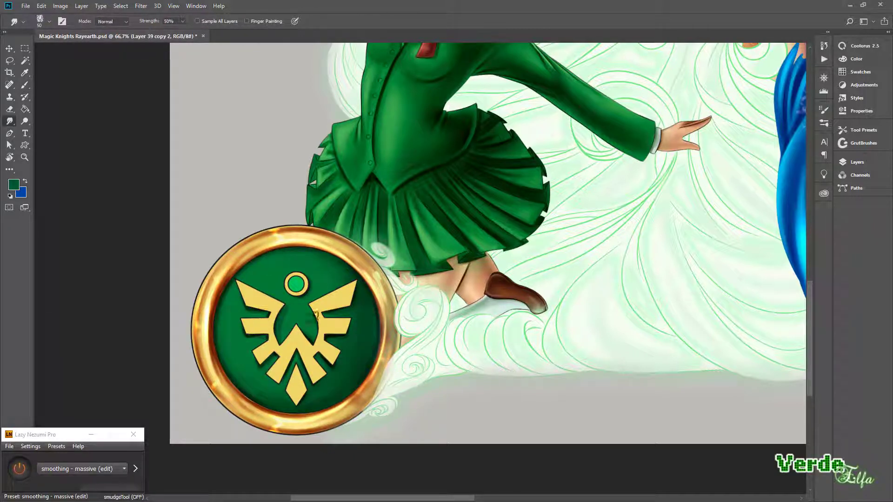
key("b")
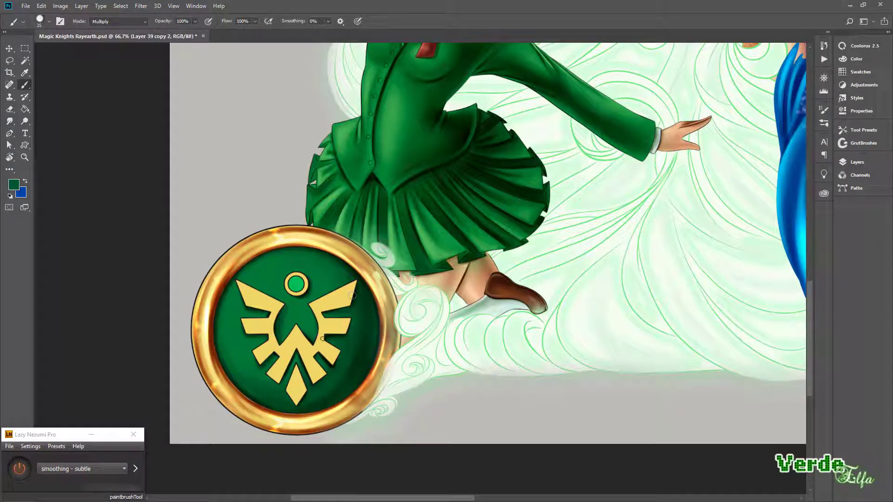
Brighten the wind badge's disc with a lighter green in Normal mode and add a green Color Dodge glow along its inner rim
key("1")
key("F2")
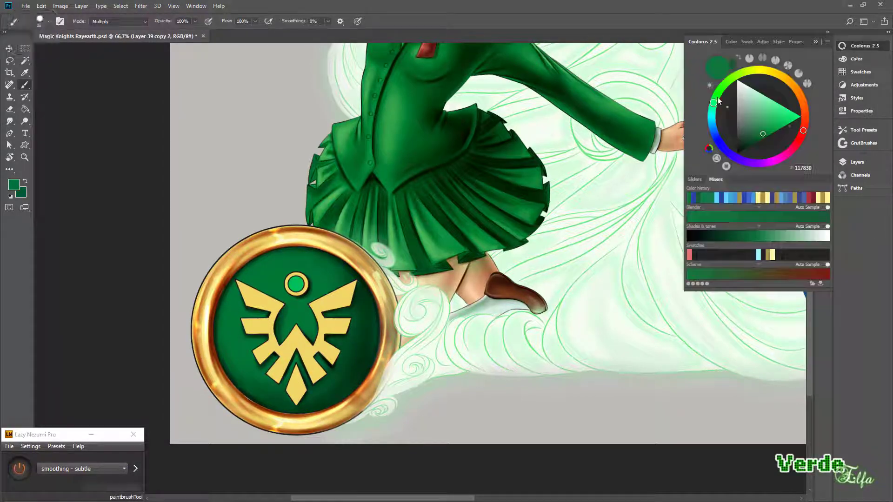
left_click(725, 135)
key("2")
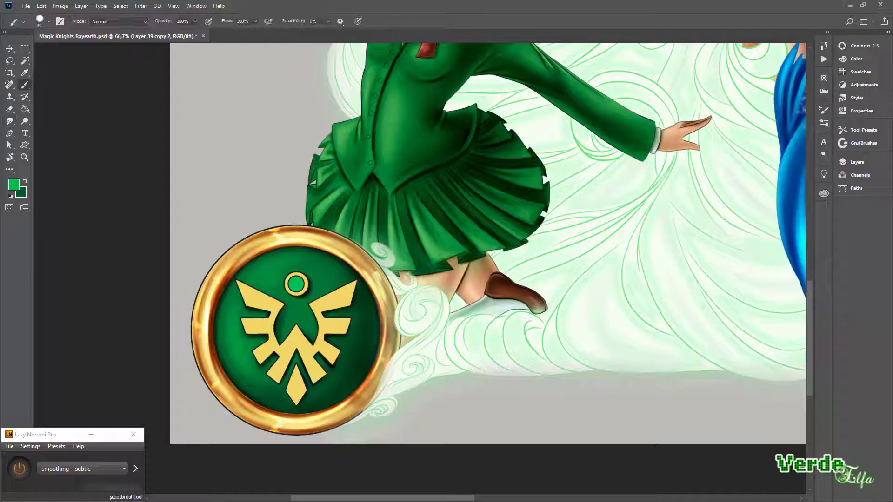
key("alt+shift+d")
key("bracketleft")
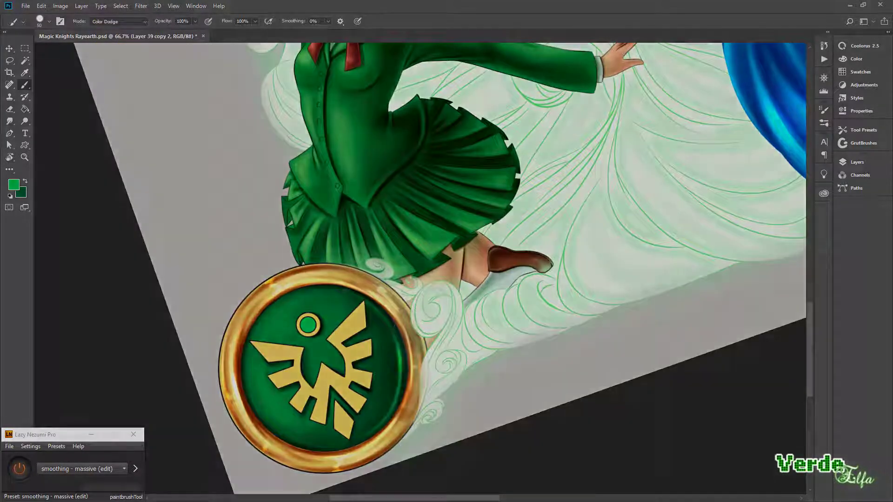